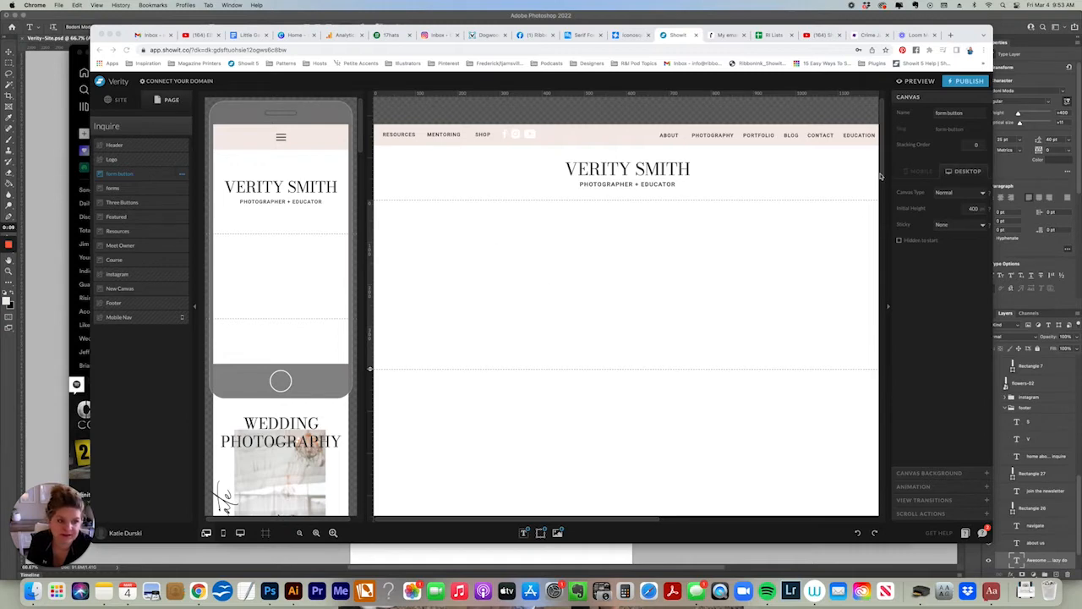
Rename the form button canvas on the Inquire page as "form buttons".
scroll(879, 194, "down", 2)
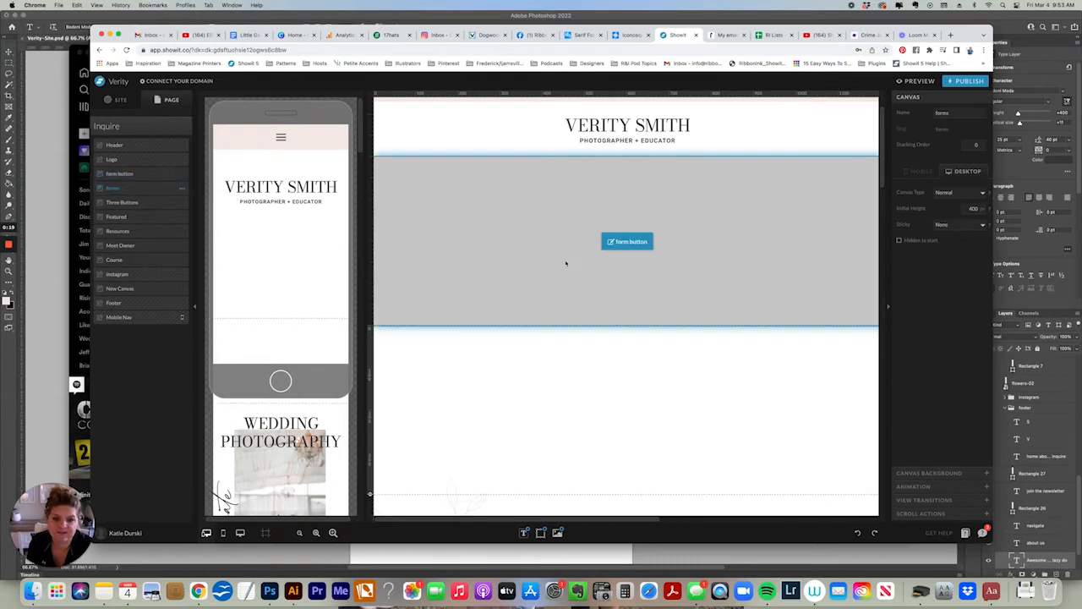
left_click(181, 173)
left_click(190, 182)
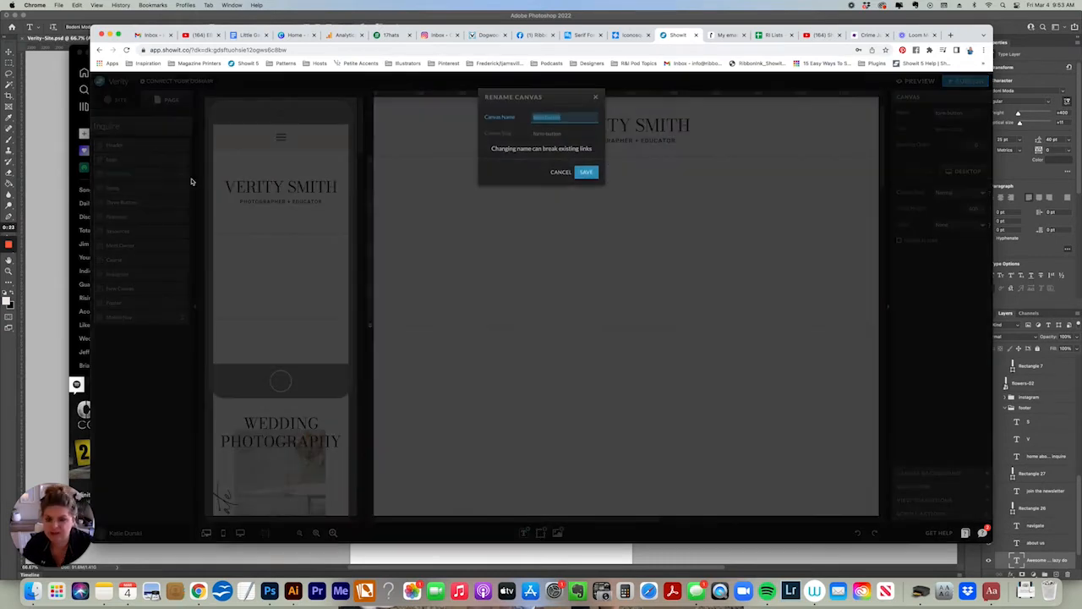
type("forms")
key("Return")
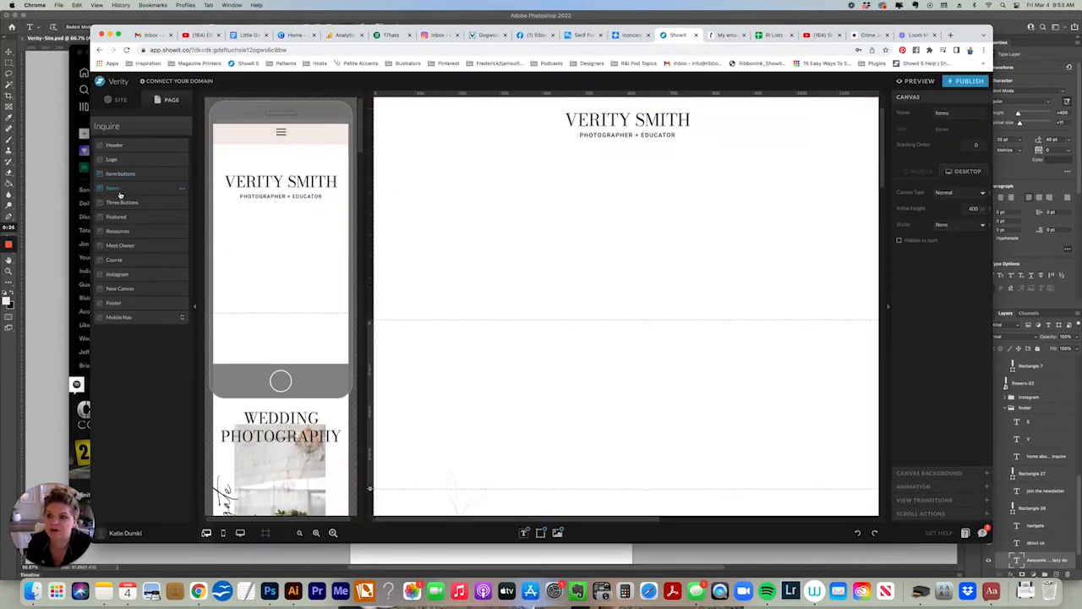
Set the form buttons canvas's initial height to 50 px on desktop and 100 px on mobile.
left_click(127, 176)
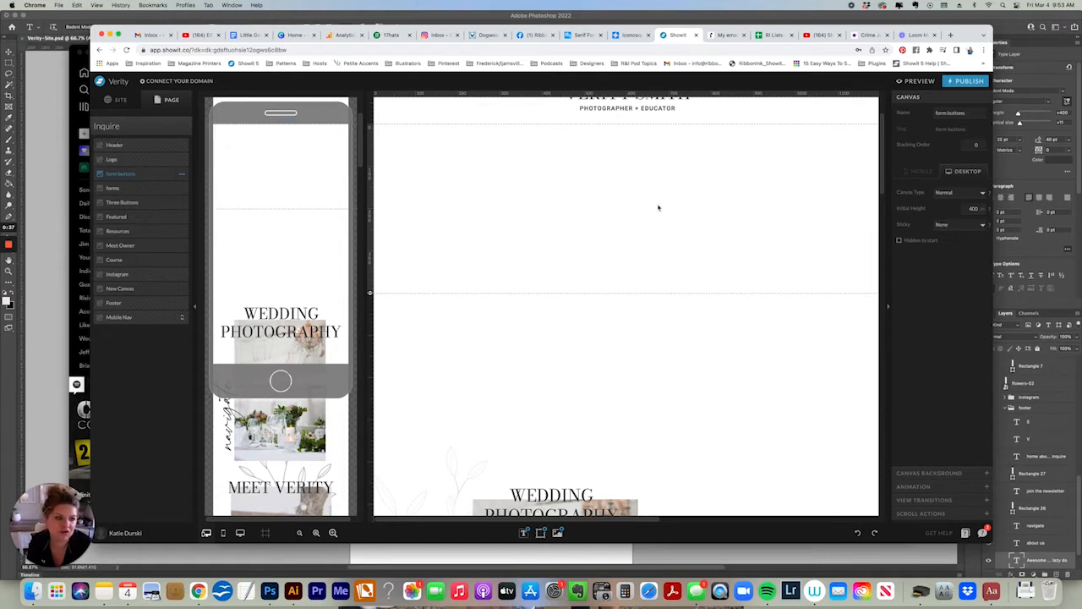
left_click(968, 208)
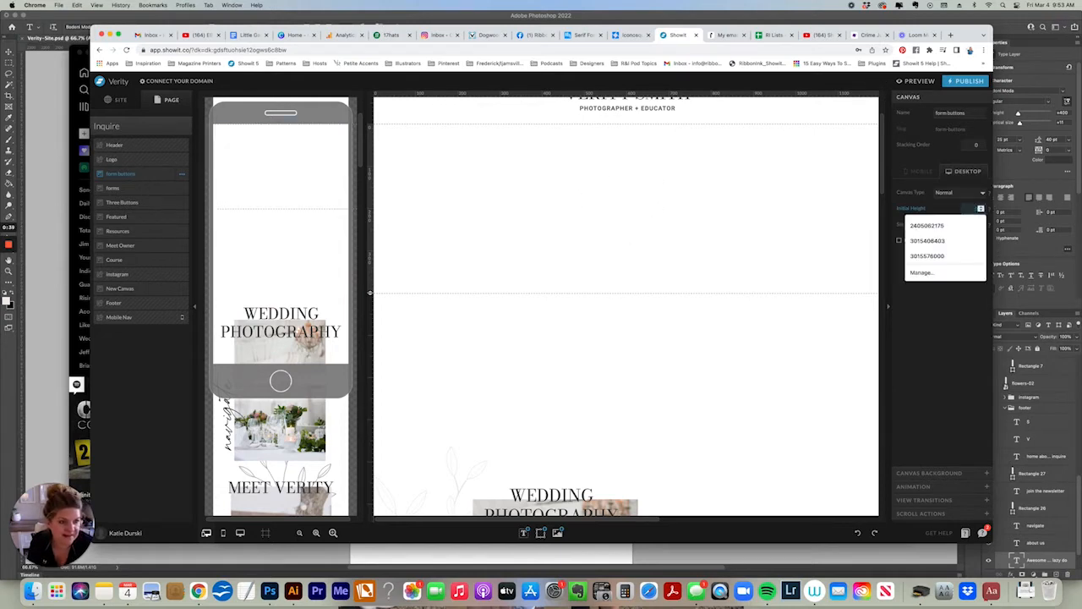
left_click_drag(369, 292, 370, 145)
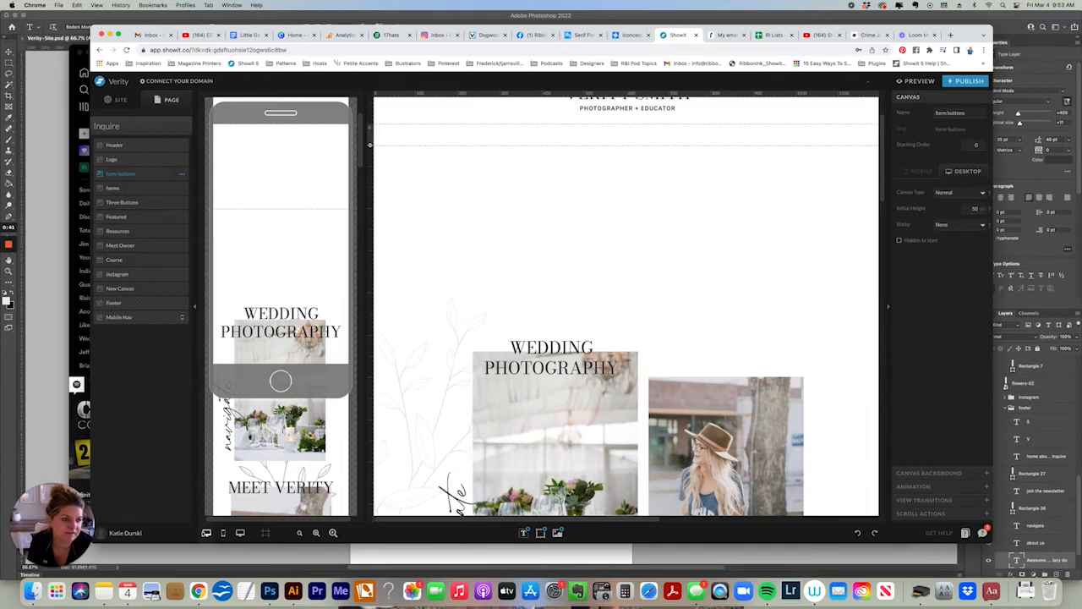
left_click(918, 170)
double_click(974, 209)
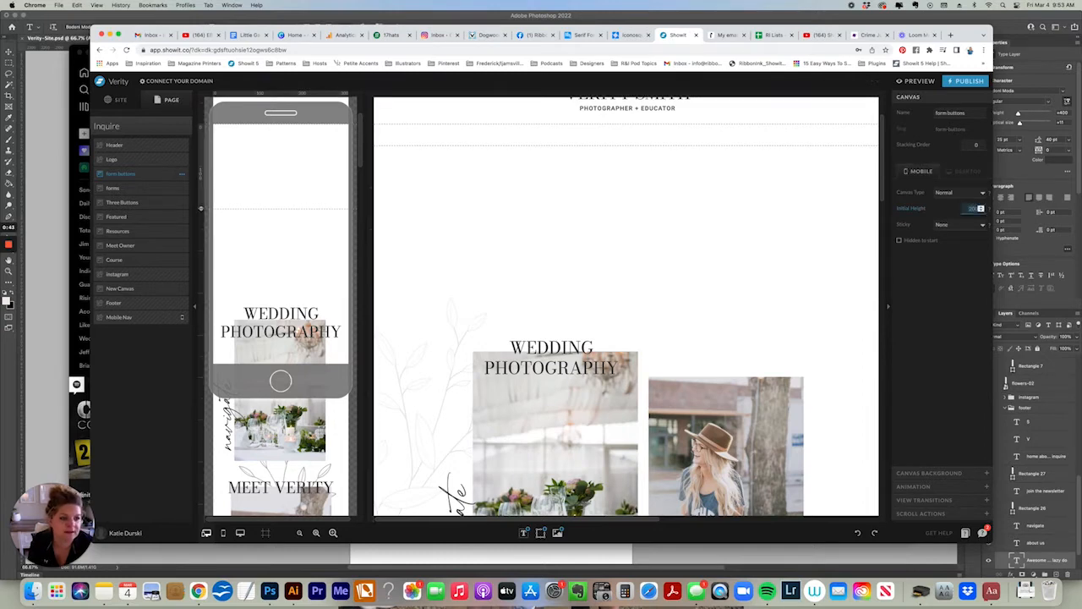
key("BackSpace")
type("100")
key("Return")
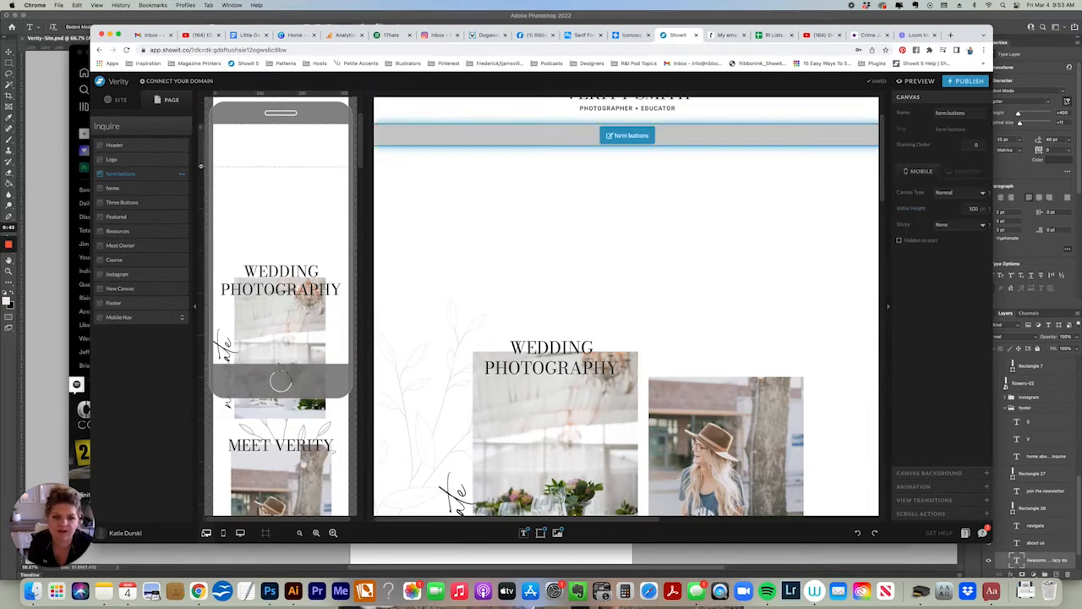
Give the form buttons canvas the light pink palette colour as its background on both desktop and mobile.
left_click(628, 135)
left_click(930, 473)
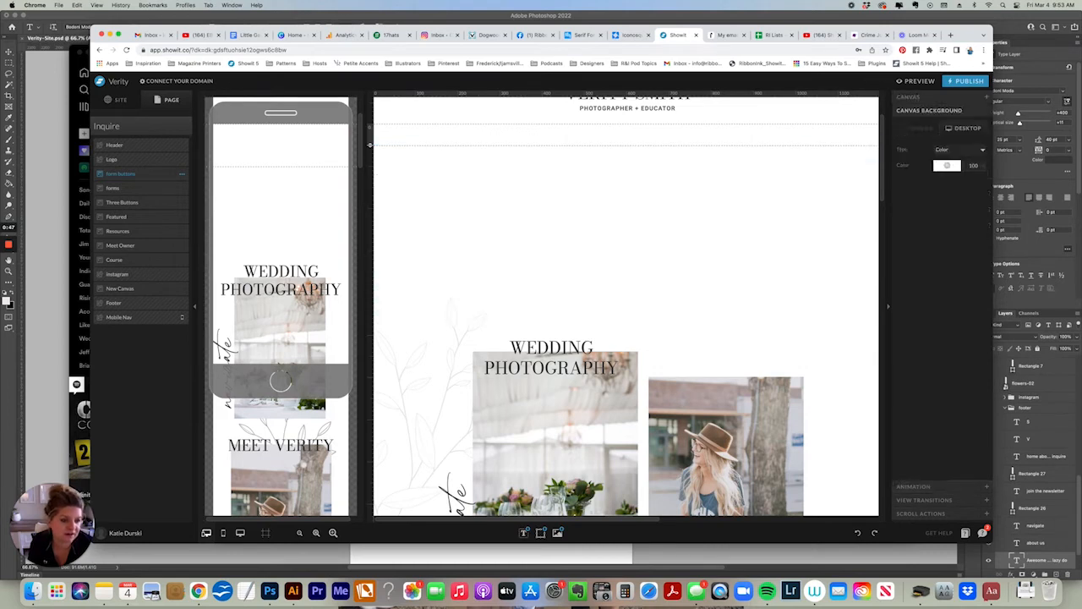
left_click(947, 166)
left_click(943, 188)
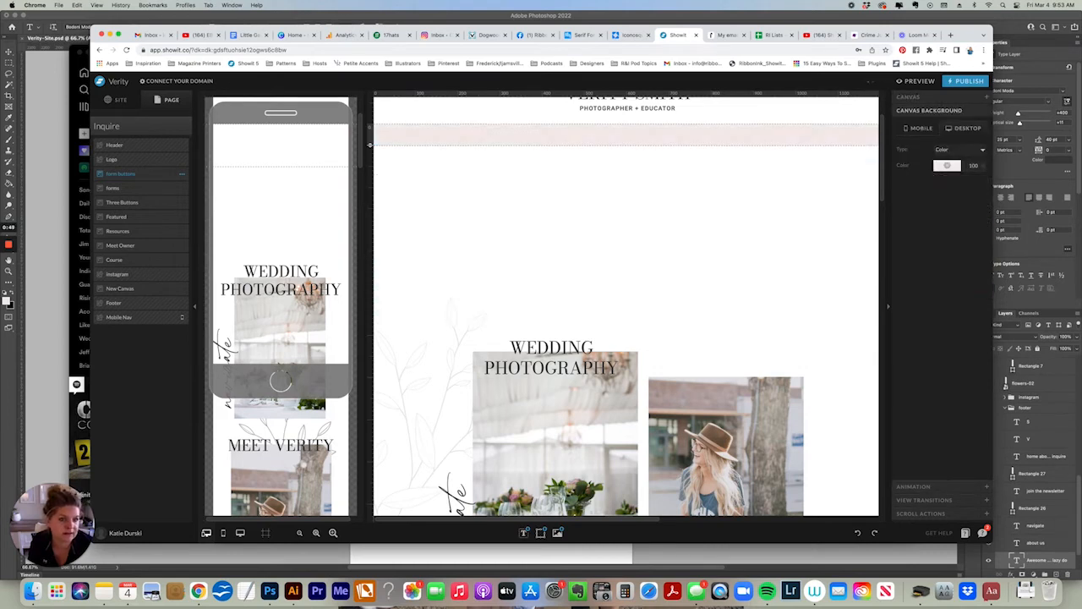
left_click(918, 128)
left_click(946, 165)
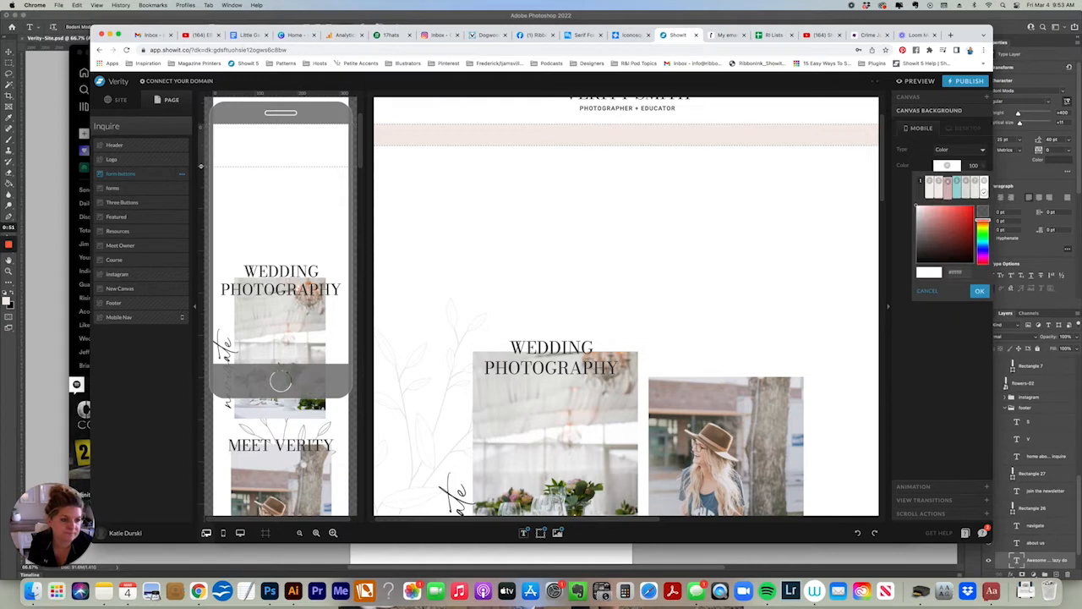
left_click(939, 188)
Add a subheading reading "Weddings" to the desktop form buttons canvas and place it slightly left of centre.
left_click(677, 135)
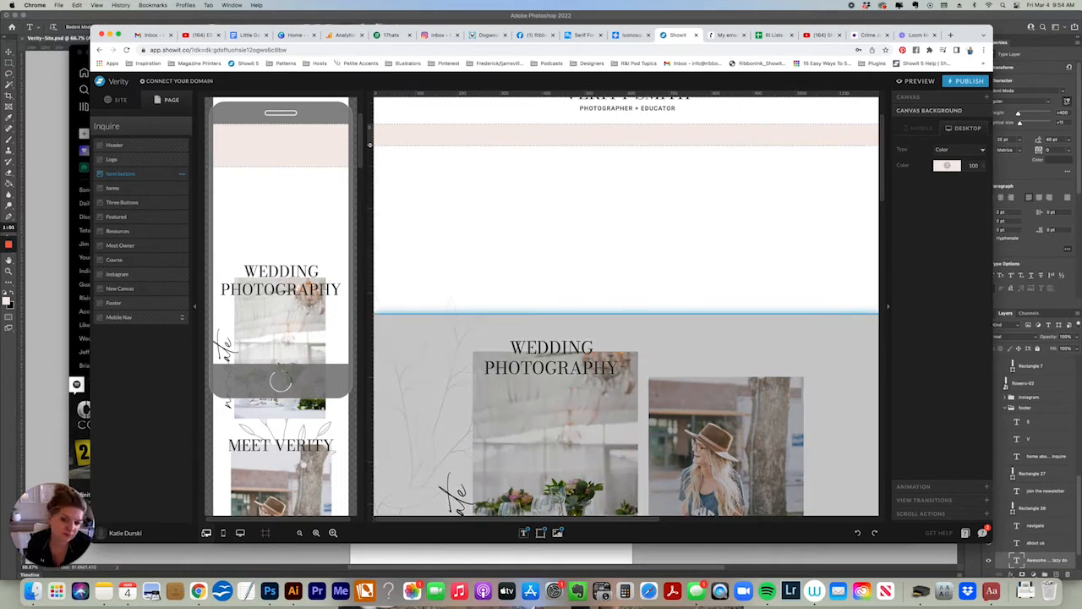
mouse_move(523, 532)
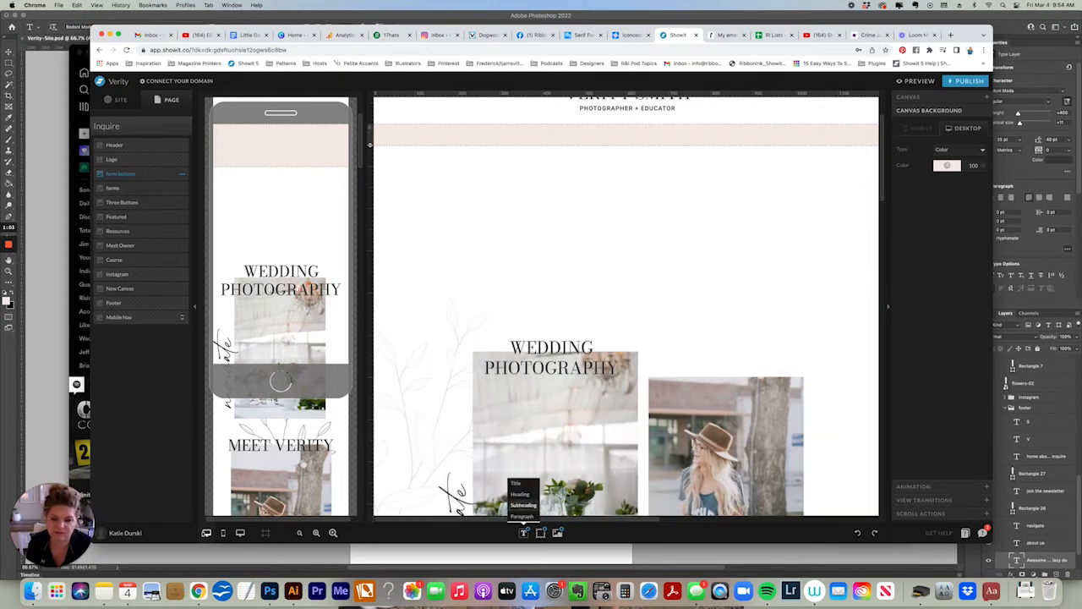
left_click(524, 505)
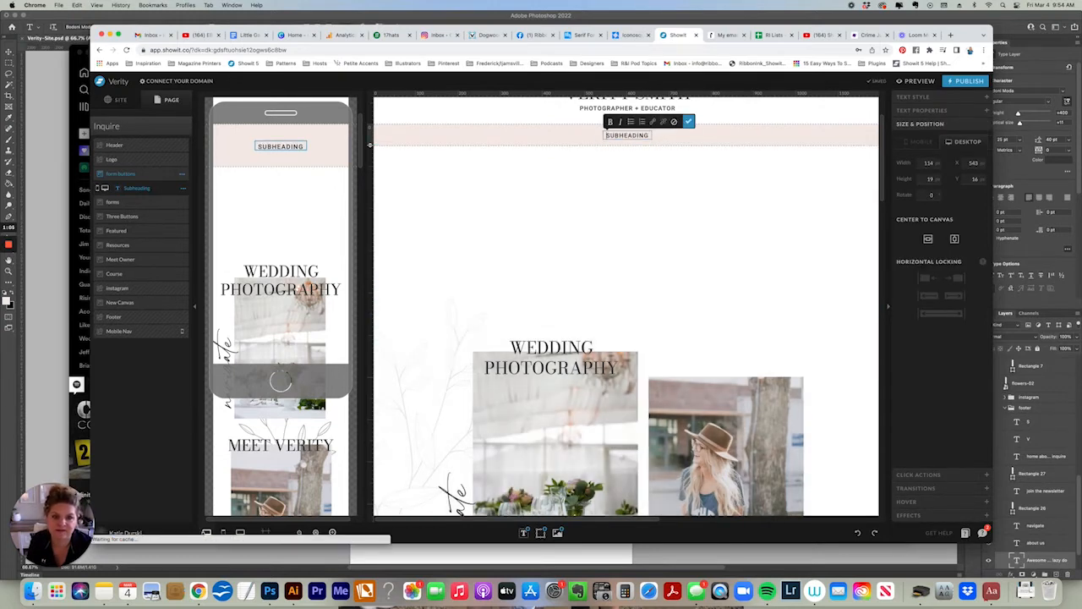
key("super+a")
type("WEDDING")
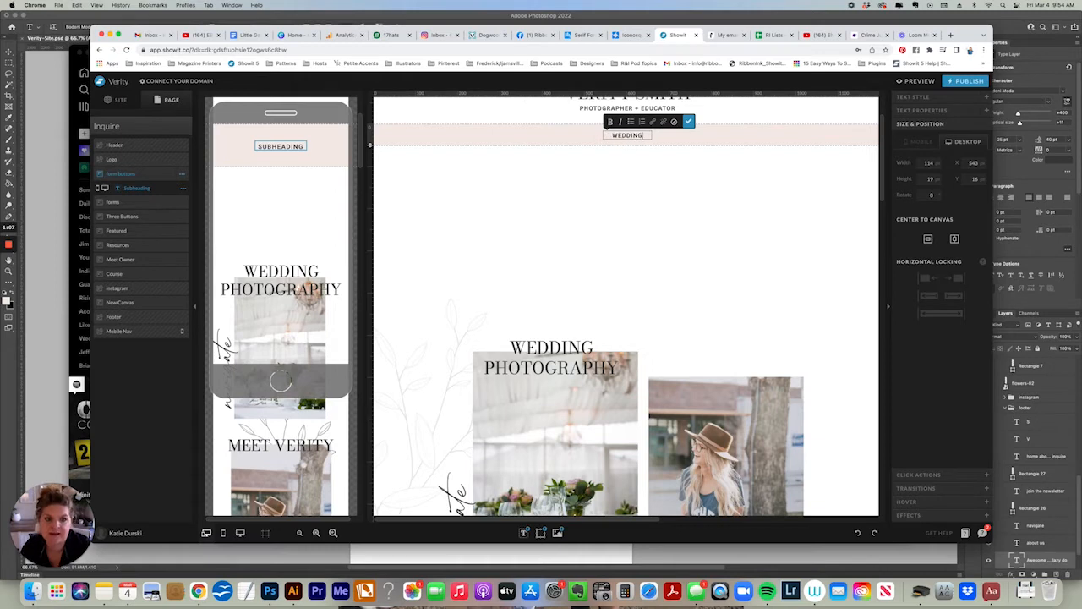
type("S")
left_click(569, 137)
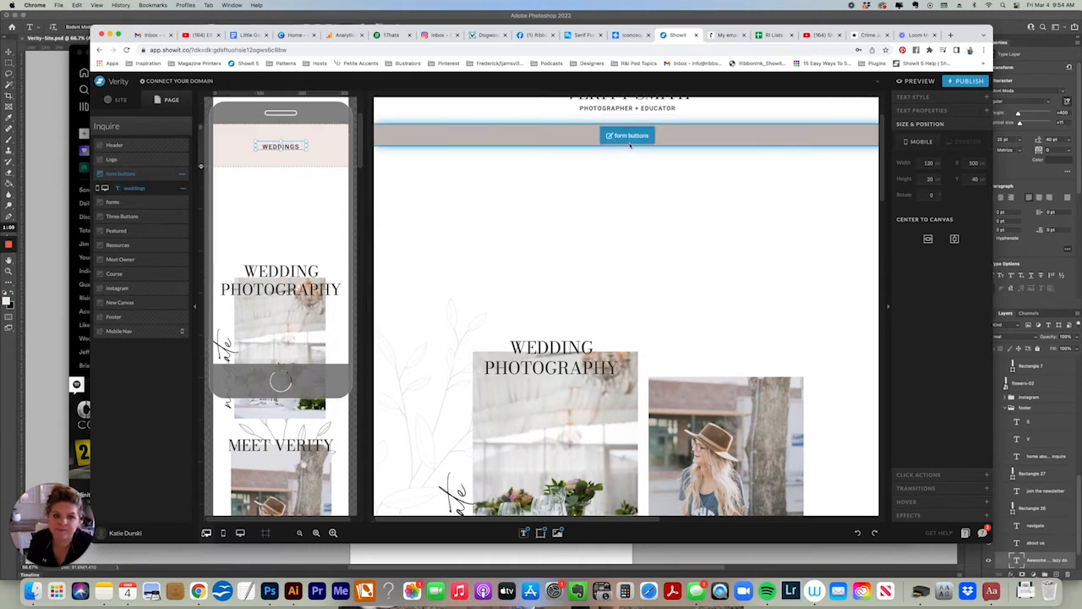
left_click_drag(630, 137, 597, 136)
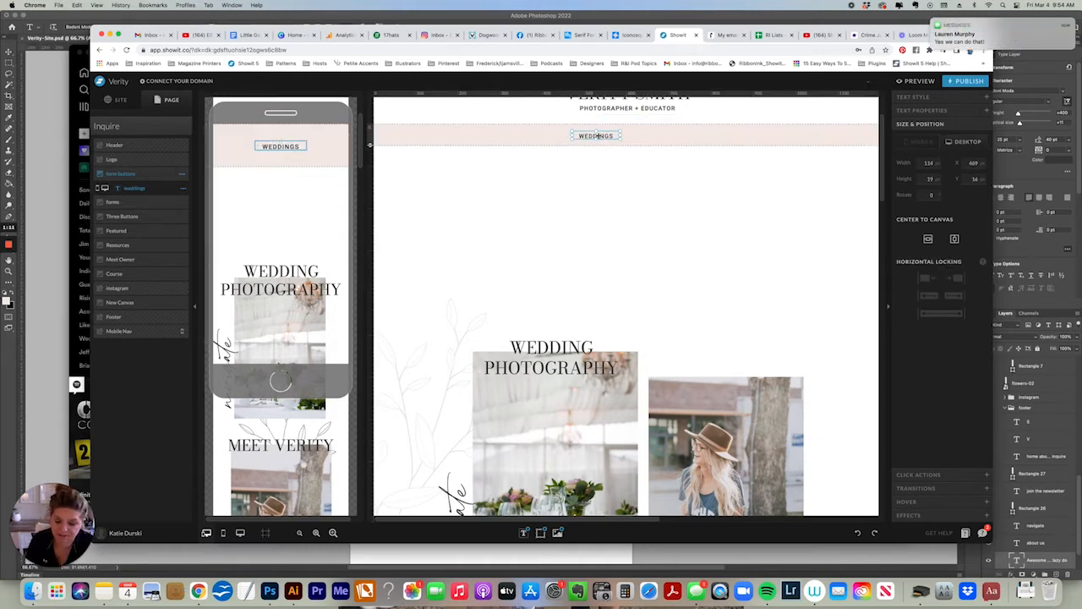
Duplicate the Weddings text, shift the copy 130 px to the right on desktop, and change its wording to "Education".
key("super+d")
key("shift+Right")
key("shift+Right")
key("shift+Right")
key("shift+Right")
key("shift+Right")
key("shift+Right")
key("shift+Right")
key("shift+Right")
key("shift+Right")
key("shift+Right")
key("shift+Right")
key("shift+Right")
key("shift+Right")
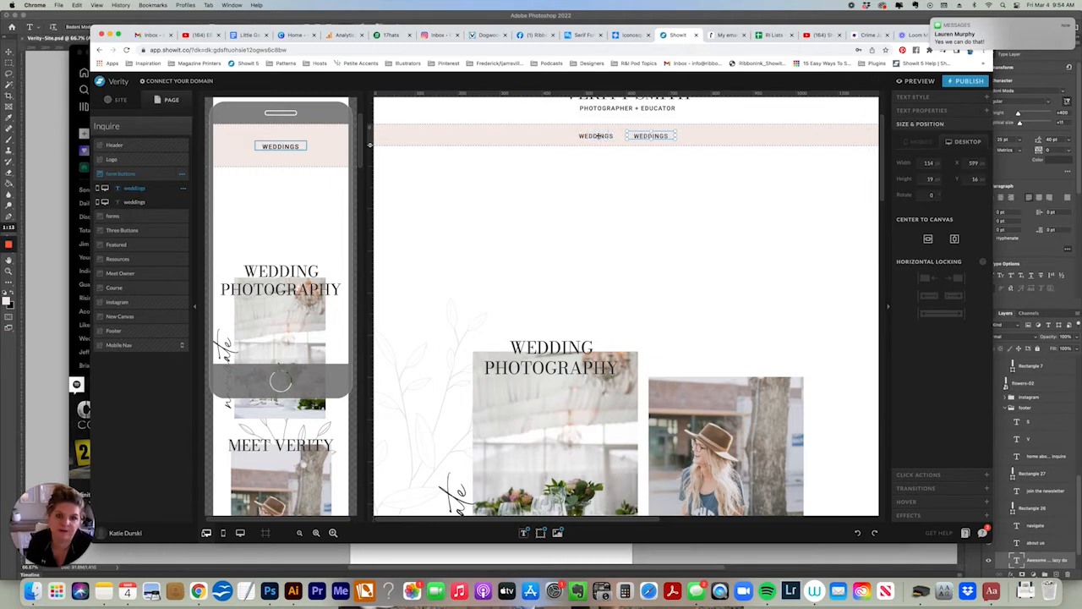
double_click(643, 136)
type("Education")
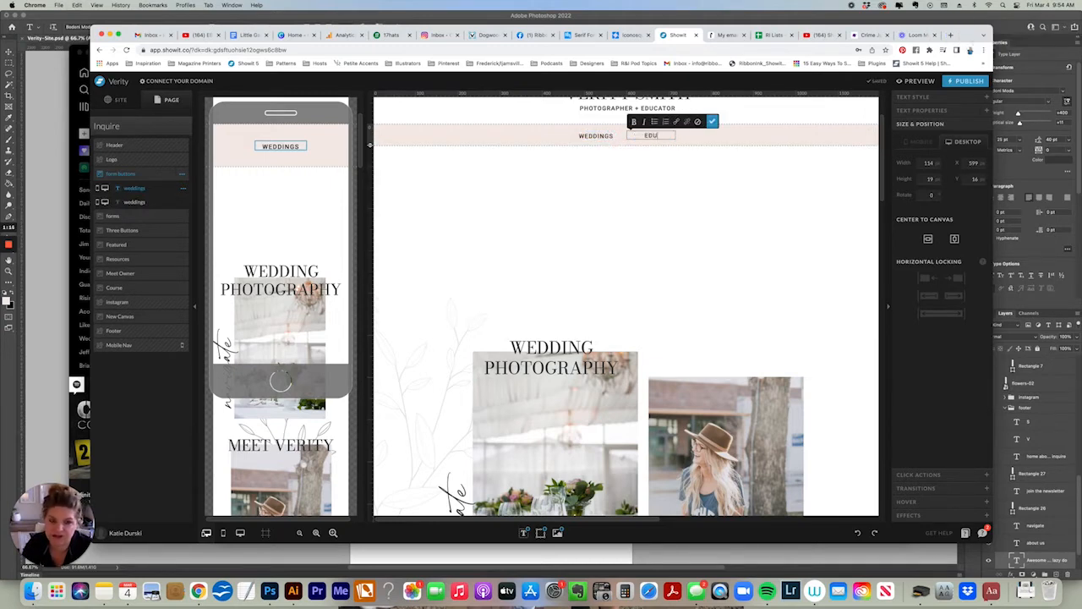
left_click(653, 173)
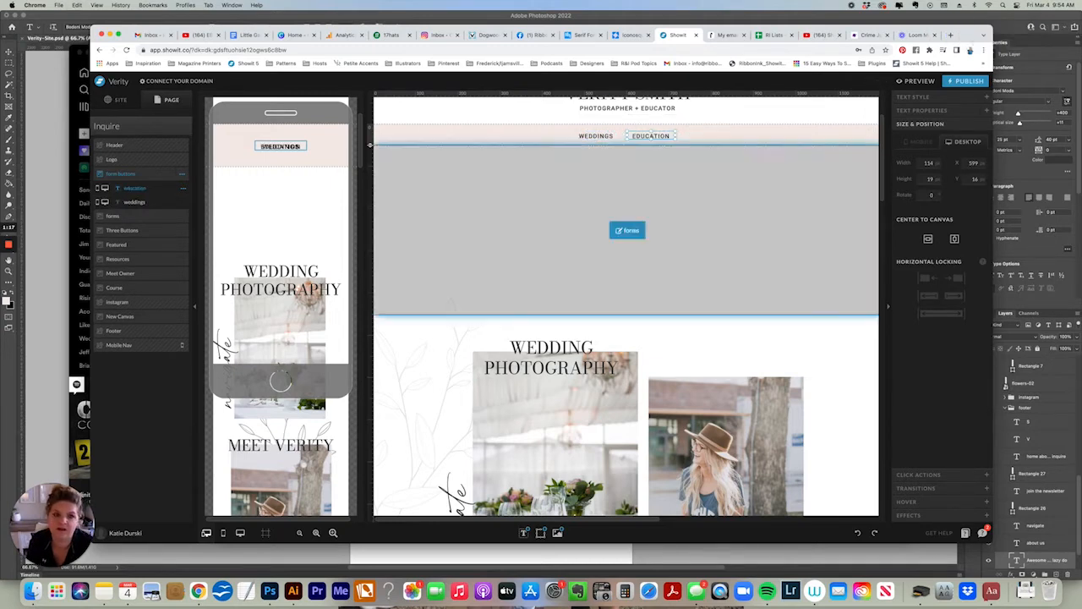
Stack Education below Weddings in the mobile layout and move both texts up within the pink band.
left_click(596, 136, "shift")
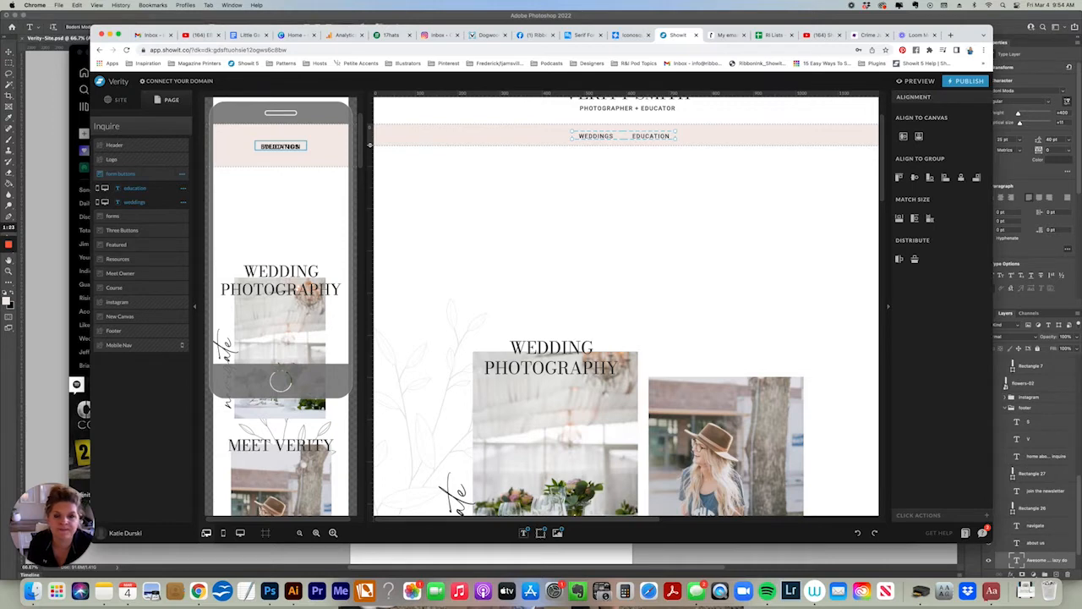
left_click(490, 136)
left_click(280, 147)
left_click(280, 147)
key("shift+Down")
key("shift+Down")
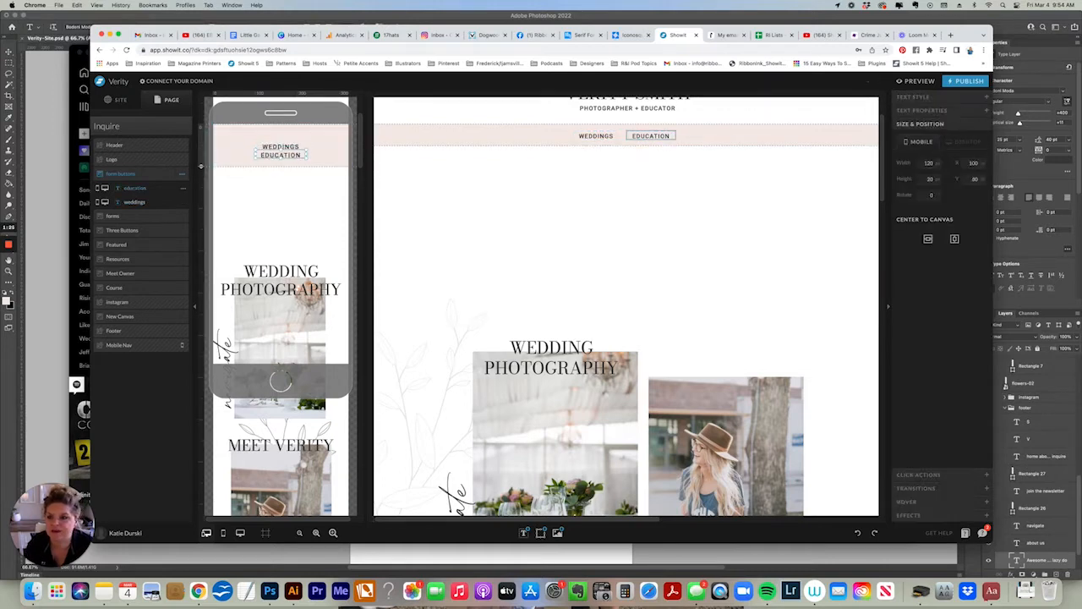
key("shift+Down")
left_click_drag(238, 131, 296, 165)
key("shift+Up")
key("shift+Up")
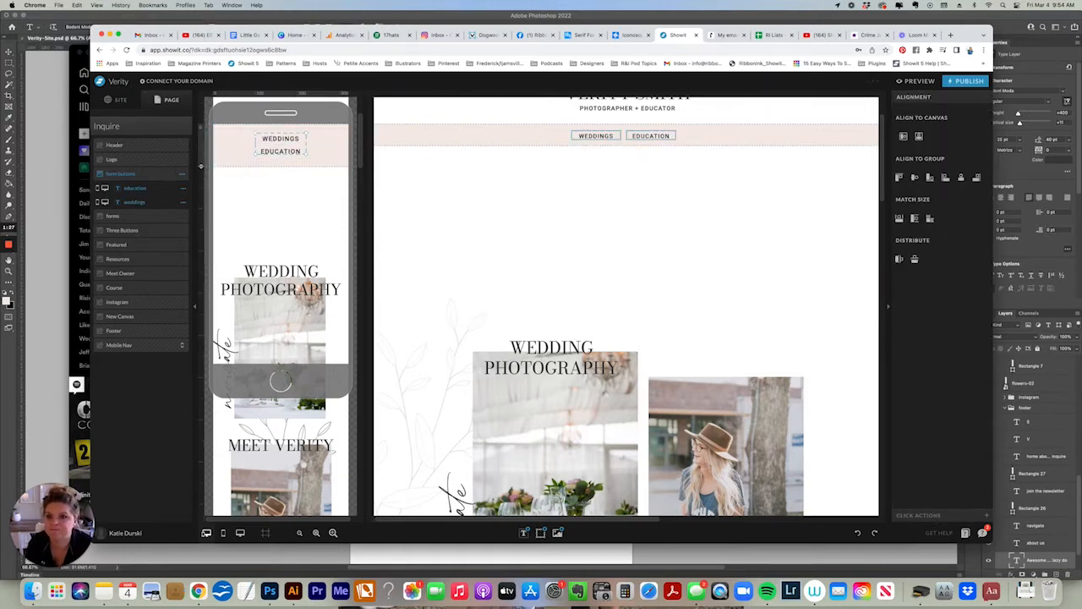
key("Down")
key("Down")
Add a paragraph text reading "choose a form" to the left of Weddings on the desktop canvas.
left_click(524, 136)
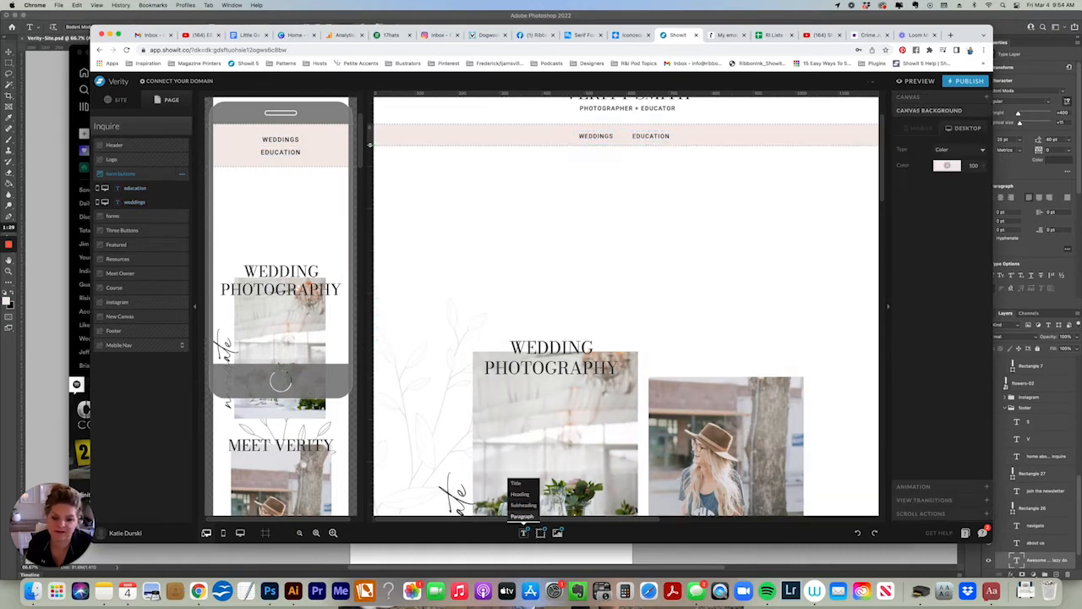
left_click(522, 515)
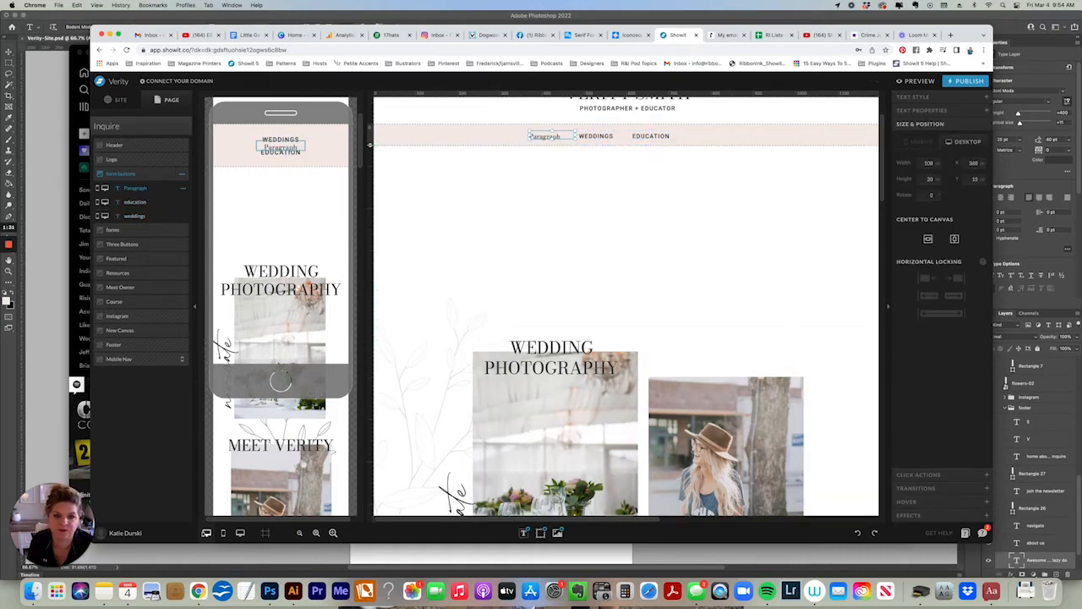
double_click(549, 137)
key("super+a")
type("choose a")
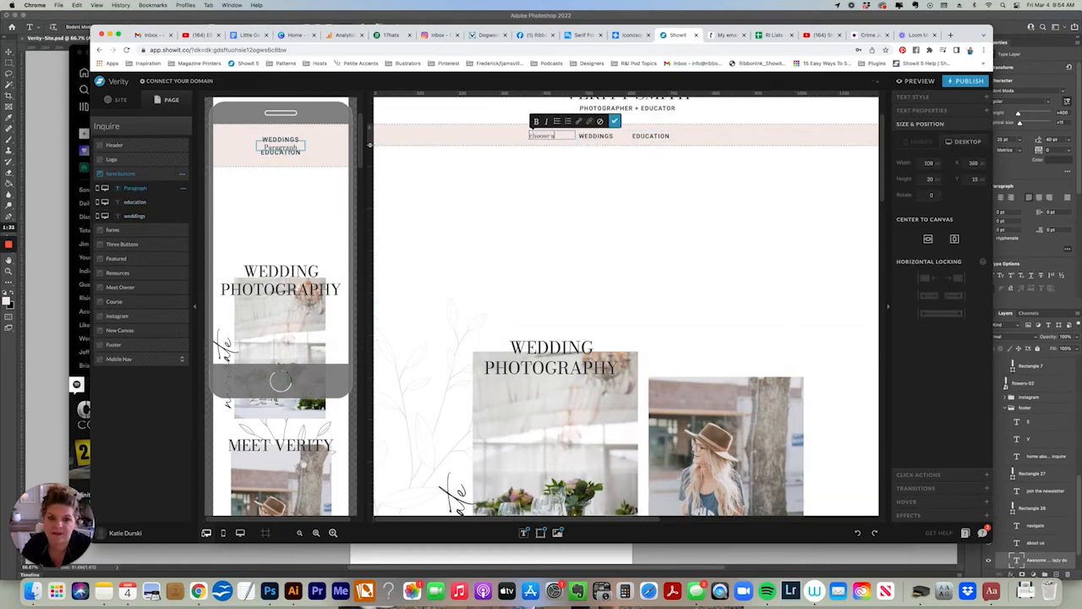
type(" form")
key("Escape")
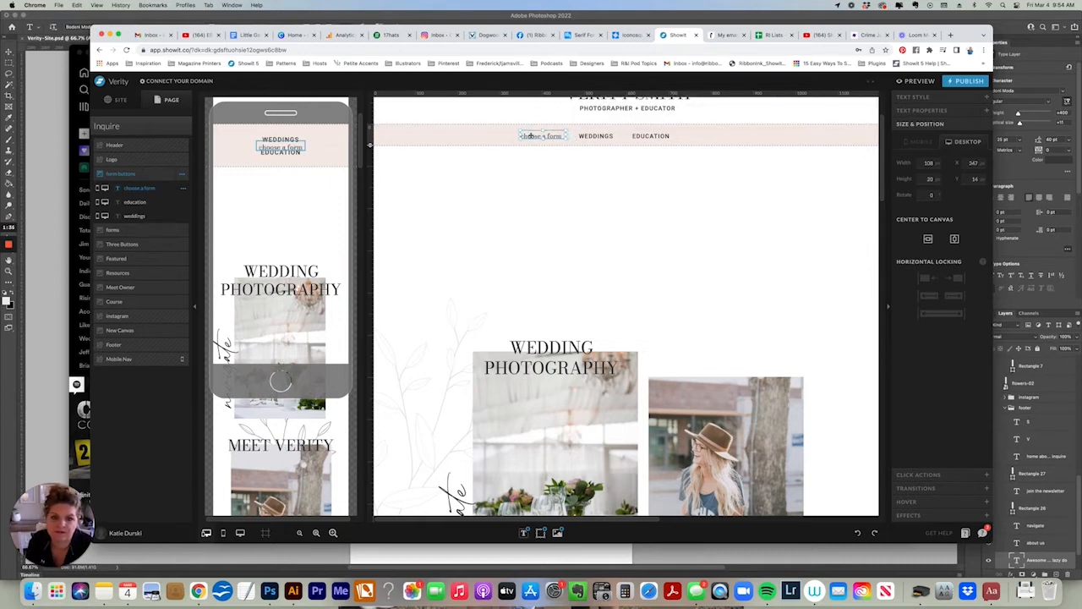
Set the desktop font of the "choose a form" text to Bodoni Moda Italic.
left_click(909, 98)
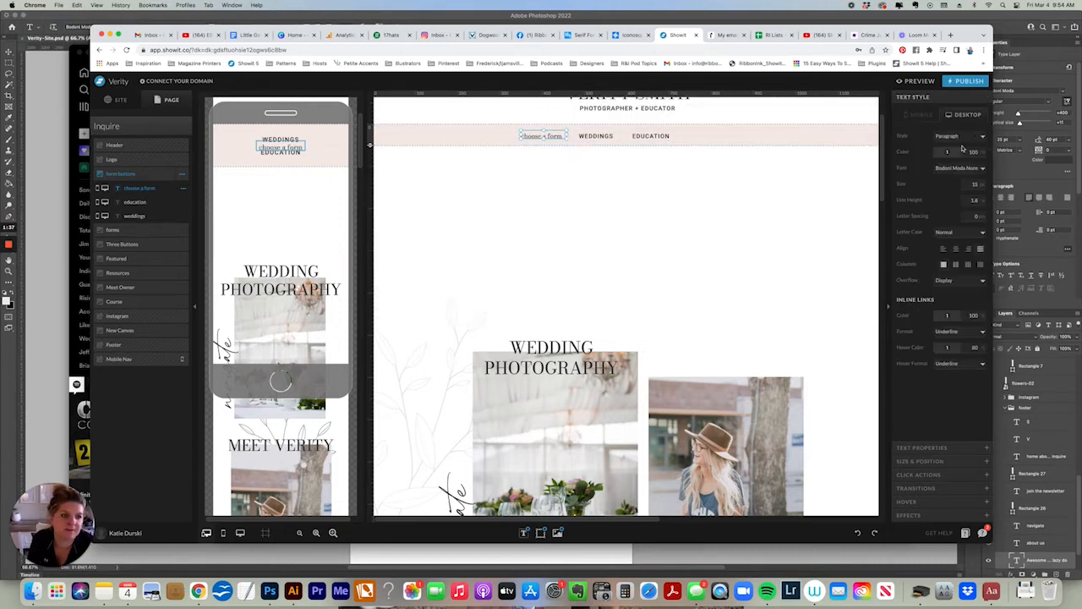
left_click(957, 169)
left_click(955, 165)
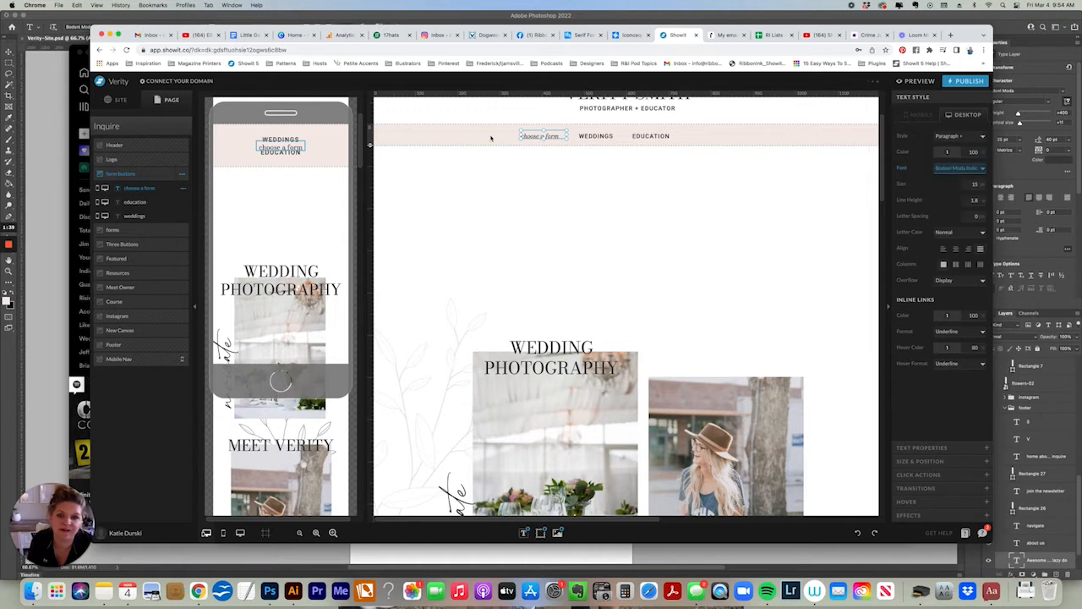
Align "choose a form", Weddings and Education to their vertical middle and centre the group horizontally on the desktop canvas.
left_click_drag(492, 131, 680, 147)
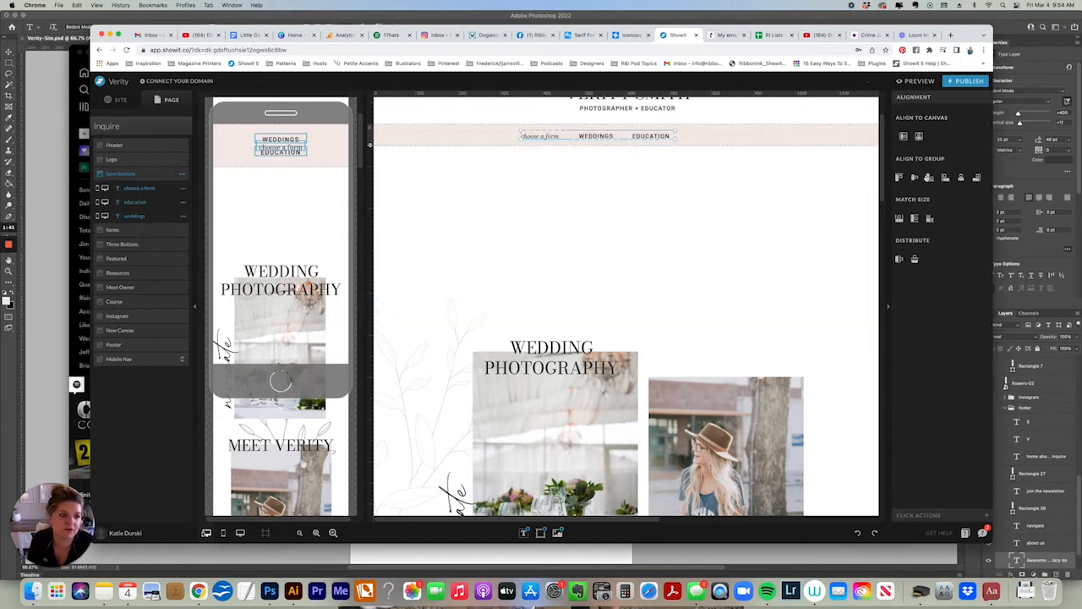
left_click(915, 178)
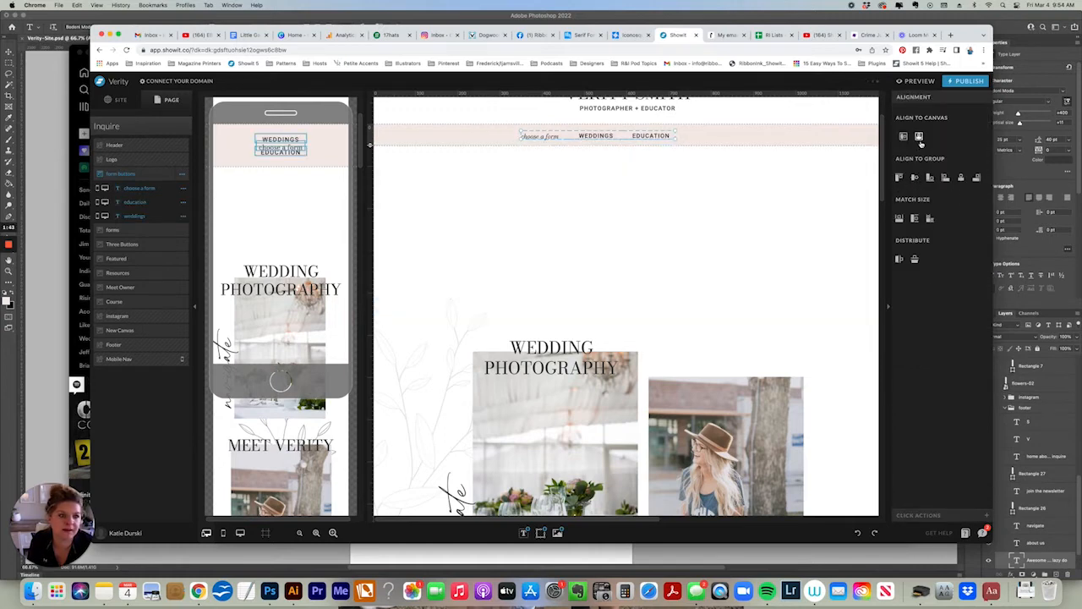
left_click(920, 138)
left_click(496, 133)
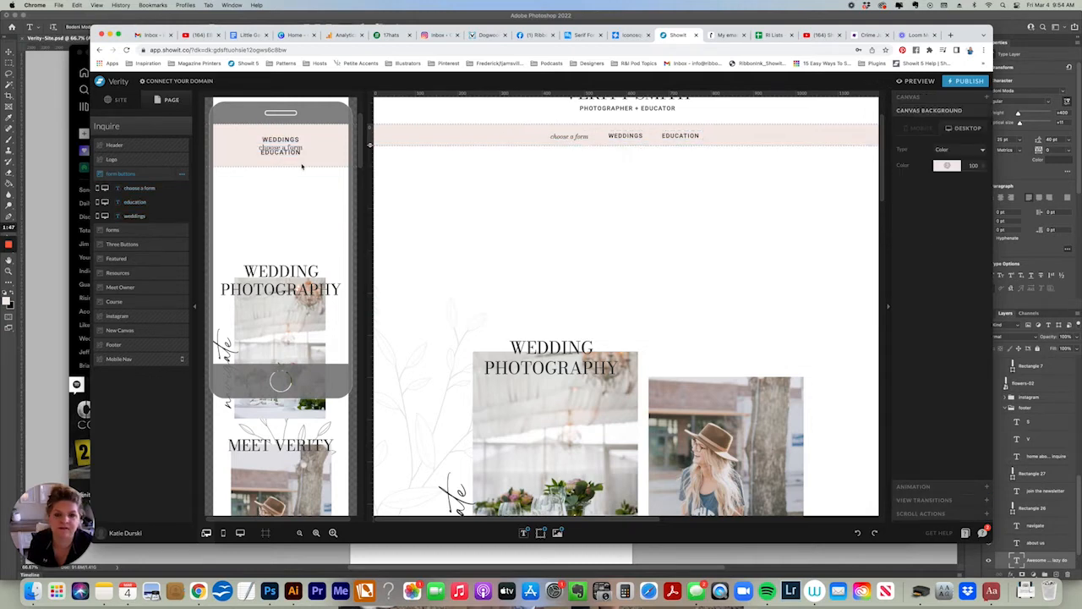
Set the form buttons canvas's initial height to 150 px on mobile.
left_click(226, 152)
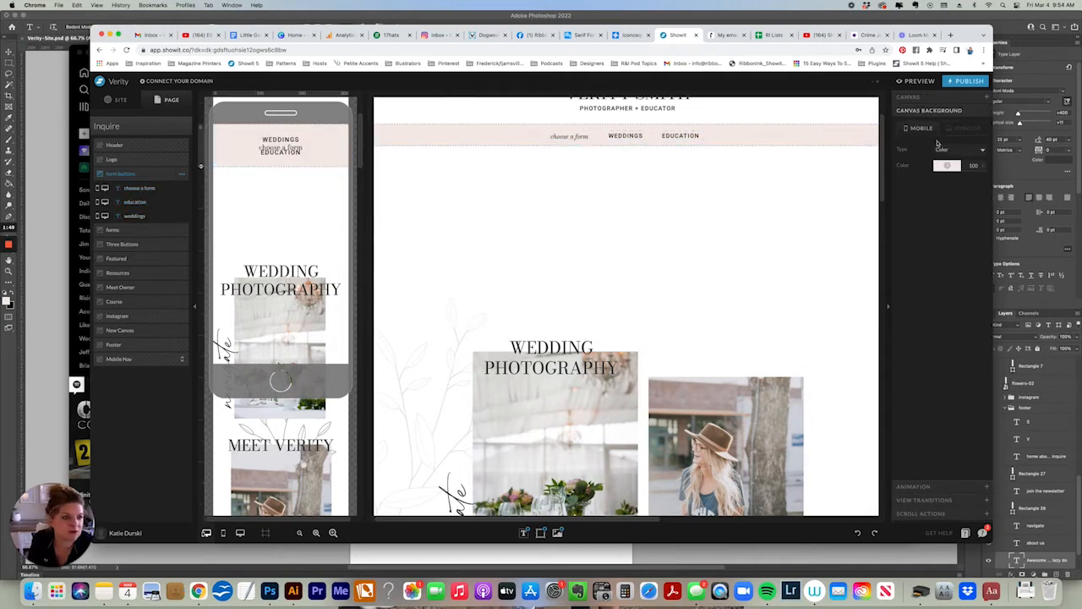
left_click(927, 98)
left_click_drag(967, 209, 990, 216)
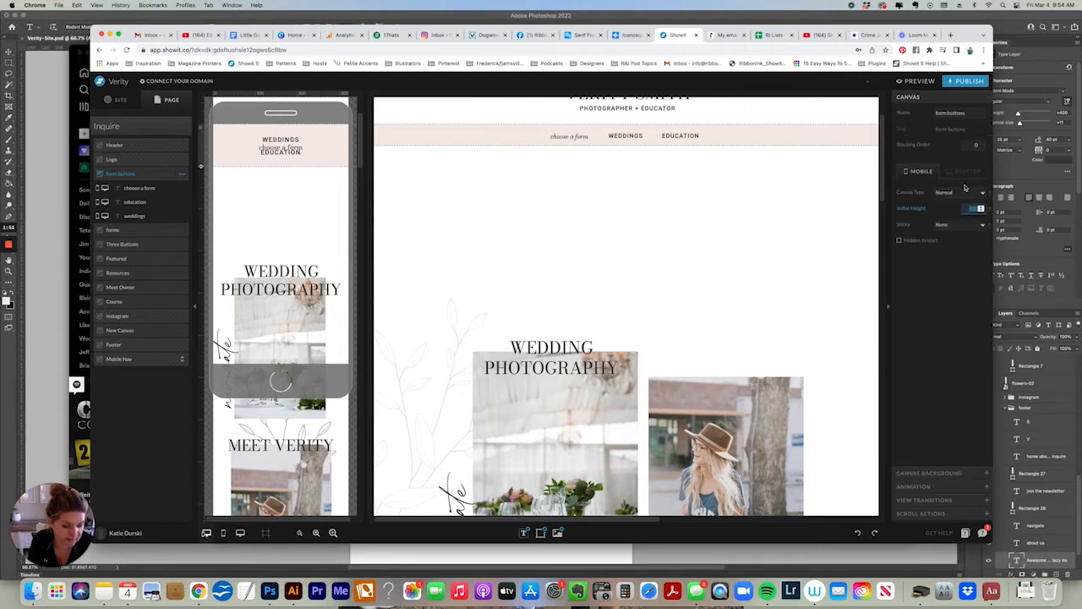
type("150")
key("Return")
Move Weddings and Education together below the "choose a form" text on the mobile form buttons canvas.
left_click(280, 153)
left_click(281, 139, "shift")
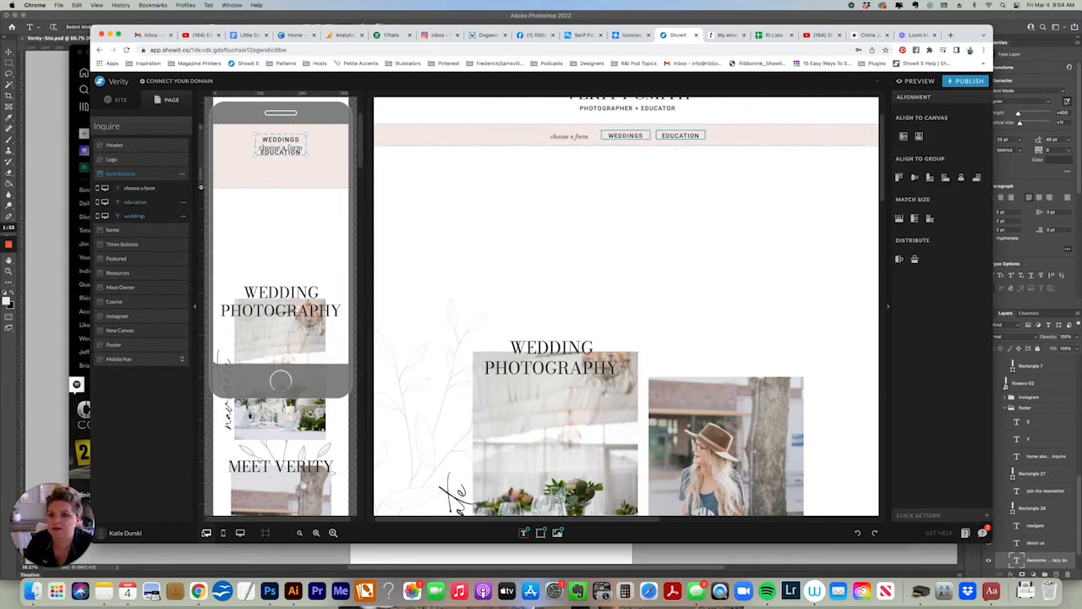
key("shift+Down")
key("shift+Down")
key("shift+Down")
key("shift+Down")
key("shift+Down")
Set the mobile font of the "choose a form" text to Bodoni Moda Italic.
left_click(280, 147)
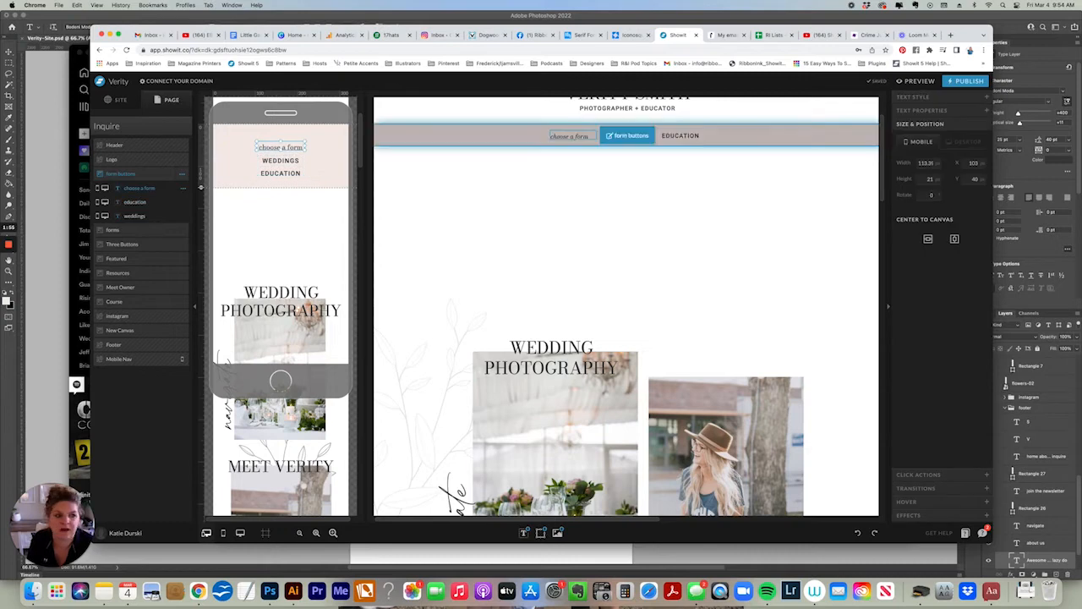
left_click(928, 97)
left_click(952, 136)
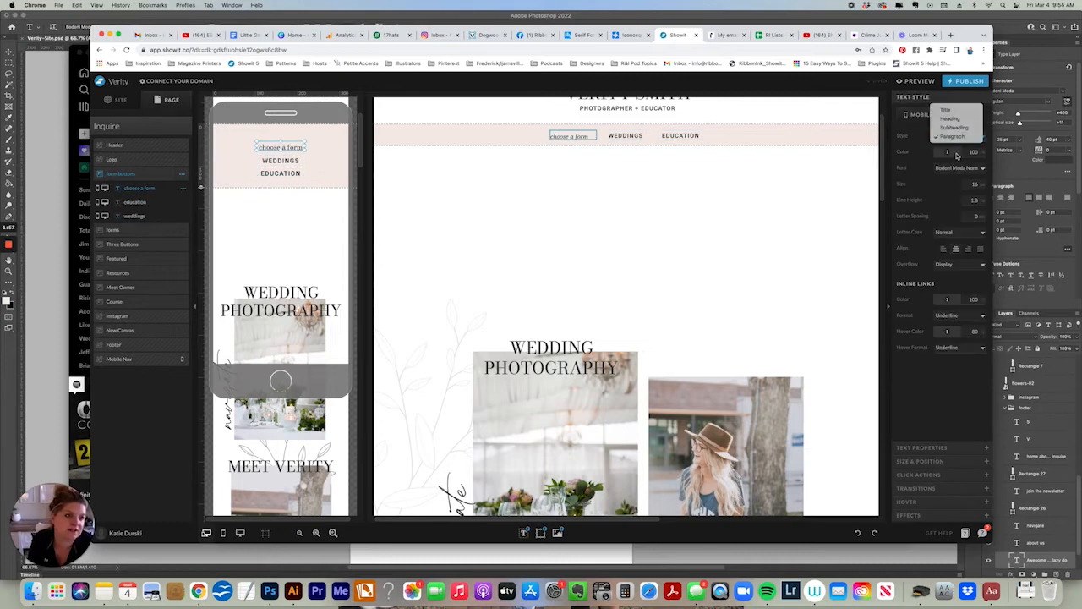
left_click(957, 159)
left_click(951, 168)
left_click(952, 160)
Centre "choose a form", Weddings and Education as a group vertically on the mobile form buttons canvas.
left_click_drag(235, 130, 310, 179)
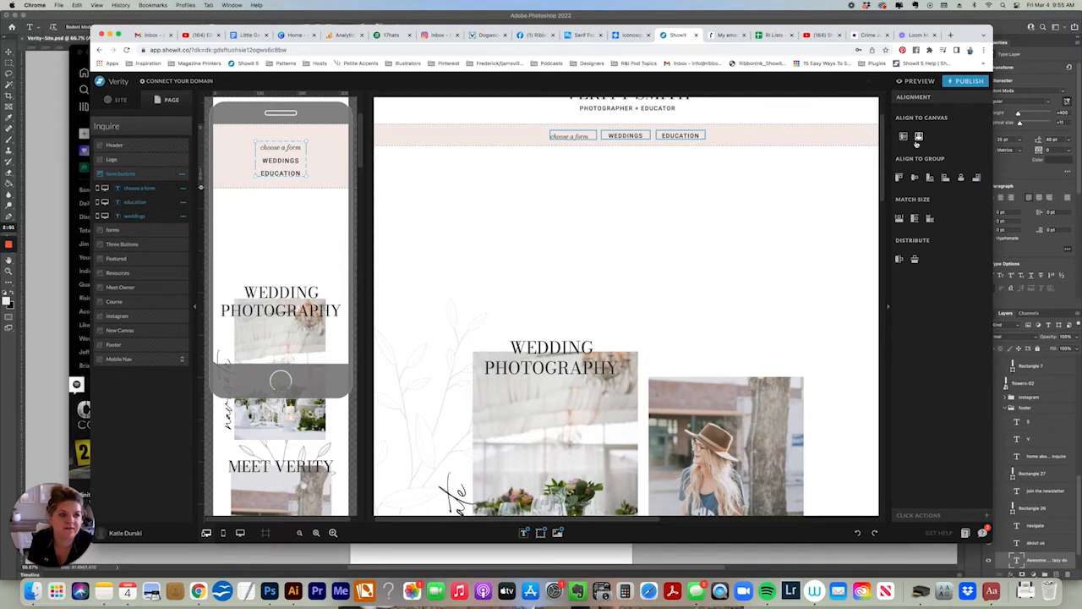
left_click(600, 287)
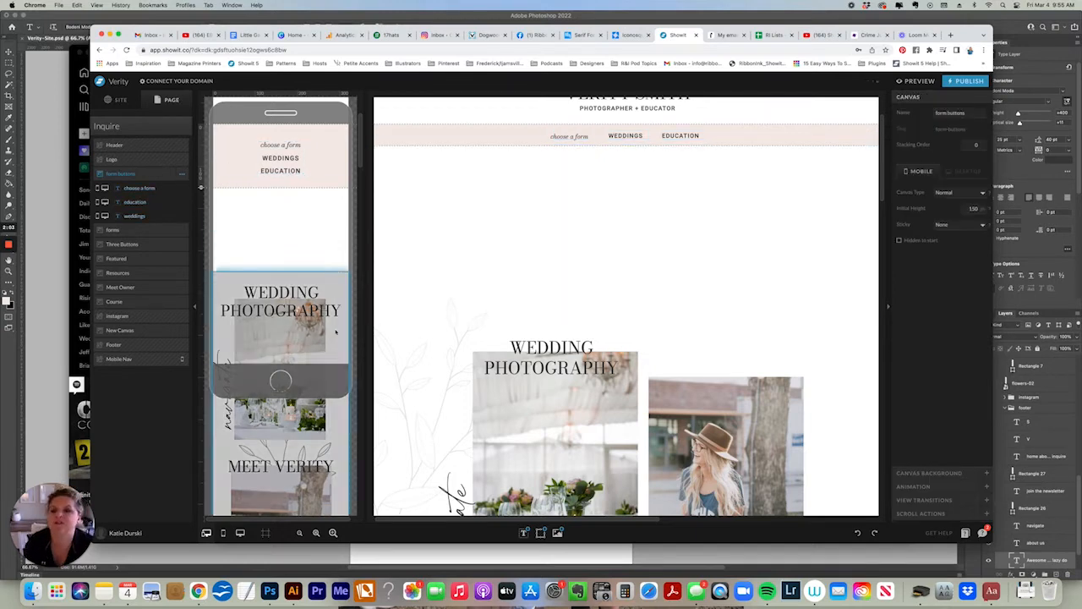
left_click(495, 150)
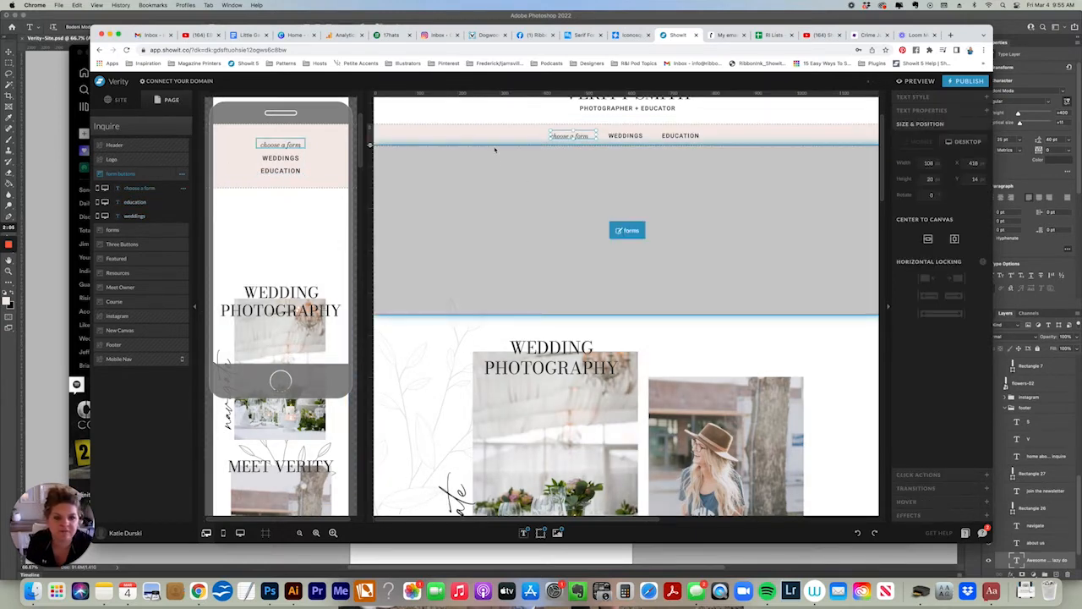
left_click(679, 135)
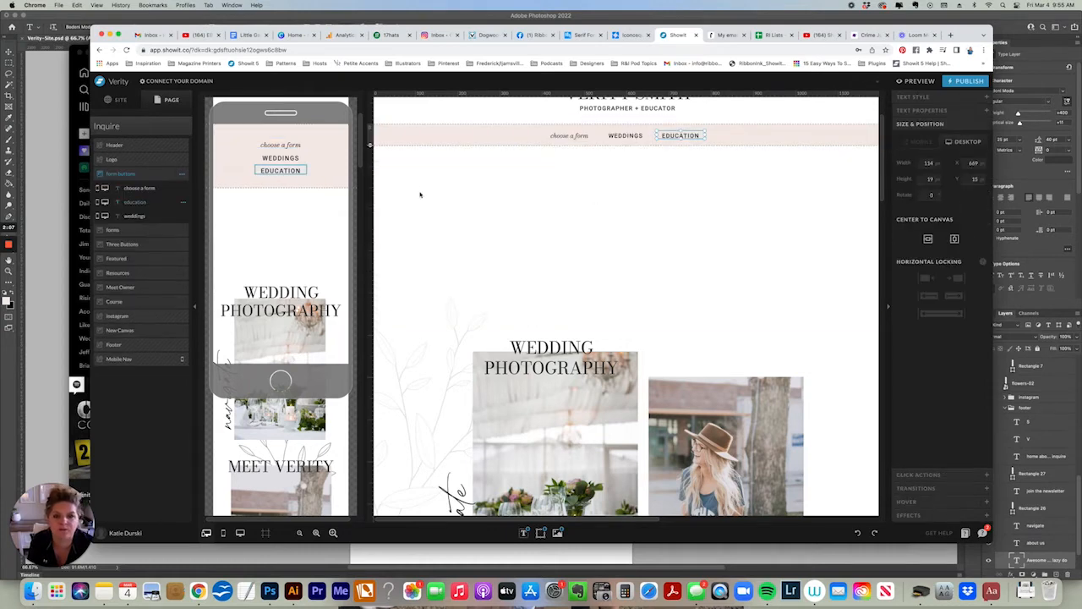
Set the forms canvas's initial height to 800 px on desktop.
left_click(513, 205)
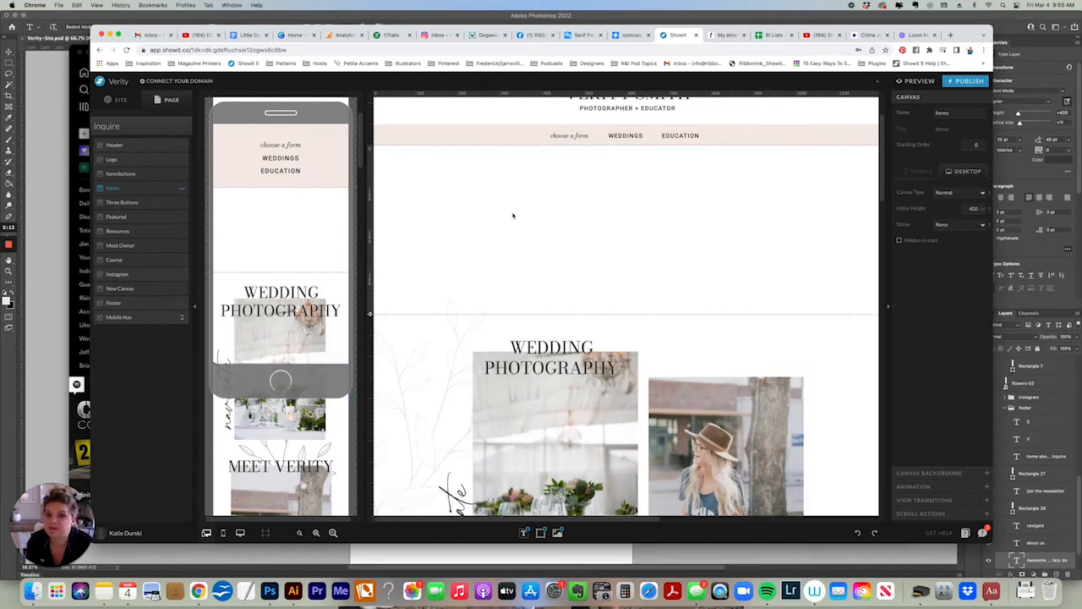
left_click(972, 208)
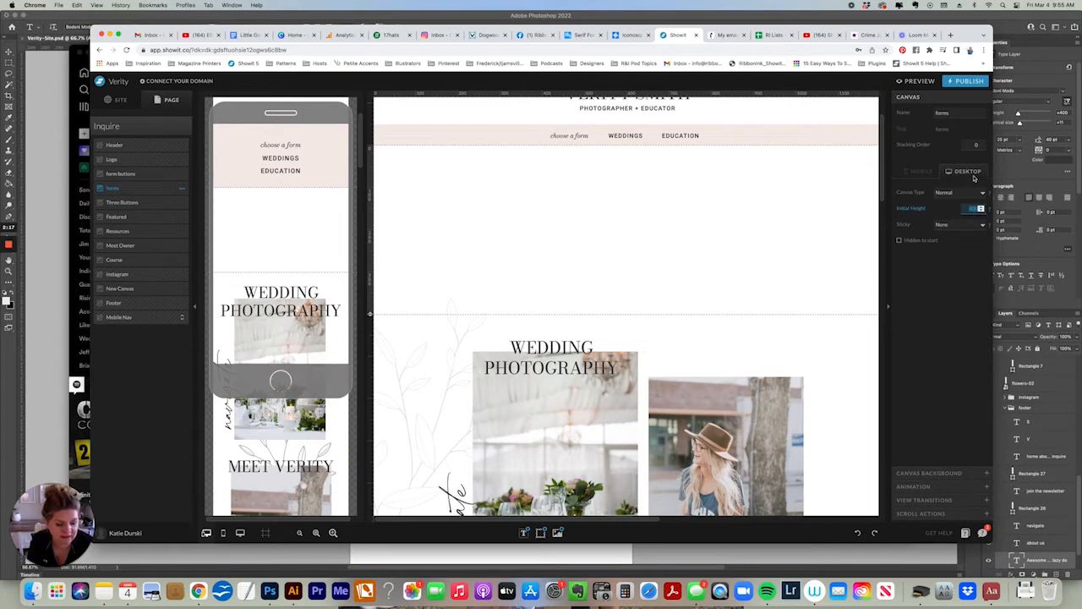
type("800")
key("Return")
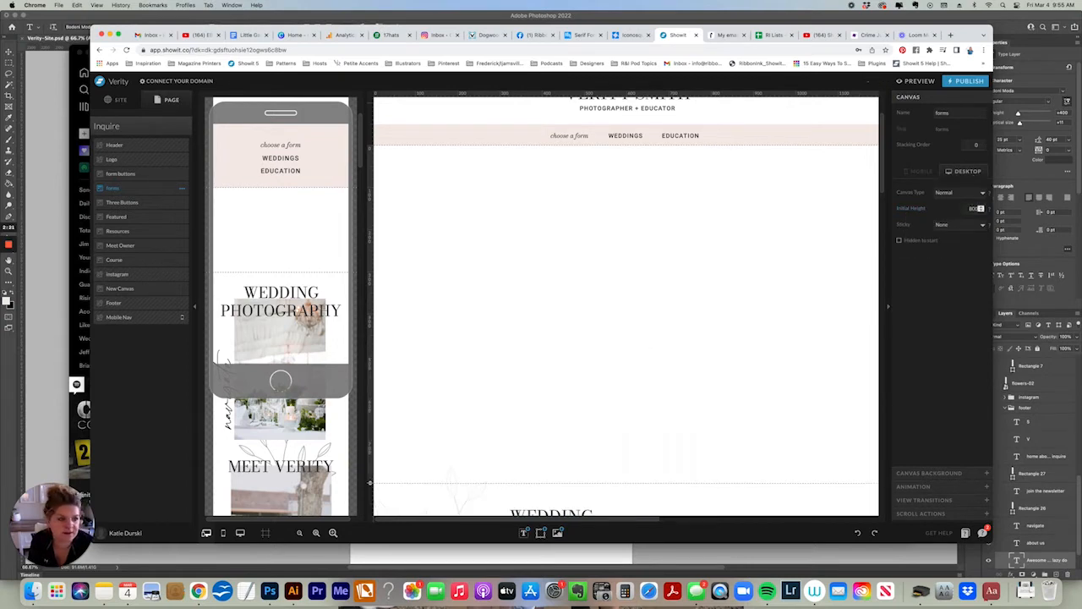
Set the forms canvas's initial height to 1200 px on mobile.
left_click(974, 208)
left_click(919, 172)
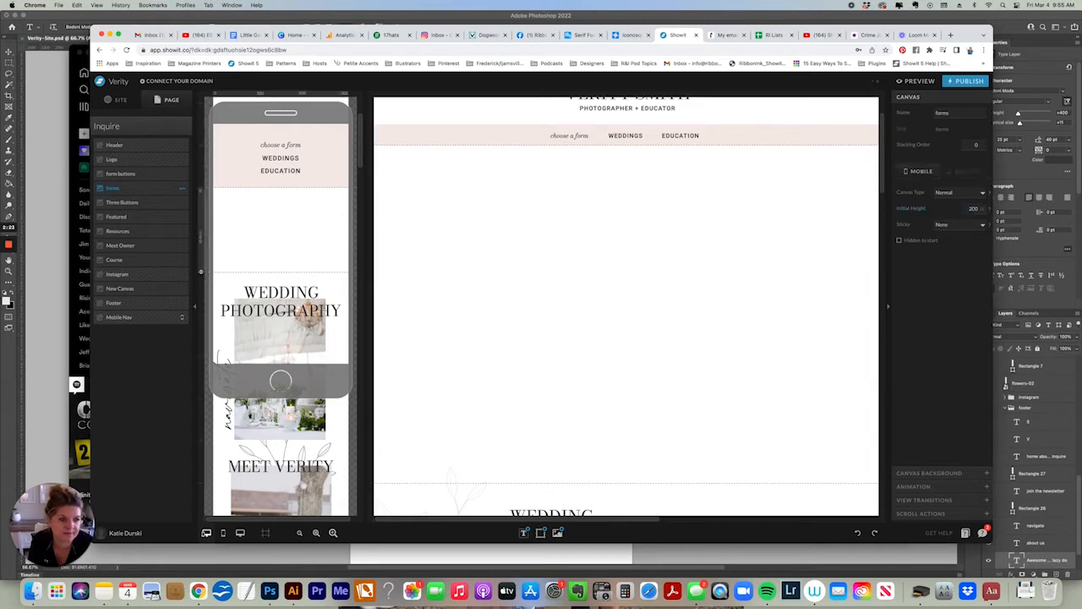
type("1200")
key("Return")
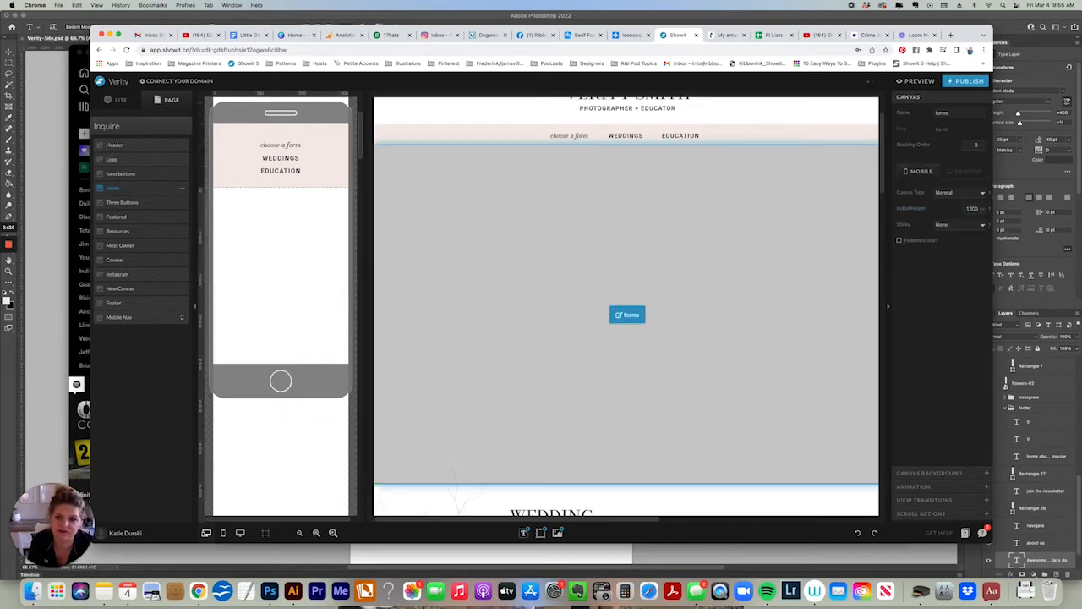
Add a line to the forms canvas and move it up to about Y 127 on desktop.
left_click(627, 315)
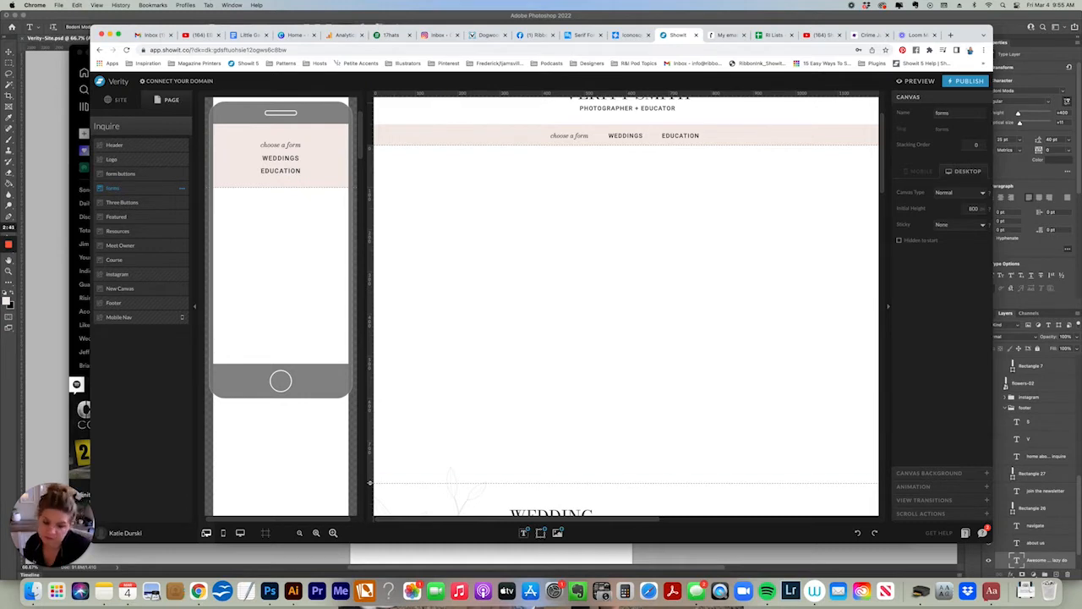
left_click(540, 532)
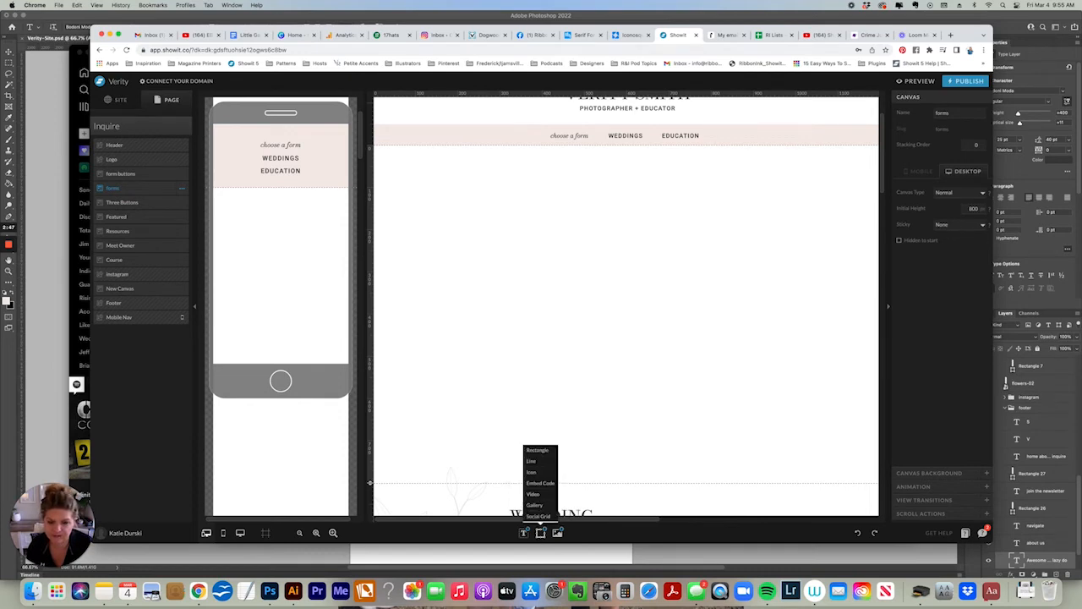
left_click(531, 461)
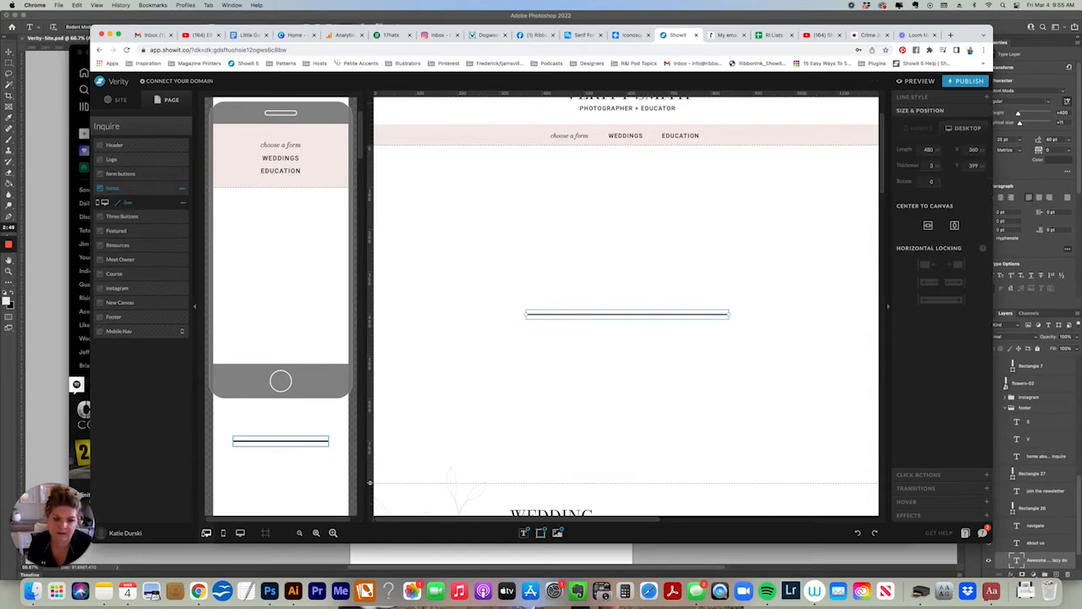
left_click_drag(627, 314, 627, 199)
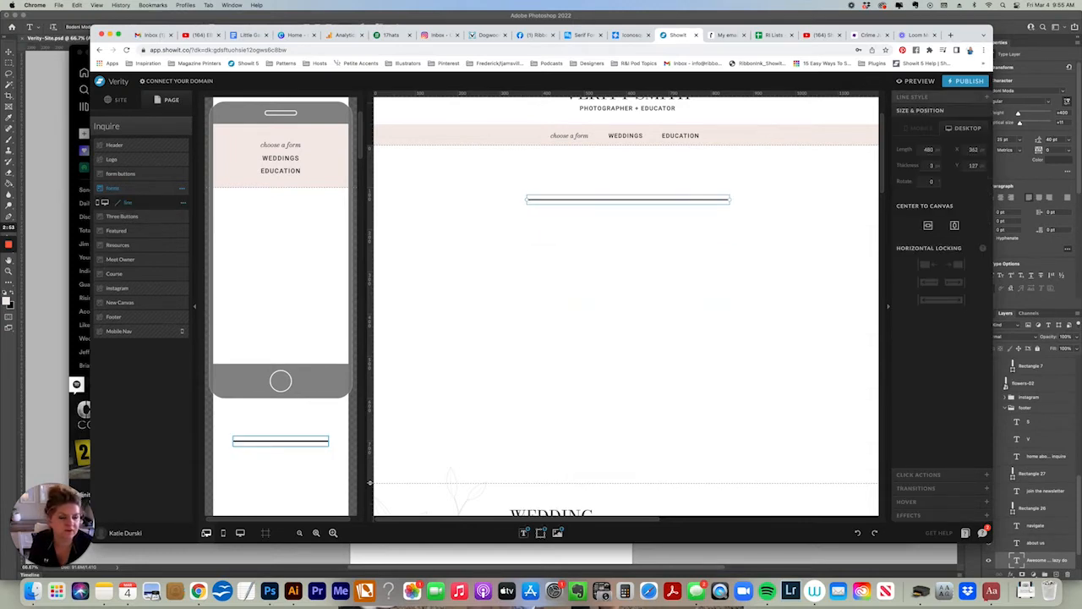
Set the desktop line's thickness to 2 px and its colour to the light blush theme swatch.
left_click(912, 96)
left_click(974, 168)
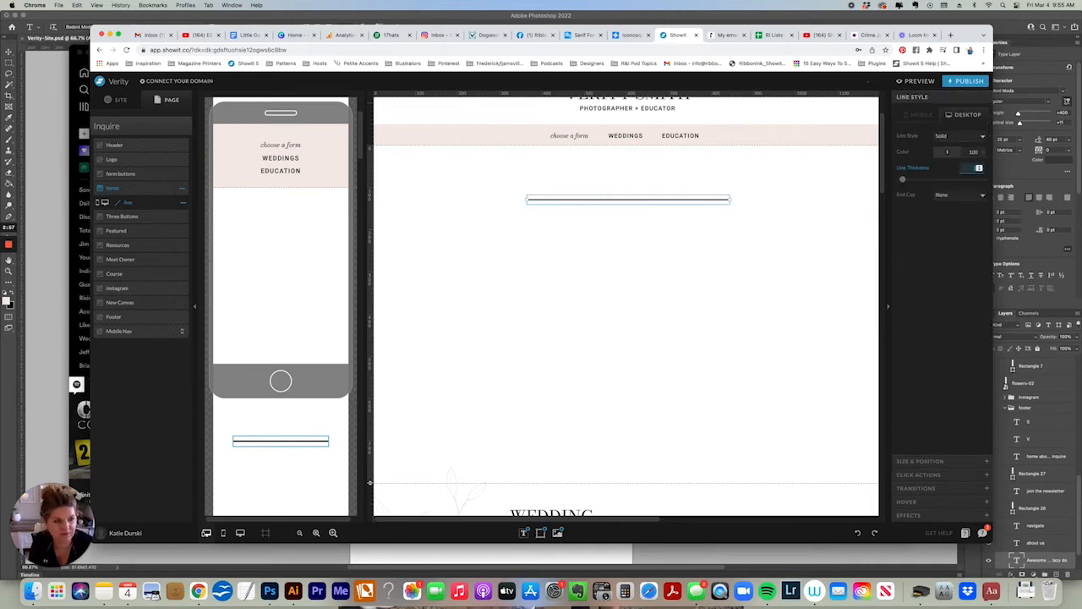
type("1")
left_click(947, 152)
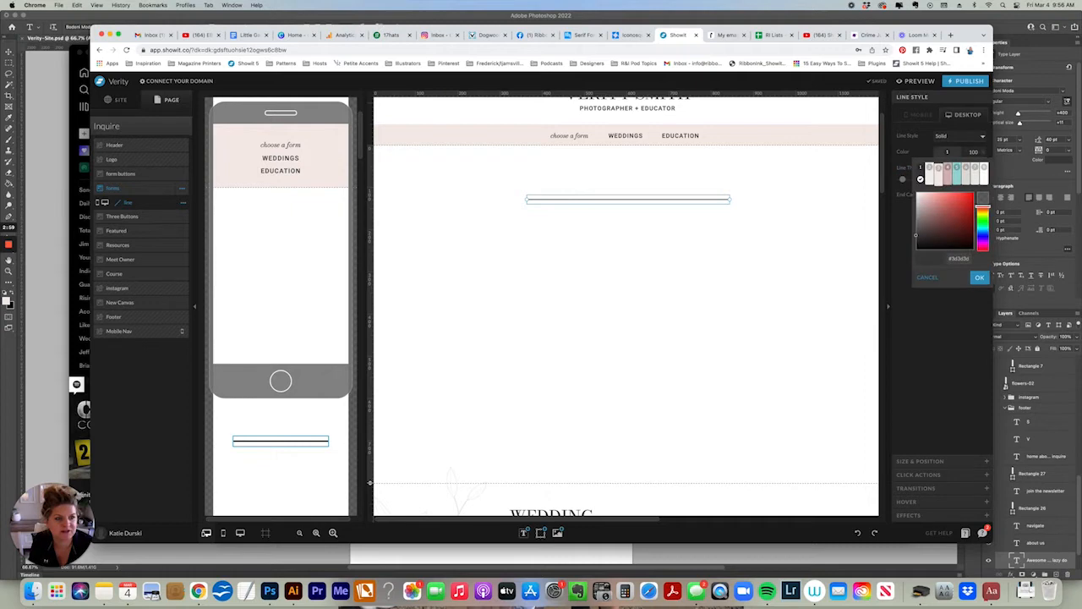
left_click(938, 173)
left_click(628, 232)
left_click(628, 200)
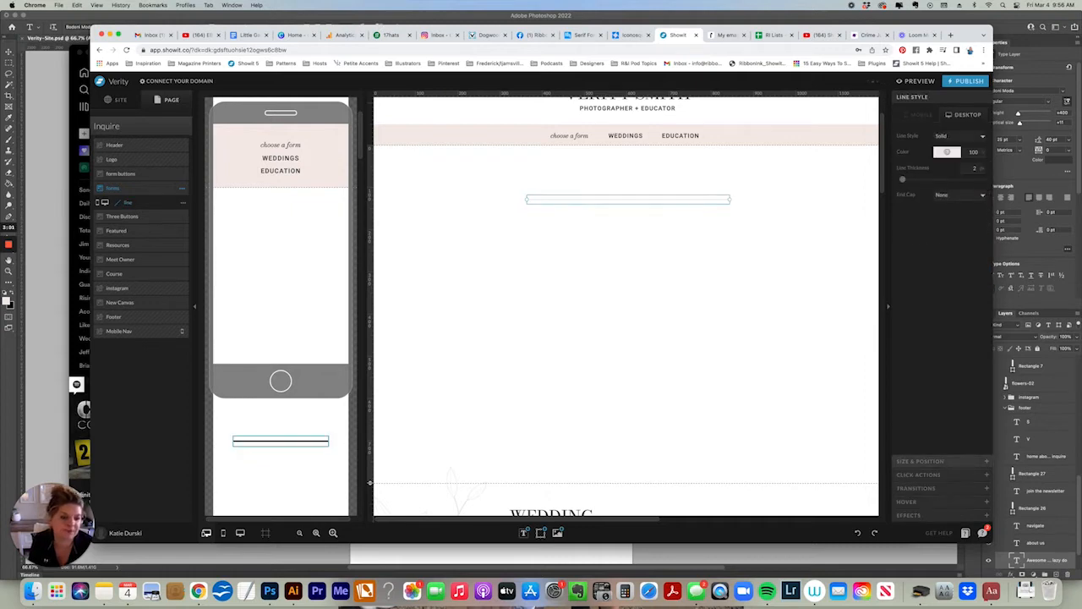
Centre the desktop line horizontally on the forms canvas.
left_click(930, 462)
left_click(955, 226)
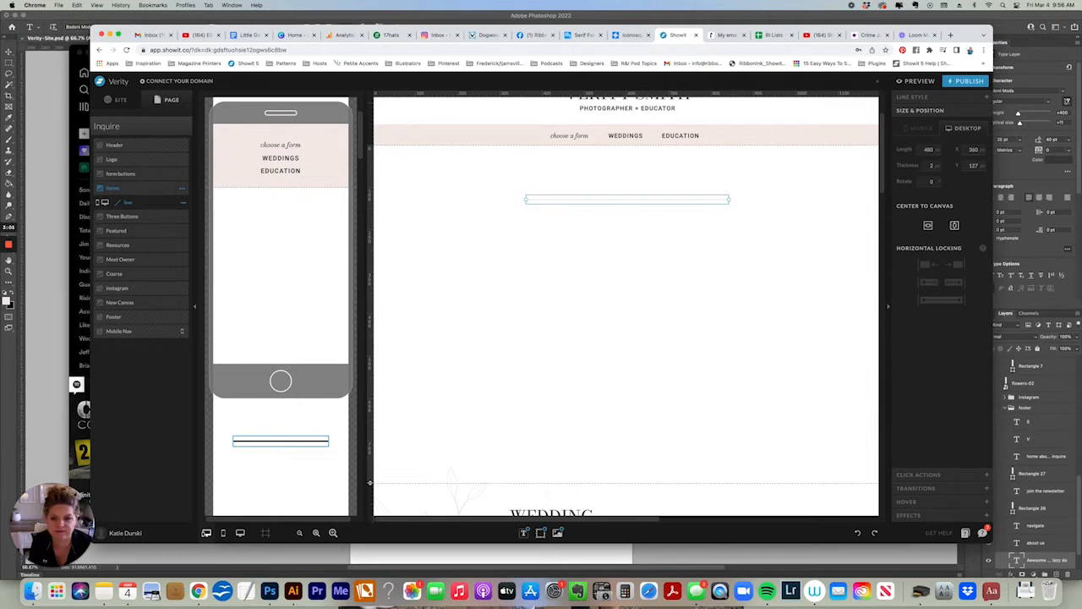
left_click(630, 246)
Move the mobile line up near the upper edge of the forms canvas, at about Y 58.
left_click_drag(281, 439, 283, 217)
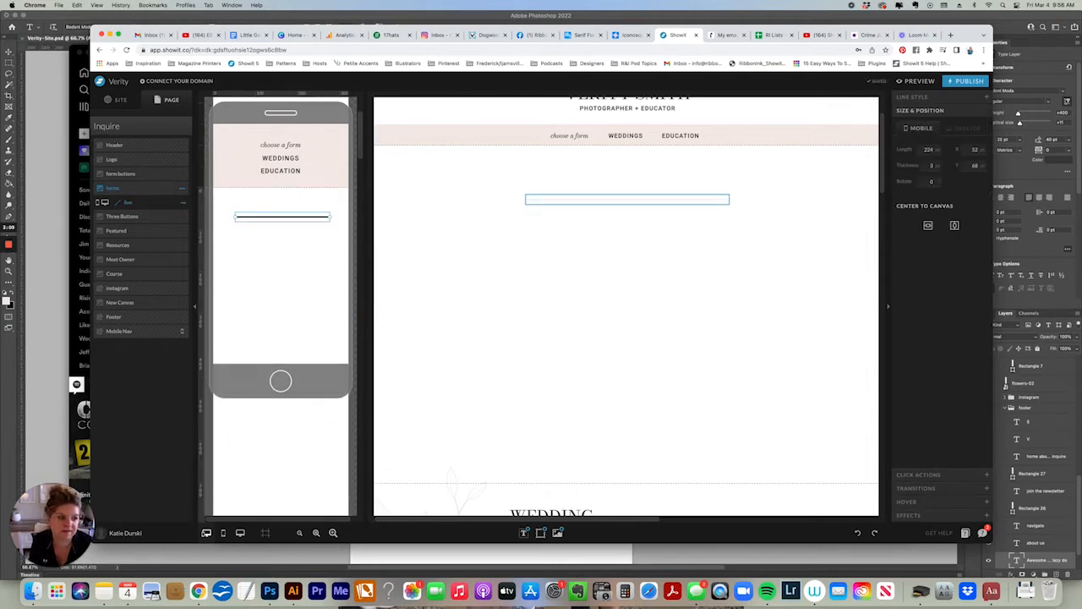
left_click_drag(993, 305, 1042, 304)
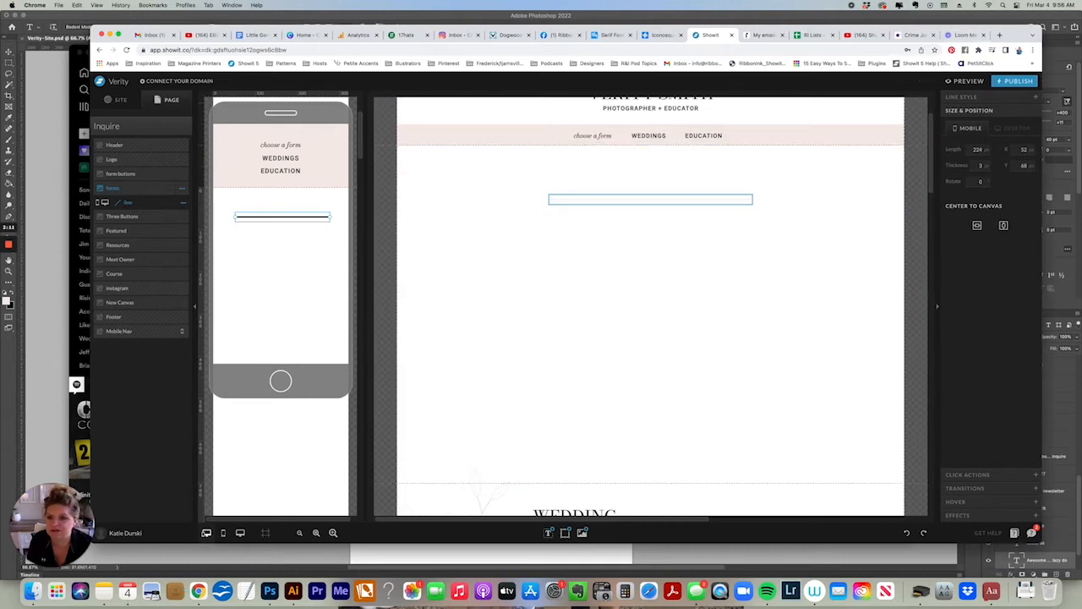
left_click_drag(282, 217, 280, 213)
Give the mobile line the light blush theme colour and a thickness of 2 px.
left_click(961, 96)
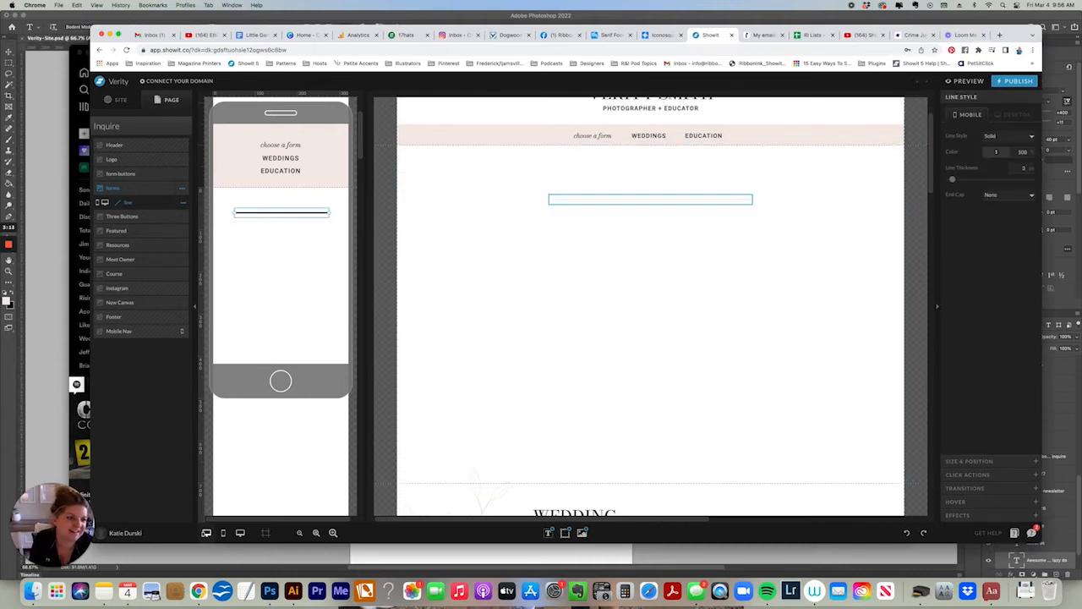
left_click(995, 152)
left_click(1007, 177)
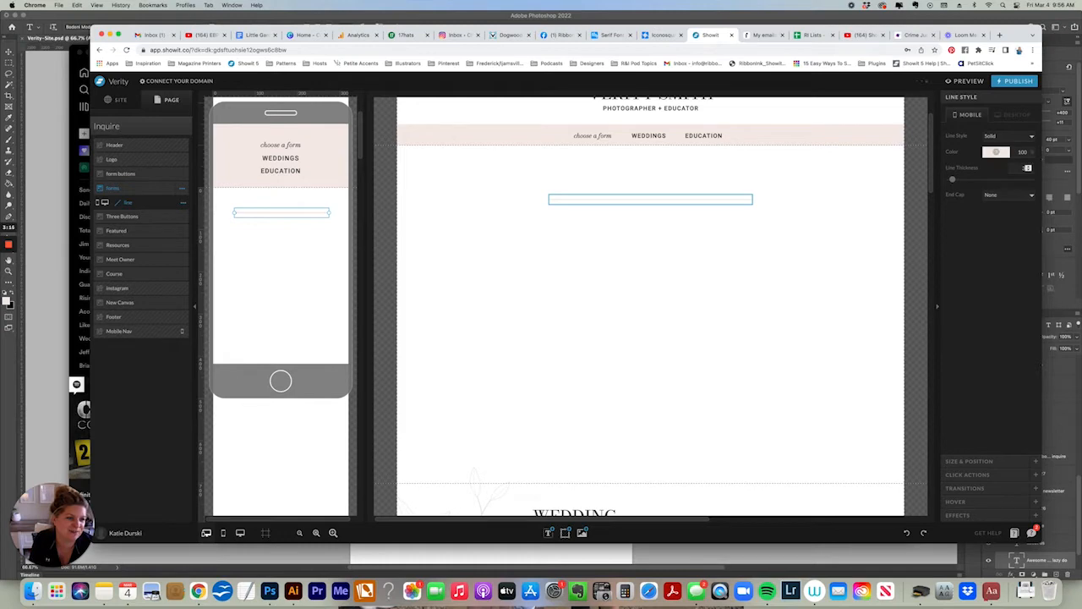
left_click(1022, 168)
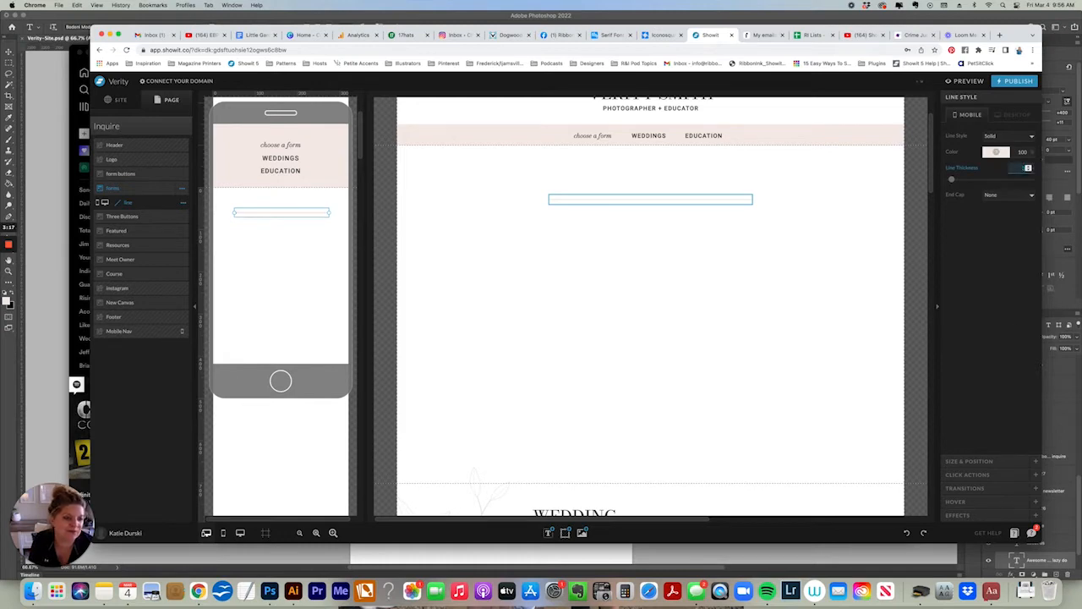
Lengthen the mobile line to about 272 px and centre it horizontally on the canvas.
left_click(969, 461)
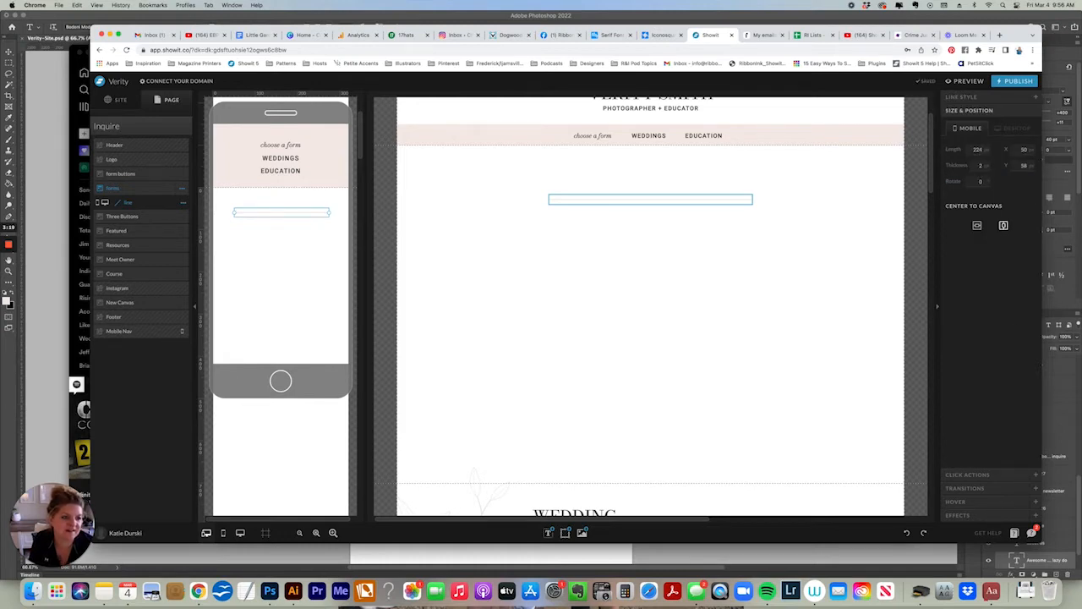
left_click(1003, 225)
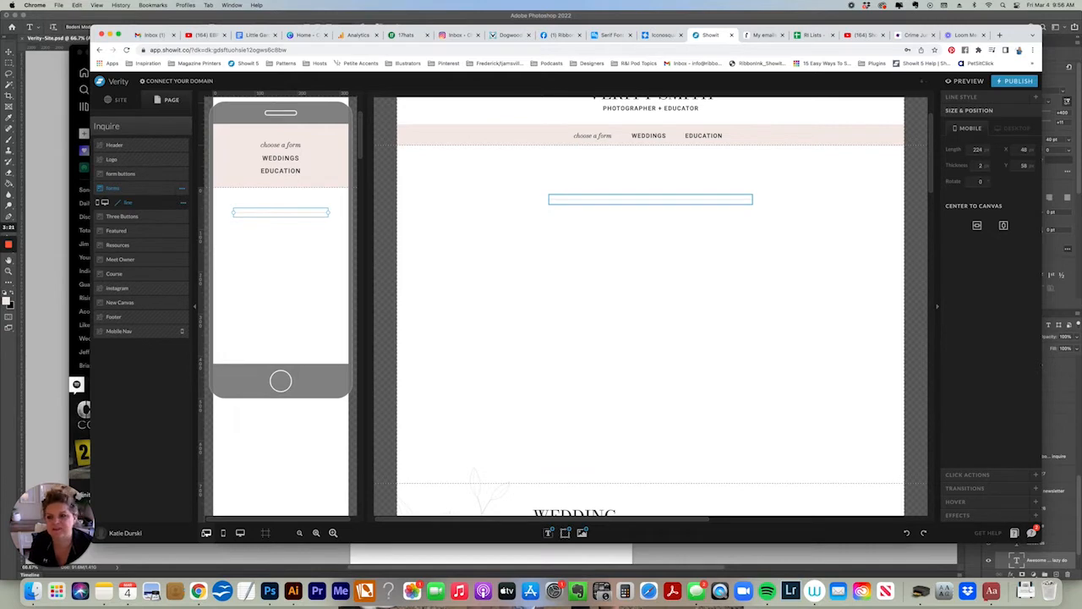
left_click_drag(329, 212, 338, 212)
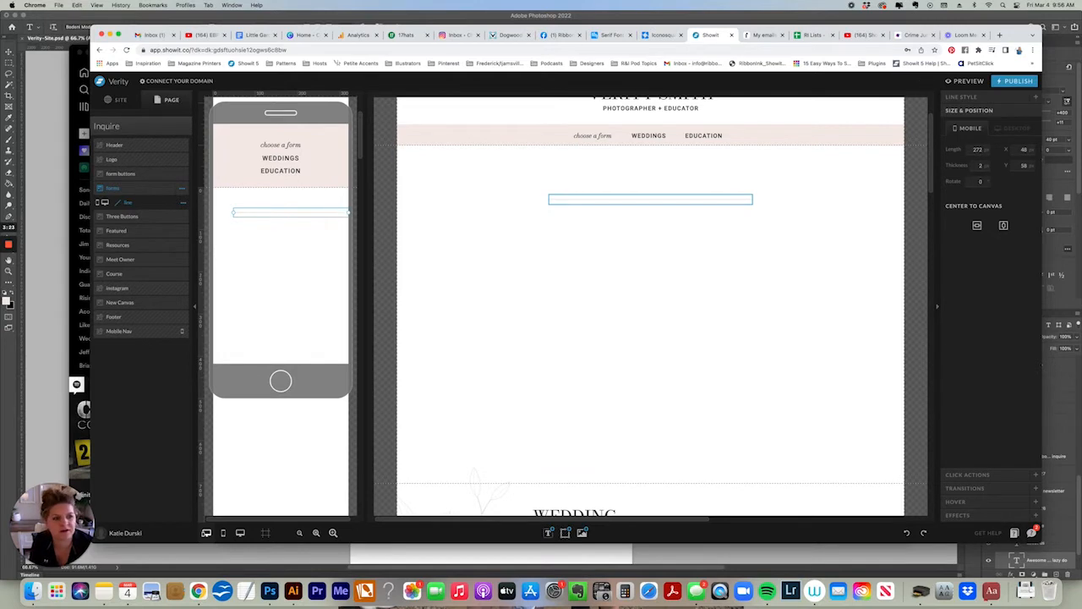
left_click(1003, 225)
left_click(650, 314)
left_click(650, 199)
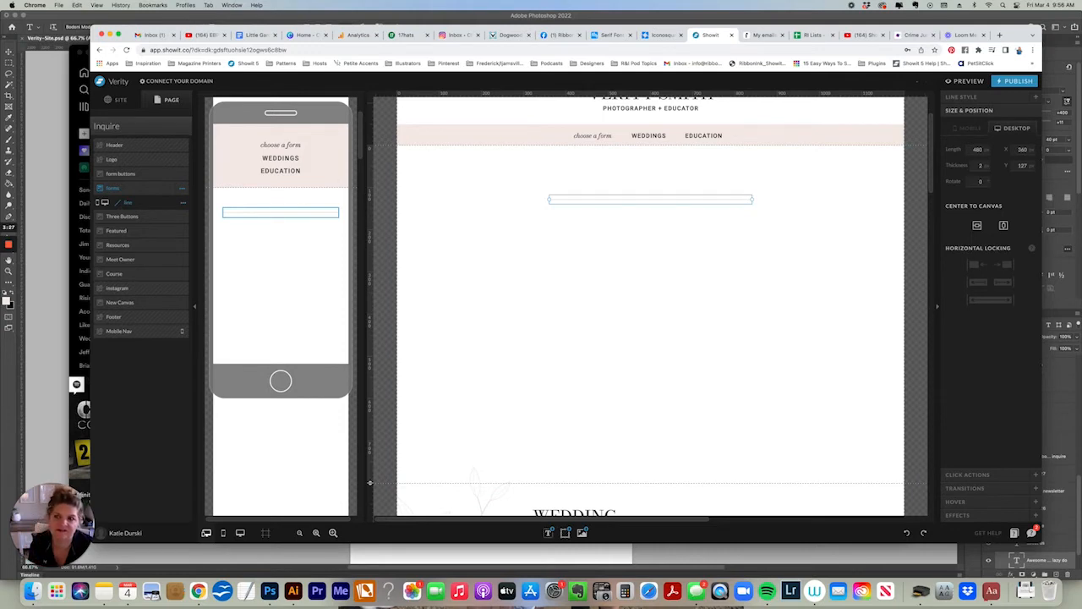
Add a paragraph text just above the desktop line, about 474 px wide at about X 362, Y 100.
mouse_move(547, 532)
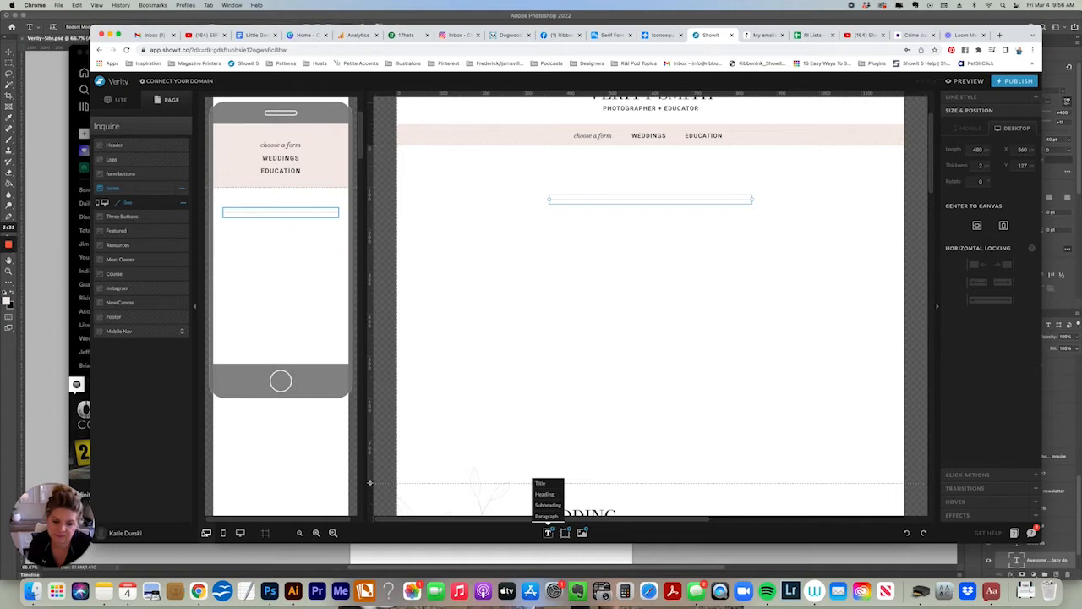
left_click(546, 515)
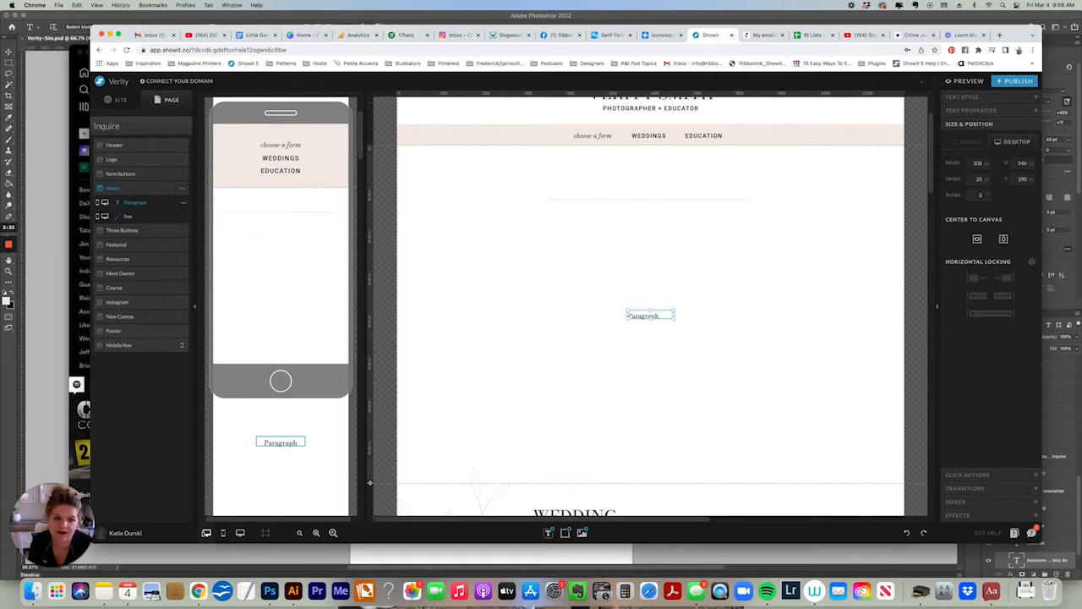
left_click_drag(650, 315, 751, 193)
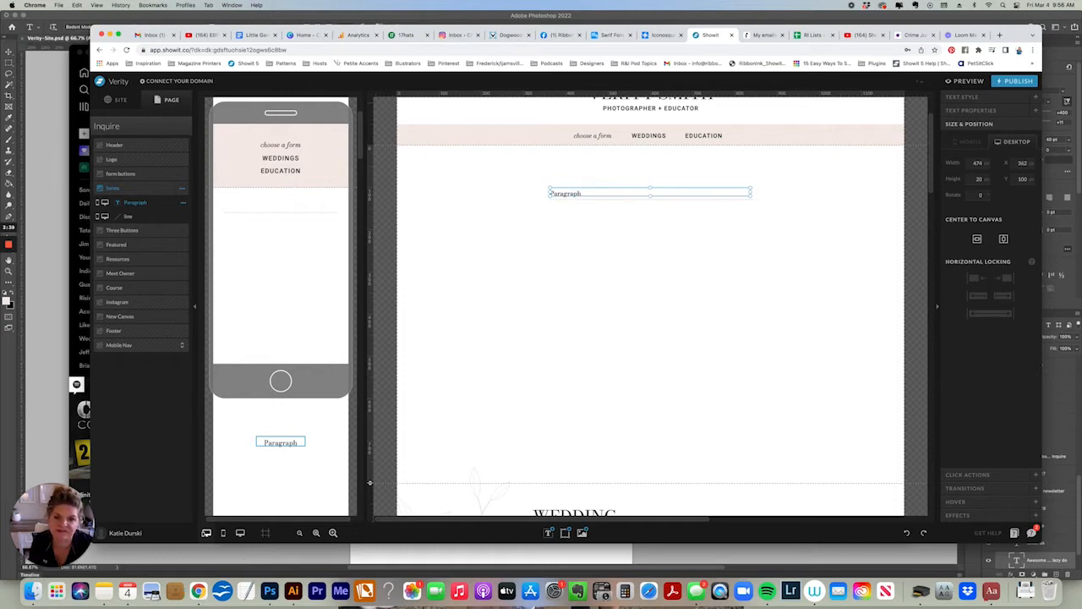
Place the mobile paragraph text just above the mobile line and widen it to about the line's length.
left_click(280, 442)
left_click_drag(280, 442, 281, 207)
left_click(650, 314)
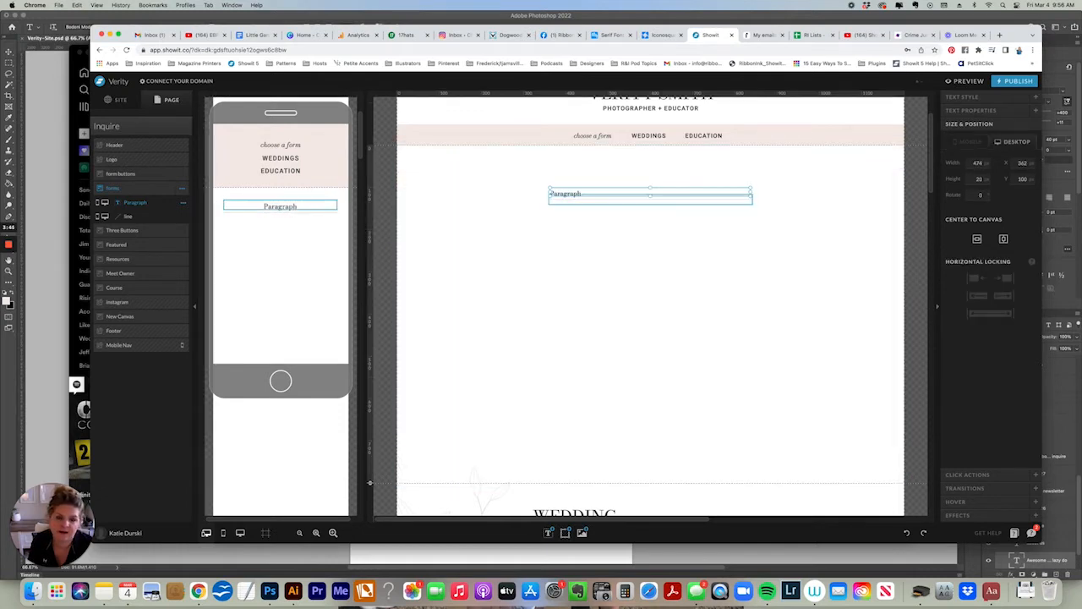
Replace the placeholder paragraph text above the line on the forms canvas with NAME.
double_click(567, 193)
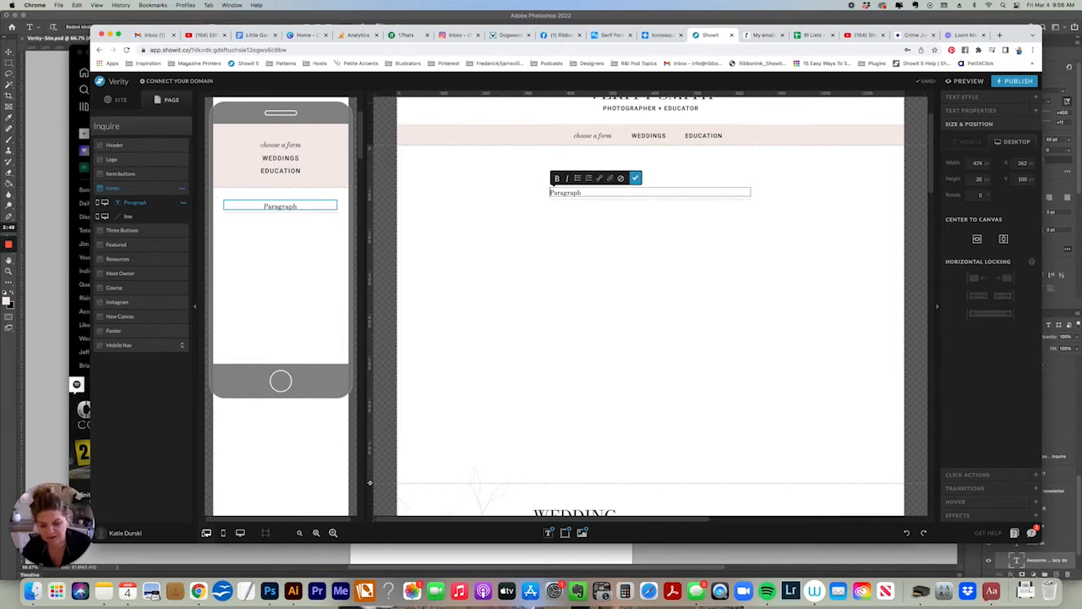
key("super+a")
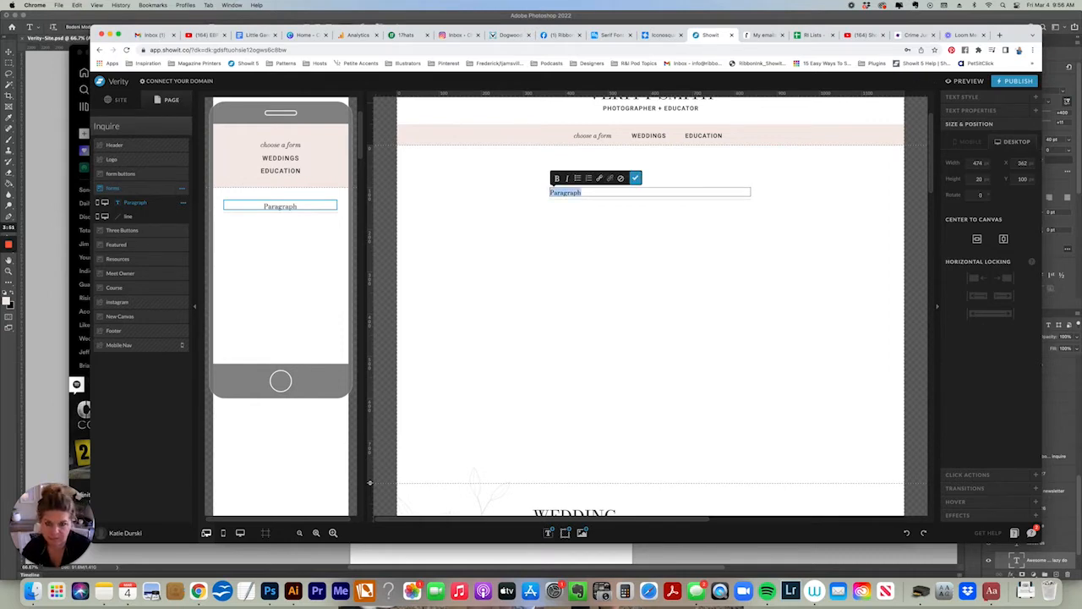
type("NAME")
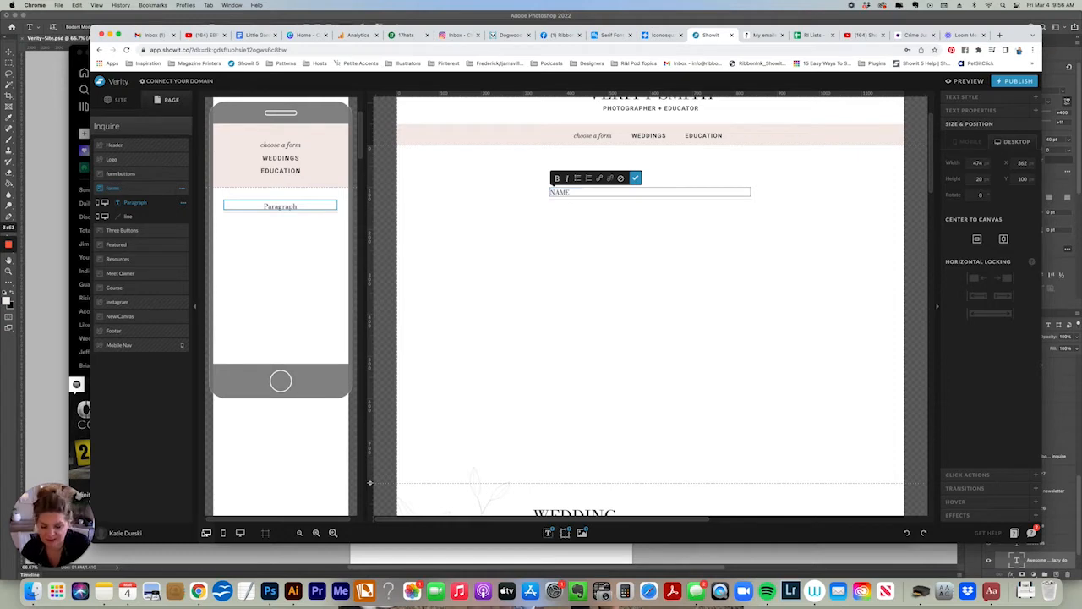
left_click(557, 214)
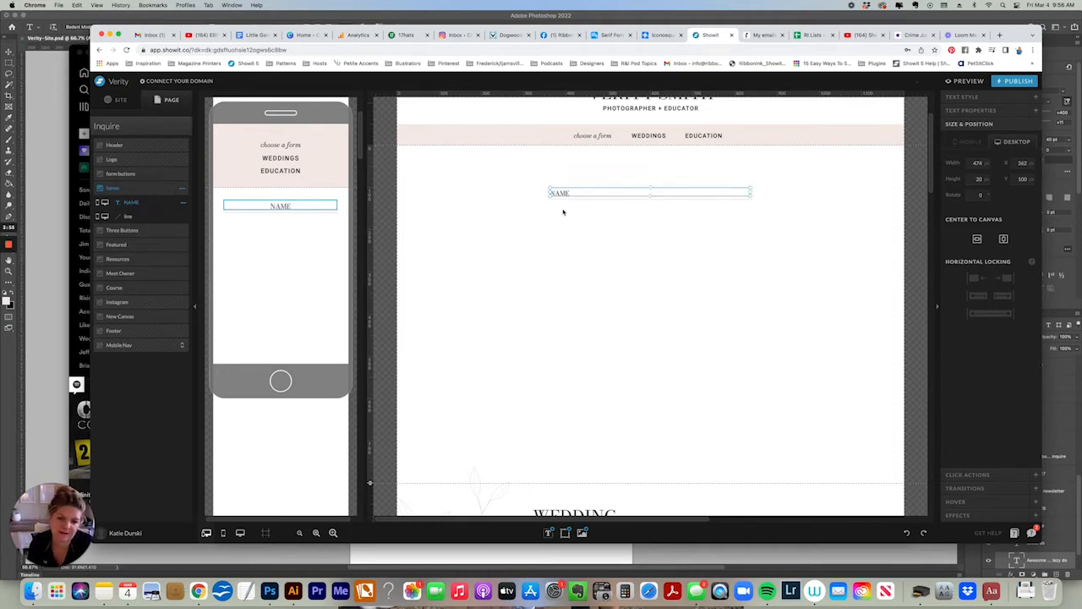
double_click(565, 190)
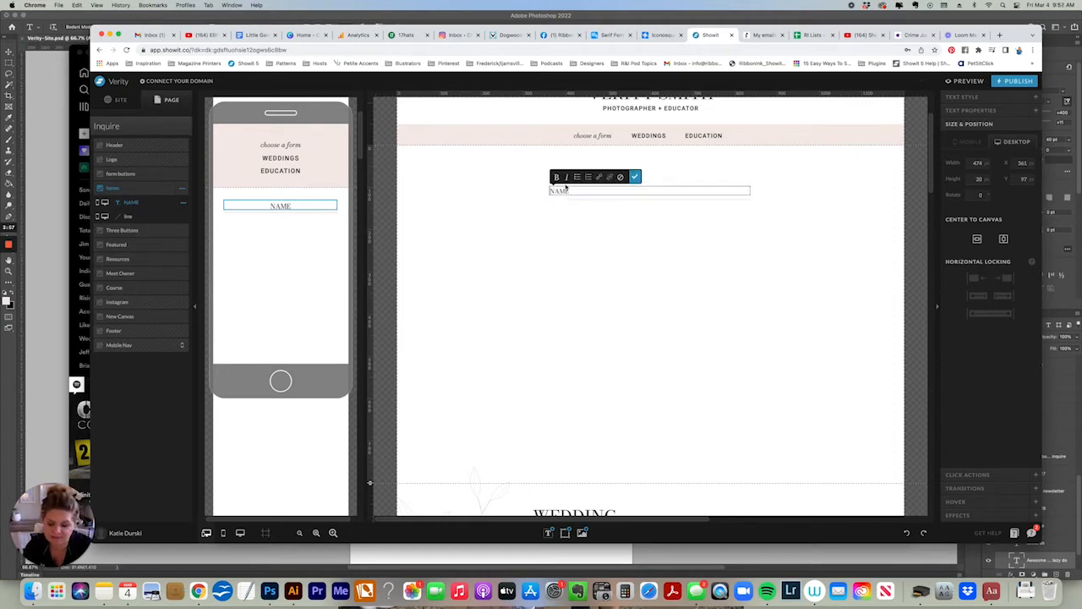
key("super+a")
type("kf")
key("super+a")
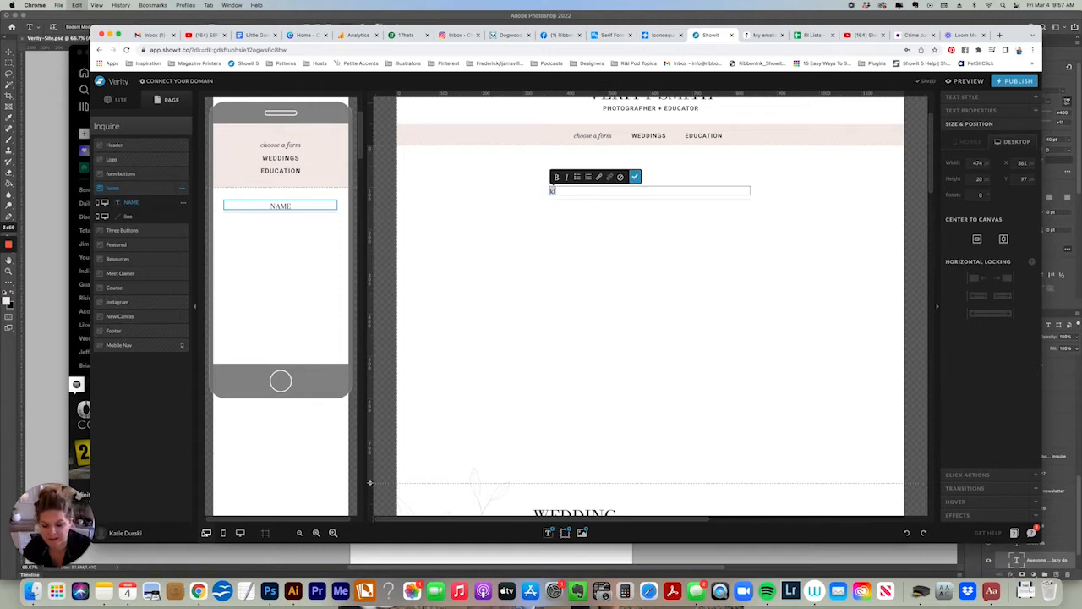
type("NAME")
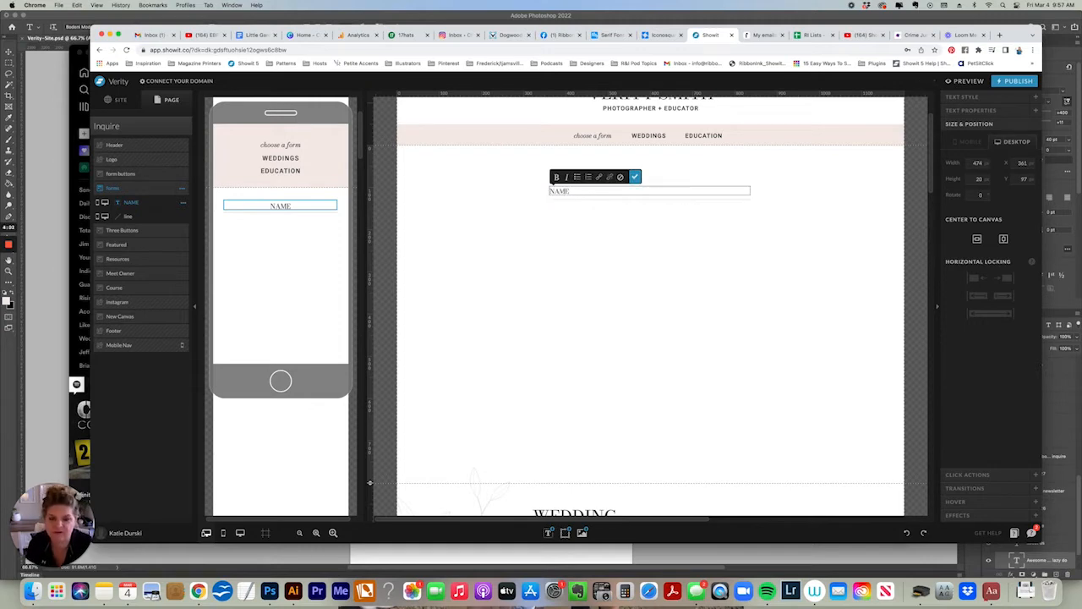
left_click(466, 302)
left_click(465, 302)
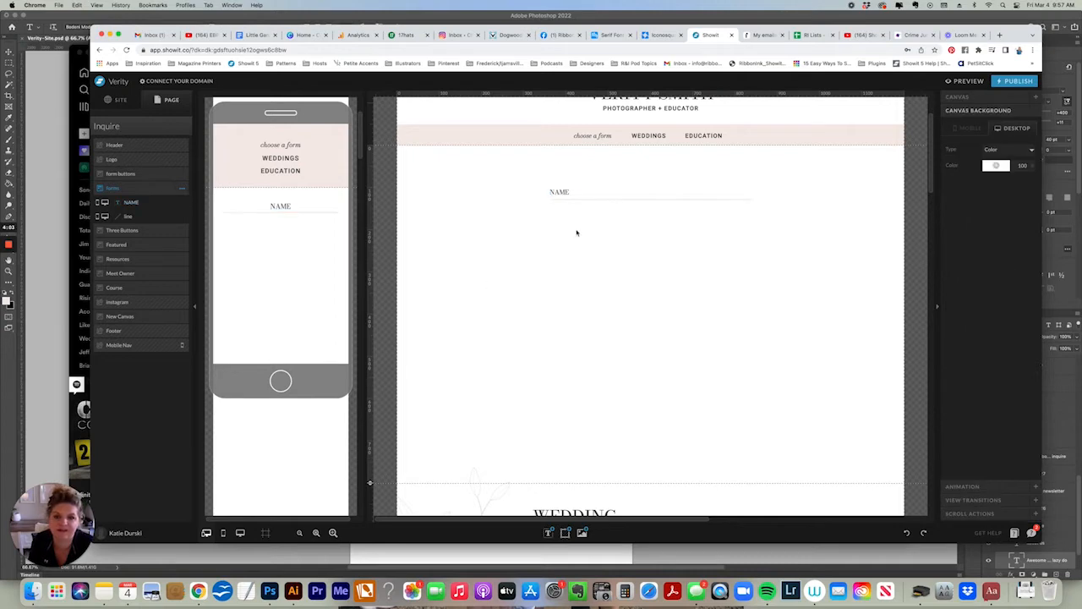
Nudge the desktop NAME text to about X 361, Y 98, just above its line.
mouse_move(580, 187)
left_mouse_down()
mouse_move(598, 234)
mouse_move(572, 174)
mouse_move(538, 263)
mouse_move(585, 189)
mouse_move(567, 192)
left_mouse_up()
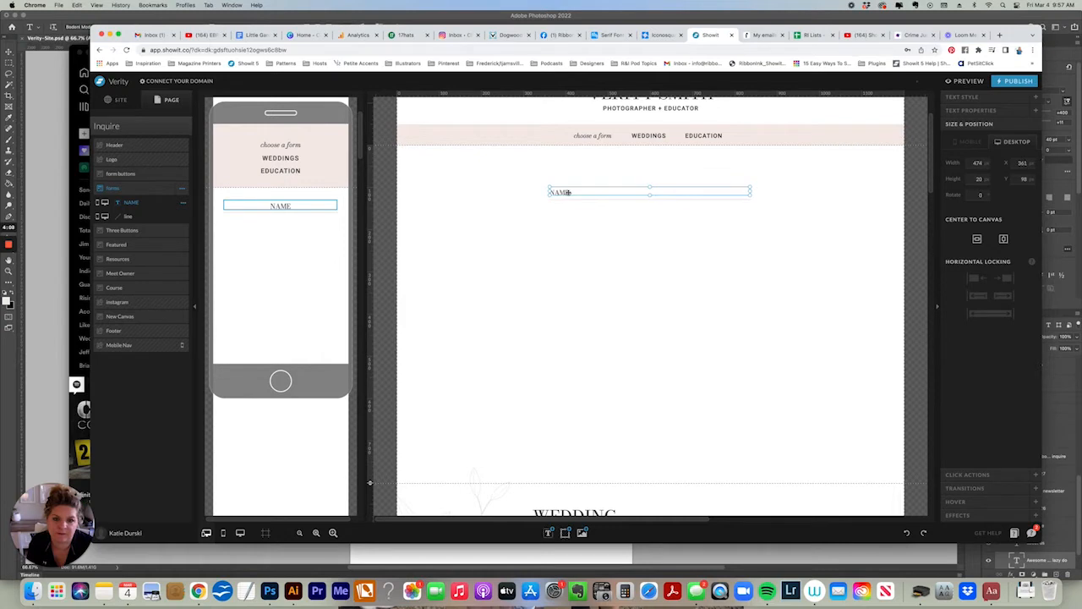
left_click(588, 252)
Enable the NAME text as a contact form input and give it the label NAME.
left_click(571, 192)
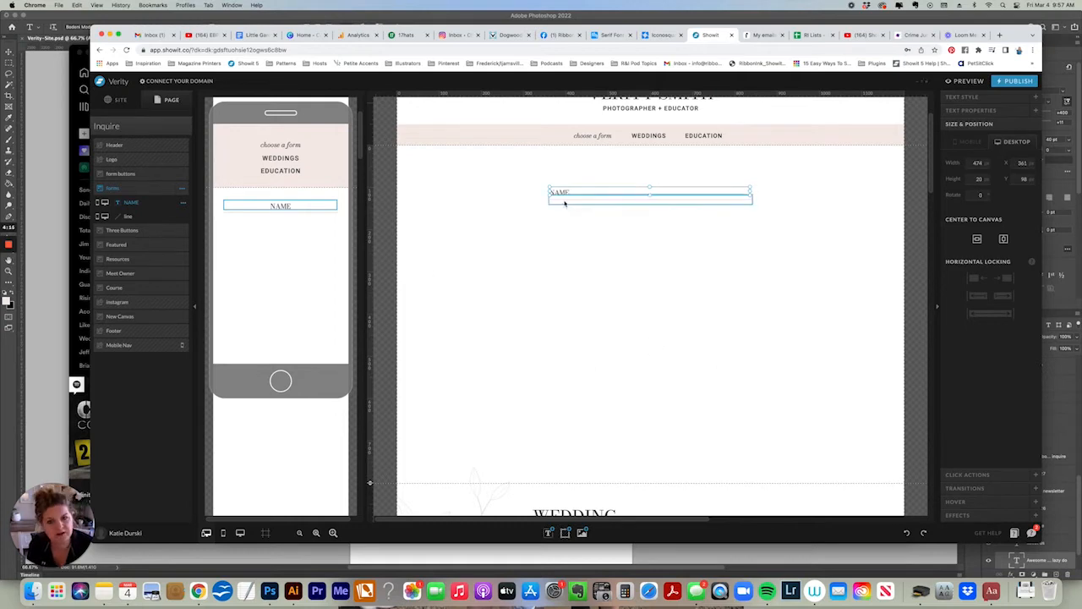
left_click(959, 111)
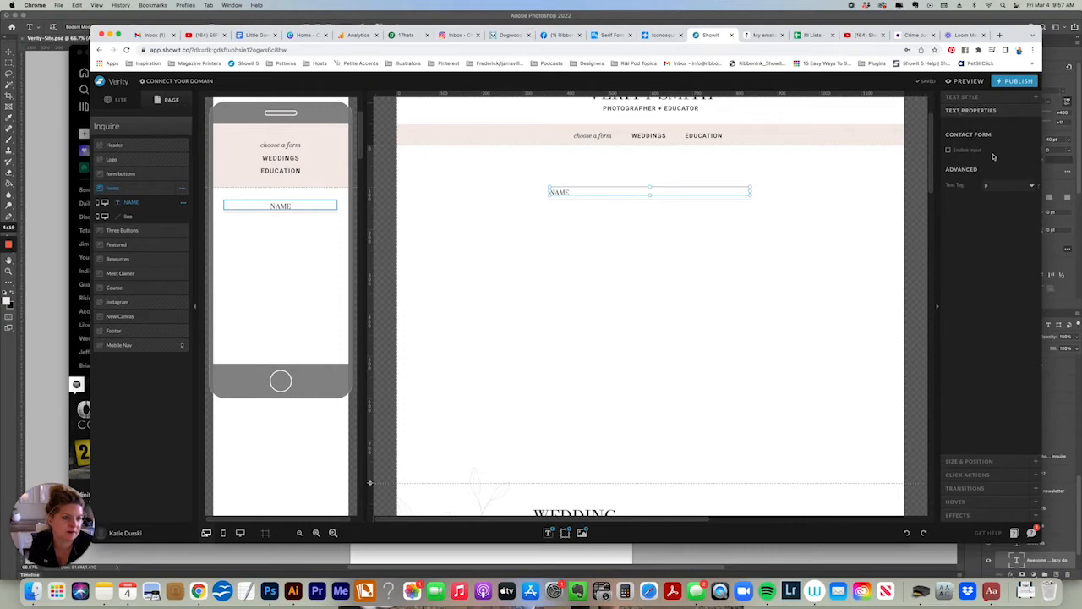
left_click(949, 151)
left_click(949, 151)
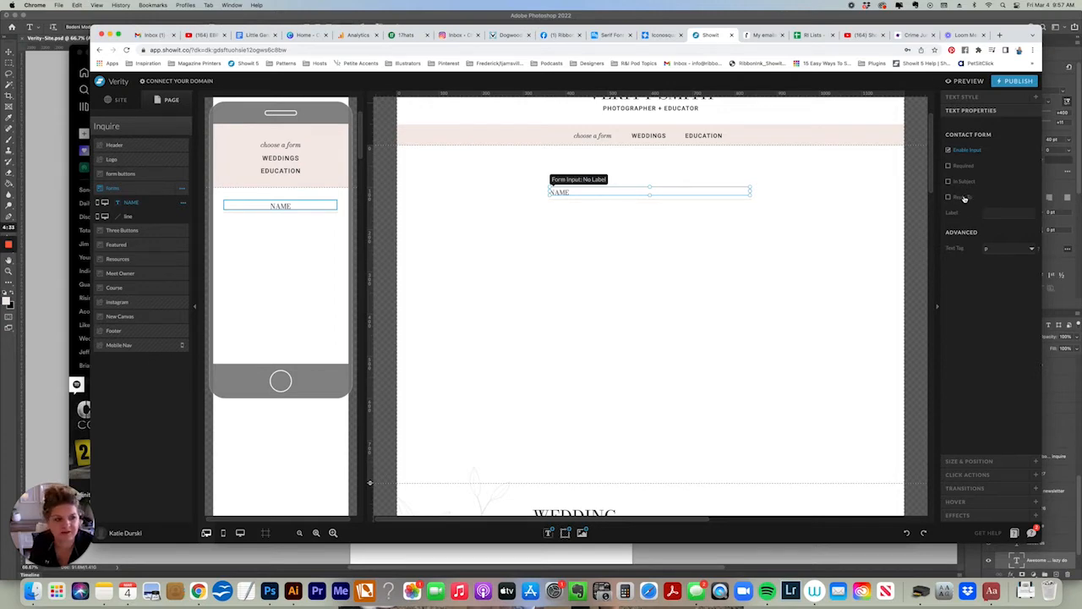
left_click(1000, 249)
left_click(963, 235)
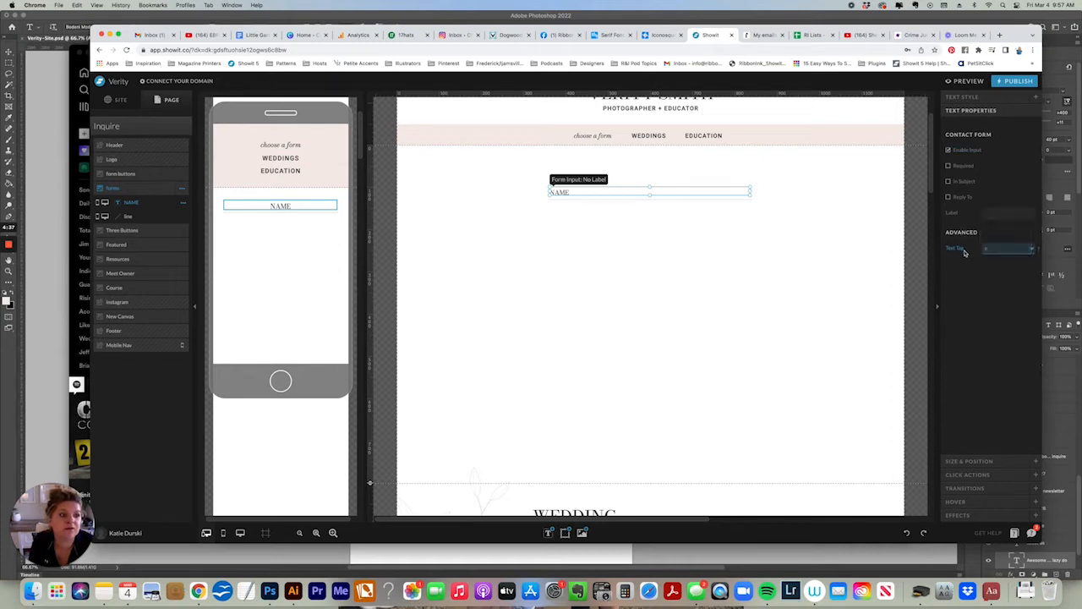
left_click(986, 212)
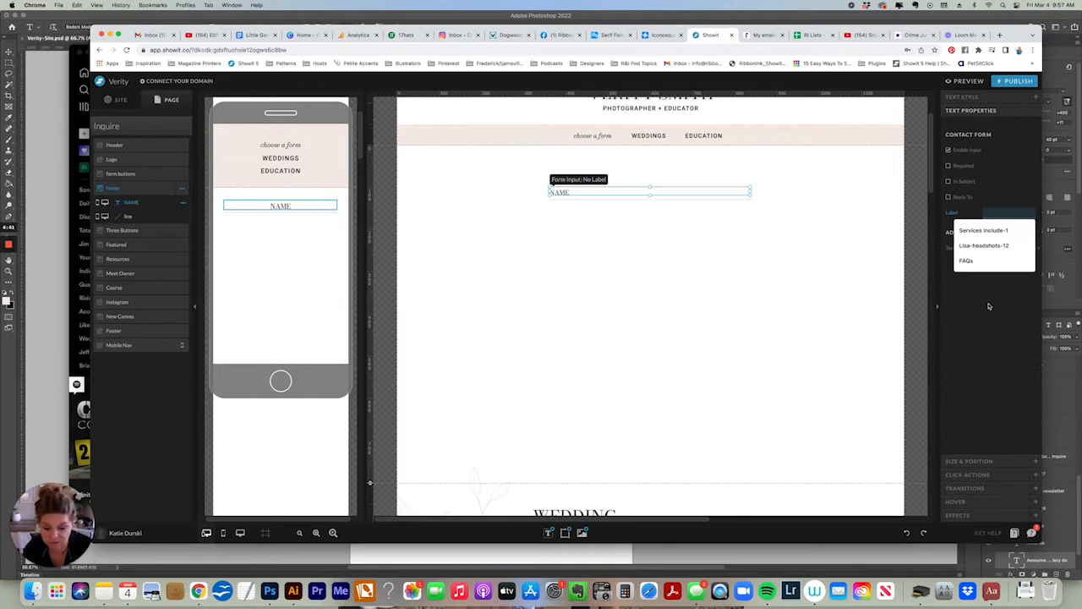
type("NAME")
left_click(991, 383)
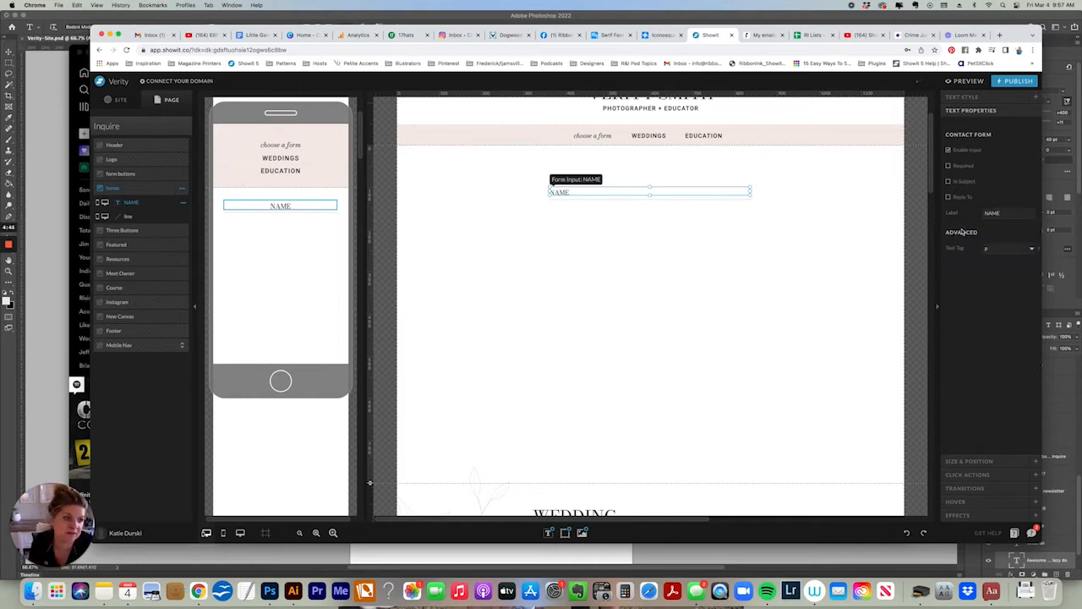
Make the NAME form input required and include it in the subject.
left_click(580, 223)
left_click(563, 193)
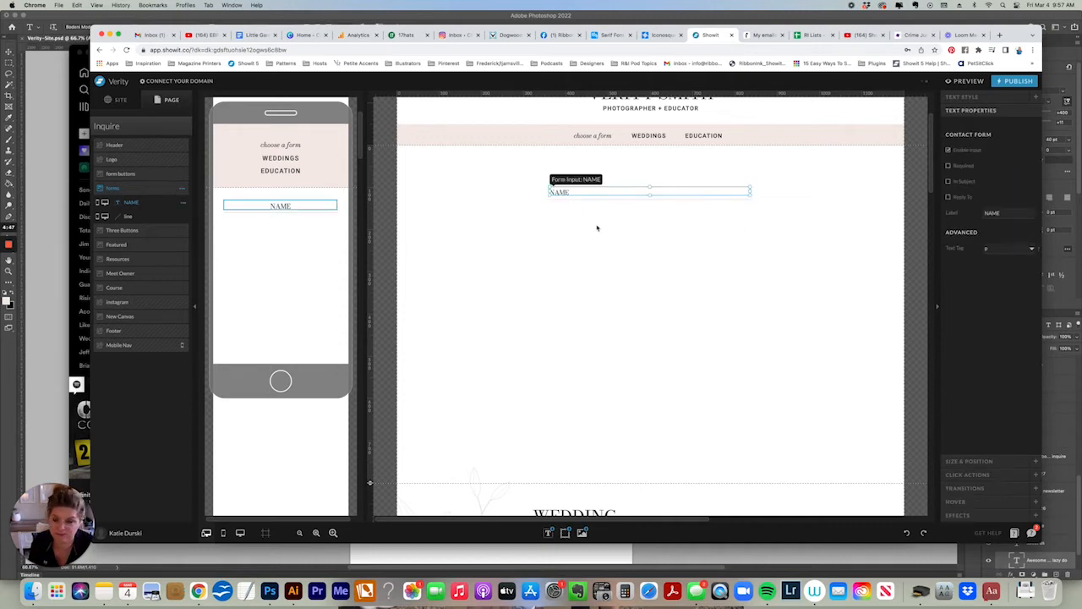
left_click(586, 233)
left_click(282, 222)
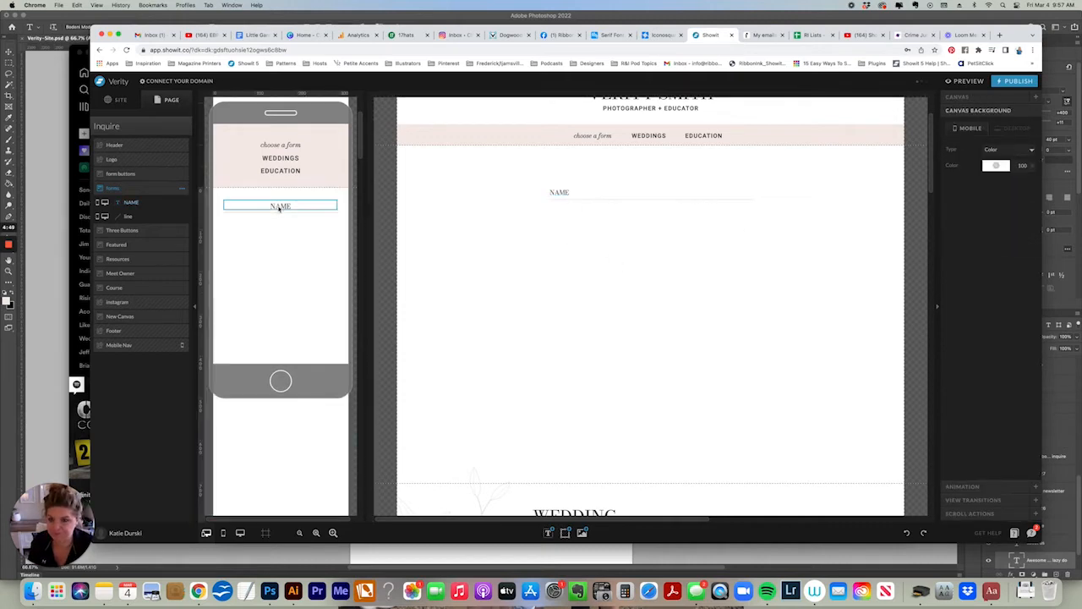
left_click(281, 207)
left_click(569, 220)
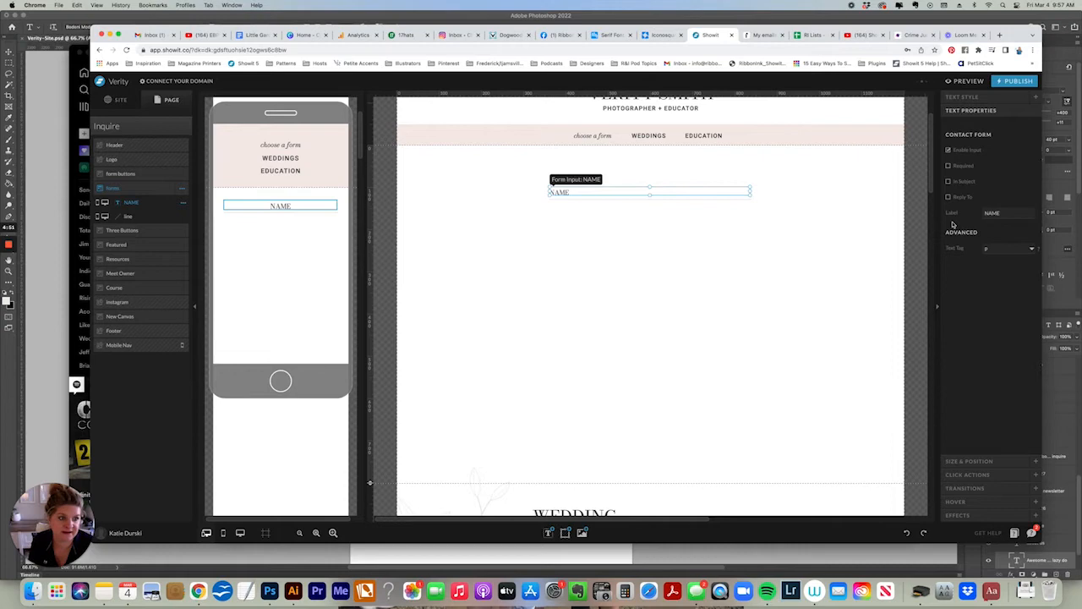
left_click(948, 166)
left_click(949, 182)
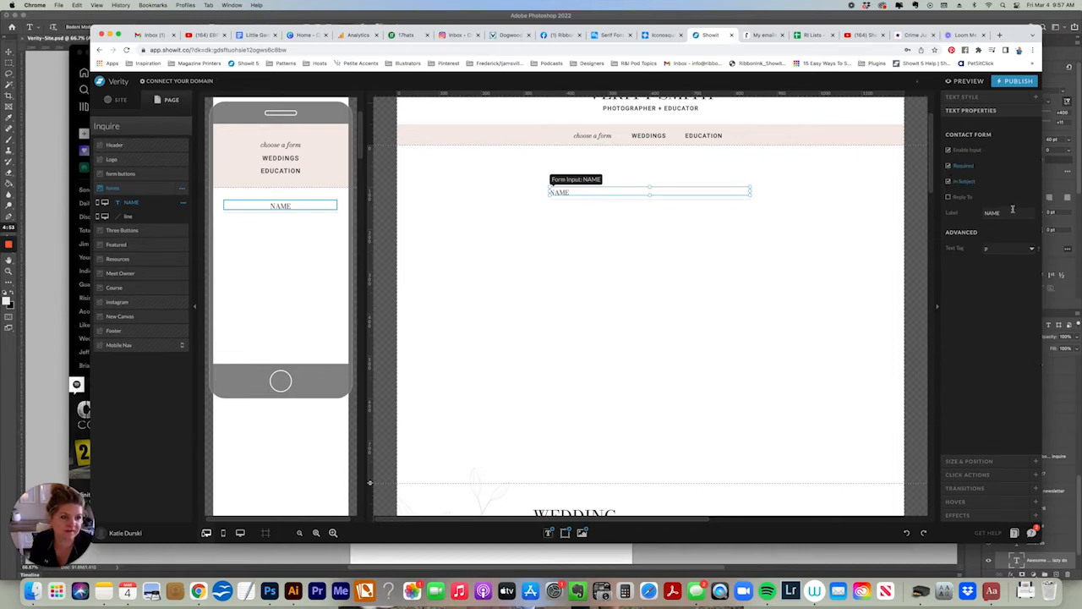
double_click(1006, 213)
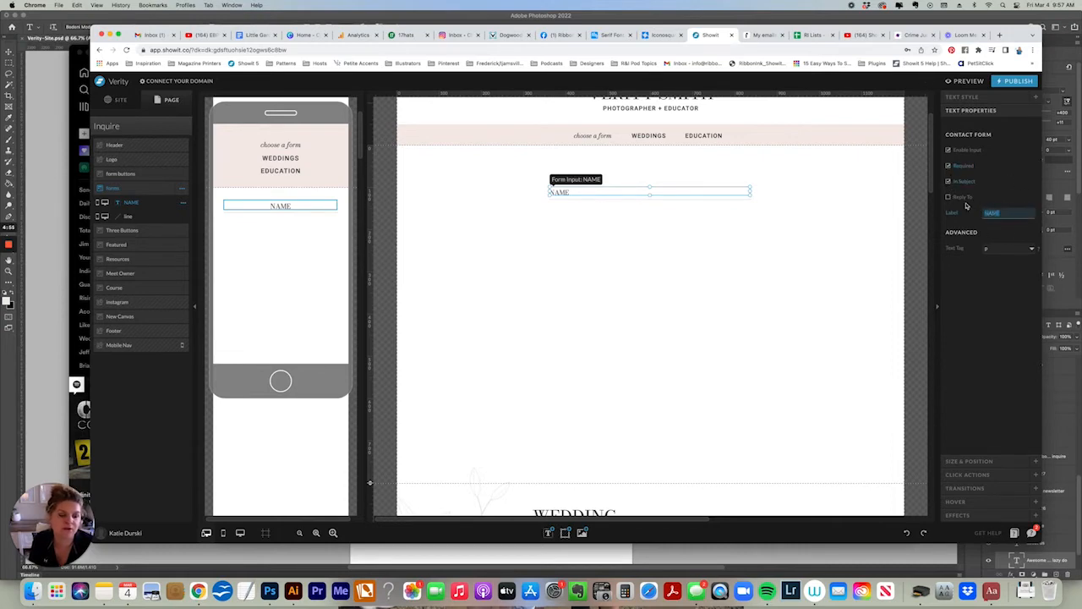
left_click(567, 213)
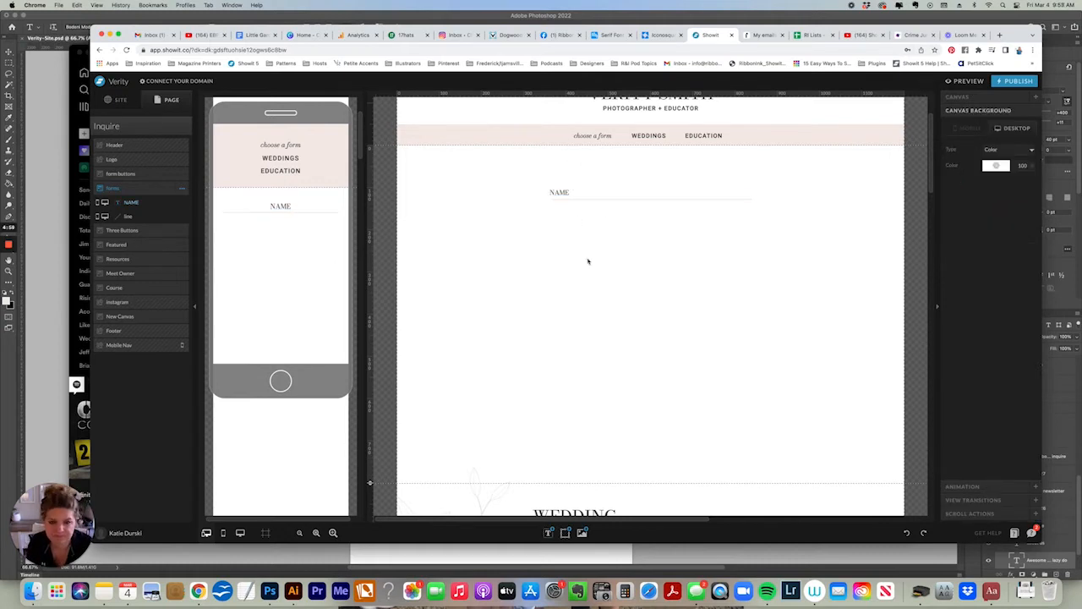
Duplicate the NAME text together with its line and place the pair below the other pair in the forms layer order.
left_click_drag(587, 218, 542, 174)
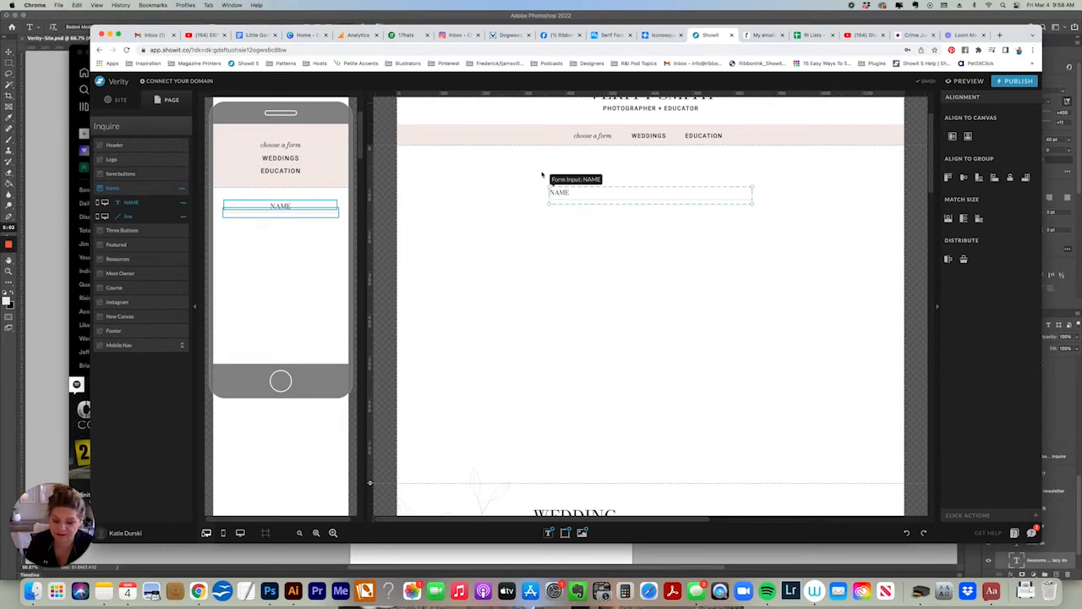
key("super+d")
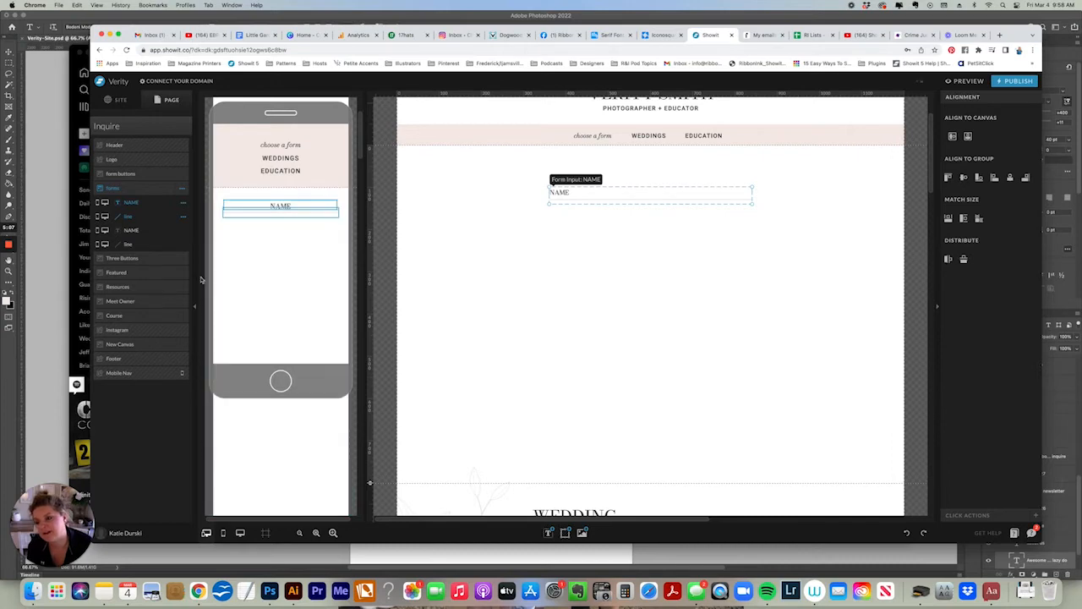
left_click_drag(133, 205, 144, 252)
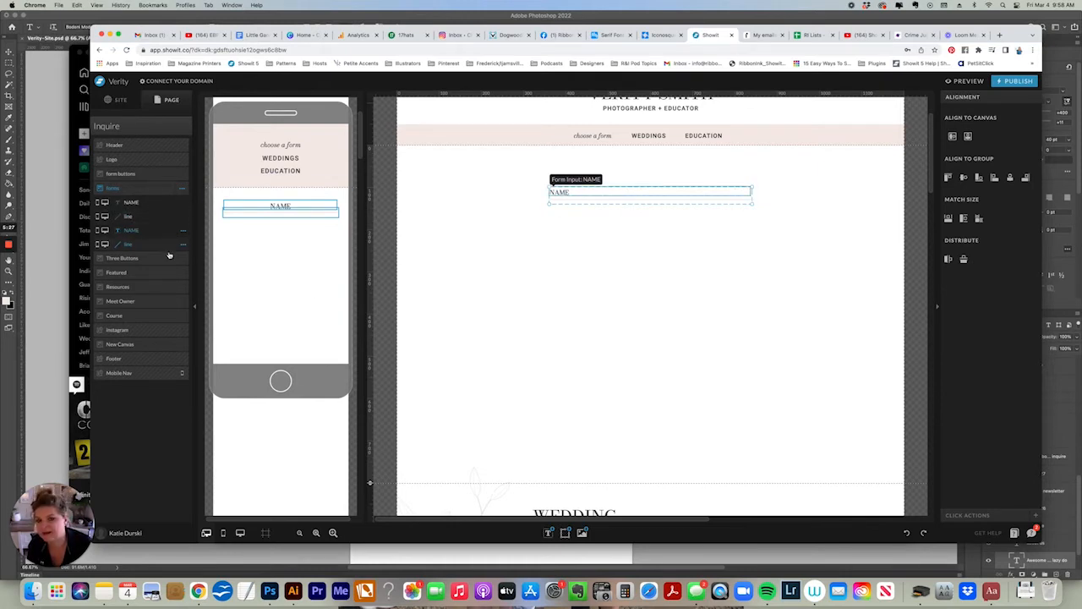
Select the lower NAME text and line pair and move it about 50 px down on desktop, below the first field.
left_click(578, 230)
left_click(131, 231)
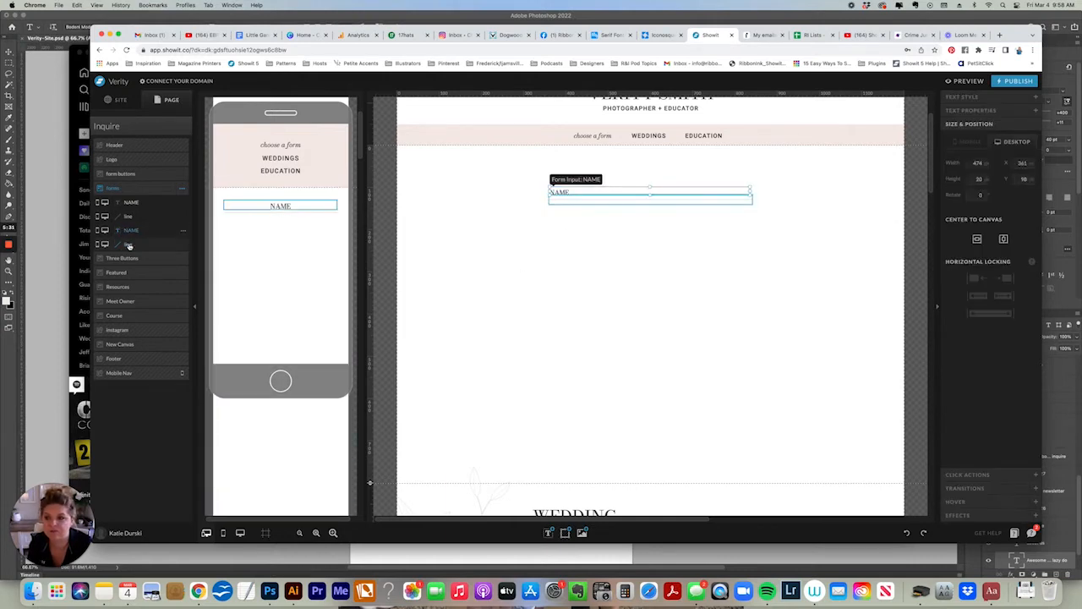
left_click(127, 244, "shift")
key("Down")
key("Down")
key("Down")
key("Down")
key("Down")
key("Down")
key("Down")
key("Down")
key("Down")
key("Down")
key("Down")
key("Down")
key("Down")
key("Down")
key("Down")
key("Down")
key("Down")
key("Down")
key("Down")
key("Down")
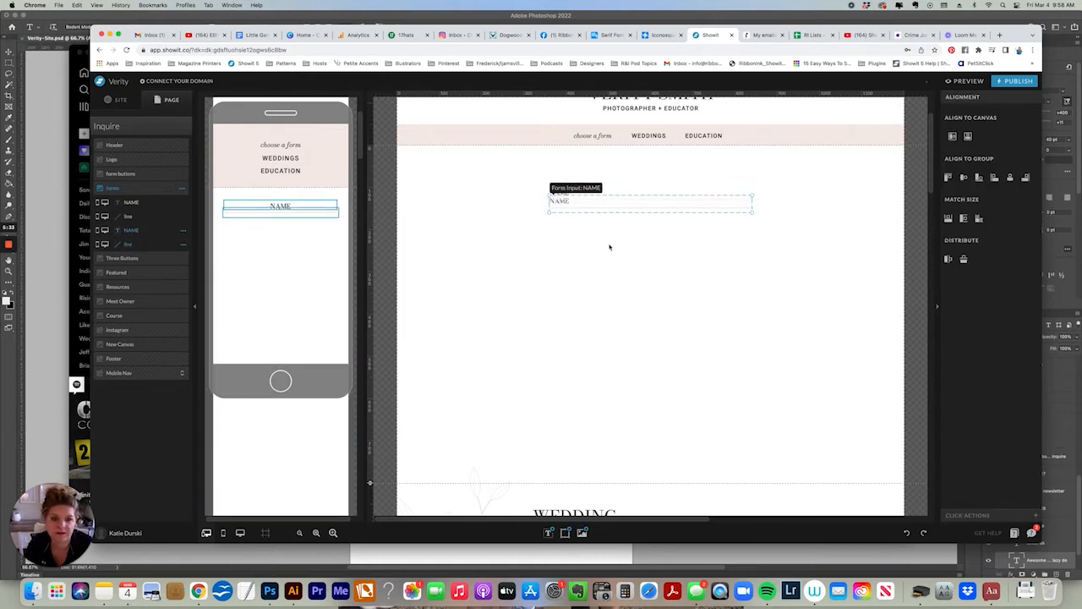
key("Up")
key("Up")
key("Up")
key("Up")
key("Up")
key("Up")
key("Up")
key("Up")
key("Up")
key("Up")
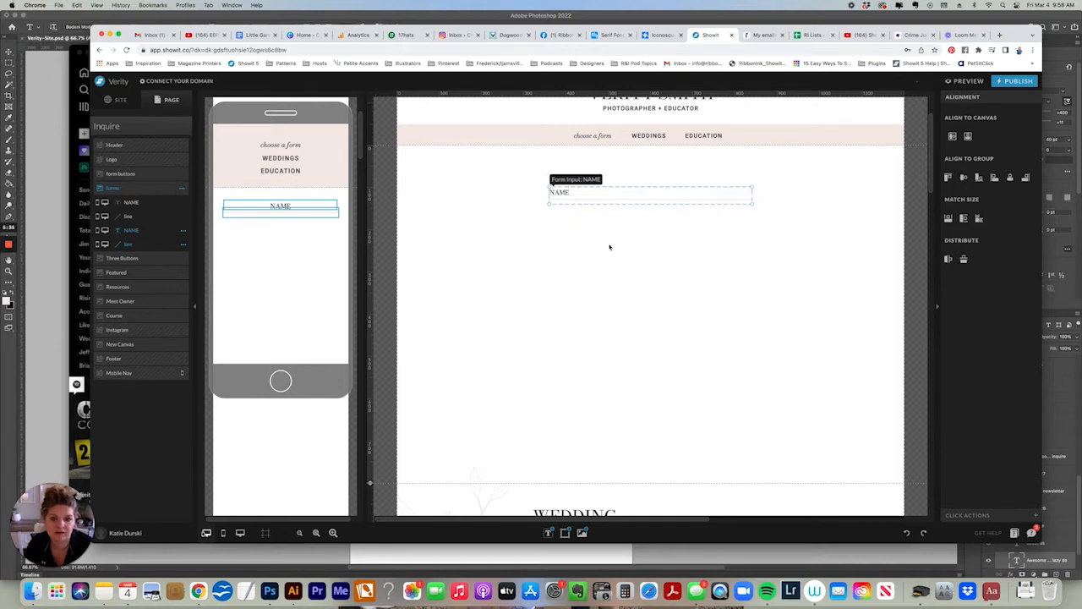
key("Down")
key("Down")
key("Down")
key("Down")
key("Down")
key("Down")
key("Down")
key("Down")
key("Down")
key("Down")
key("Down")
key("Down")
key("Down")
key("Down")
key("Down")
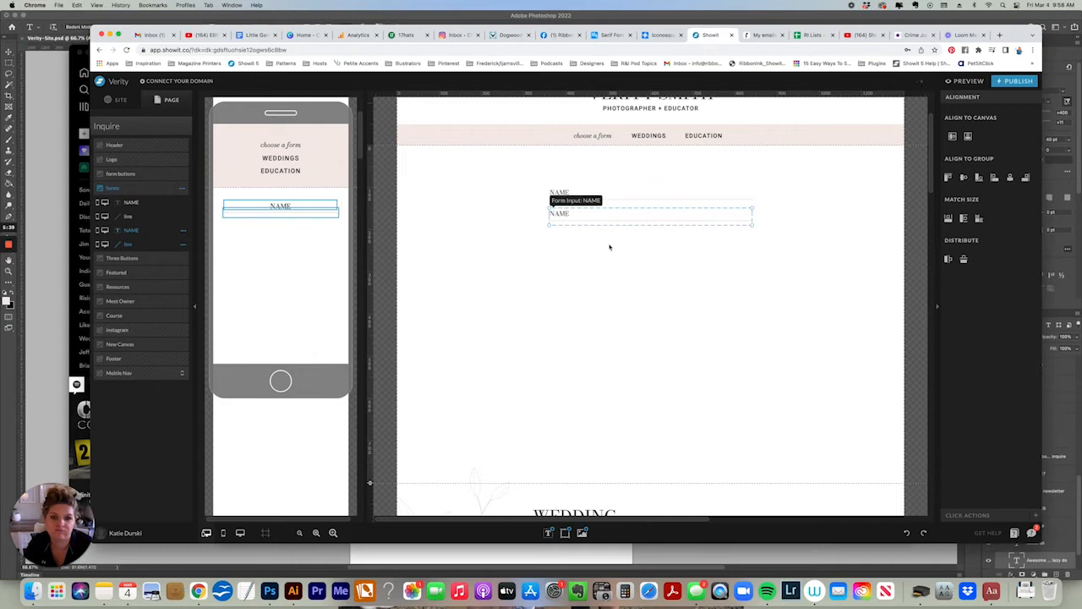
left_click(547, 355)
Move the second NAME text and its line down on mobile so they sit below the first field.
left_click(568, 228)
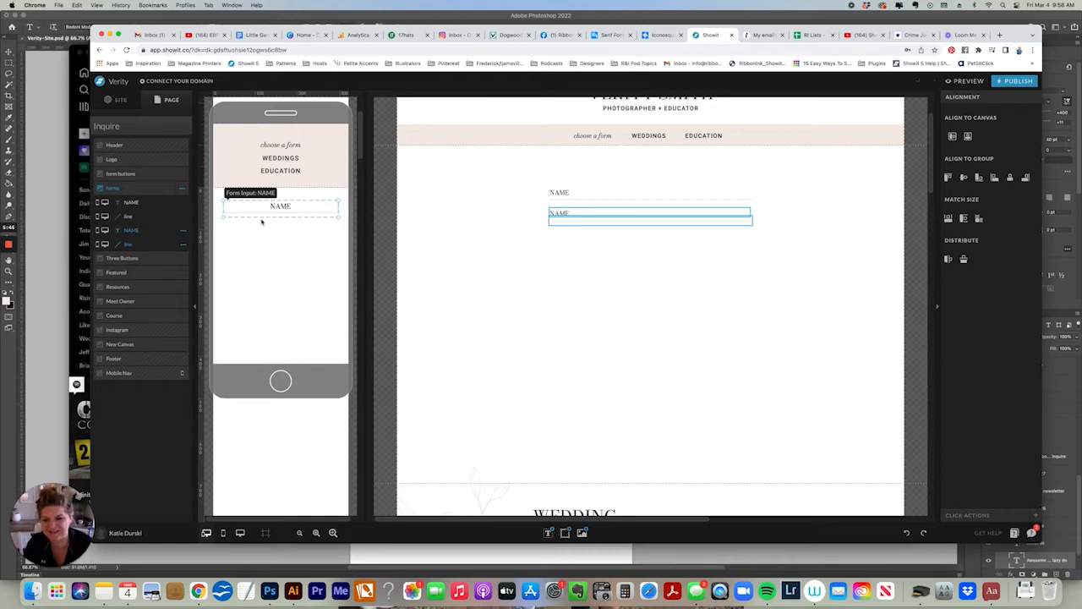
key("Down")
key("Down")
key("Down")
key("Down")
key("Down")
key("Down")
key("Down")
key("Down")
key("Down")
key("Down")
key("Down")
key("Down")
key("Down")
key("Down")
key("Down")
key("Down")
key("Down")
key("Down")
key("Down")
key("Down")
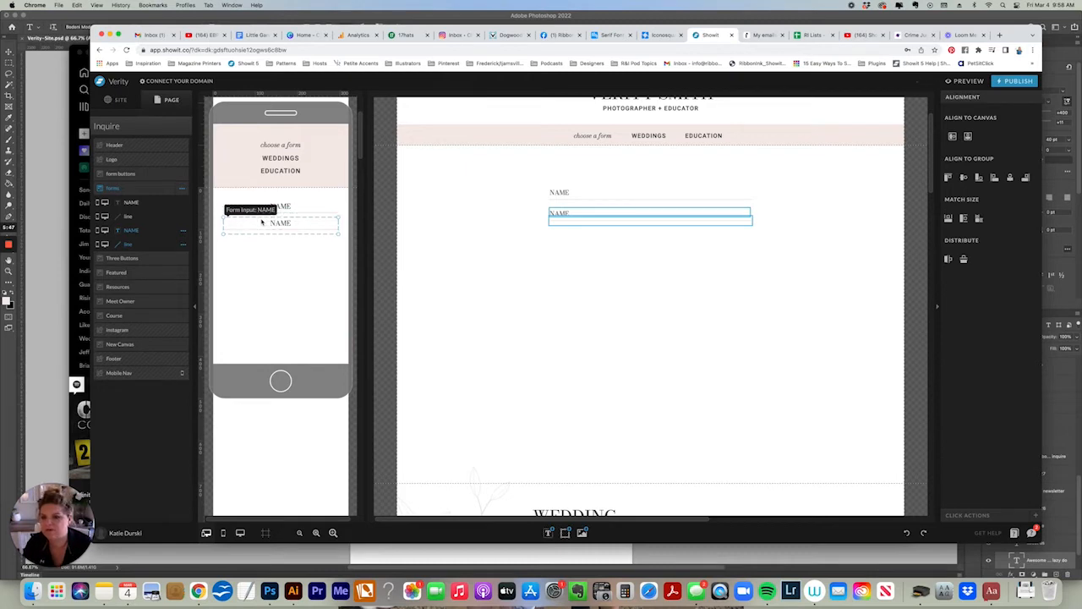
left_click(569, 242)
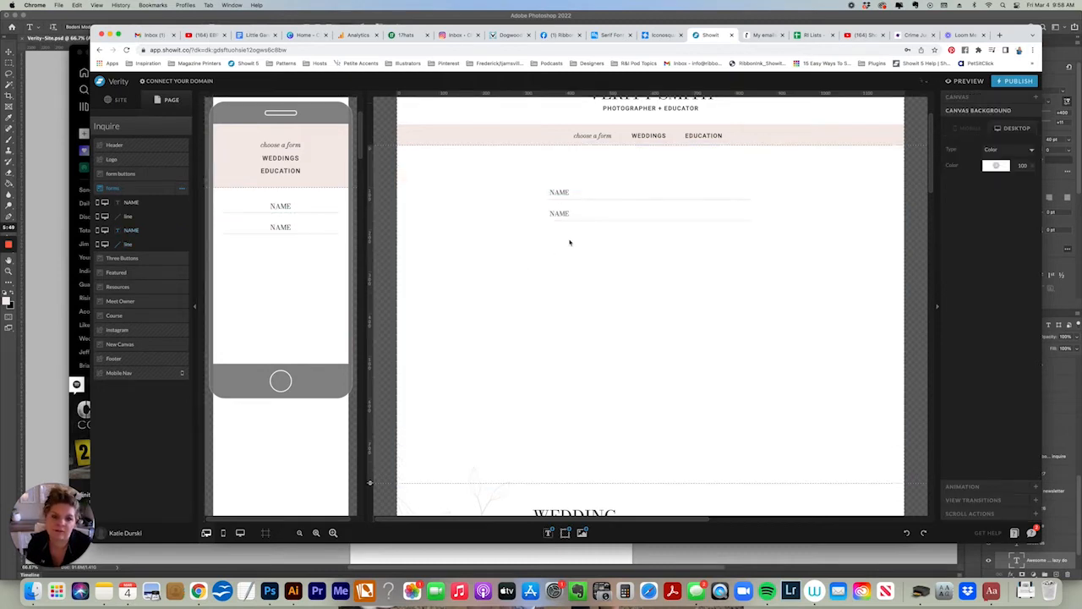
Change the text of the second form field from NAME to EMAIL.
double_click(567, 213)
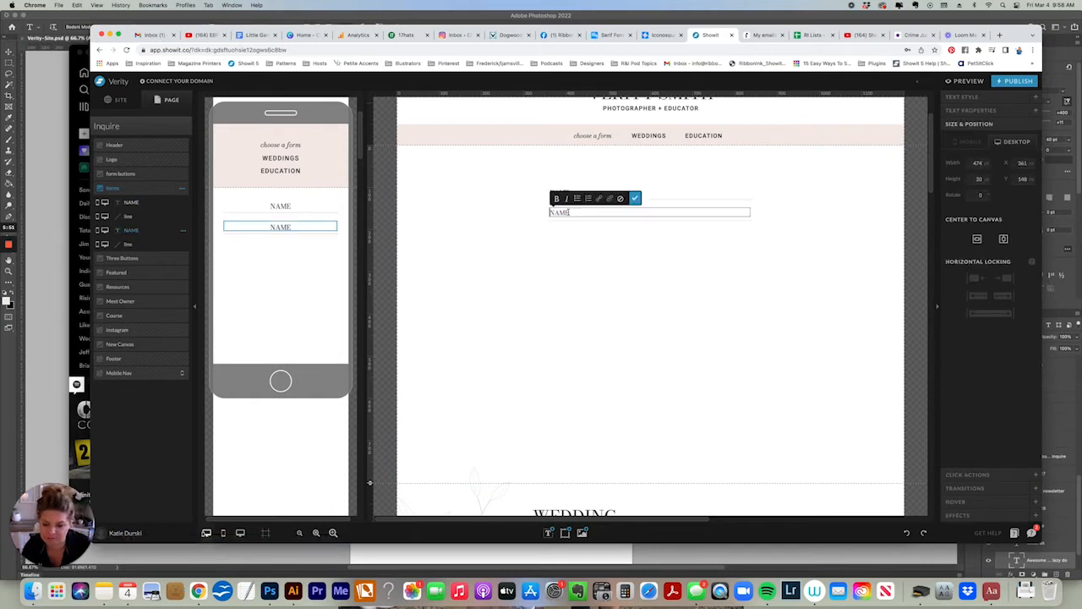
type("EMAIL")
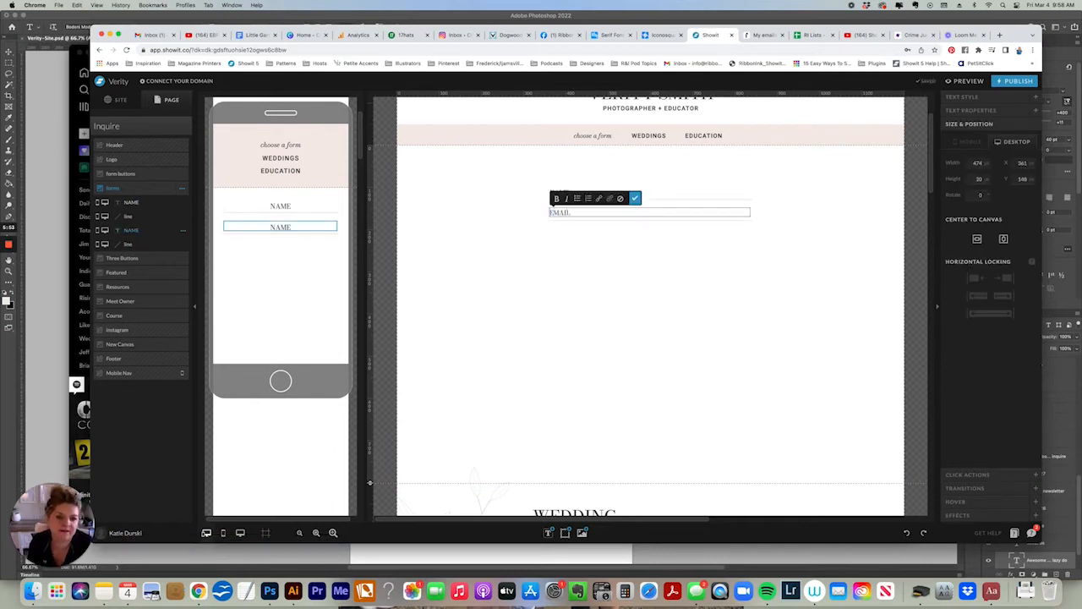
key("Escape")
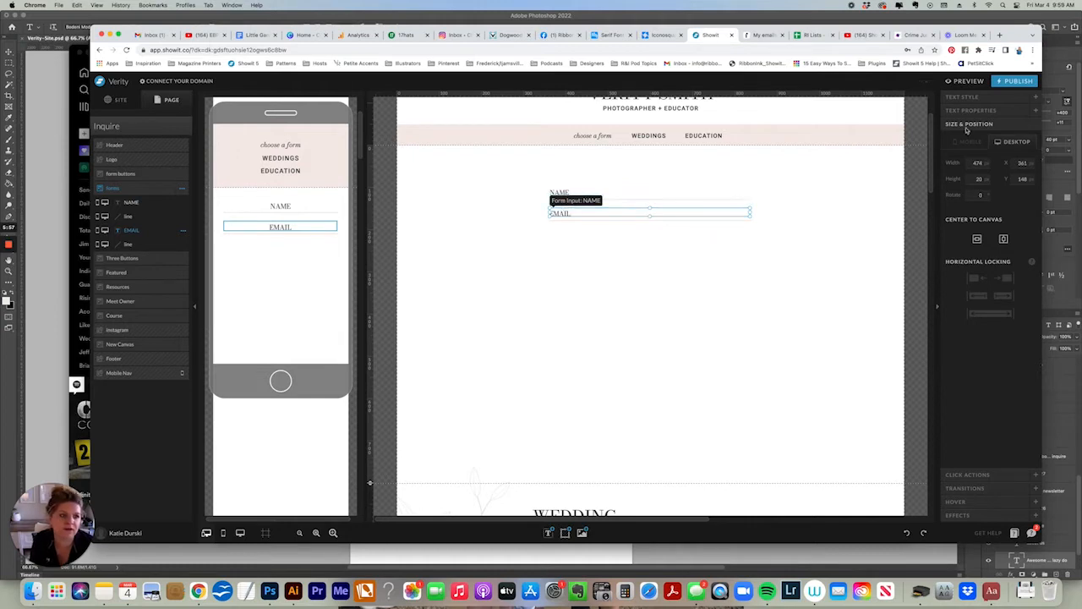
In the second form field's contact form settings, turn off In Subject, turn on Reply To and label it EMAIL.
left_click(962, 111)
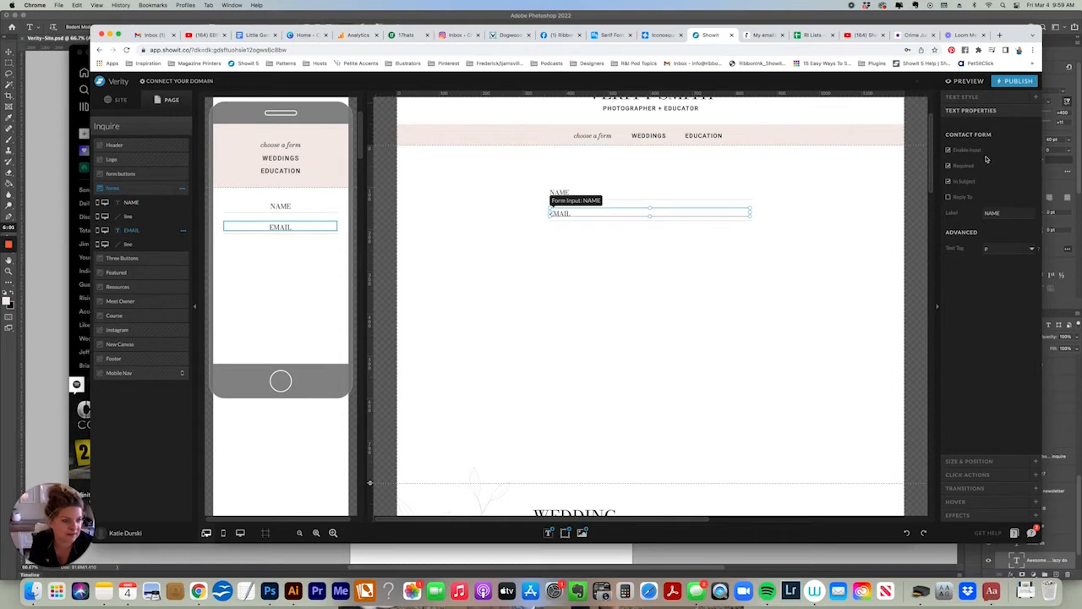
left_click(948, 182)
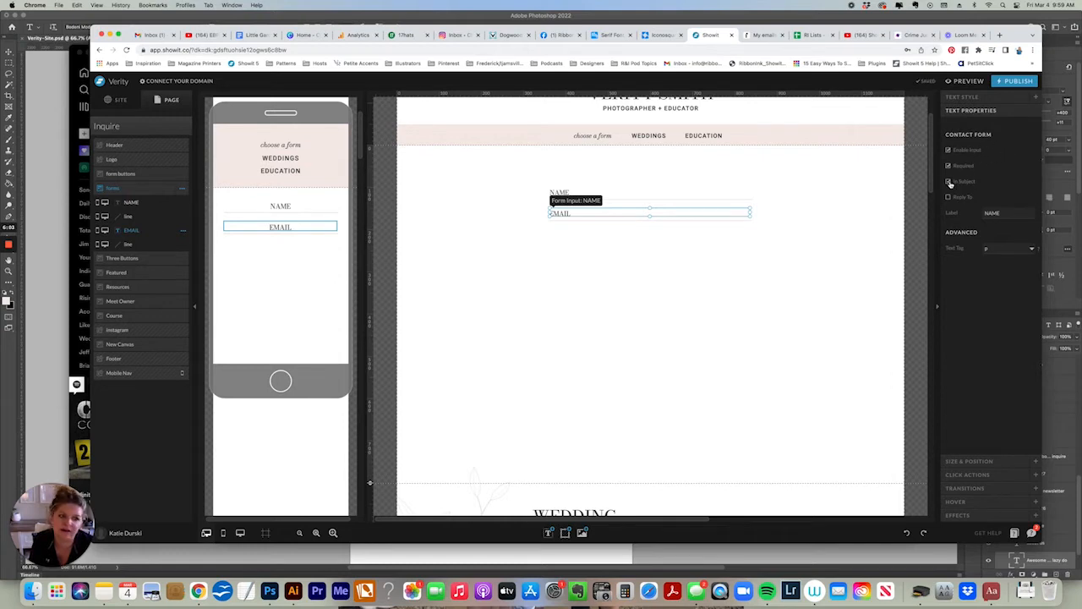
left_click(949, 197)
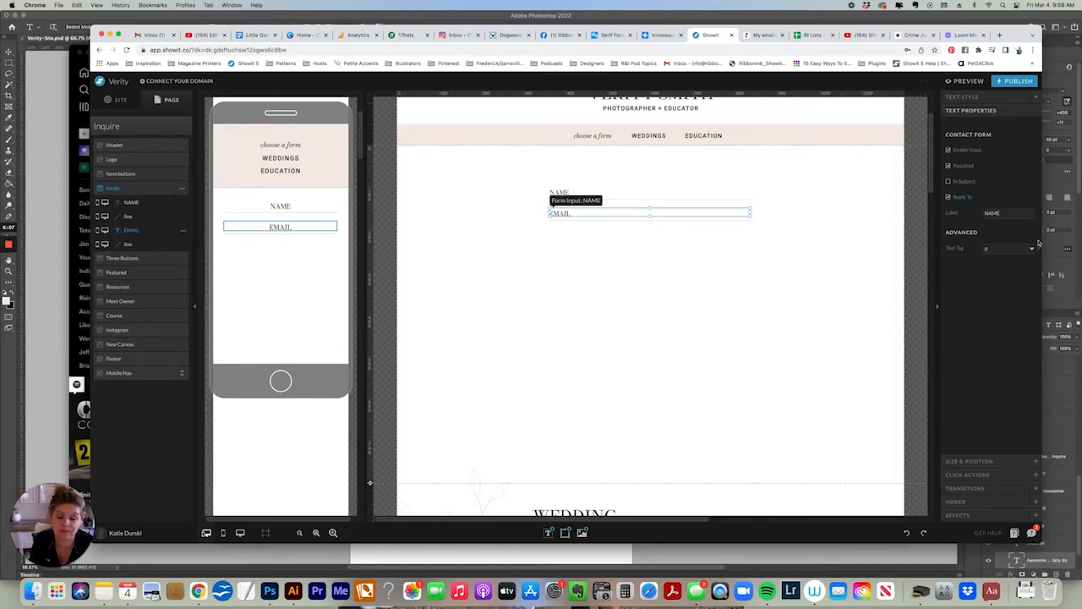
double_click(991, 213)
type("EMAIL")
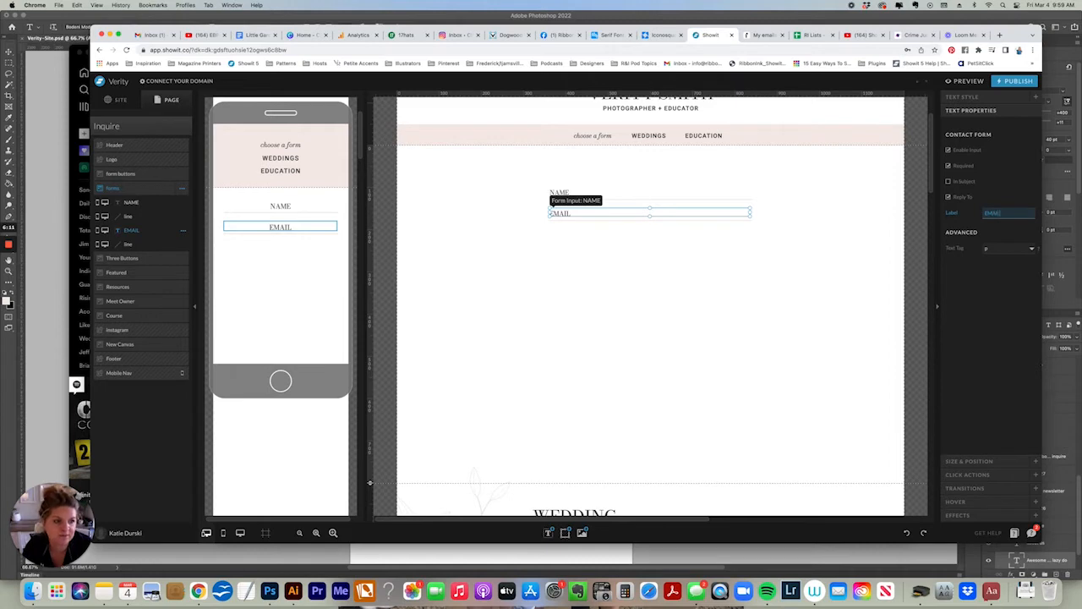
left_click(561, 317)
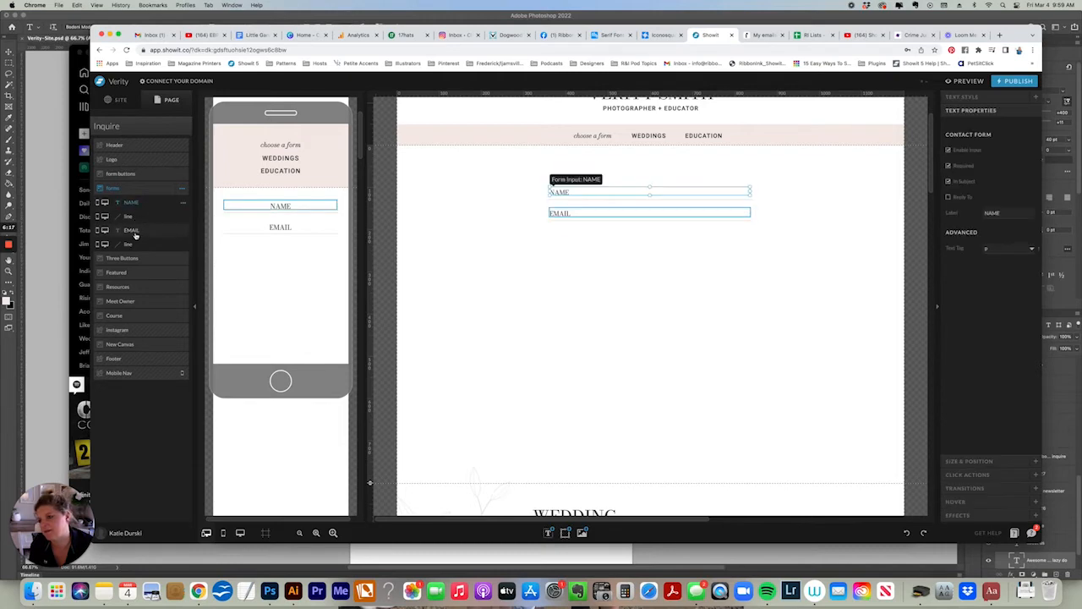
Duplicate the EMAIL text together with its line and move the copy 50 px down on desktop.
scroll(544, 265, "down", 2)
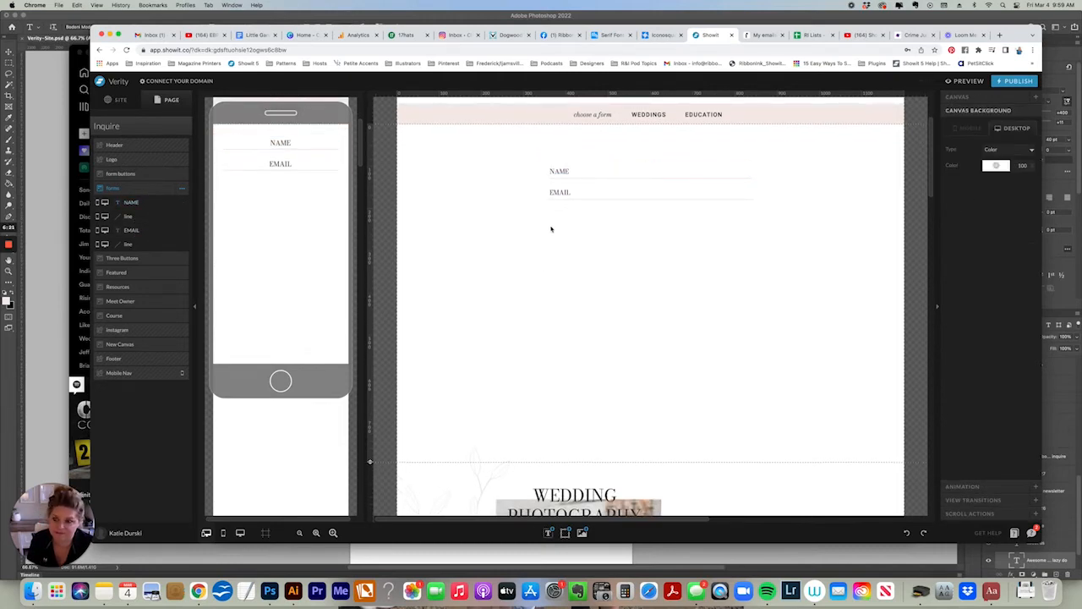
left_click_drag(543, 209, 550, 236)
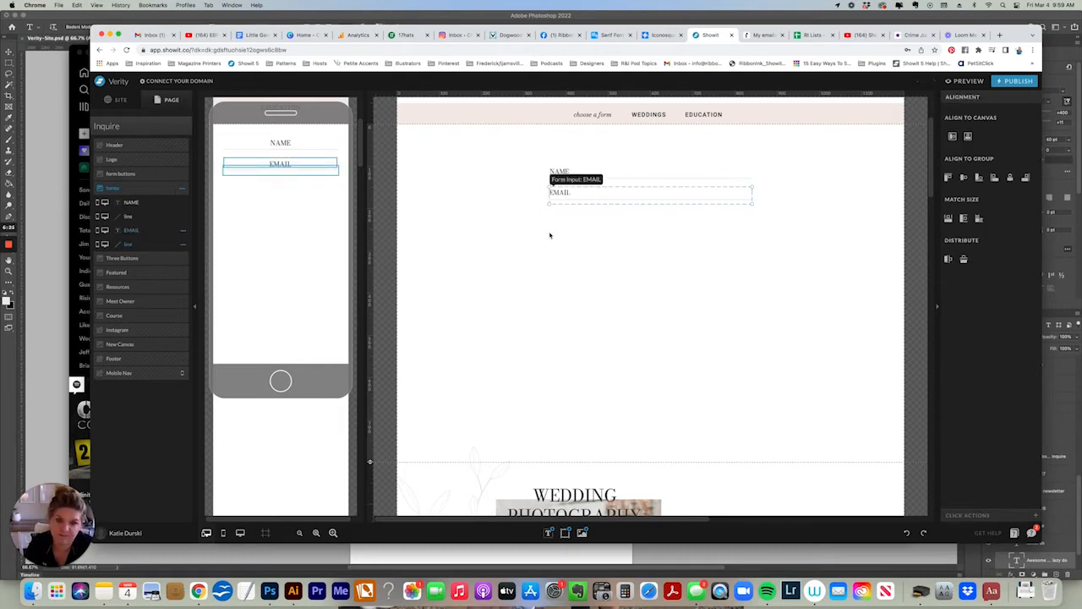
key("super+d")
key("shift+Down")
key("shift+Down")
key("shift+Down")
key("shift+Down")
key("shift+Down")
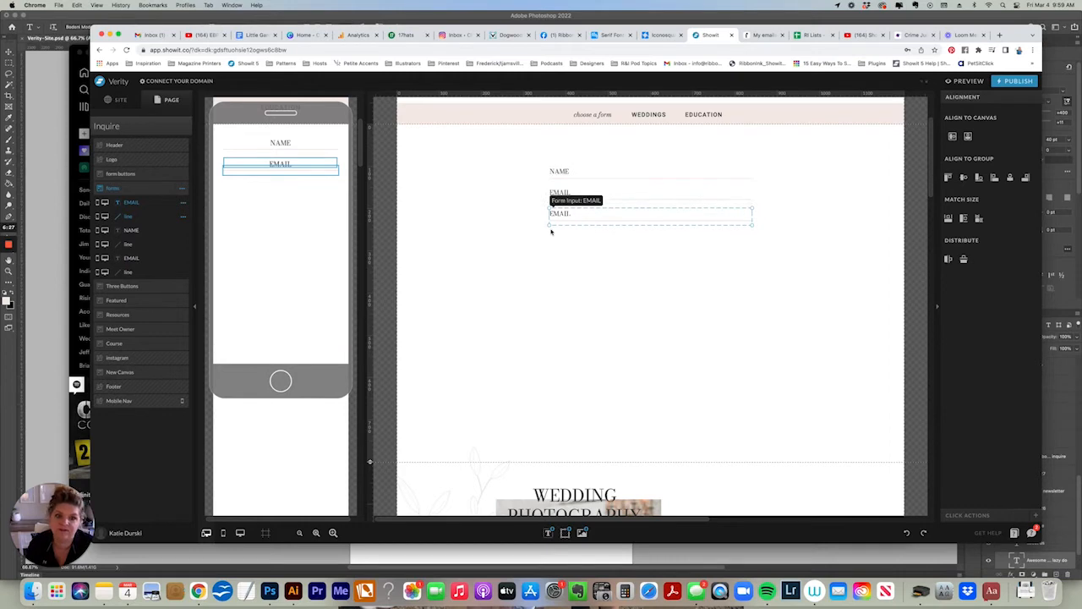
Move the duplicated EMAIL pair below the other fields on mobile and place it last in the forms layer order.
left_click_drag(270, 149, 270, 171)
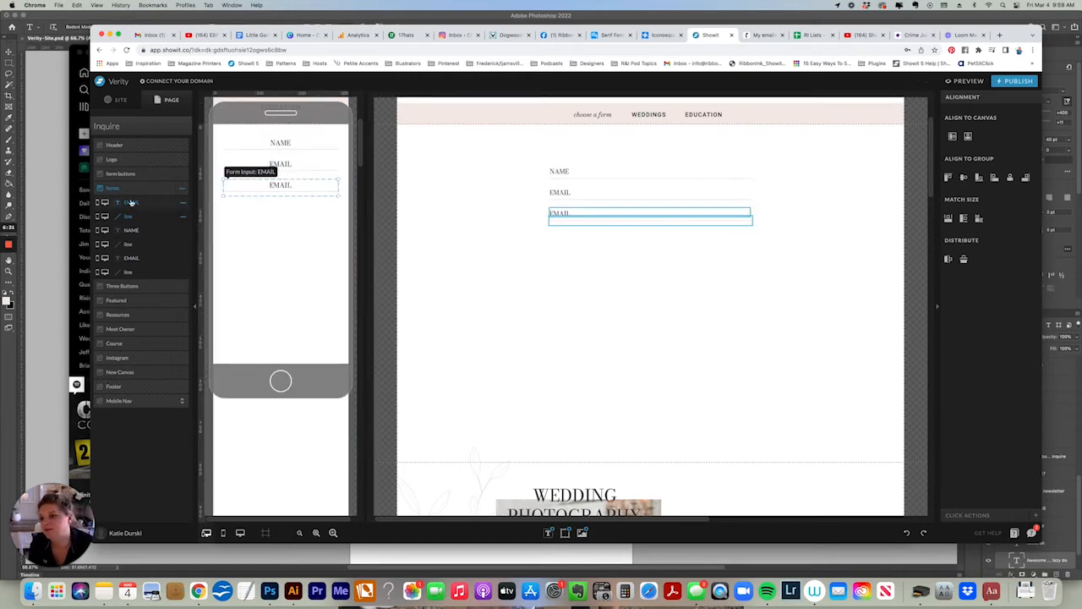
left_click_drag(131, 203, 144, 284)
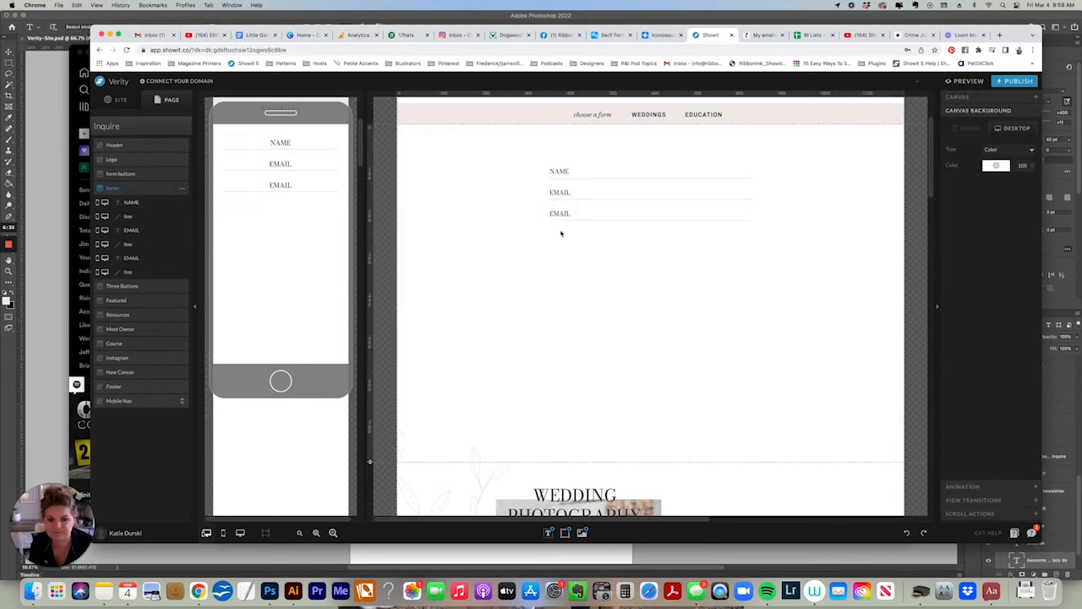
Turn off Reply To for the third form field and change its text and input label to PHONE.
left_click(574, 211)
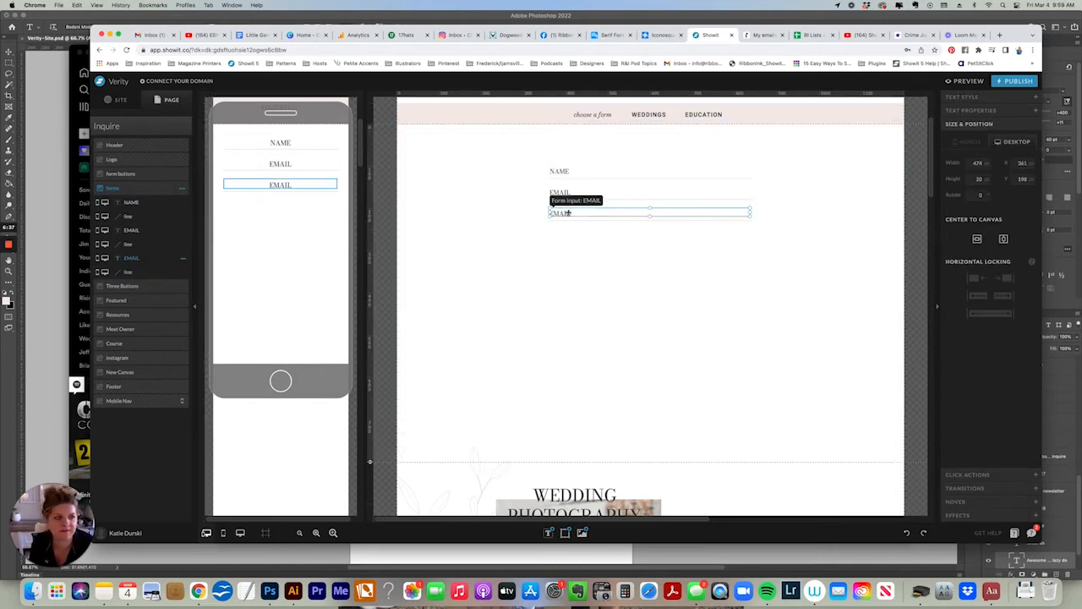
left_click(976, 111)
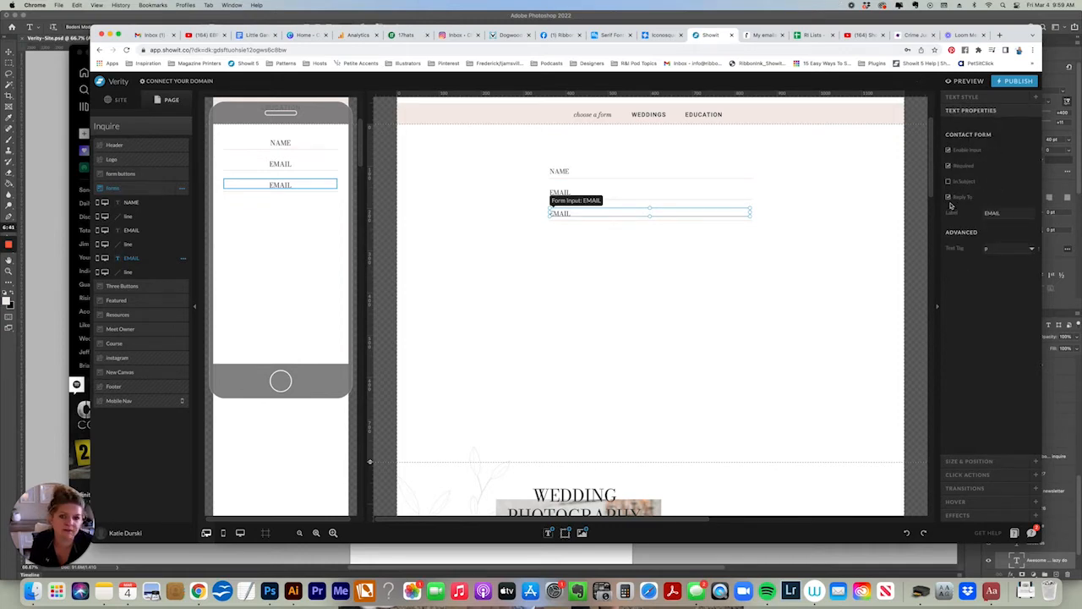
double_click(560, 213)
type("PHONE")
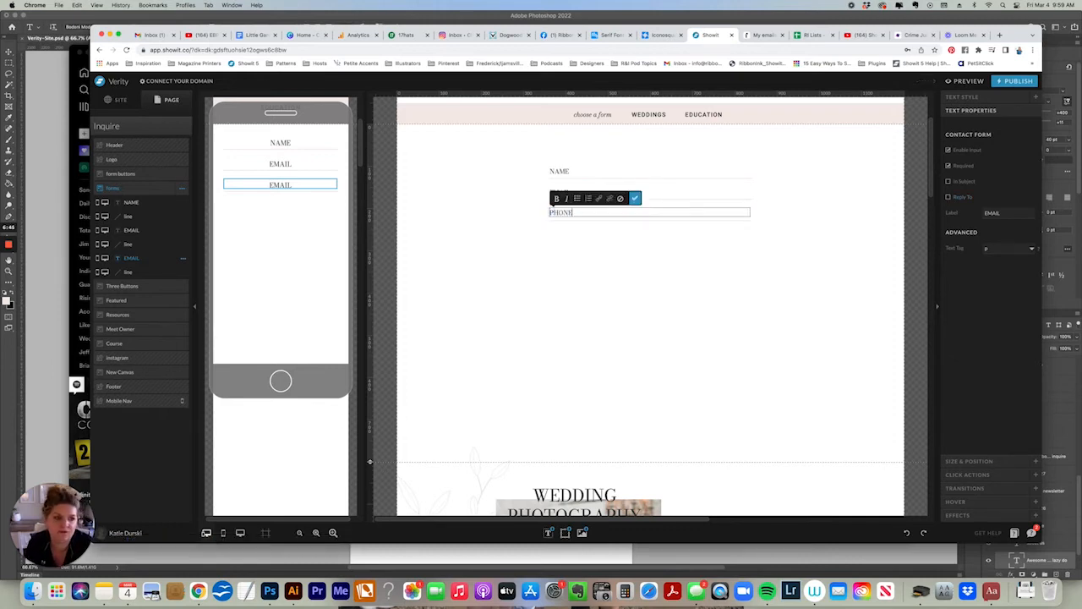
left_click(634, 198)
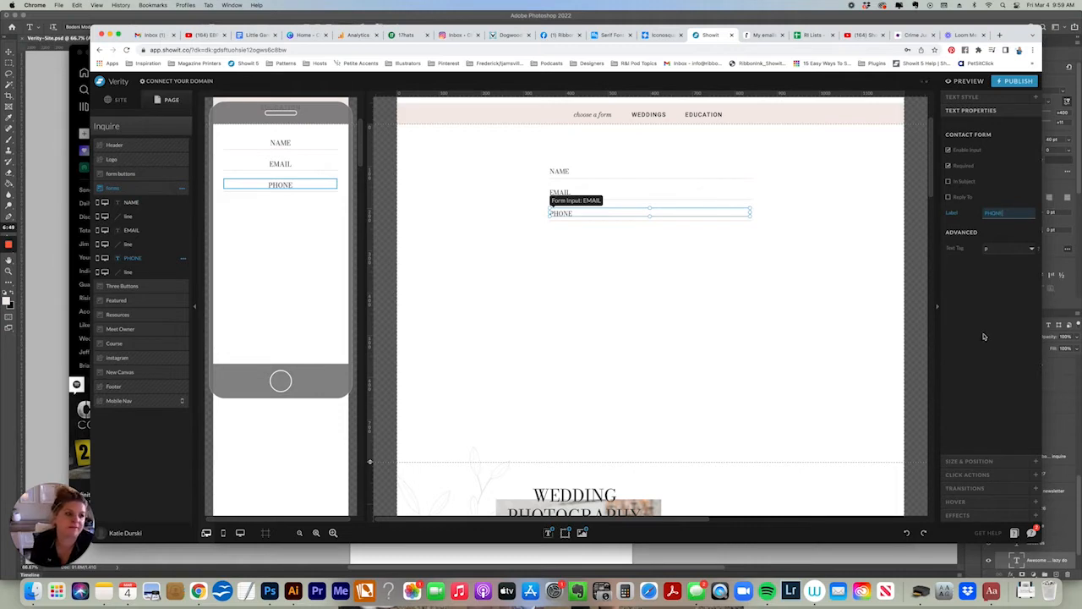
left_click(567, 263)
left_click_drag(614, 259, 550, 174)
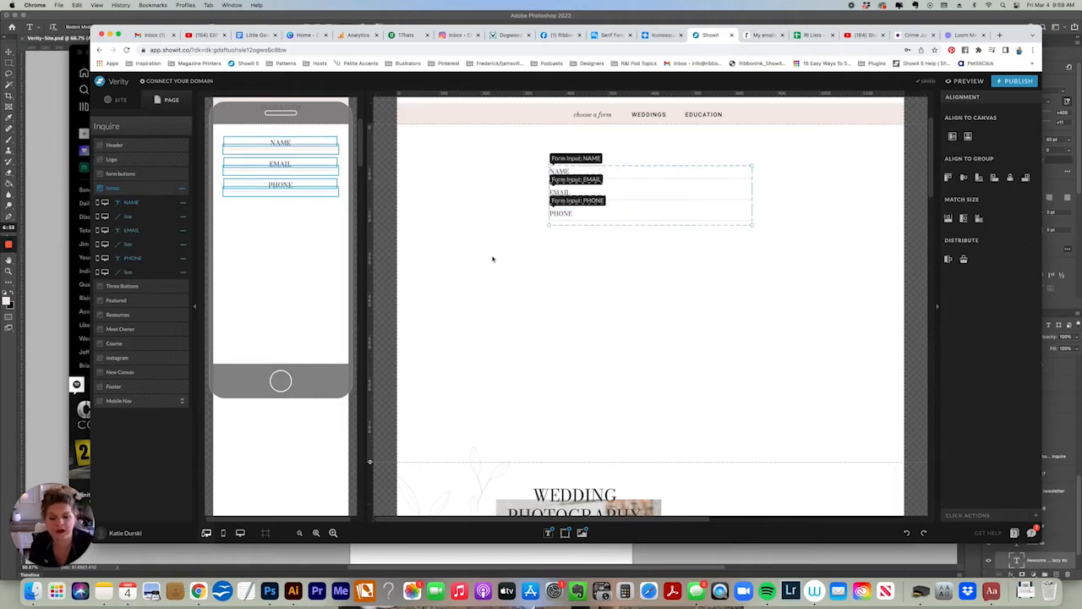
left_click(493, 259)
left_click_drag(622, 257, 542, 170)
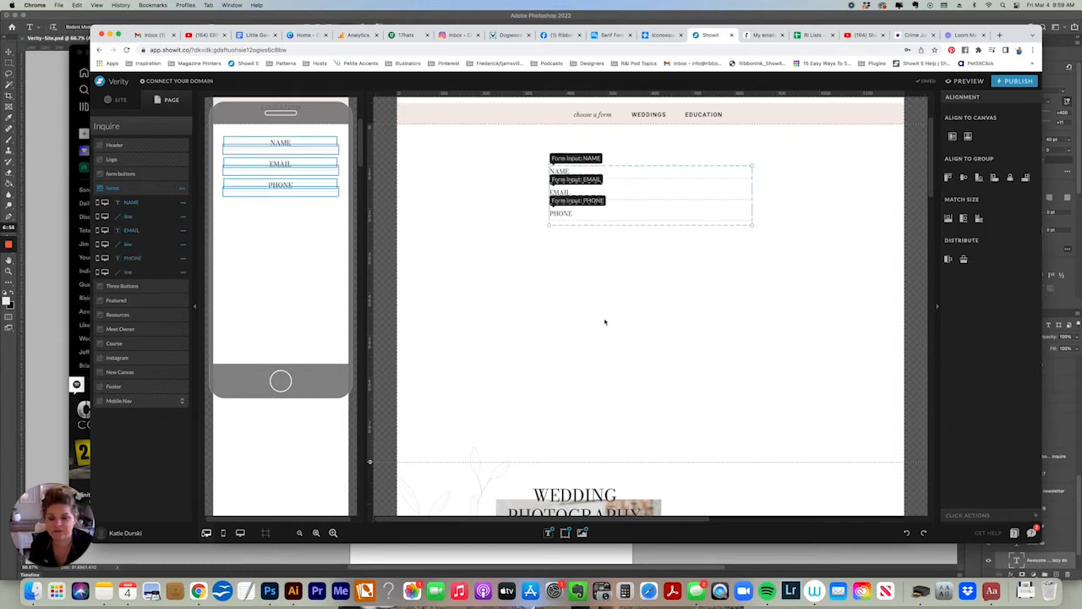
left_click(521, 268)
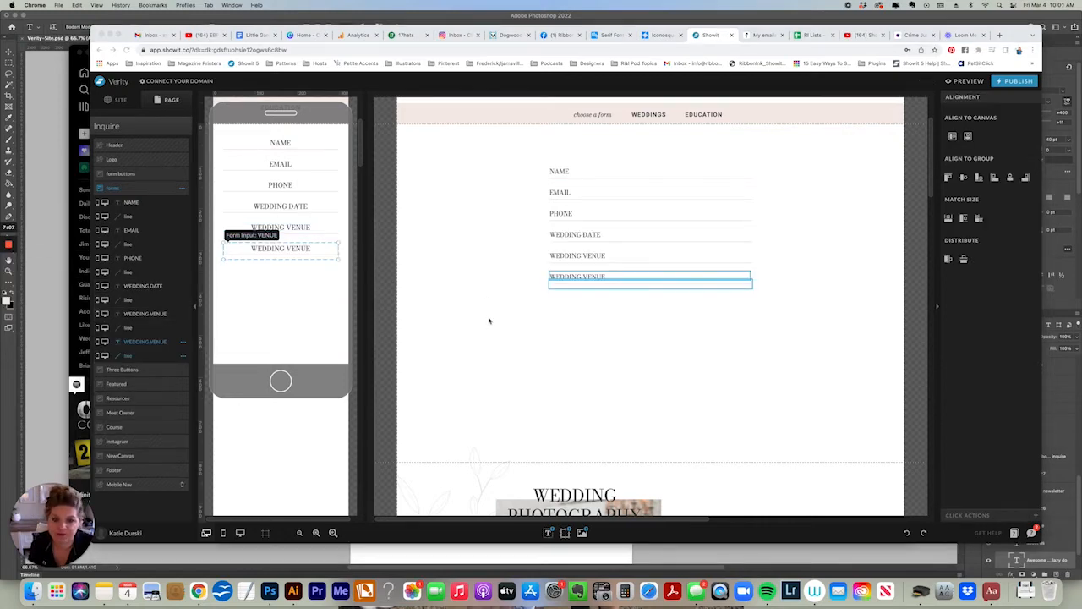
left_click(575, 279)
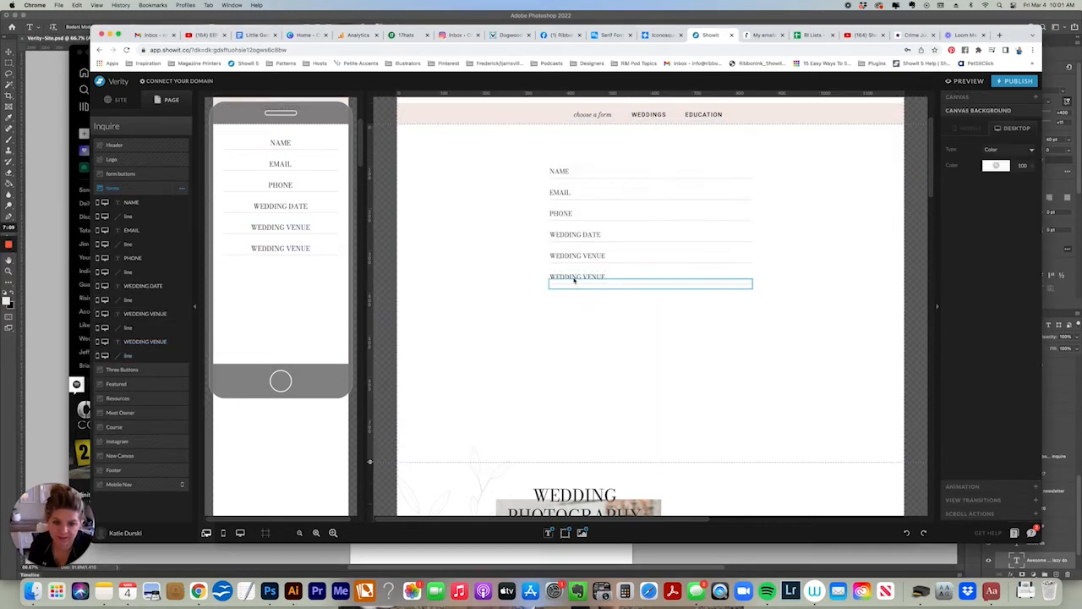
left_click(566, 283, "shift")
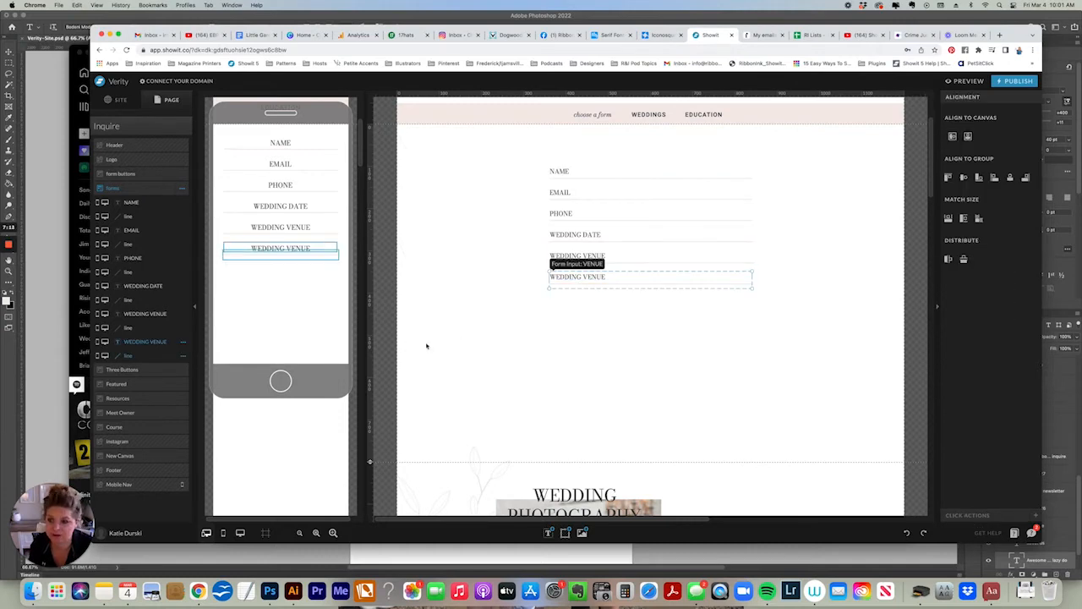
left_click(478, 323)
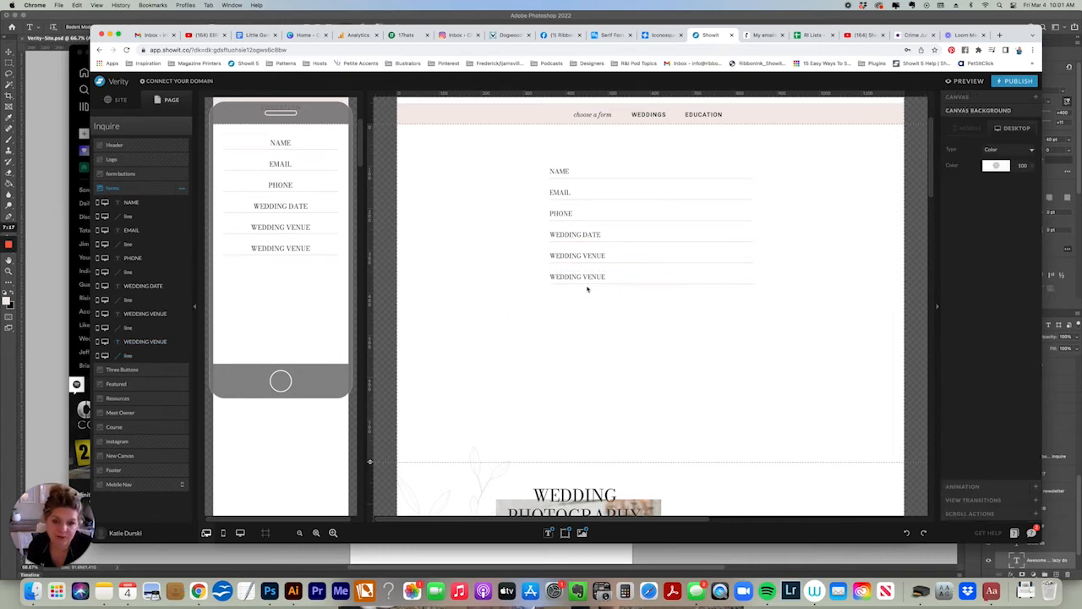
Disable the form input on the lower WEDDING VENUE text and change its text to TELL ME MORE.
left_click(579, 277)
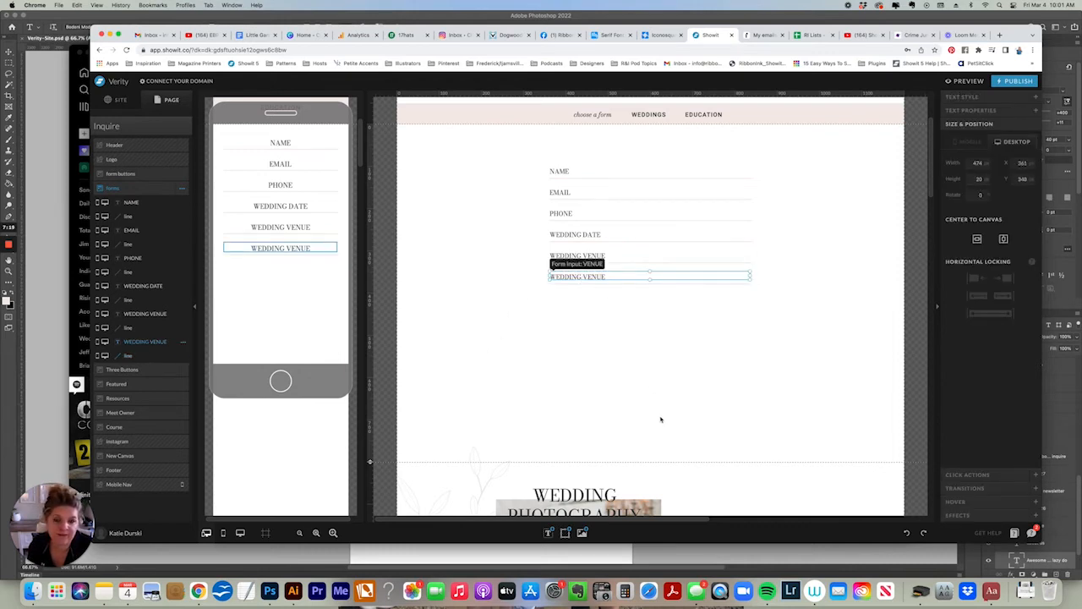
left_click(970, 111)
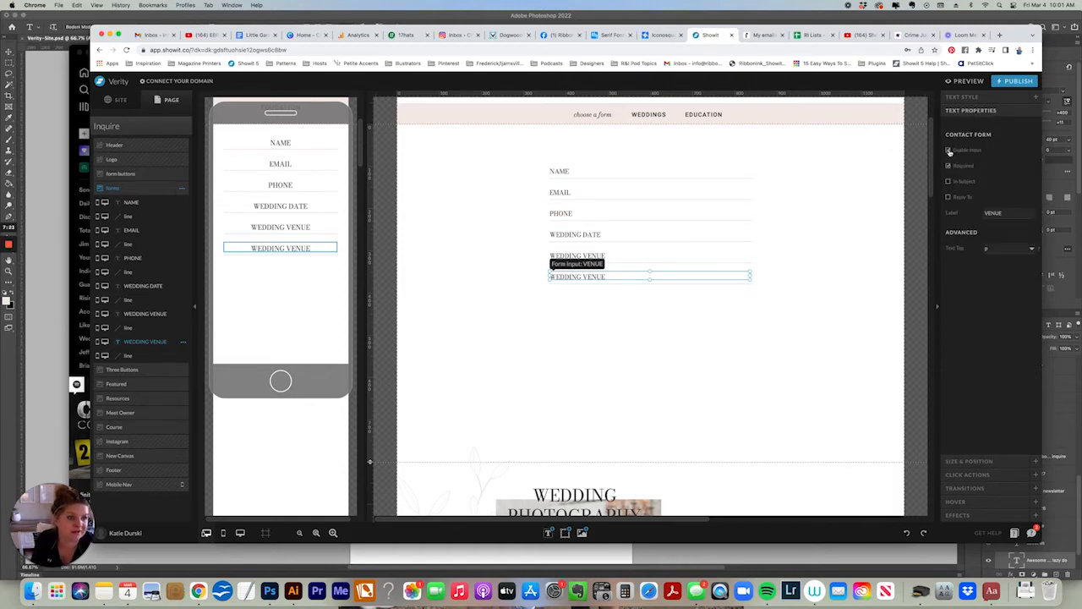
left_click(948, 150)
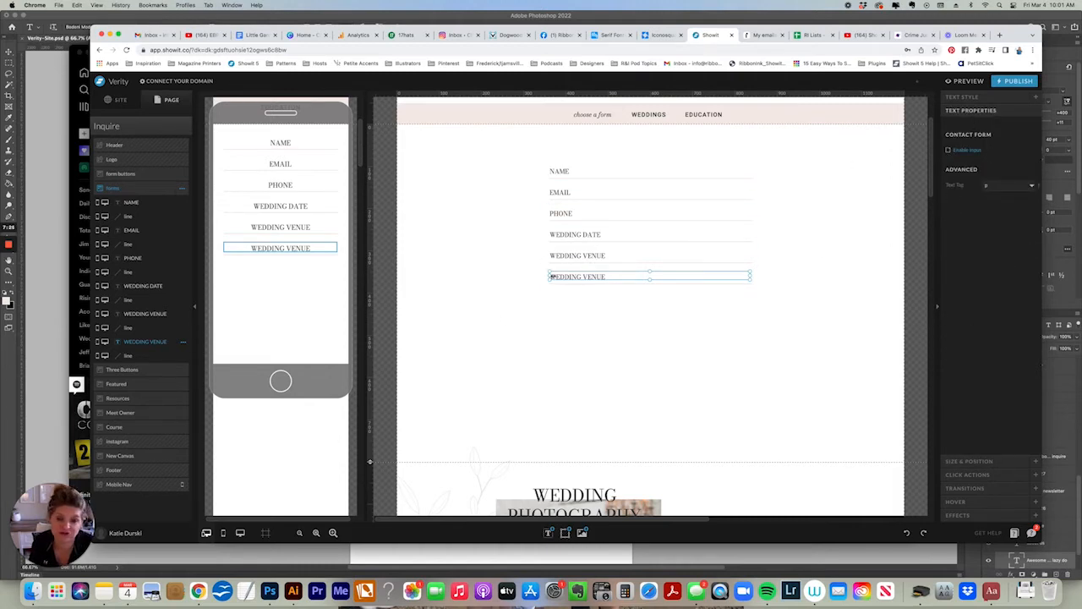
double_click(559, 276)
key("super+a")
type("TEL")
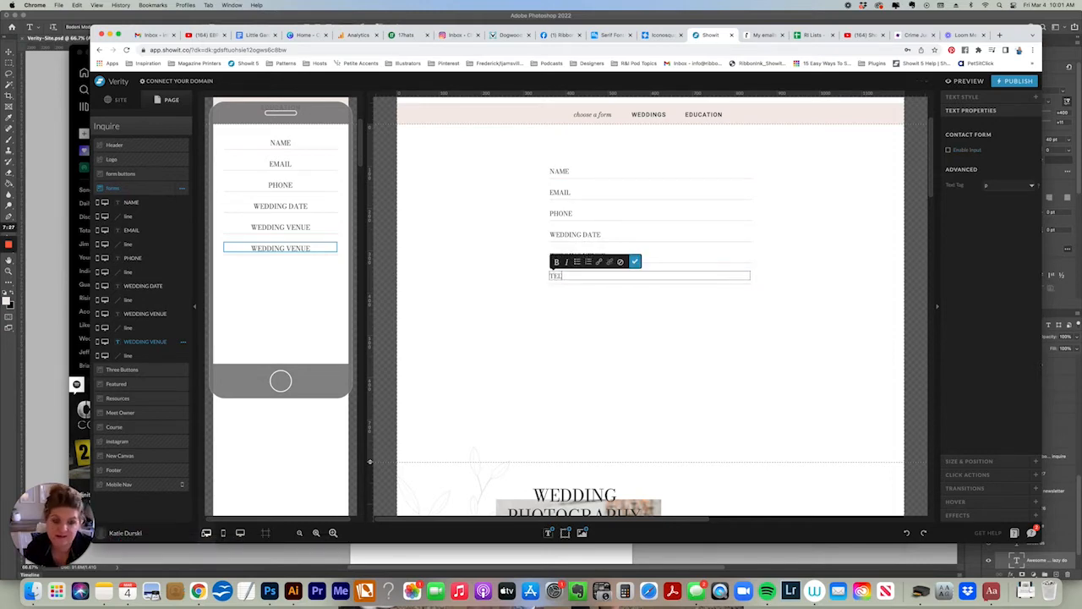
type("L ME MORE")
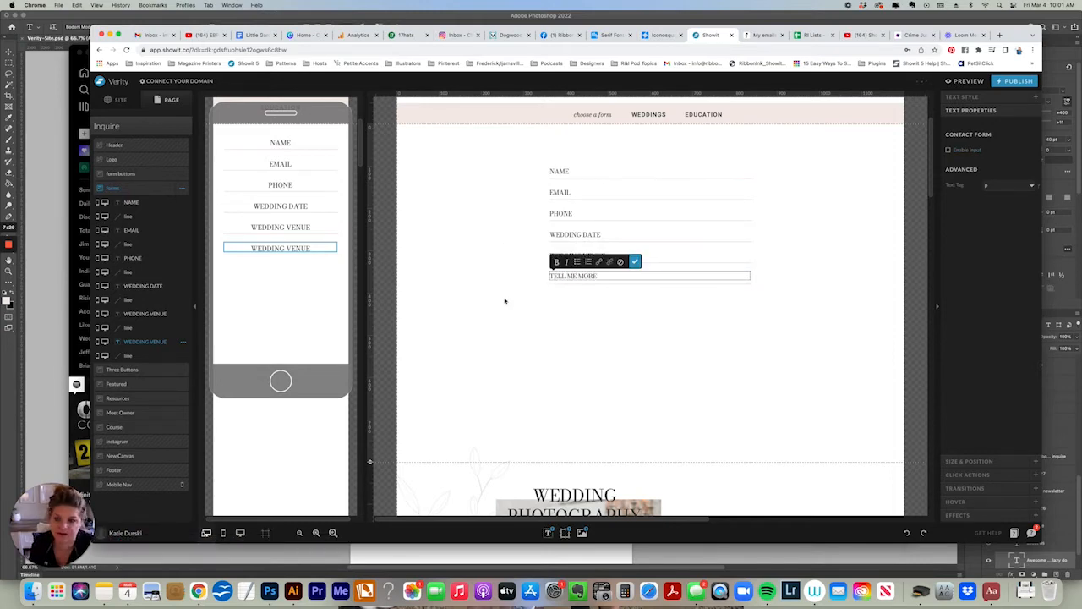
left_click(504, 301)
left_click(505, 300)
Delete the line below the TELL ME MORE text.
left_click_drag(601, 307, 585, 278)
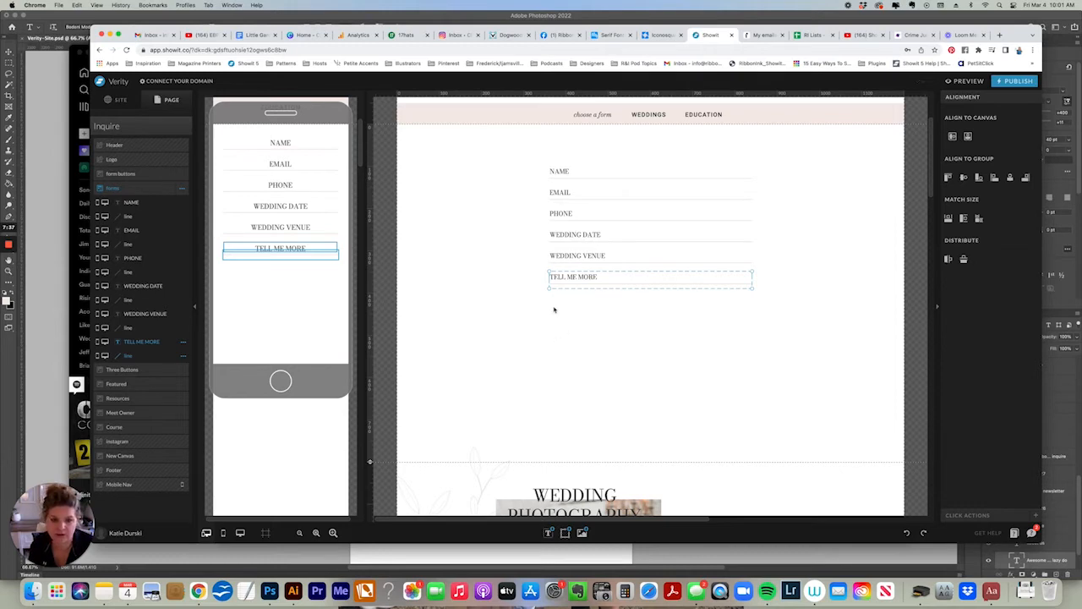
left_click(620, 326)
left_click(633, 288)
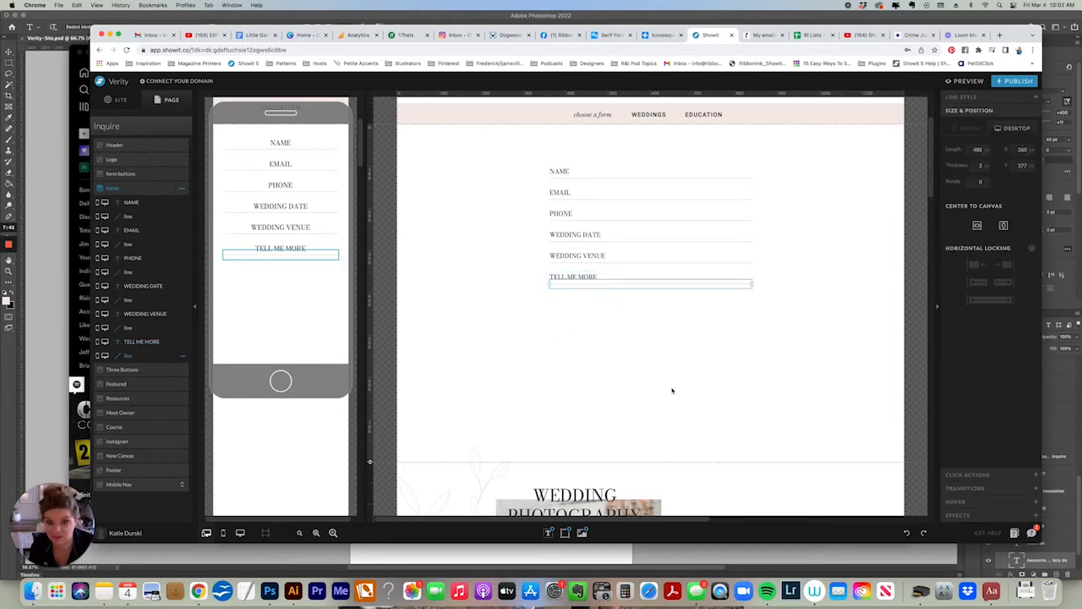
key("BackSpace")
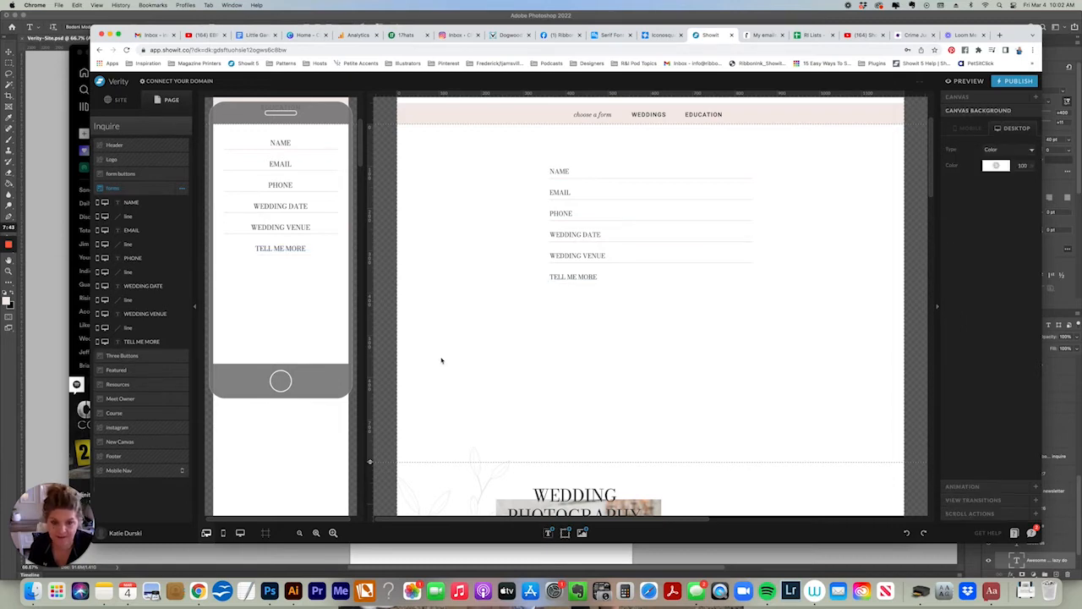
Add a rectangle to the forms canvas and place it directly below TELL ME MORE on desktop, aligned with the field lines.
left_click(565, 532)
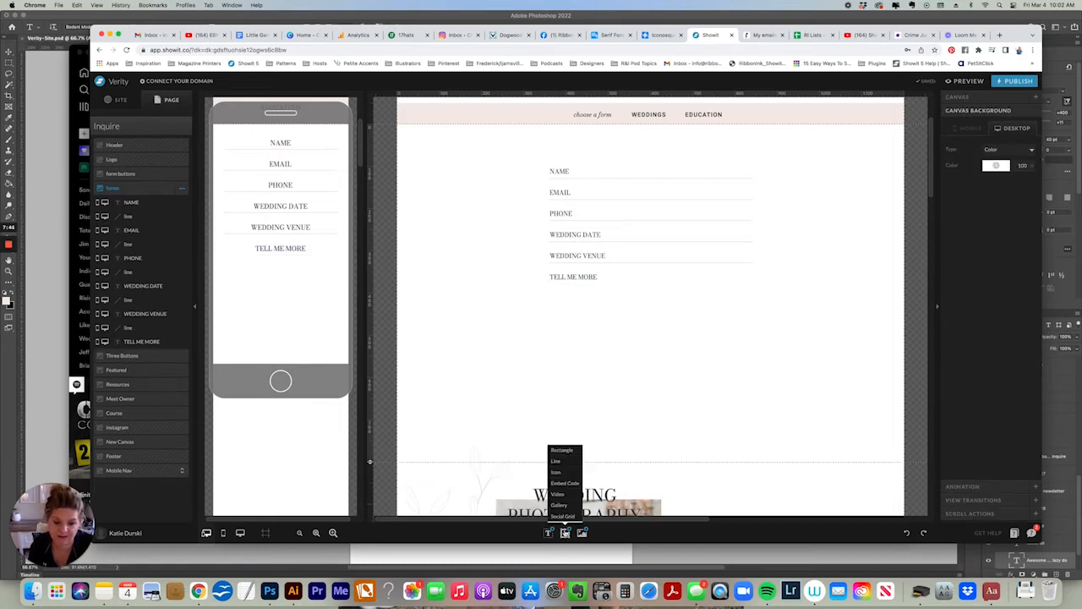
left_click(562, 450)
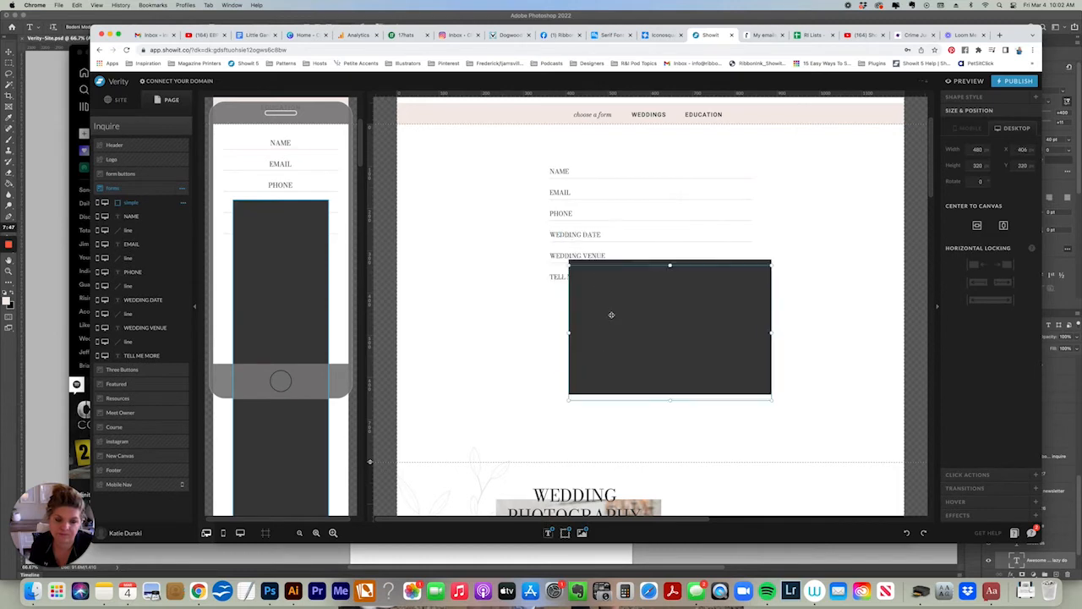
left_click_drag(611, 315, 599, 319)
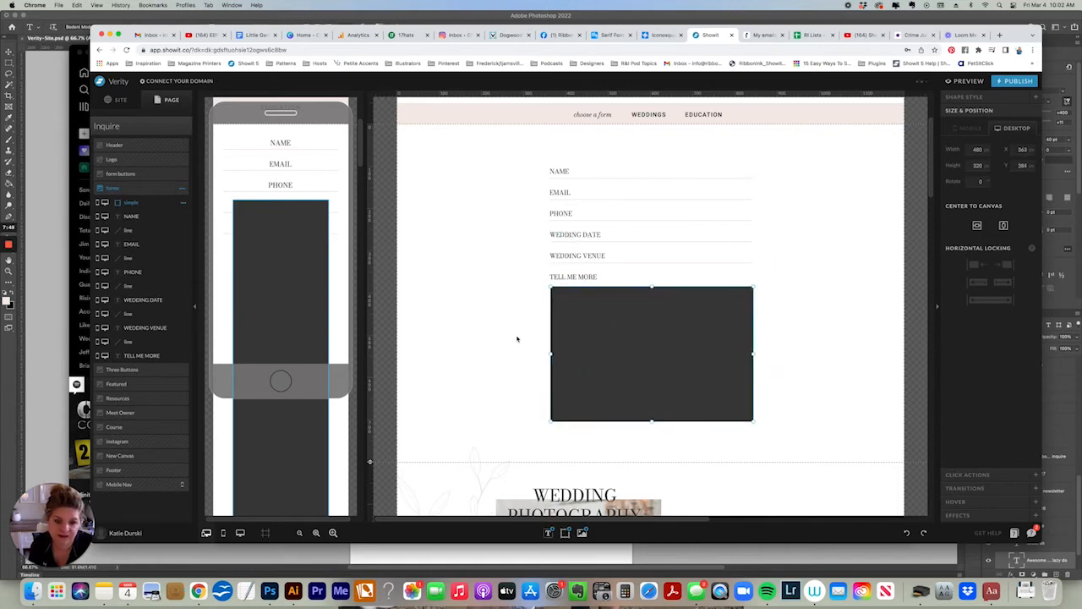
Set the rectangle's mobile height to 300, move it below TELL ME MORE and widen it to nearly the screen width.
left_click(333, 283)
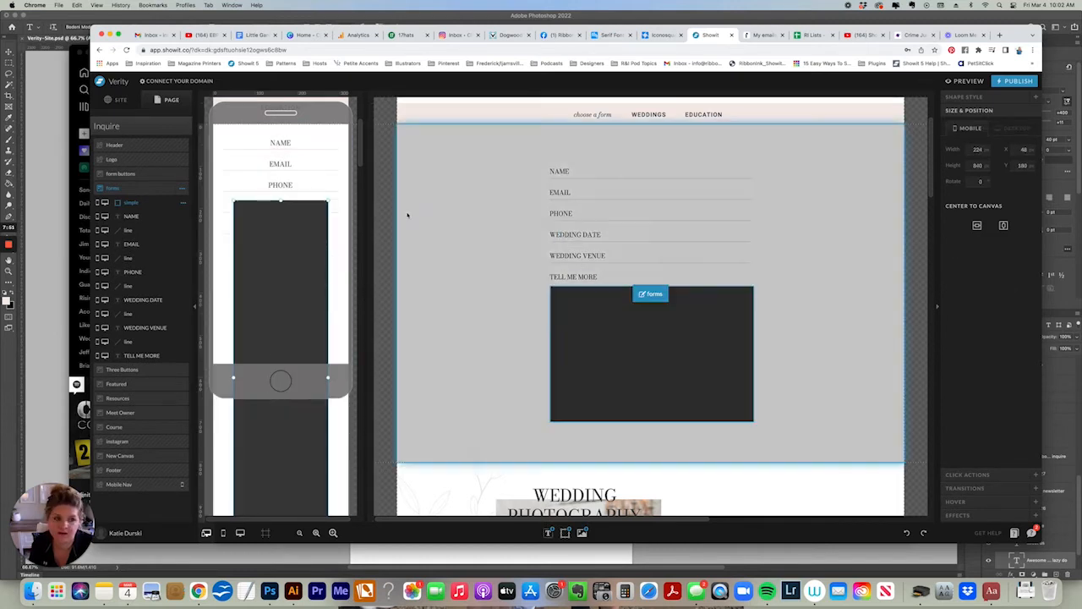
type("300")
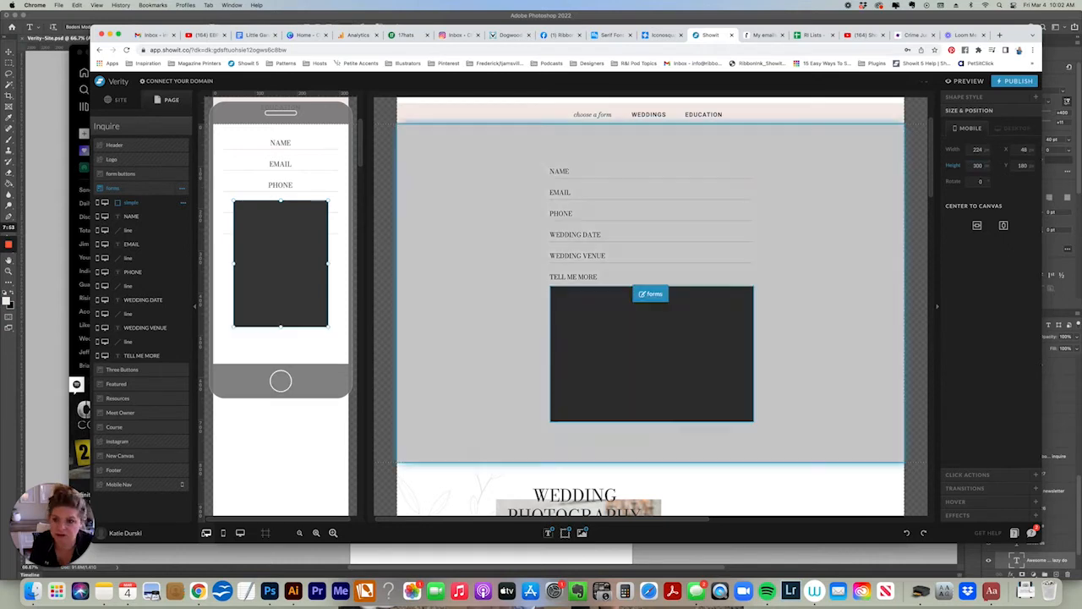
left_click_drag(288, 262, 341, 321)
Make the desktop rectangle's fill fully transparent with opacity 0 and give it a border of size 2 in a light palette colour.
left_click(651, 338)
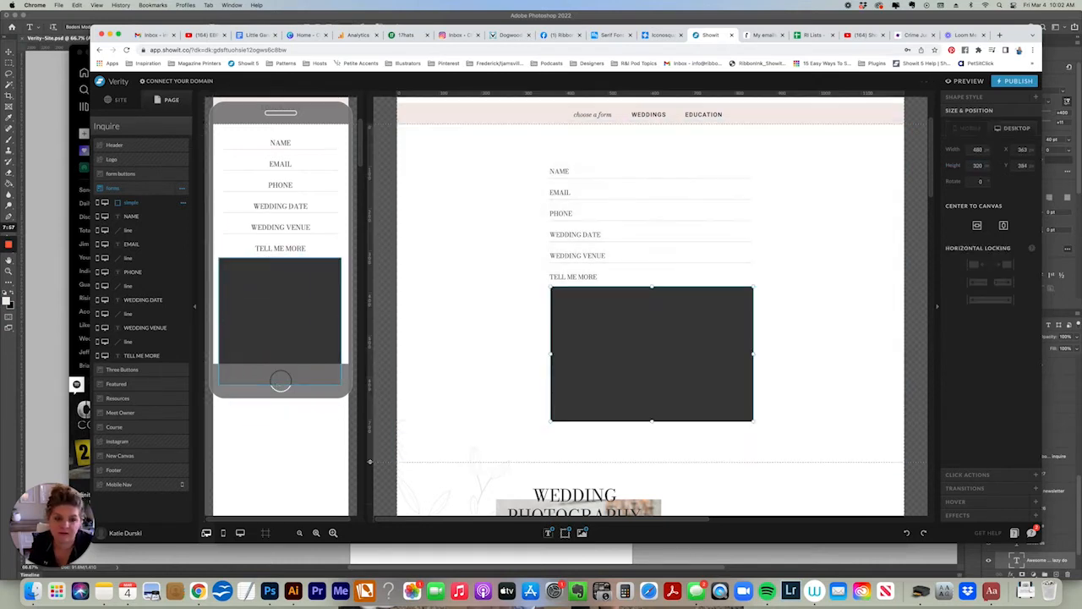
left_click(964, 97)
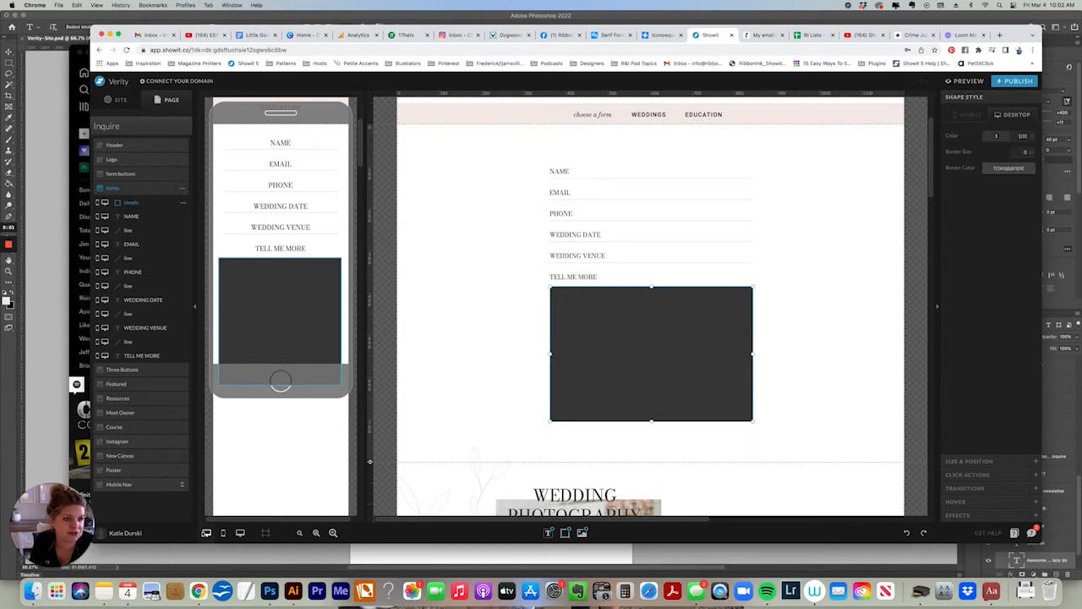
left_click(1022, 136)
type("0")
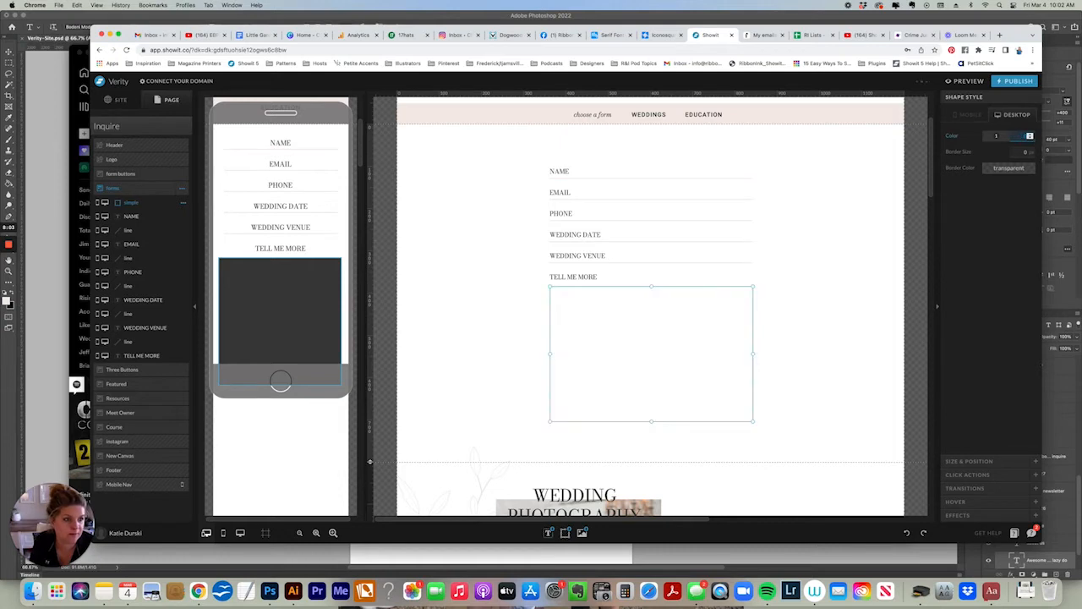
left_click(1025, 153)
type("2")
key("Return")
left_click(1008, 168)
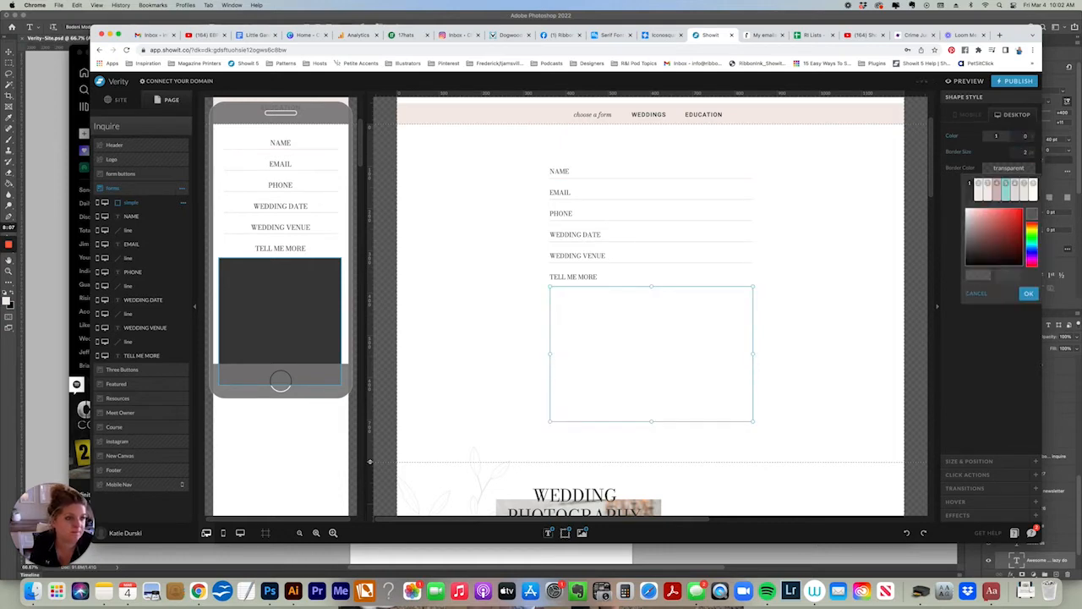
left_click(986, 180)
On mobile, set the rectangle's fill opacity to 0 and its border to size 2 in the same light palette colour.
left_click(967, 115)
left_click(1026, 136)
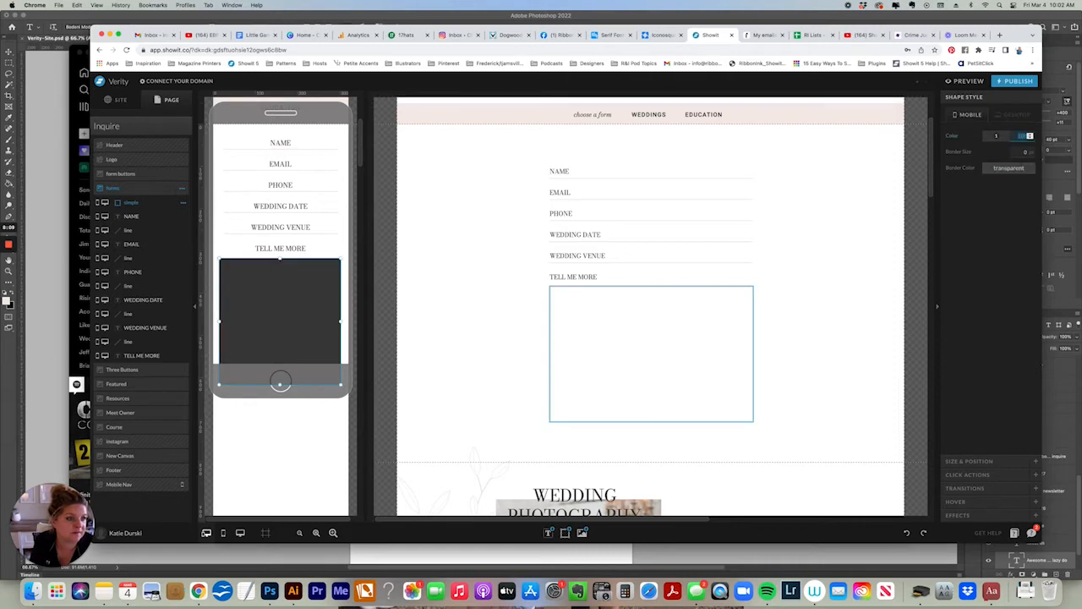
type("0")
left_click(1026, 152)
type("2")
left_click(1008, 168)
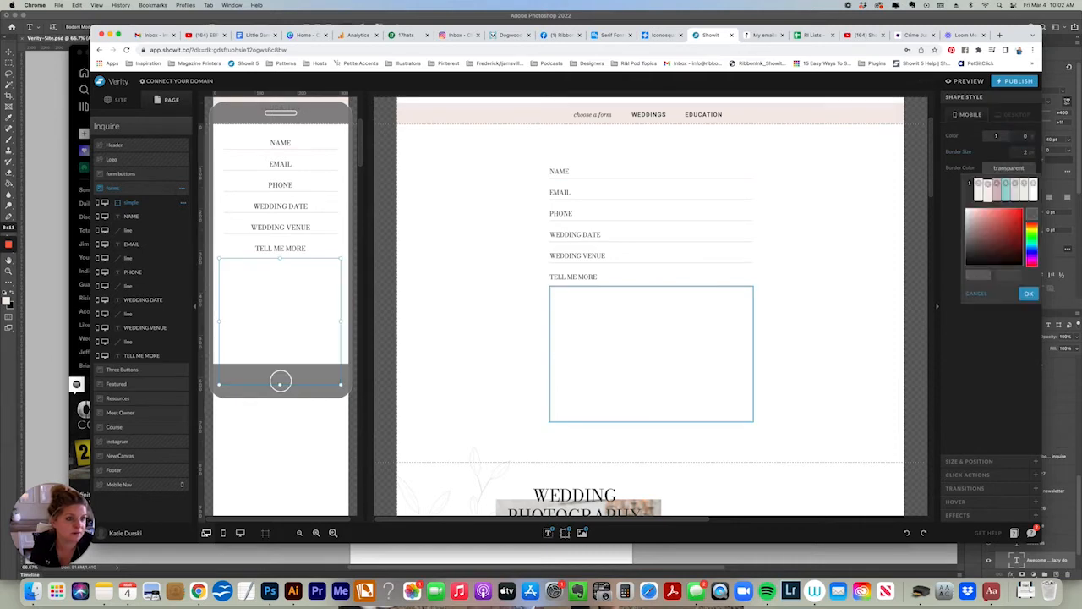
left_click(986, 181)
left_click(693, 309)
left_click(795, 346)
left_click(659, 325)
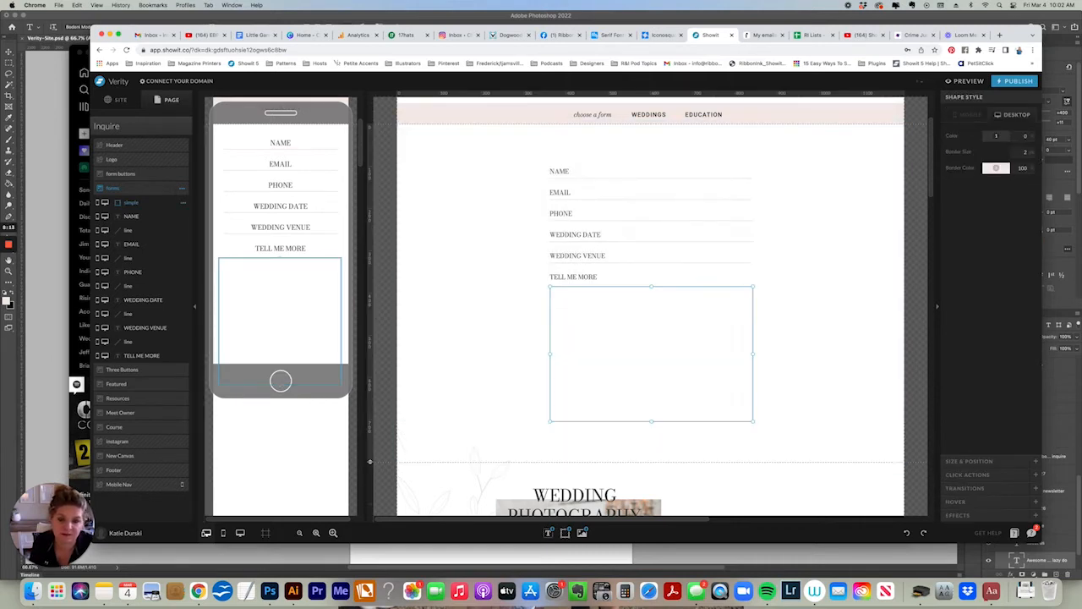
left_click(651, 277)
left_click(655, 325)
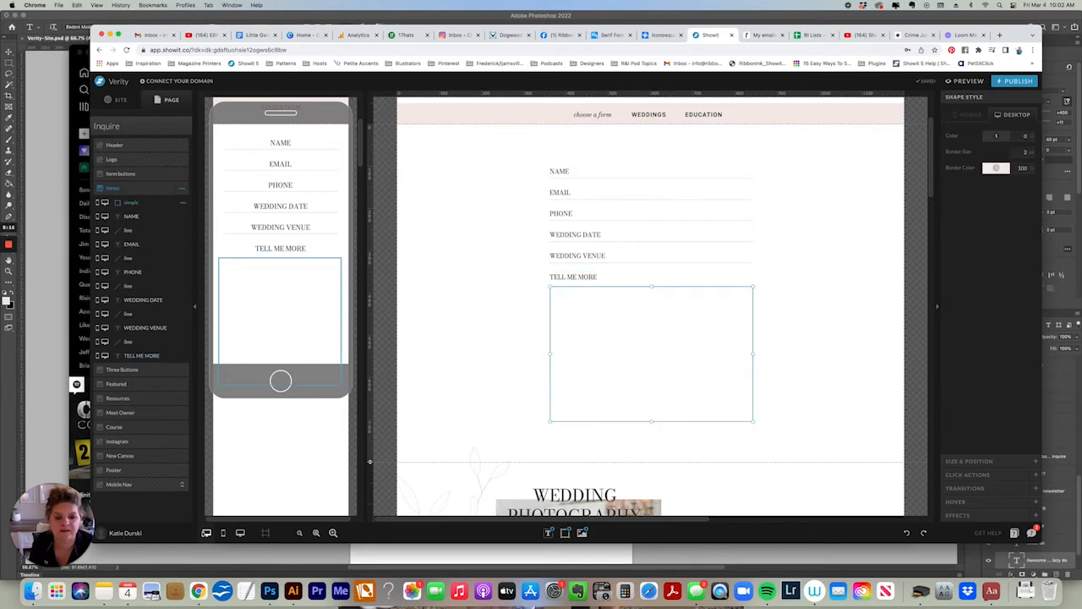
Add a Paragraph text element and enlarge it to fill the inside of the bordered rectangle on desktop.
mouse_move(548, 533)
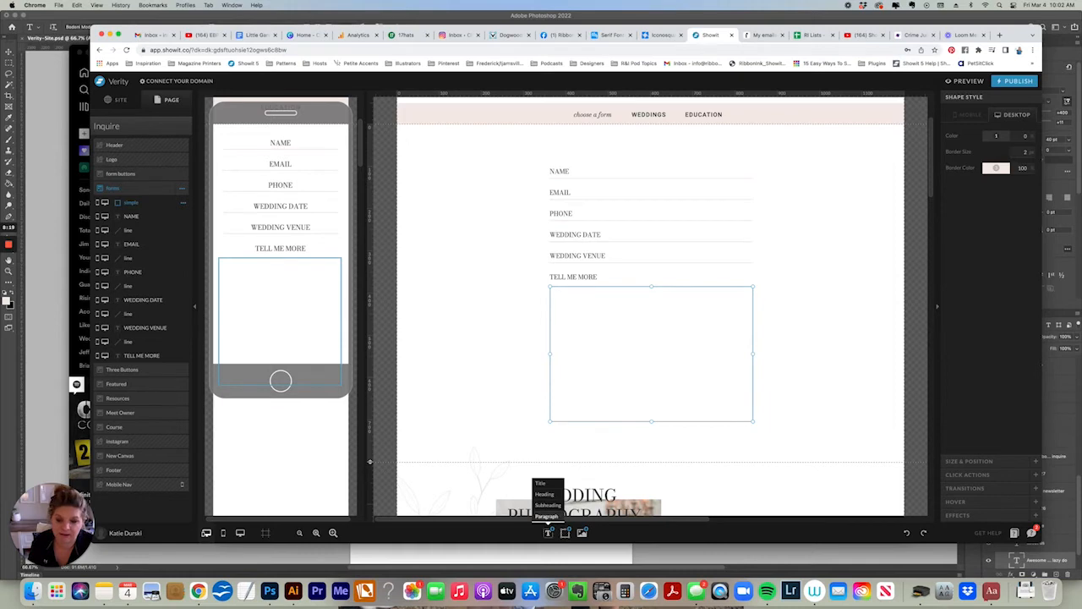
left_click(545, 514)
left_click_drag(610, 298, 578, 295)
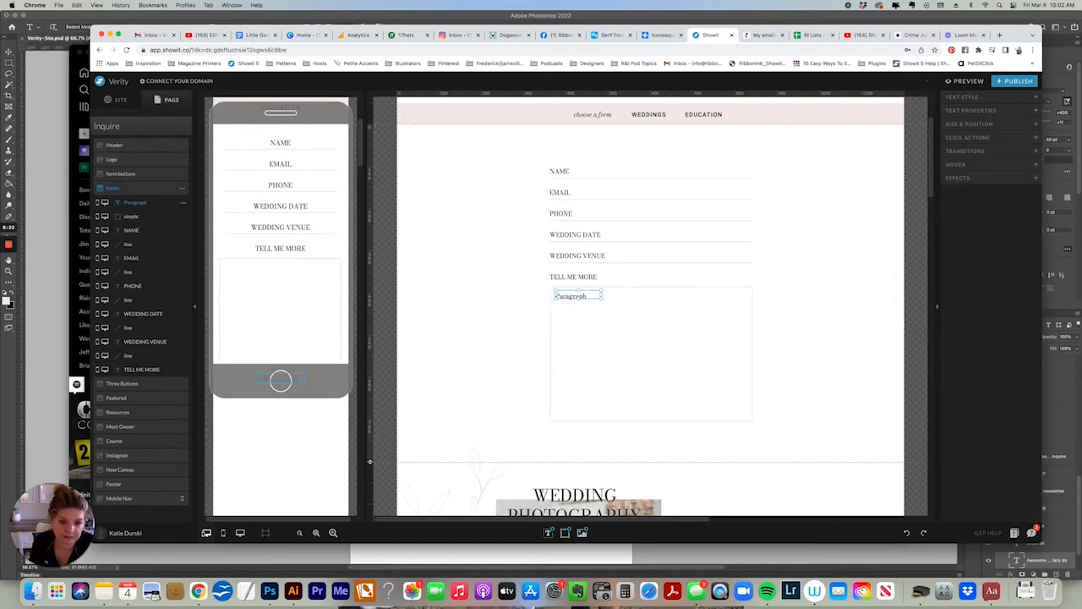
left_click_drag(602, 300, 748, 417)
On mobile, move the Paragraph text into the rectangle, enlarge it to fill the inside, and reorder its layer below TELL ME MORE.
left_click(281, 378)
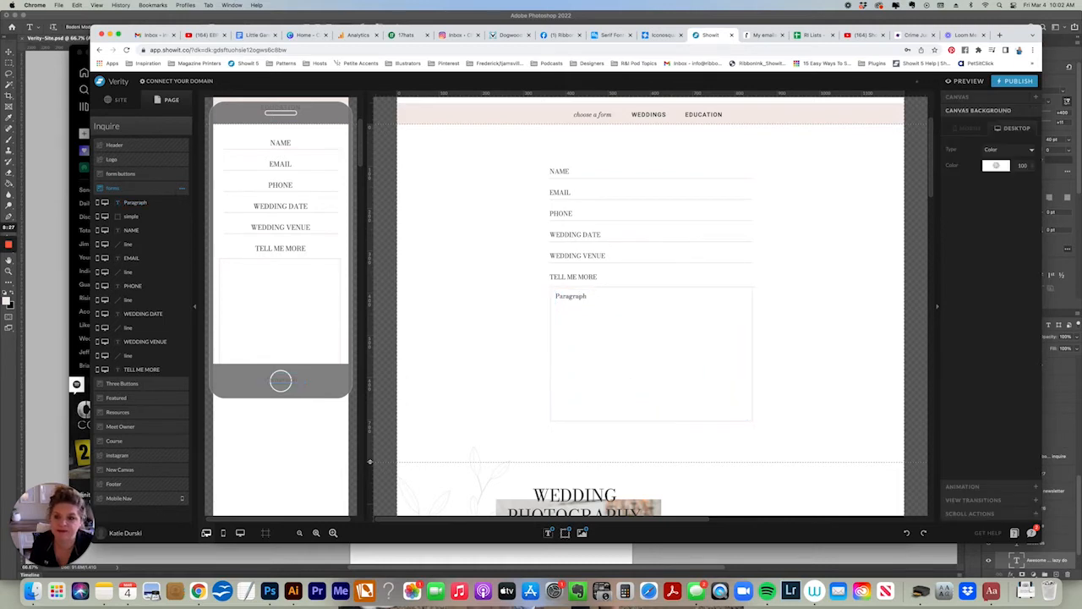
left_click(280, 380)
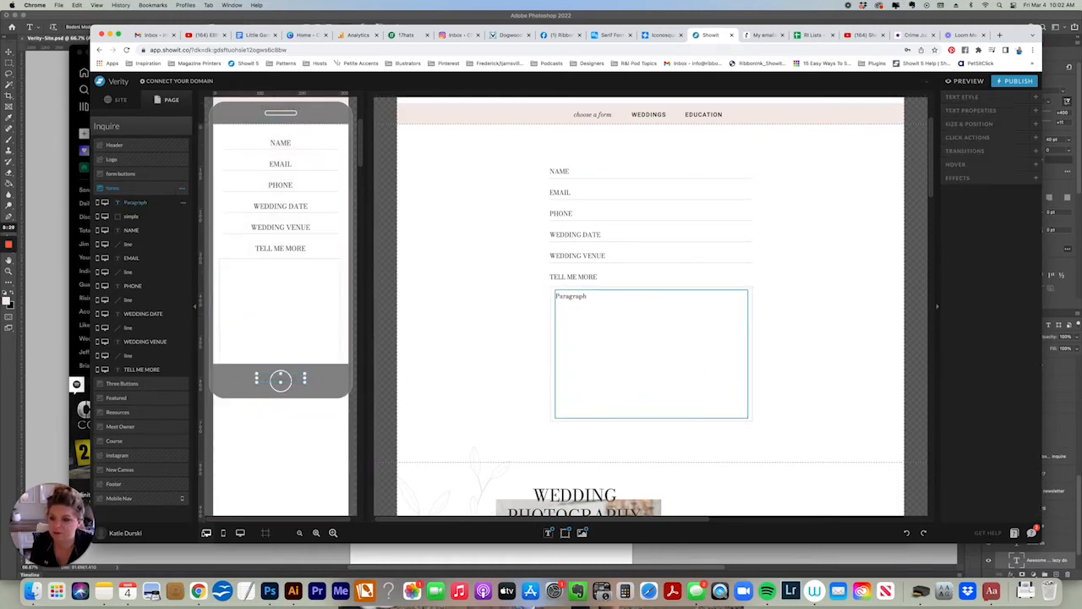
scroll(281, 379, "down", 3)
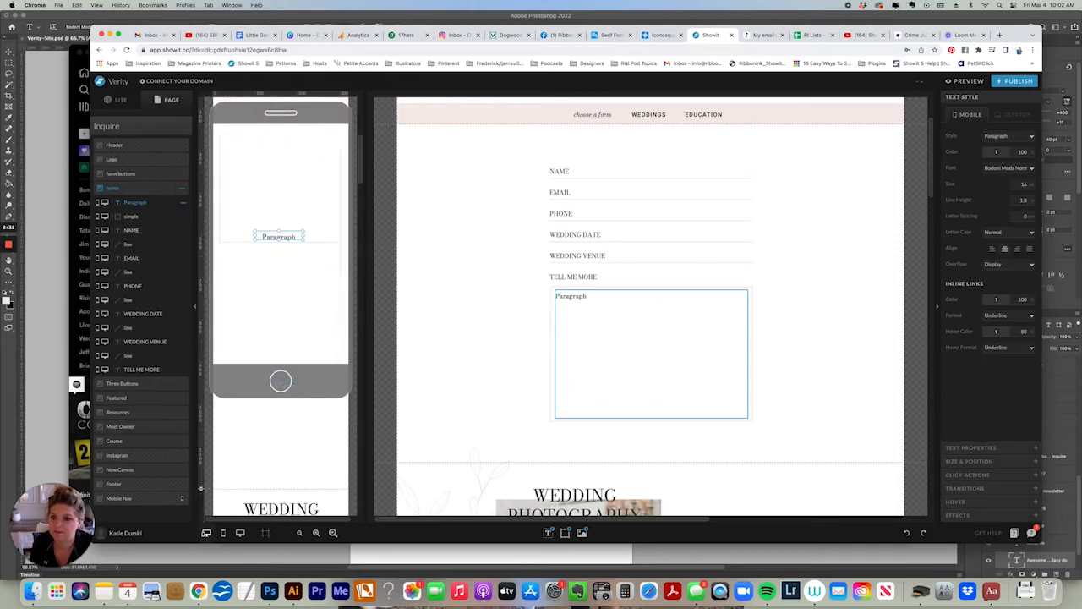
left_click_drag(279, 236, 251, 138)
scroll(250, 138, "up", 2)
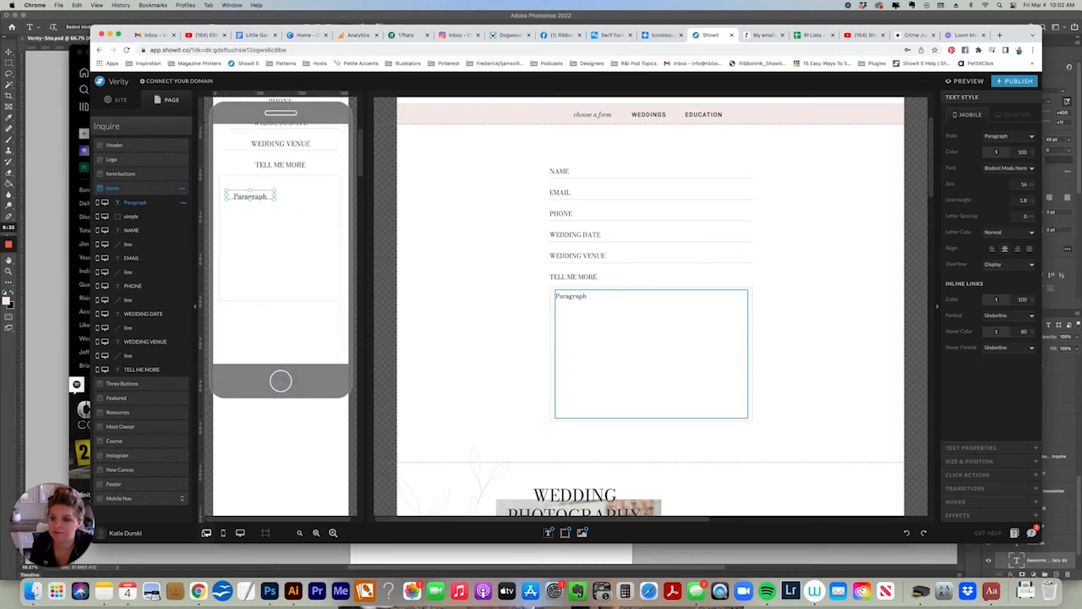
left_click_drag(250, 195, 336, 294)
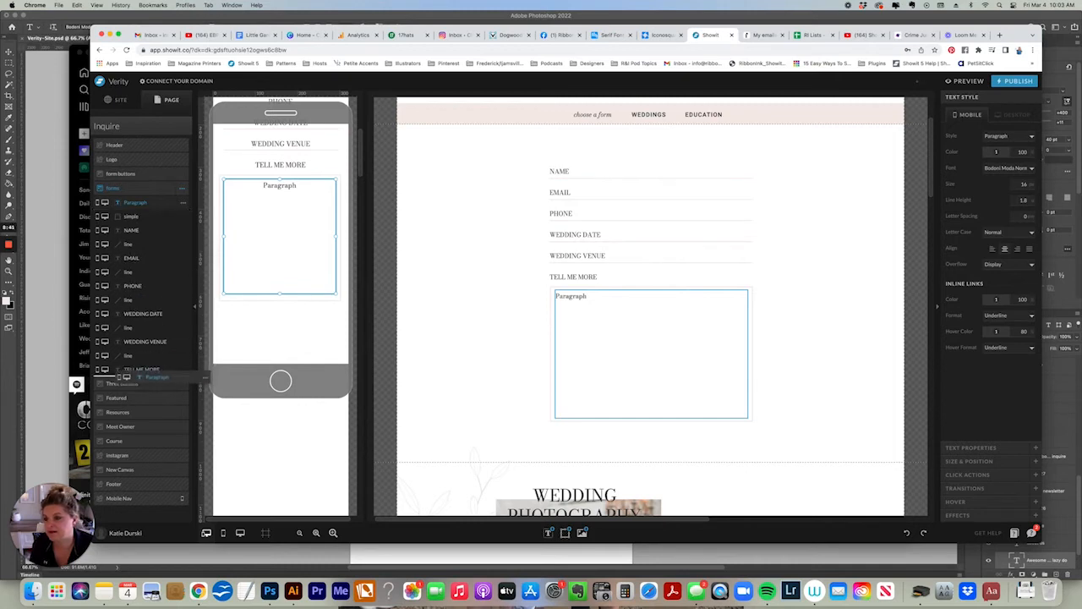
left_click_drag(135, 202, 140, 372)
Move the desktop rectangle up to Y 377, closer to TELL ME MORE, and reorder its layer below Paragraph.
left_click(651, 354)
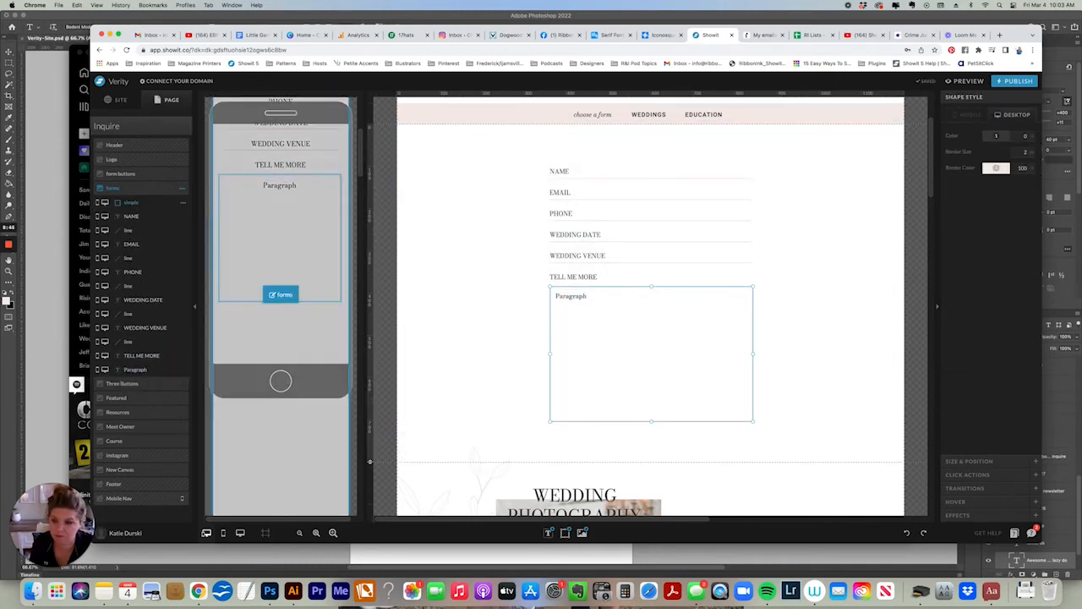
left_click(651, 354)
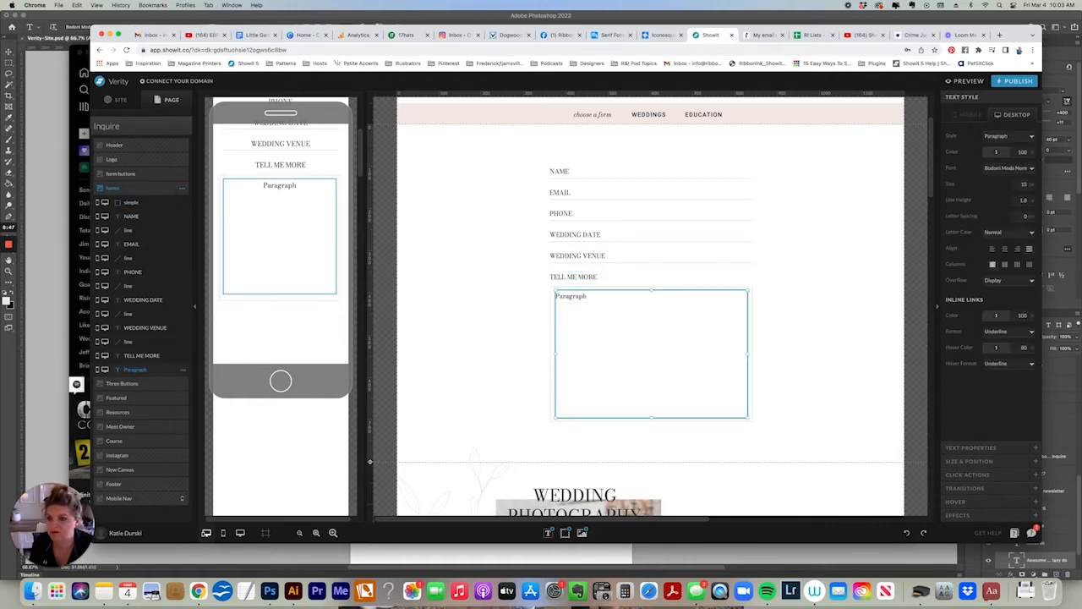
left_click_drag(651, 286, 651, 285)
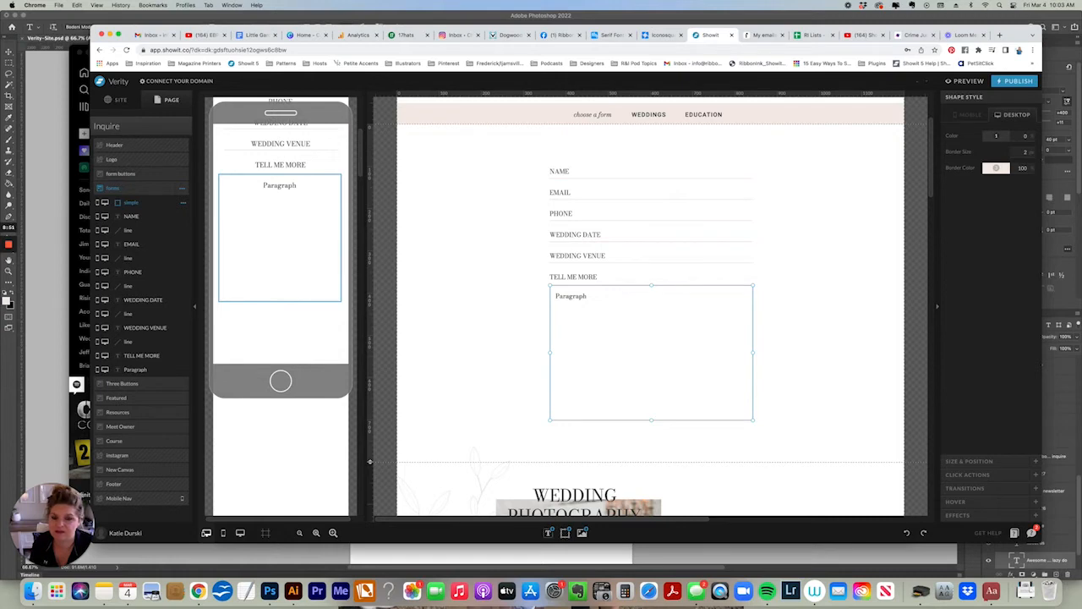
left_click(600, 348, "shift")
left_click(803, 338)
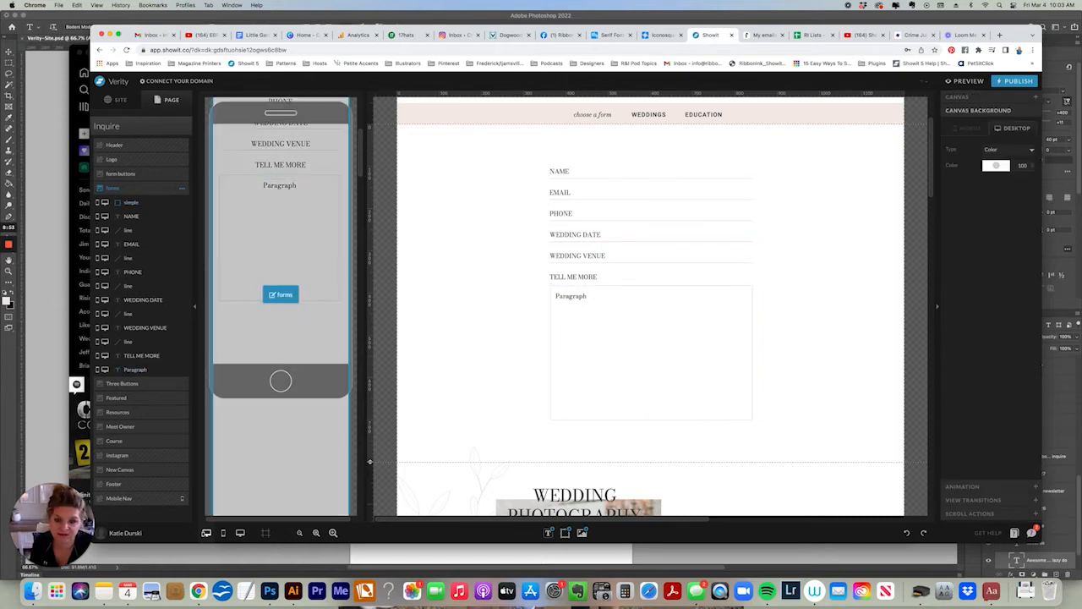
left_click_drag(651, 287, 650, 284)
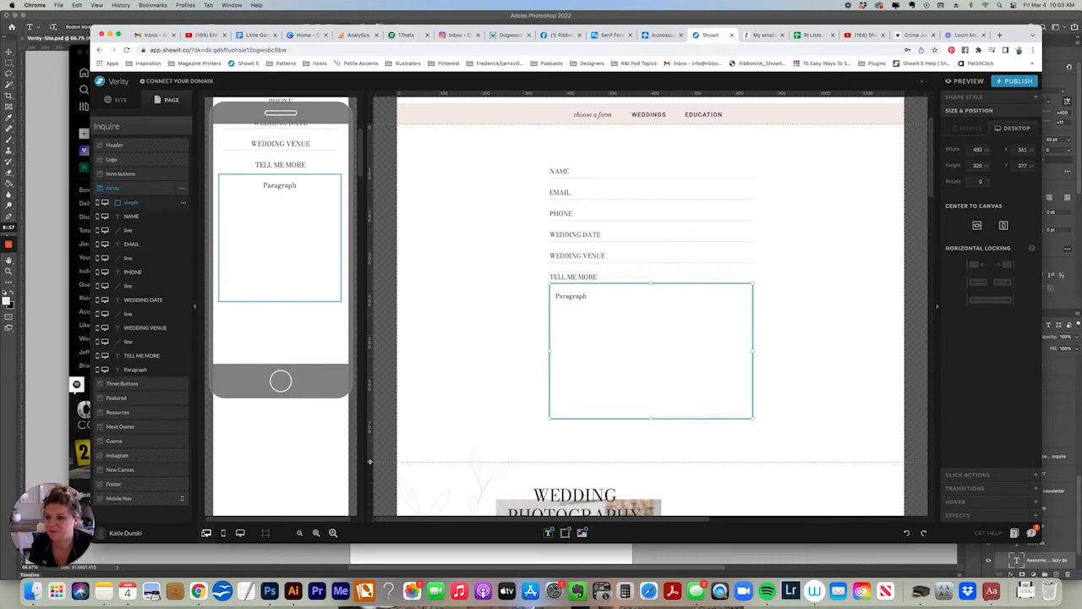
left_click_drag(131, 202, 150, 370)
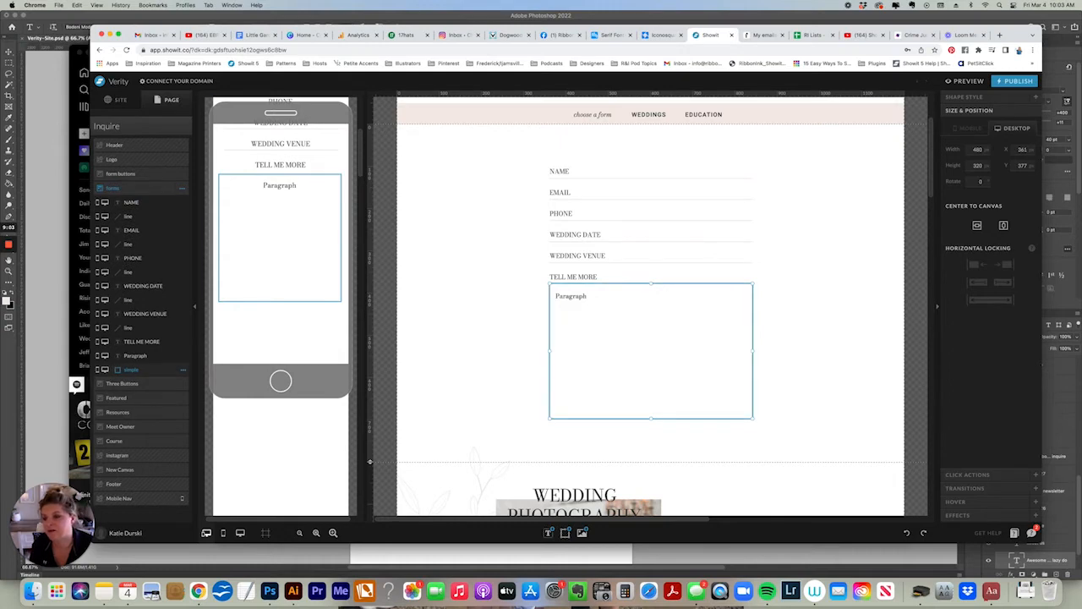
Nudge the desktop Paragraph text box up to Y 387 so it sits within the rectangle.
left_click(651, 353)
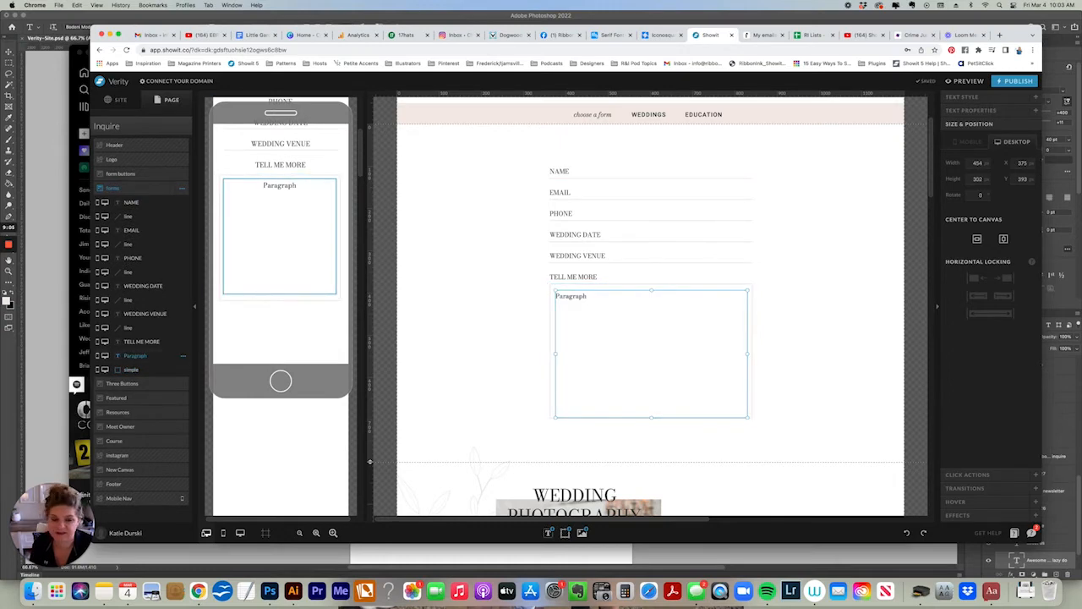
key("Up")
key("Up")
key("Up")
key("Up")
key("Up")
key("Up")
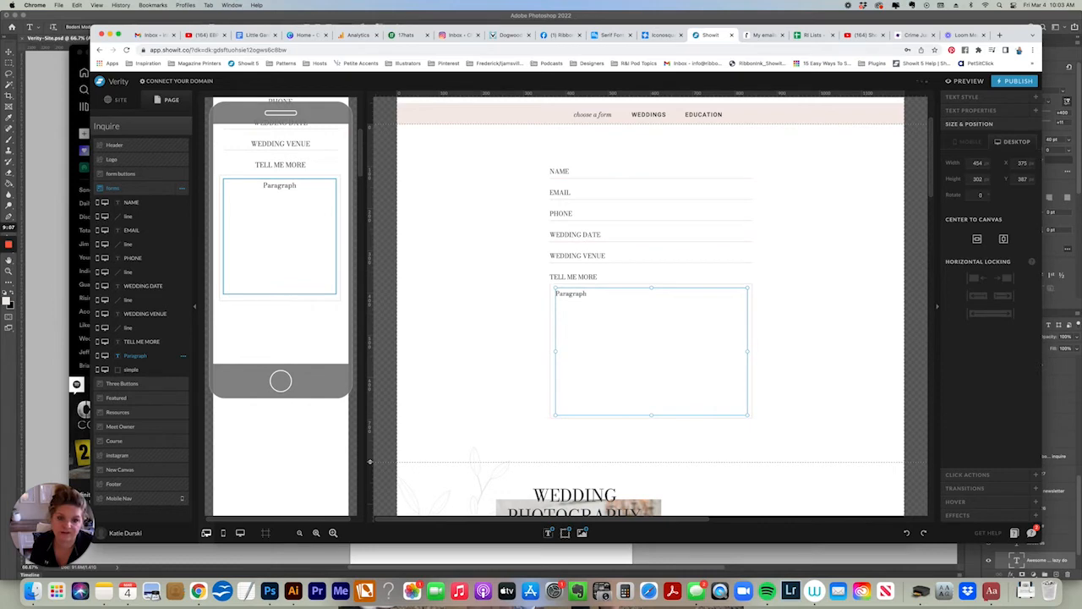
Delete the placeholder word Paragraph from the text box inside the rectangle, leaving it empty.
double_click(651, 354)
key("super+a")
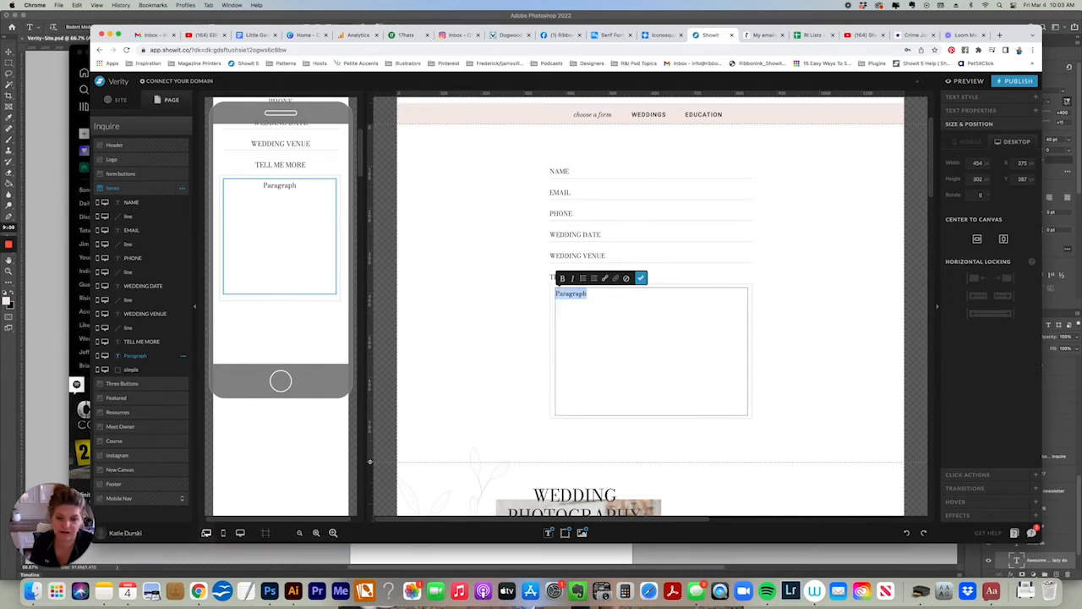
key("BackSpace")
key("Escape")
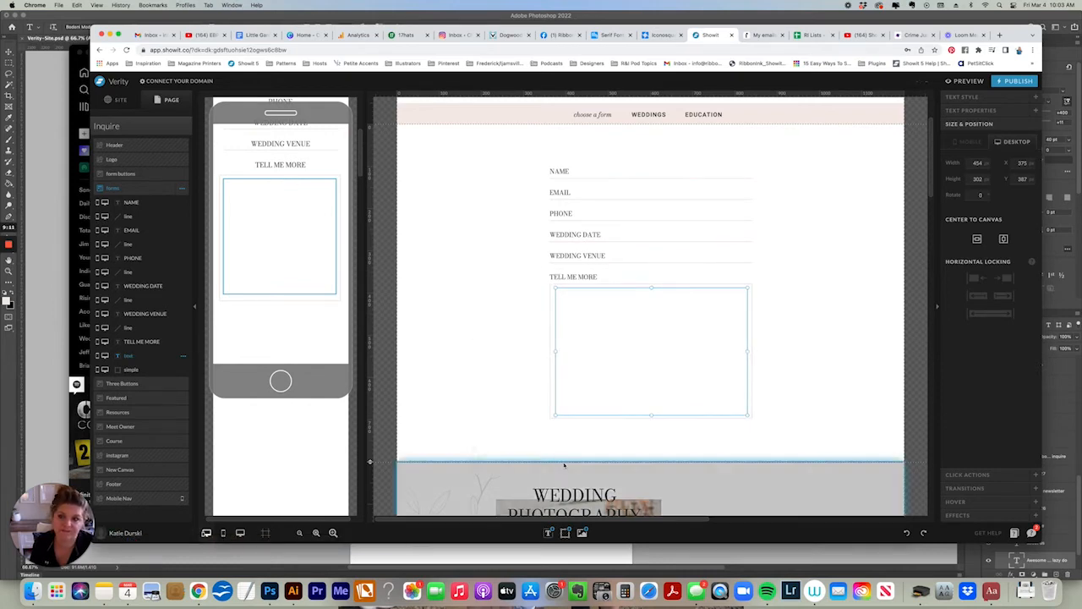
left_click(480, 334)
Enable form input on the empty text box, make it required and label it TELL ME MORE.
left_click(626, 339)
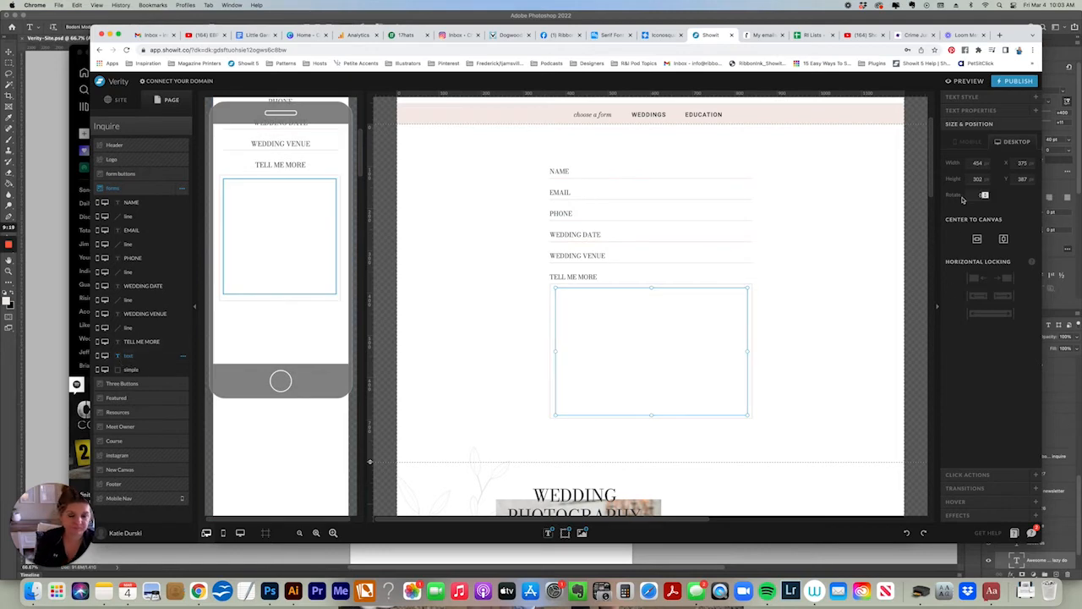
left_click(967, 113)
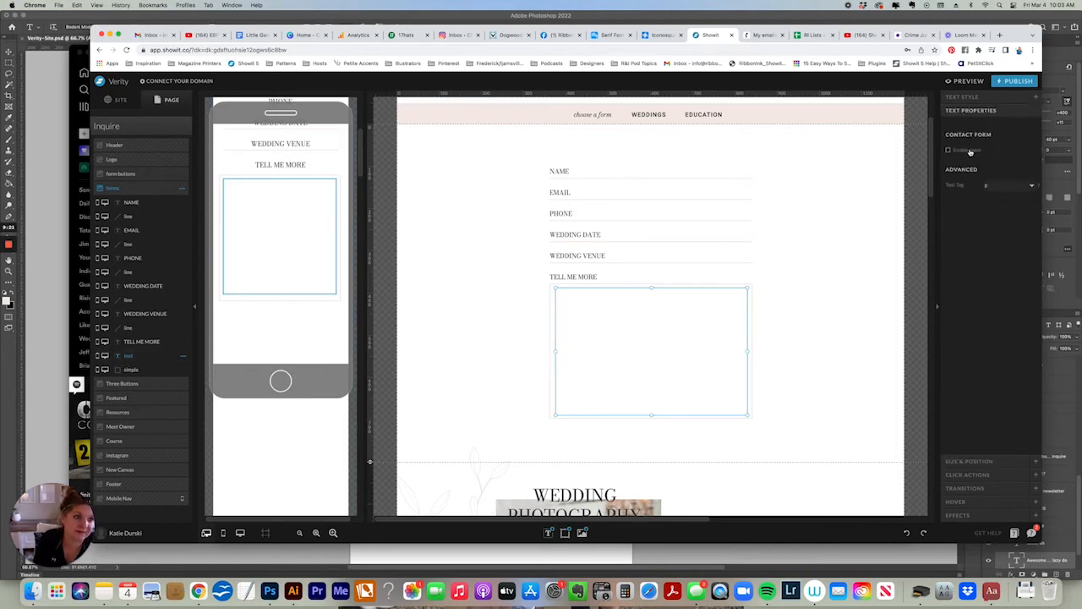
left_click(968, 150)
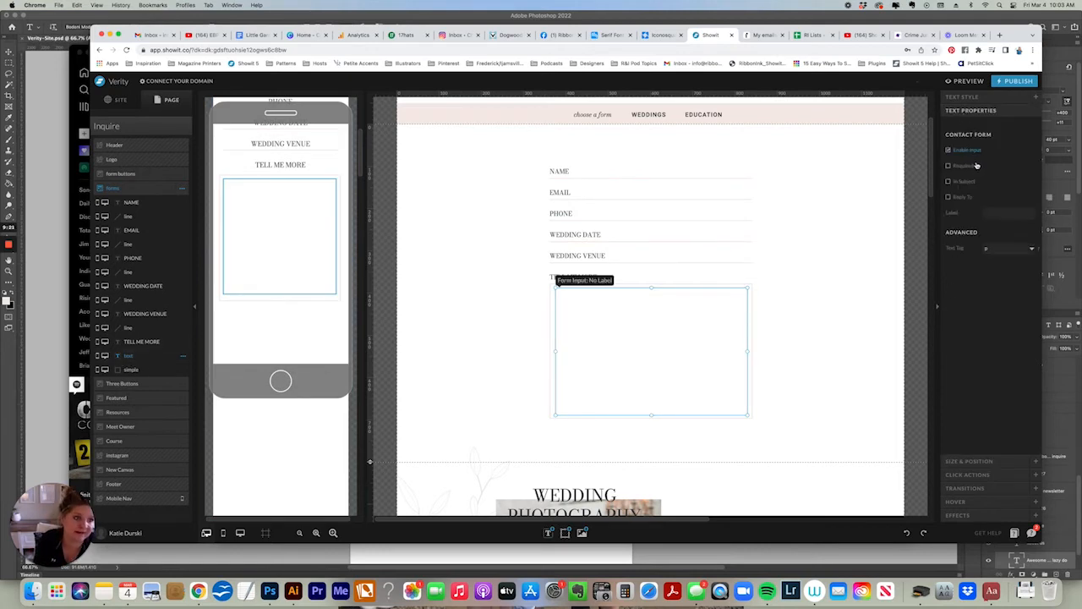
left_click(994, 213)
type("TEL")
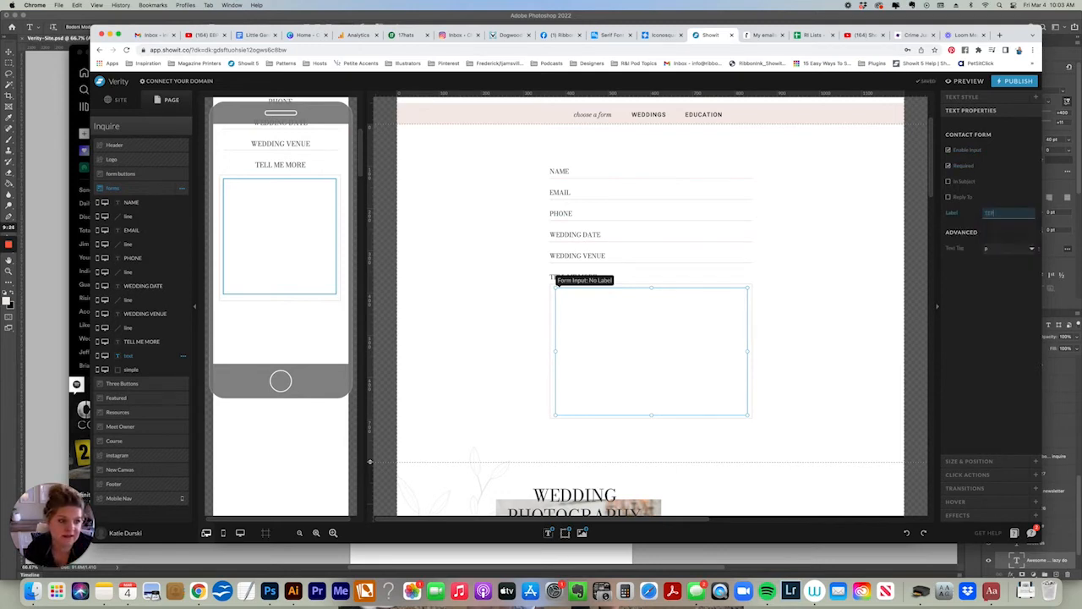
type("L ME MORE")
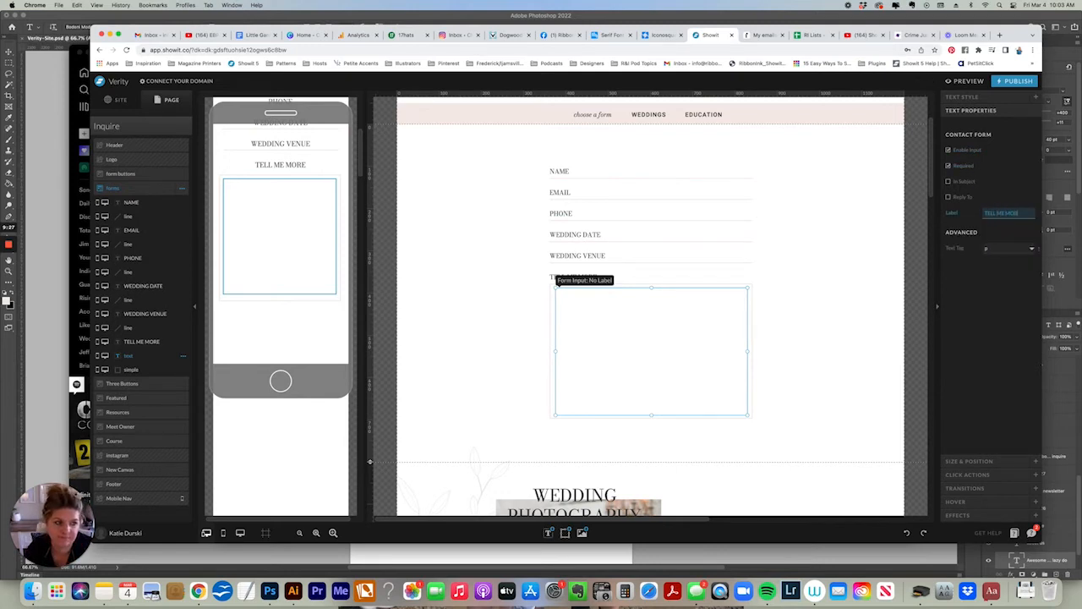
left_click(993, 376)
left_click(808, 373)
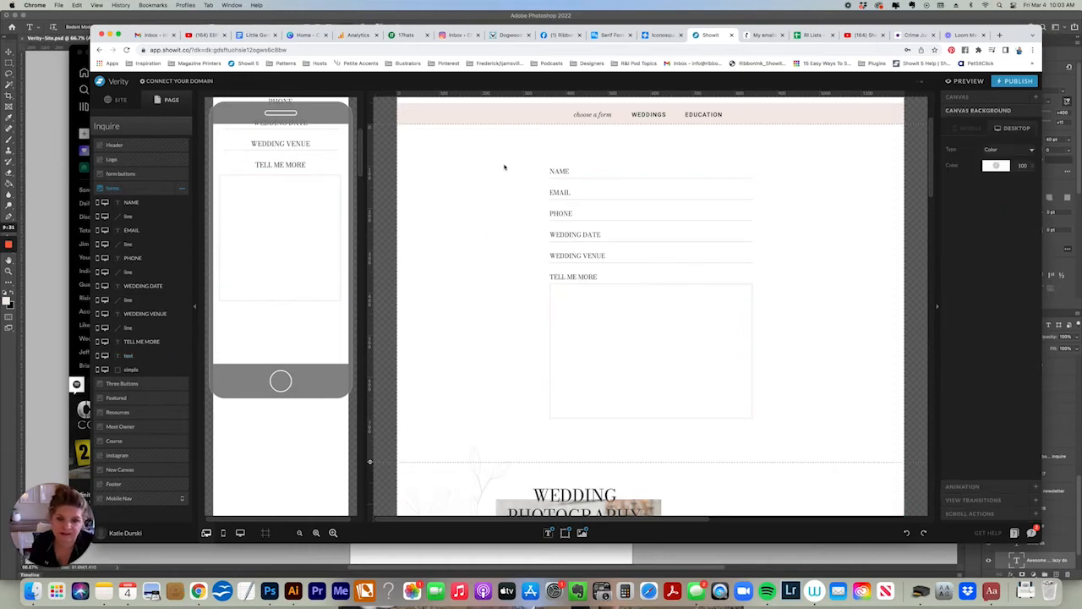
Select all the form fields, lines and the TELL ME MORE box on desktop and shift them up by about 30 px.
left_click_drag(485, 149, 802, 393)
key("shift+Up")
key("shift+Up")
key("shift+Up")
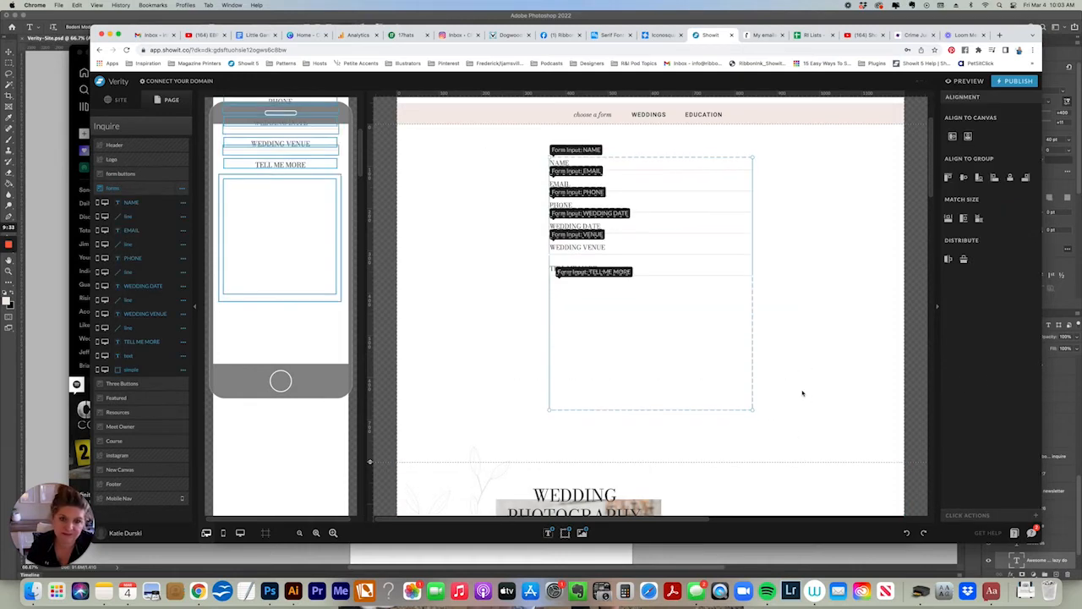
left_click(467, 355)
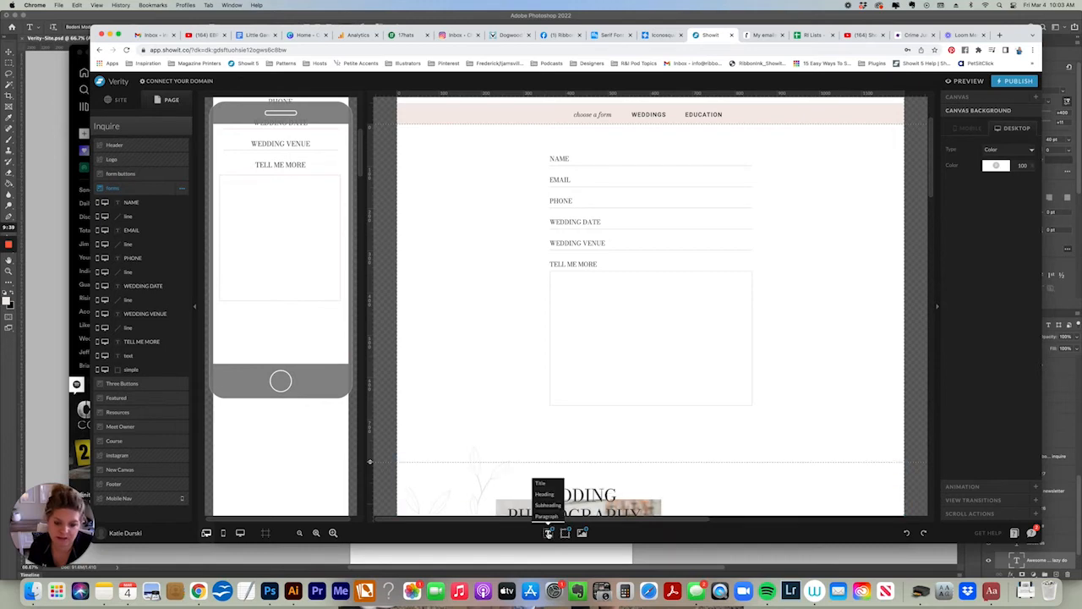
Add a Paragraph text just below the TELL ME MORE box on desktop, aligned with its left edge, and make it read SUBMIT.
mouse_move(547, 533)
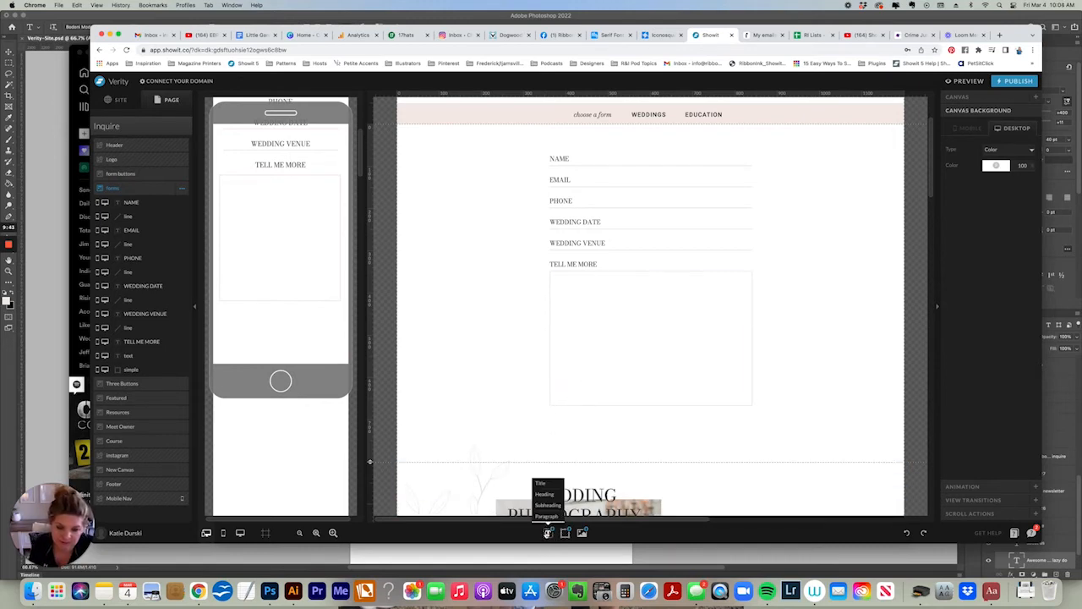
left_click(546, 515)
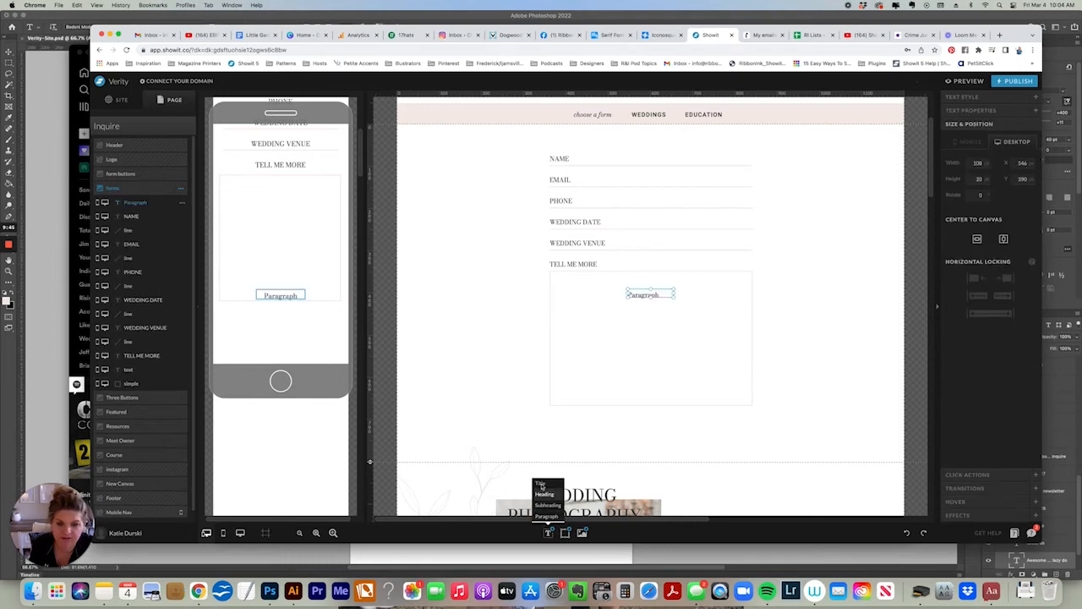
left_click_drag(652, 296, 574, 421)
double_click(571, 420)
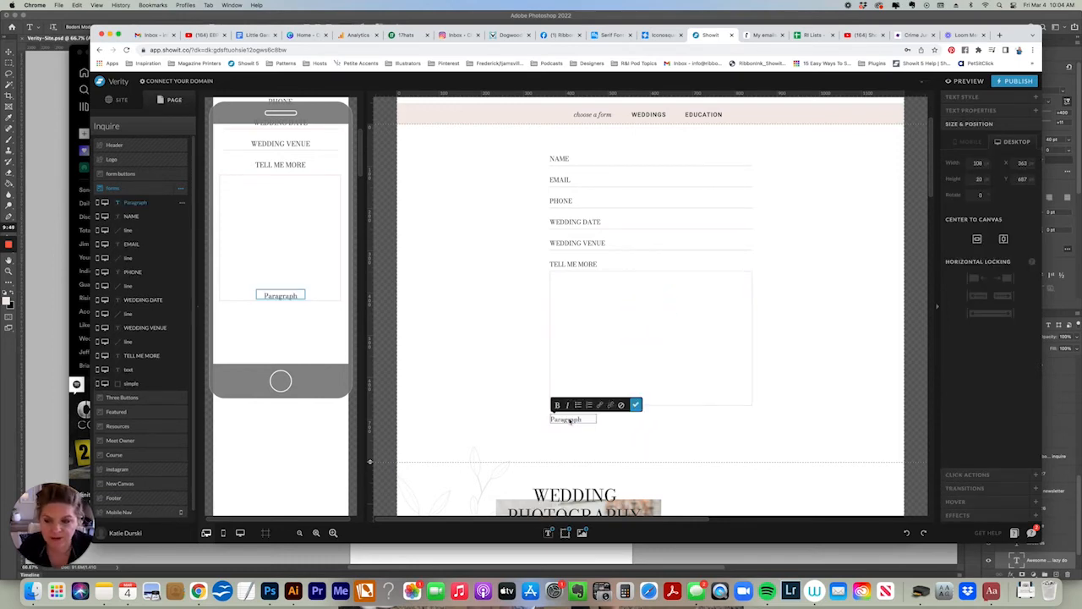
double_click(570, 420)
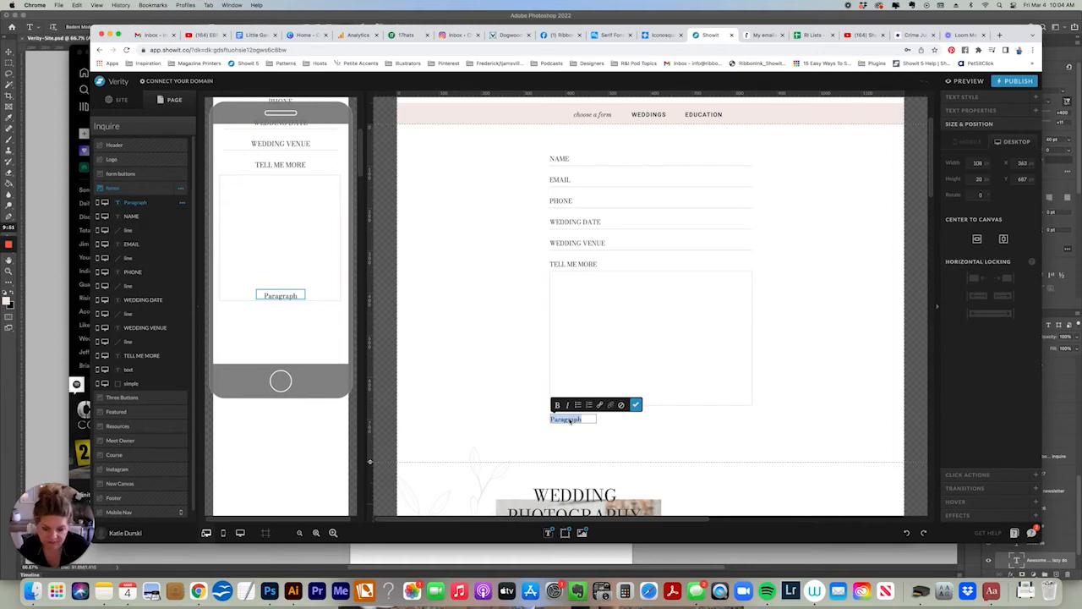
type("SUBMIT")
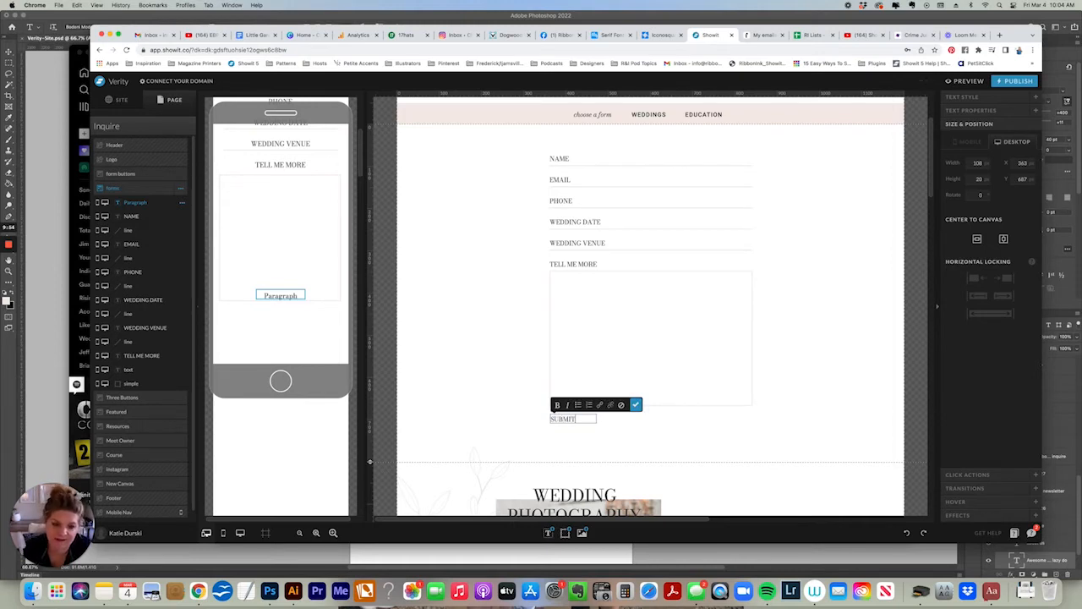
left_click(461, 438)
left_click(463, 436)
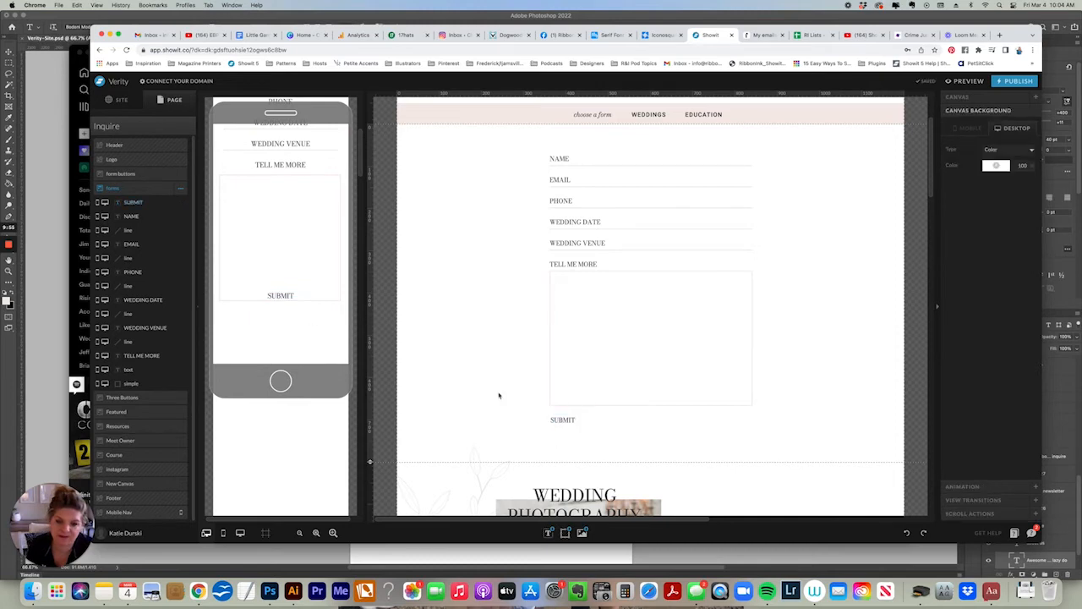
Move the SUBMIT text on the mobile layout down so it sits just below the TELL ME MORE box.
left_click(278, 300)
left_click(276, 298)
key("shift+Down")
key("shift+Down")
key("shift+Down")
key("shift+Down")
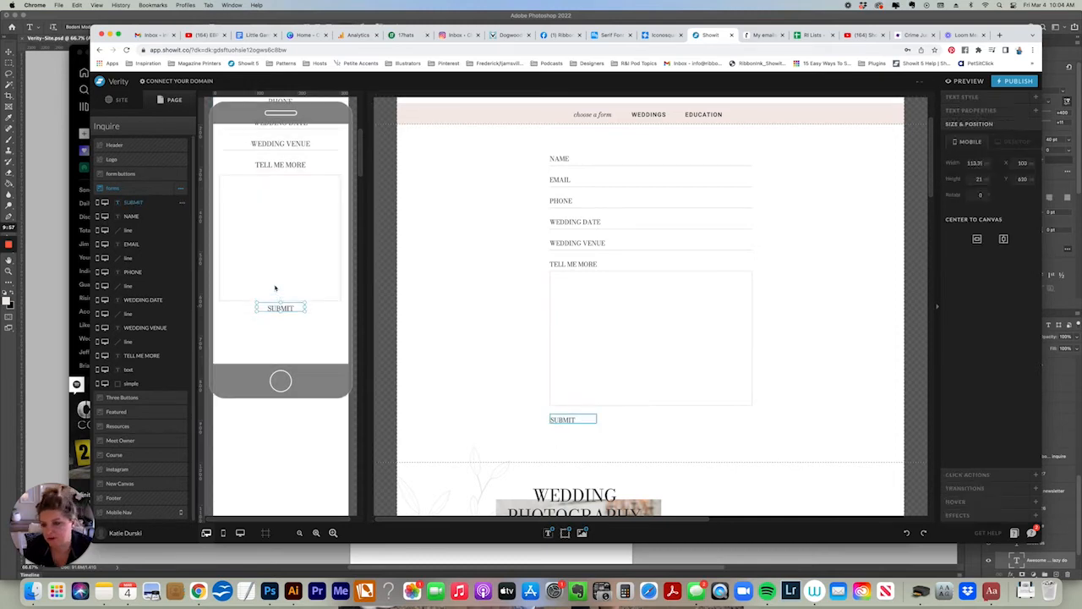
left_click(456, 434)
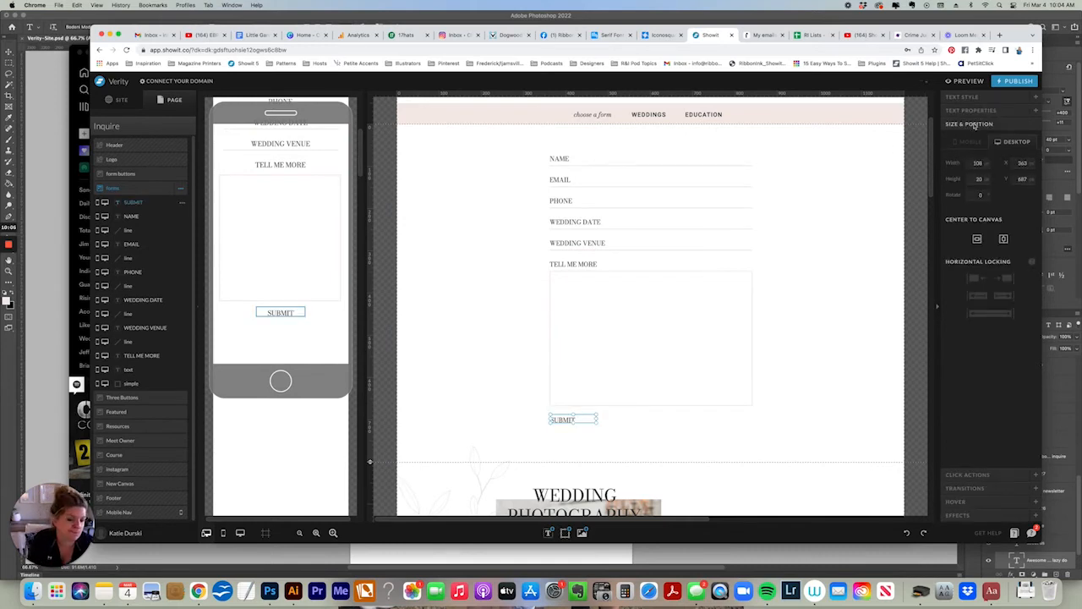
Link the SUBMIT text to View 3 of This Canvas and make it submit the contact form.
left_click(953, 476)
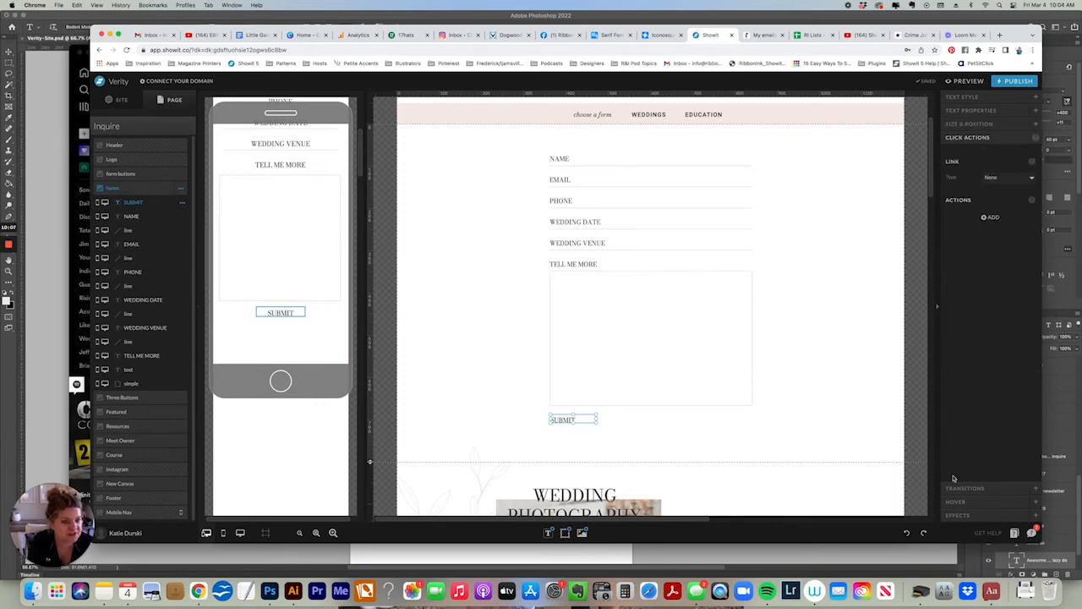
left_click(1005, 185)
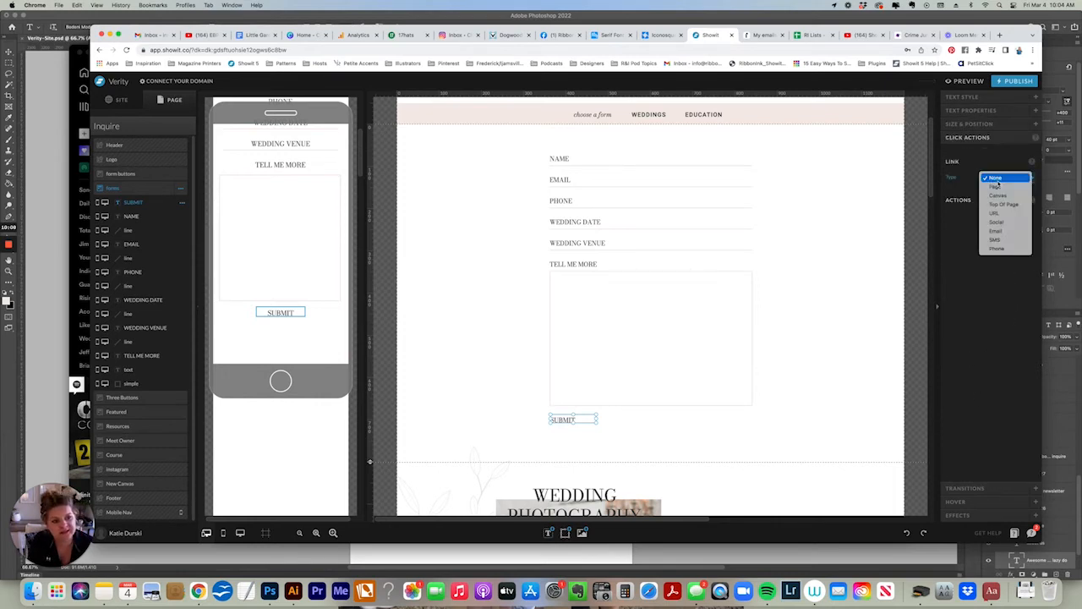
left_click(997, 195)
left_click(999, 193)
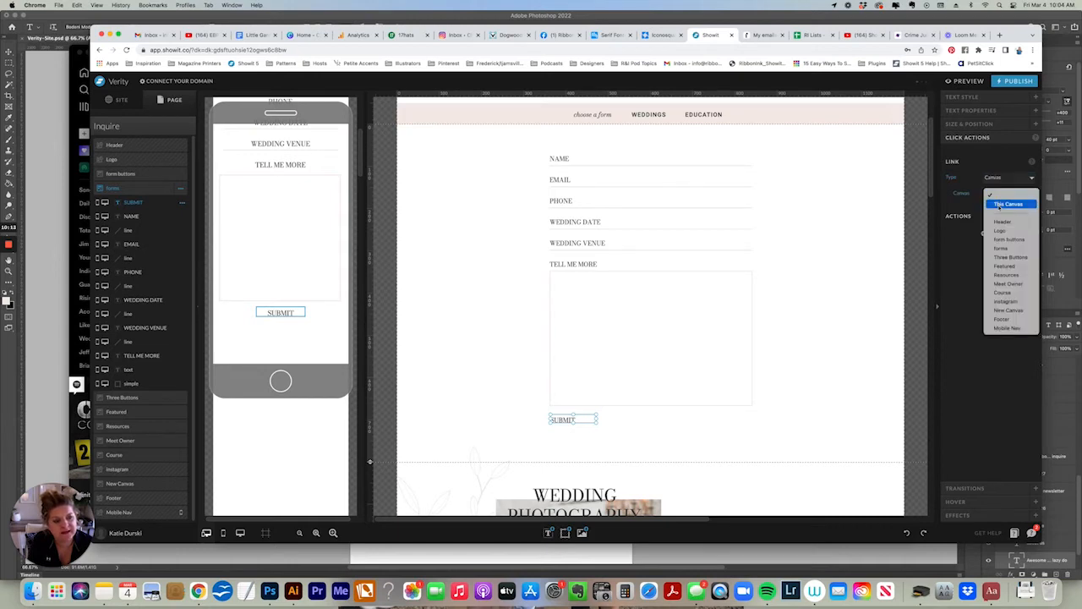
left_click(1000, 203)
left_click(1001, 210)
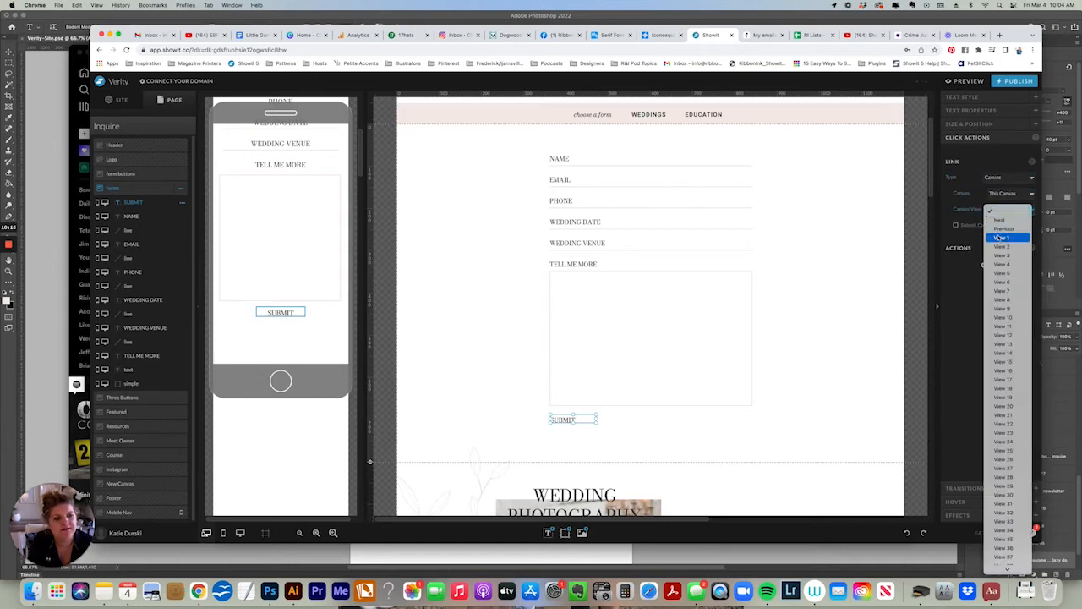
left_click(1002, 255)
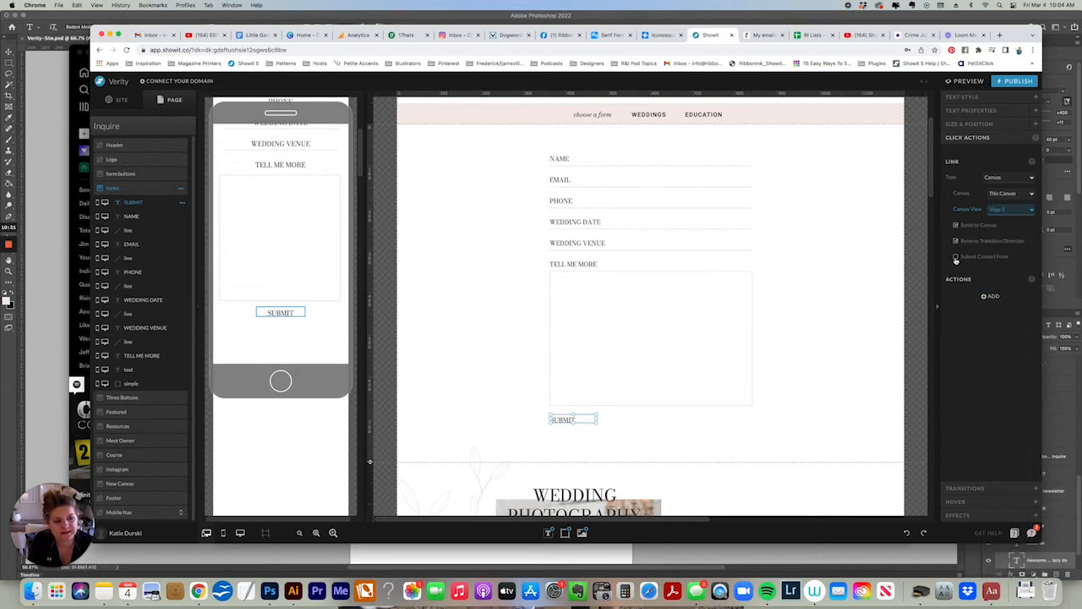
left_click(956, 257)
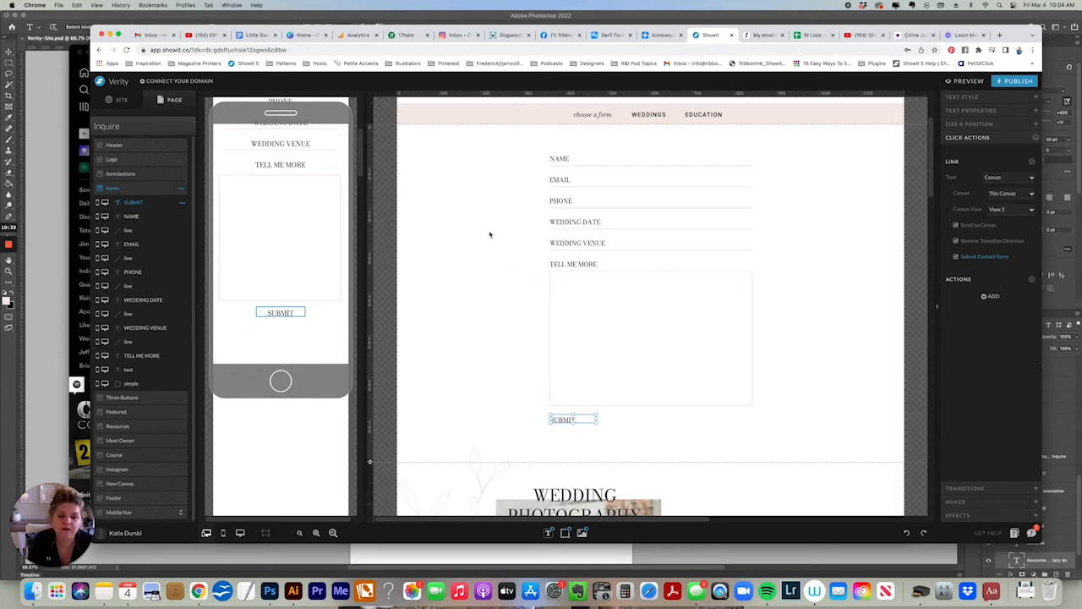
left_click(920, 393)
Add a canvas view to the forms canvas and move all the form fields, lines, box and SUBMIT text into it.
scroll(930, 219, "up", 2)
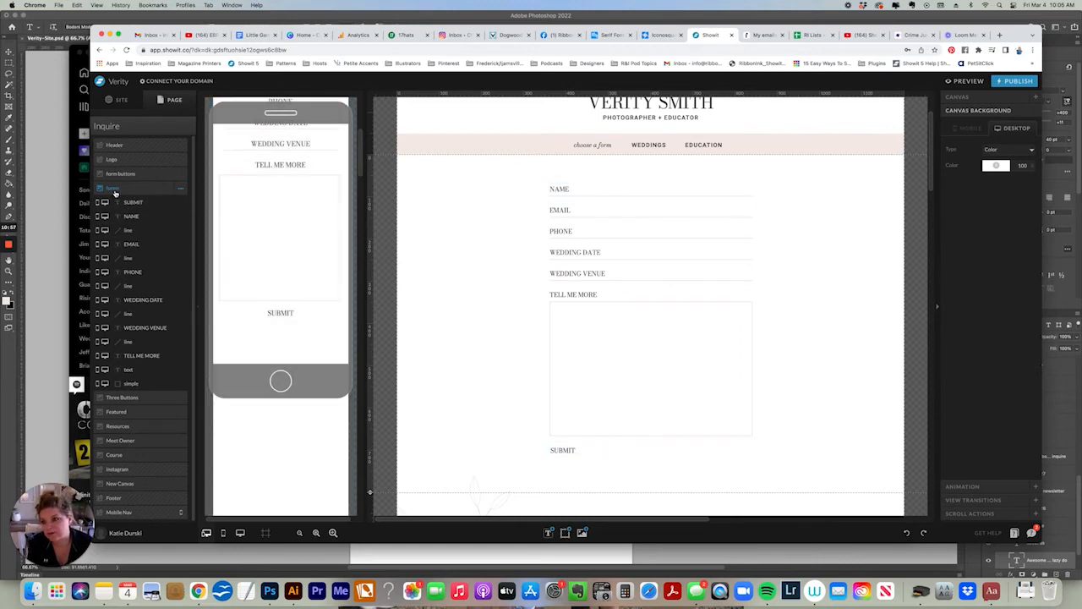
left_click(180, 191)
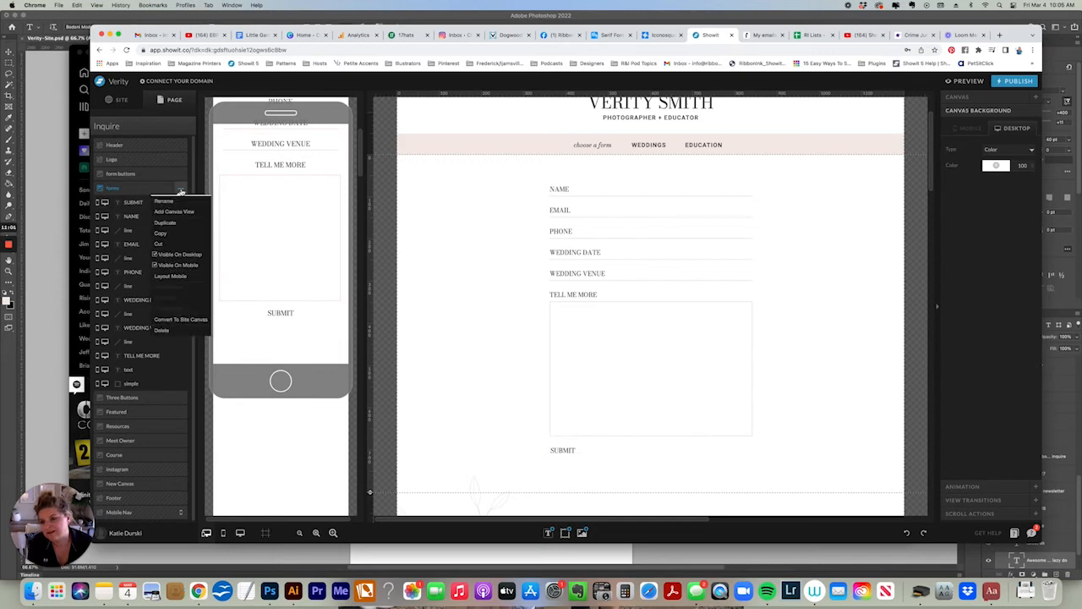
left_click(173, 211)
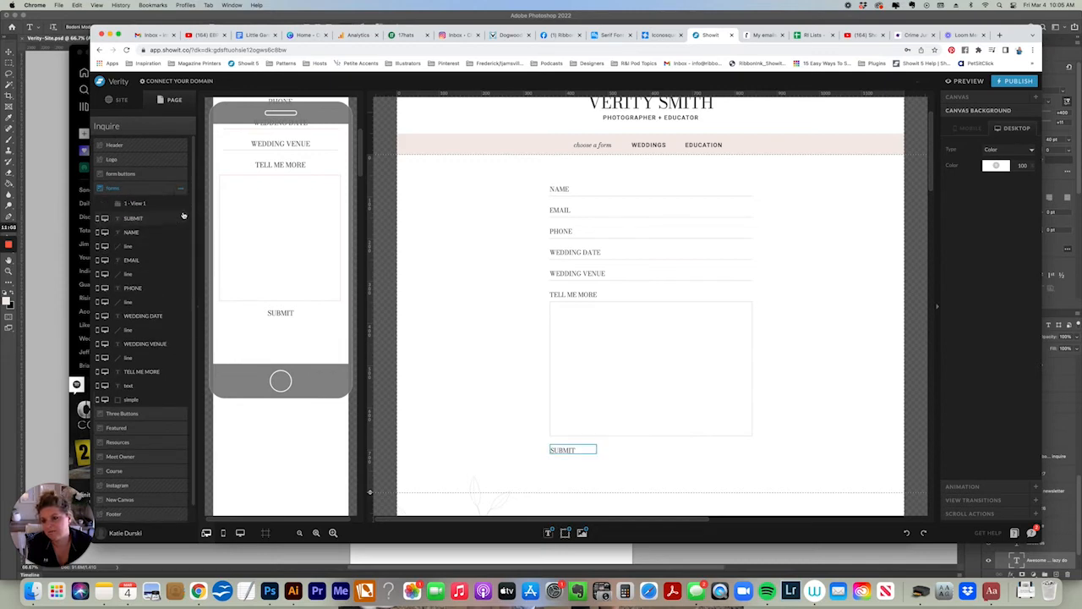
left_click_drag(514, 176, 807, 483)
left_click_drag(133, 218, 138, 203)
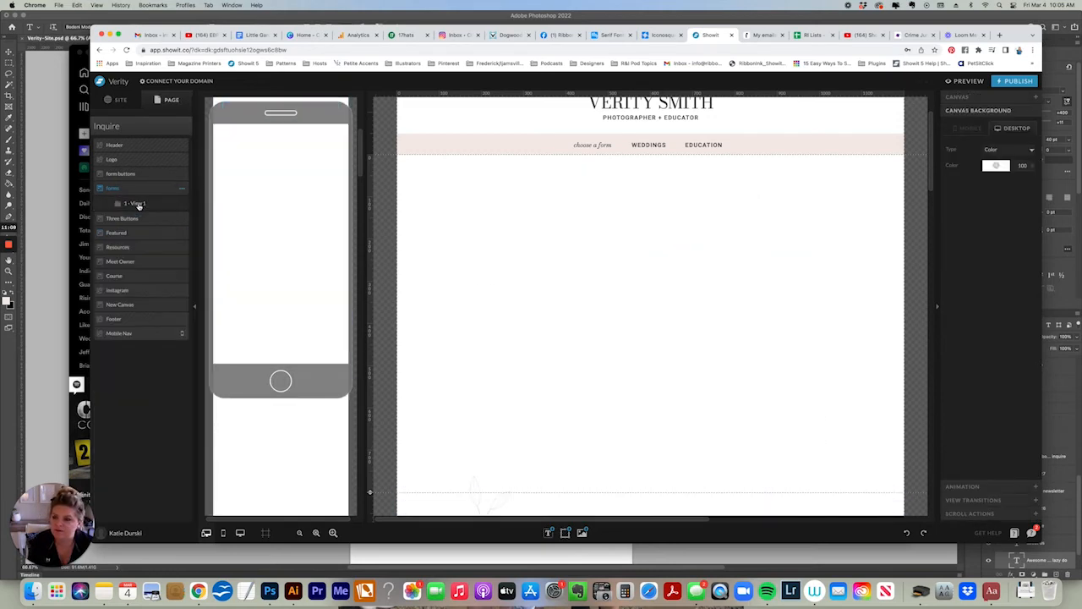
left_click(137, 204)
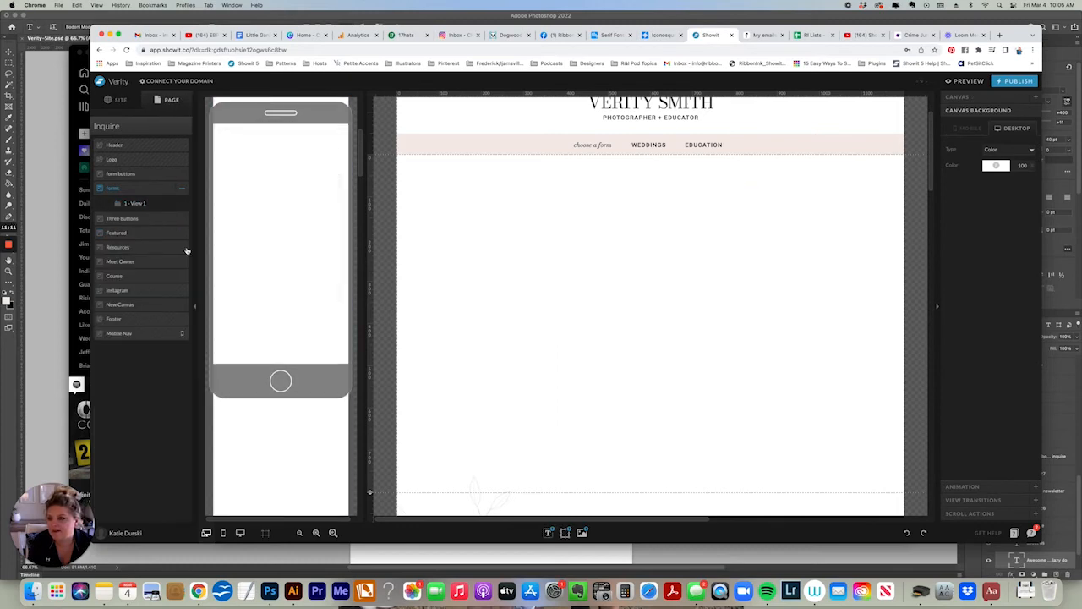
left_click(137, 204)
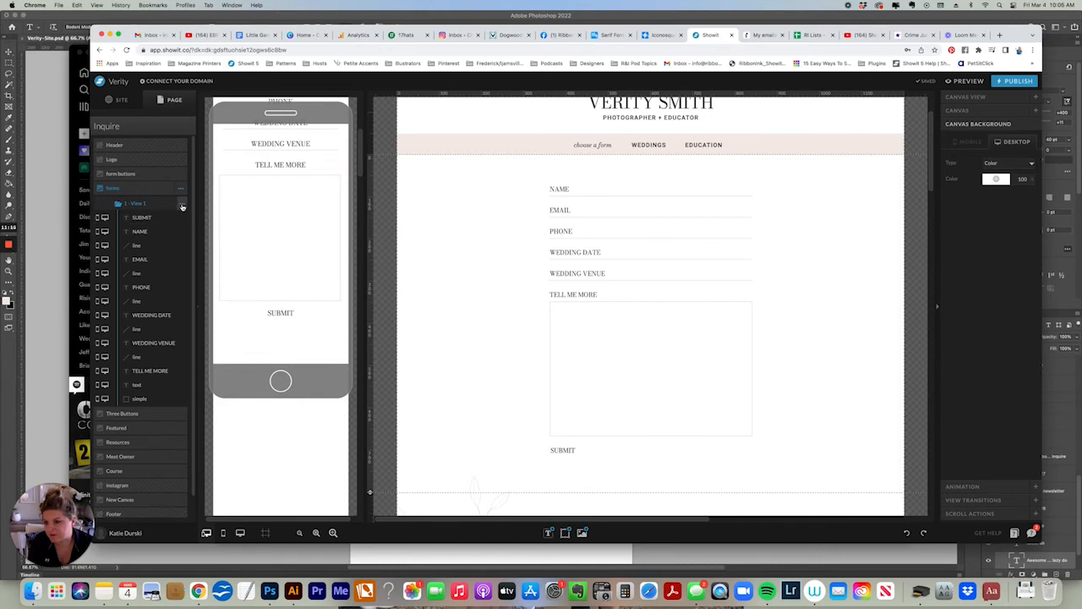
Rename the forms canvas's View 1 to WEDDINGS FORM.
left_click(182, 207)
left_click(182, 220)
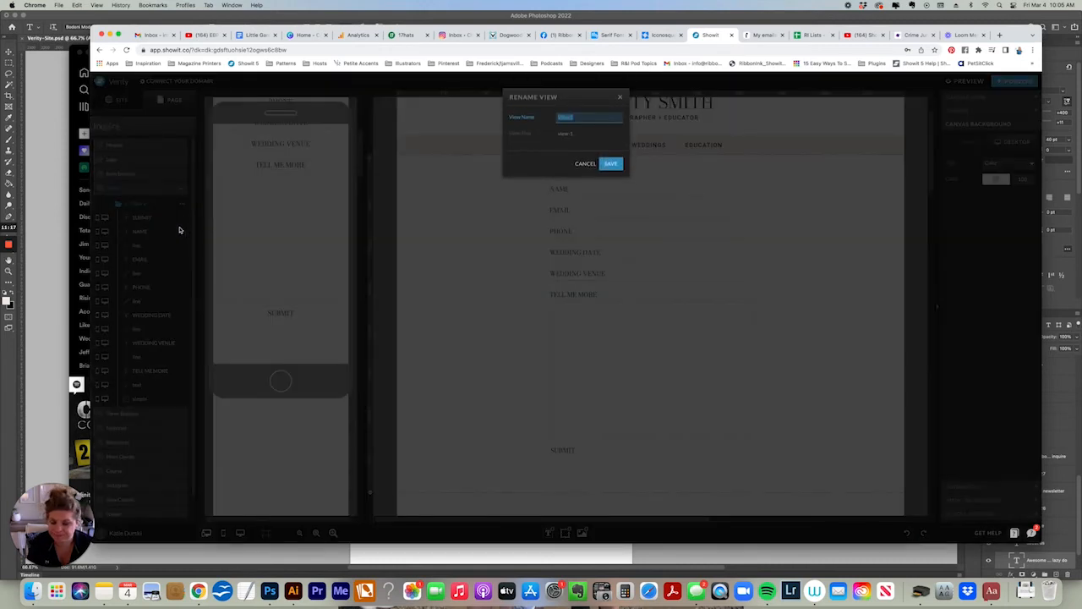
type("WEDDINGS FORM")
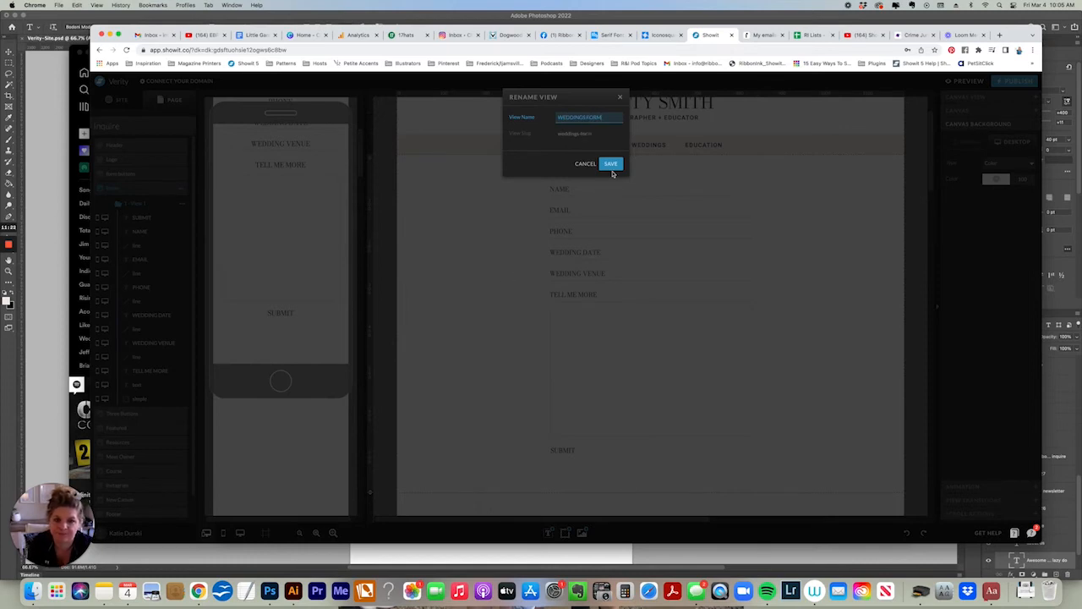
left_click(611, 166)
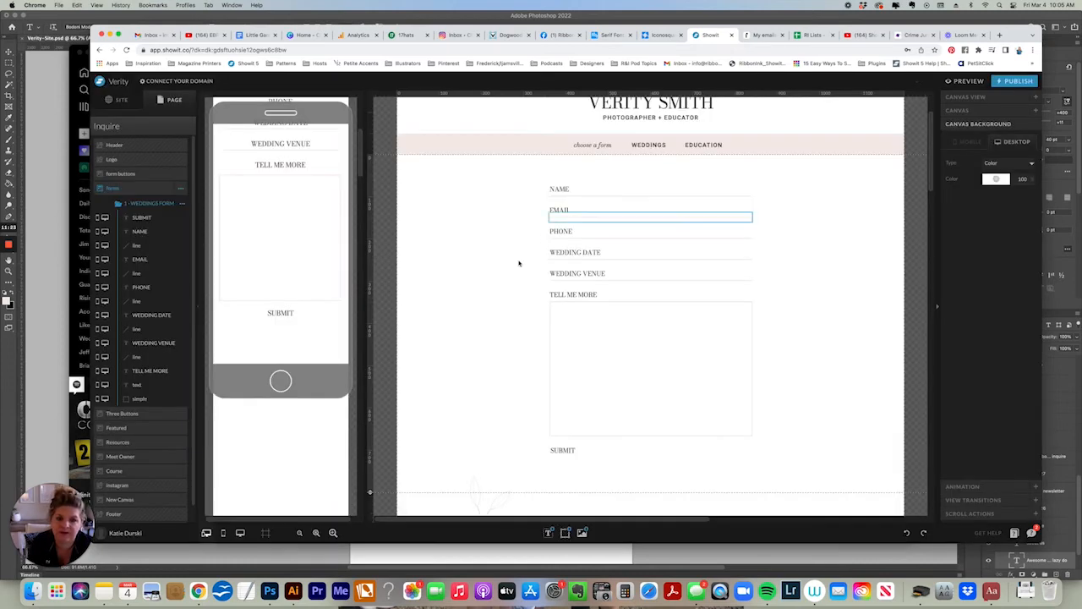
Add a Title text to the WEDDINGS FORM view, place it left of the fields on desktop and make it read WEDDINGS.
mouse_move(546, 535)
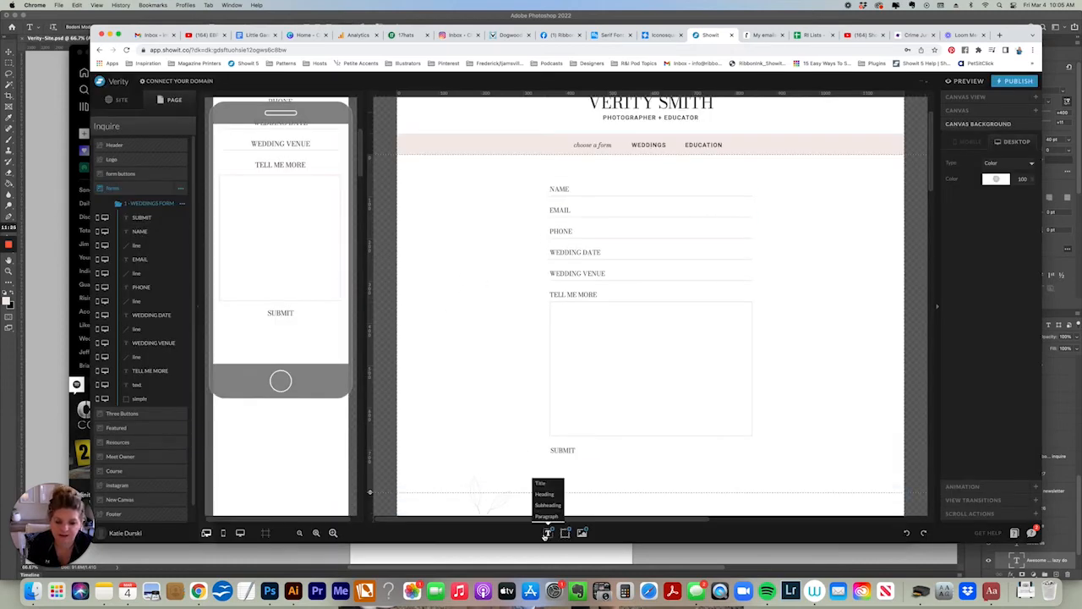
left_click(540, 483)
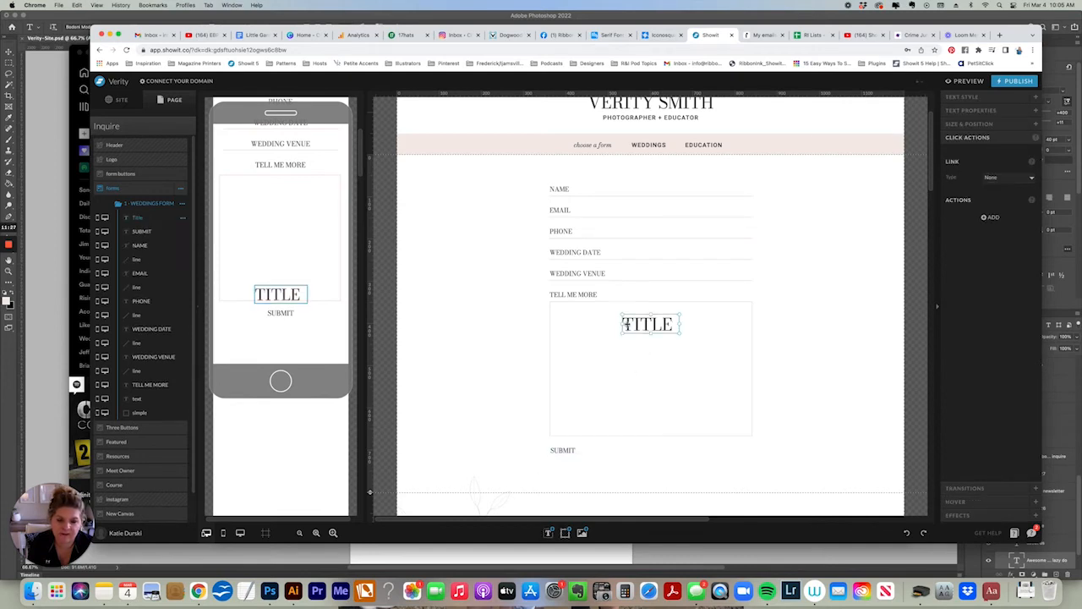
left_click_drag(626, 325, 481, 224)
double_click(482, 221)
double_click(482, 222)
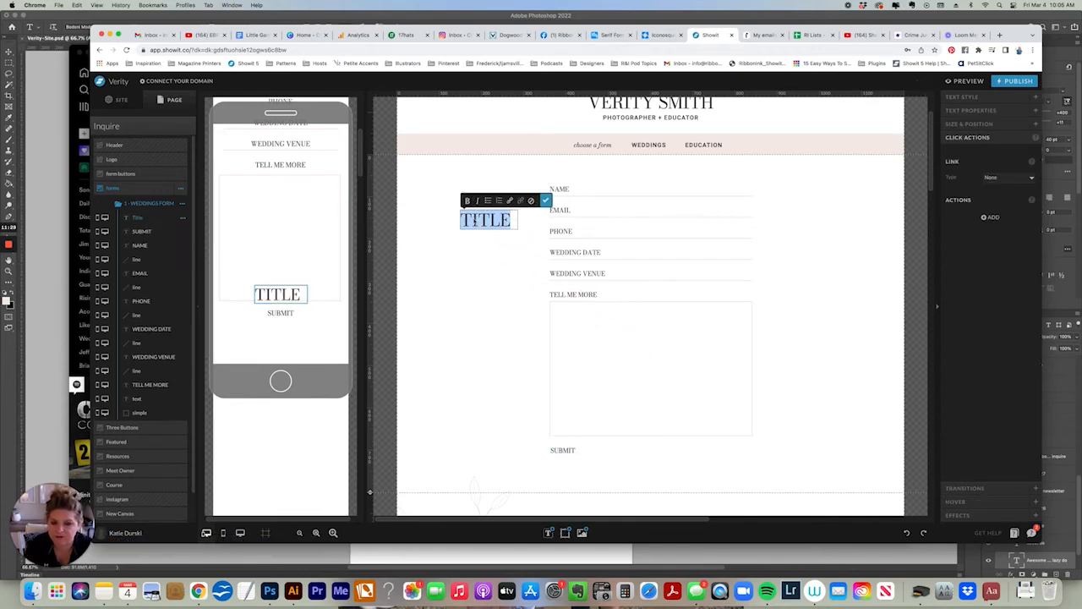
type("WEDDINGS")
key("Escape")
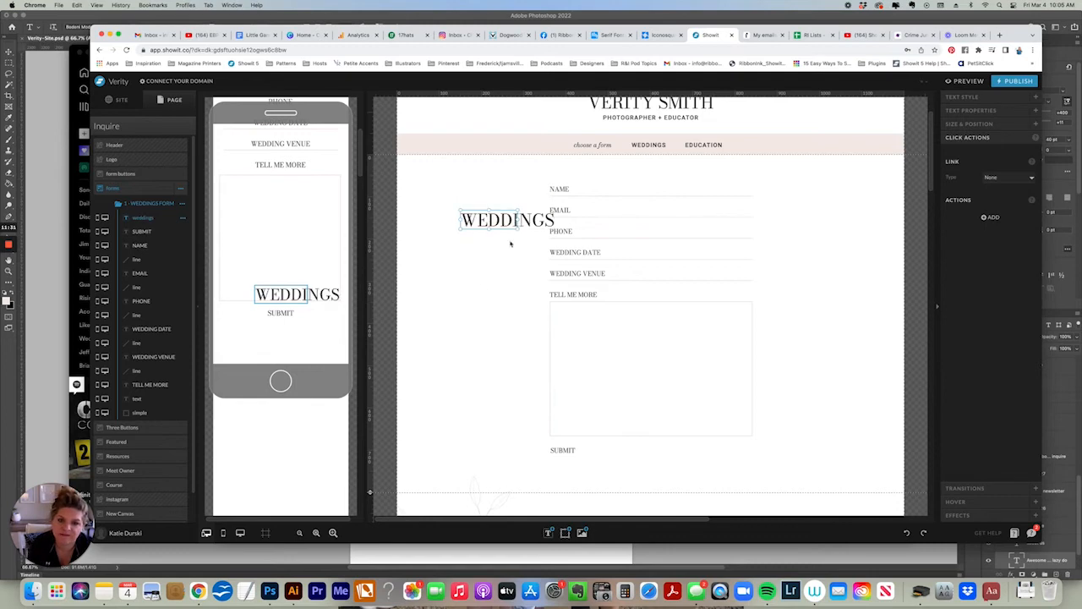
Set the desktop WEDDINGS title's font size to 100 and enlarge its text box to about 674 px wide.
left_click_drag(517, 228, 622, 251)
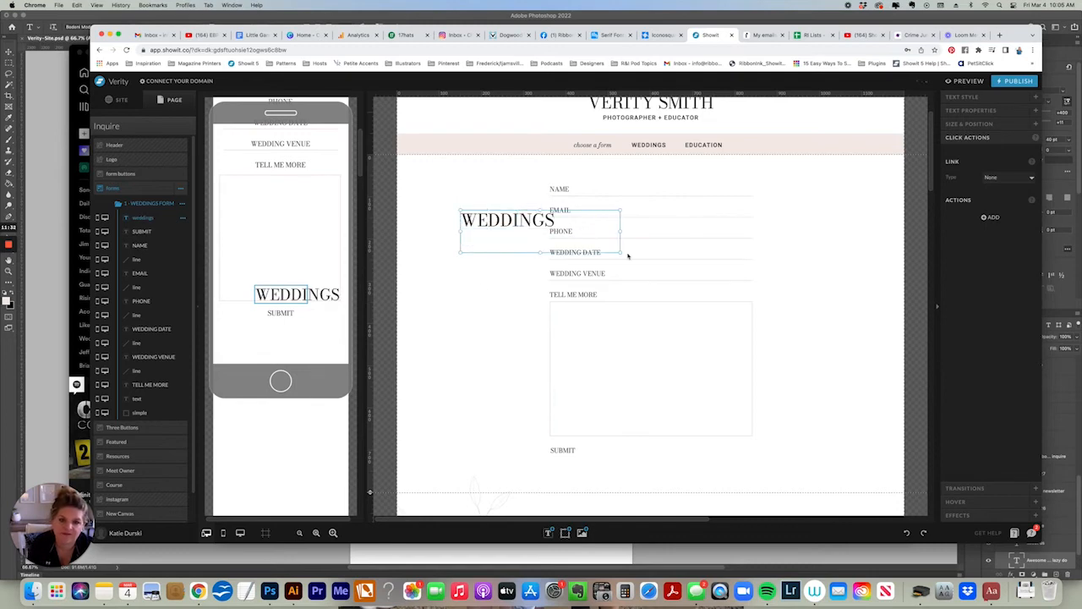
left_click(961, 96)
left_click(968, 115)
double_click(1021, 184)
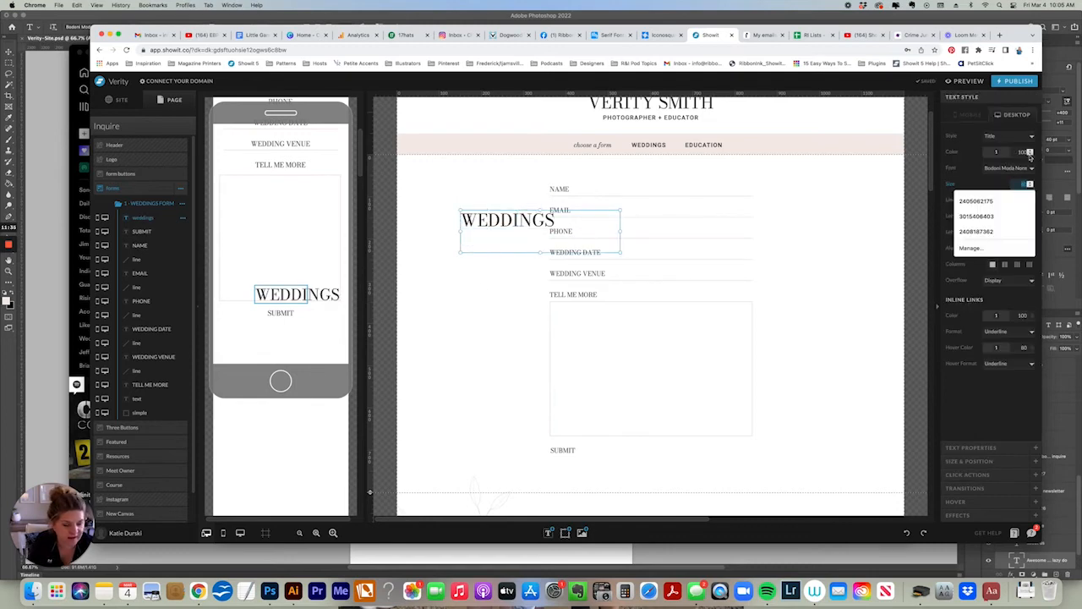
type("35100")
key("Return")
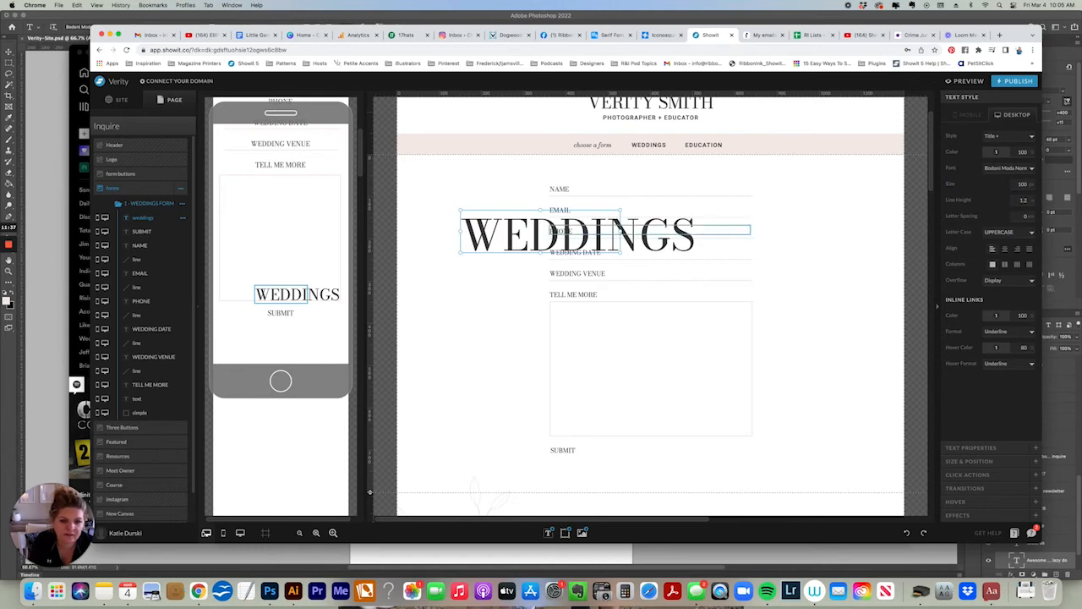
left_click_drag(620, 231, 746, 231)
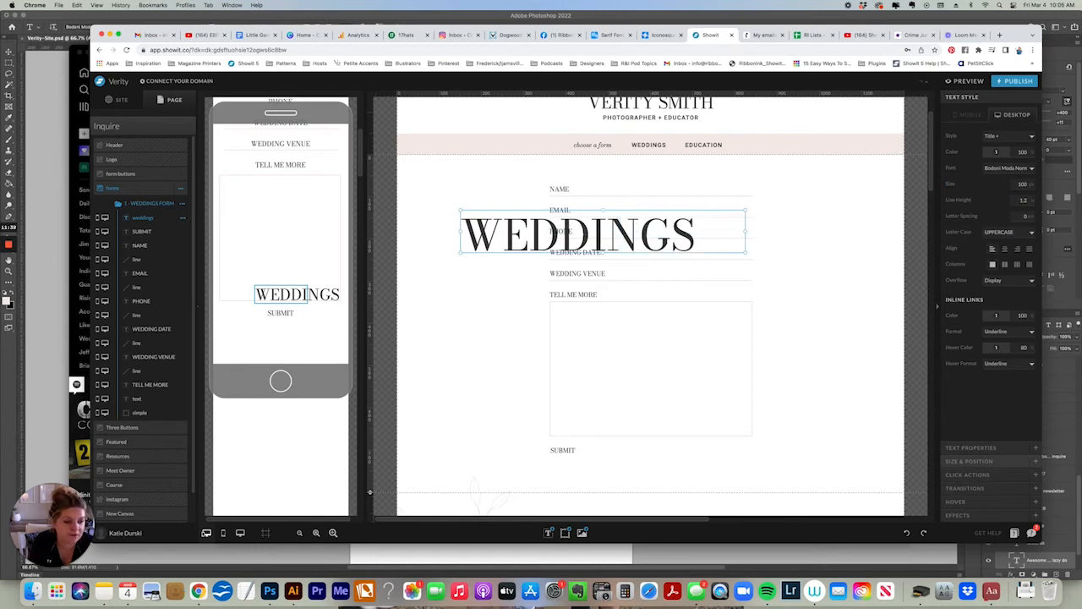
Rotate the desktop WEDDINGS title to read vertically from bottom to top and place it left of the form fields.
left_click(968, 461)
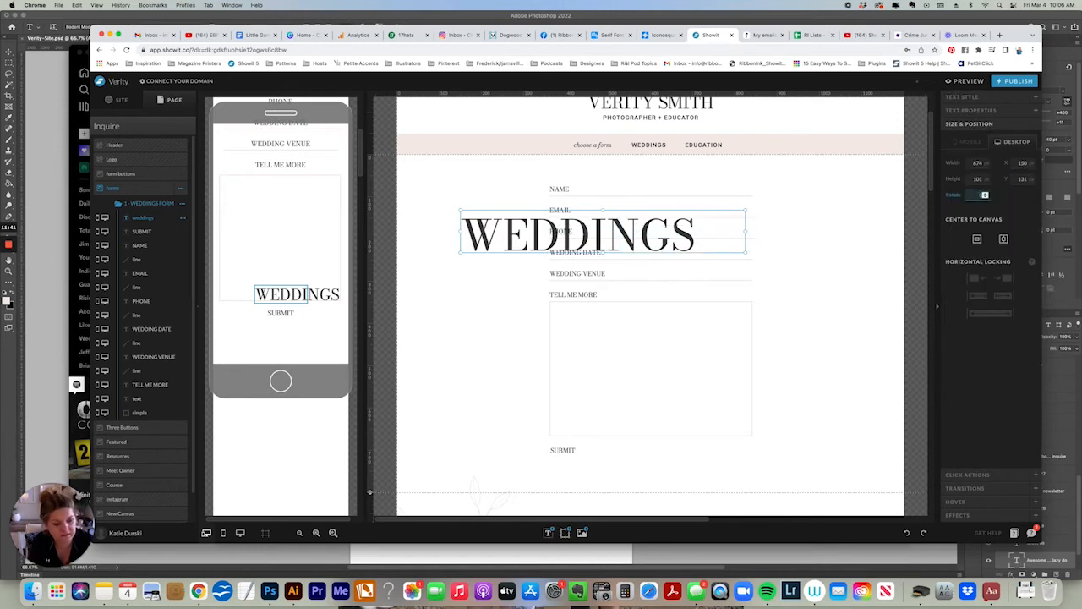
key("Return")
left_click_drag(604, 247, 480, 325)
Set the desktop WEDDINGS title's color opacity to 50.
left_click(963, 97)
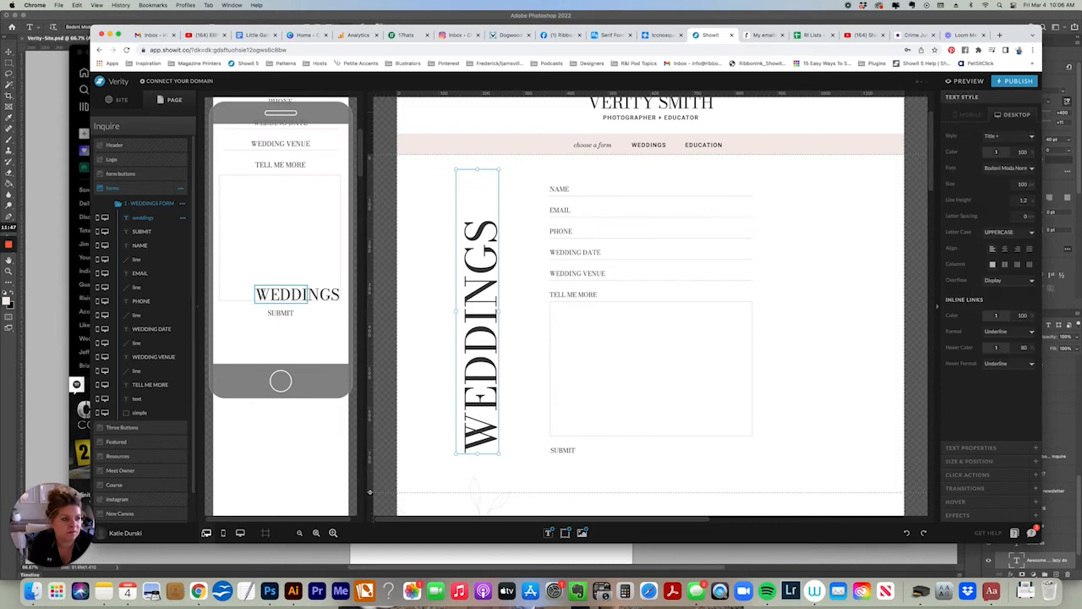
left_click(1022, 153)
type("50")
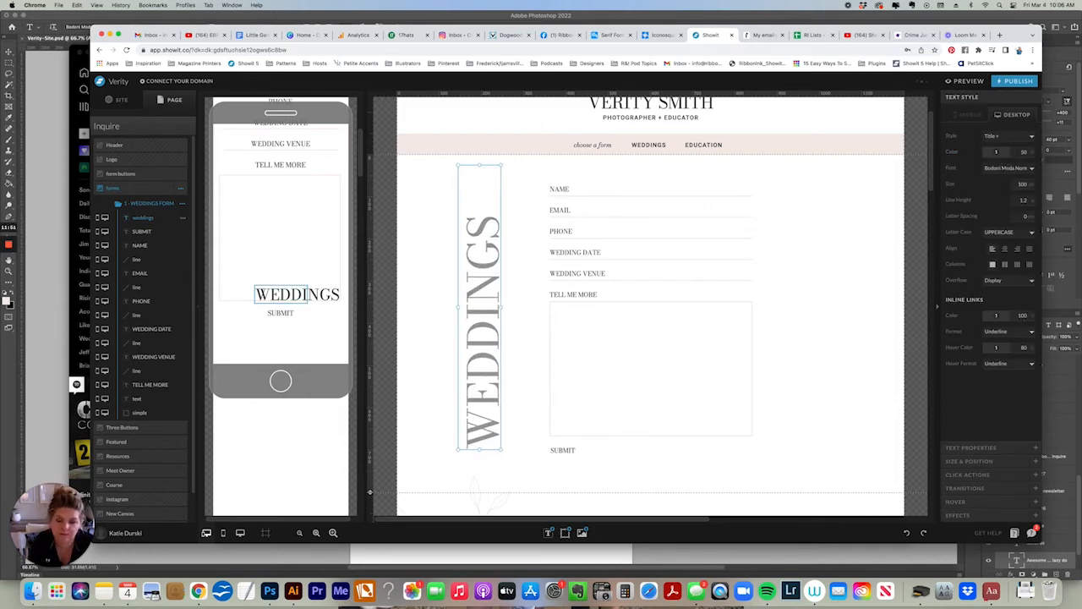
left_click(370, 491)
scroll(281, 321, "up", 3)
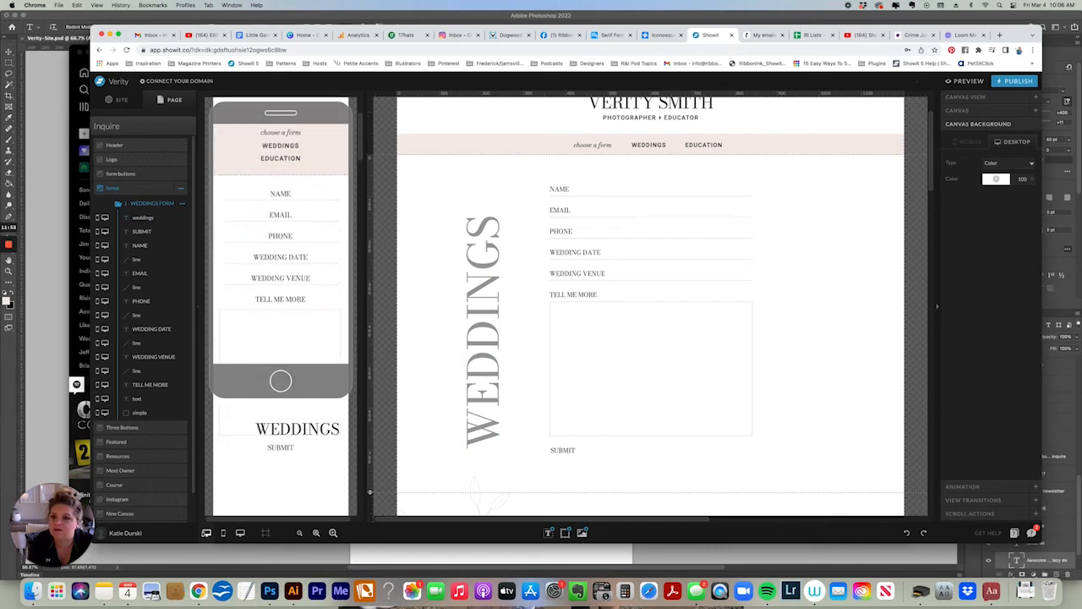
Move the mobile WEDDINGS title to the top of the form and set its color opacity to 50.
scroll(281, 321, "down", 1)
left_click(281, 326)
left_click_drag(284, 391, 345, 151)
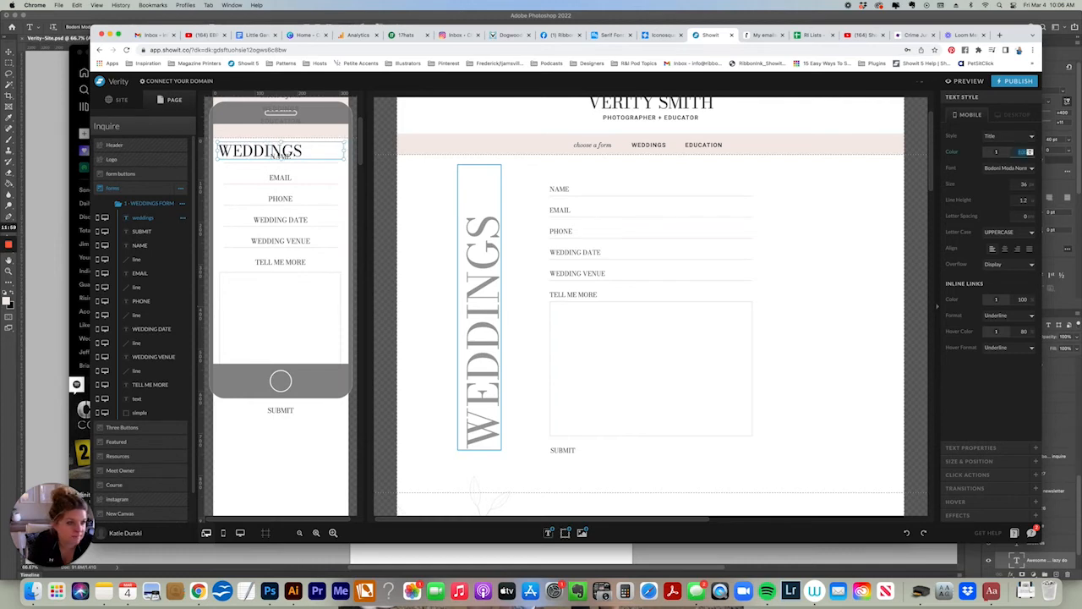
Shift all mobile WEDDINGS FORM elements from SUBMIT through the simple box down so they clear the WEDDINGS title.
left_click(142, 232)
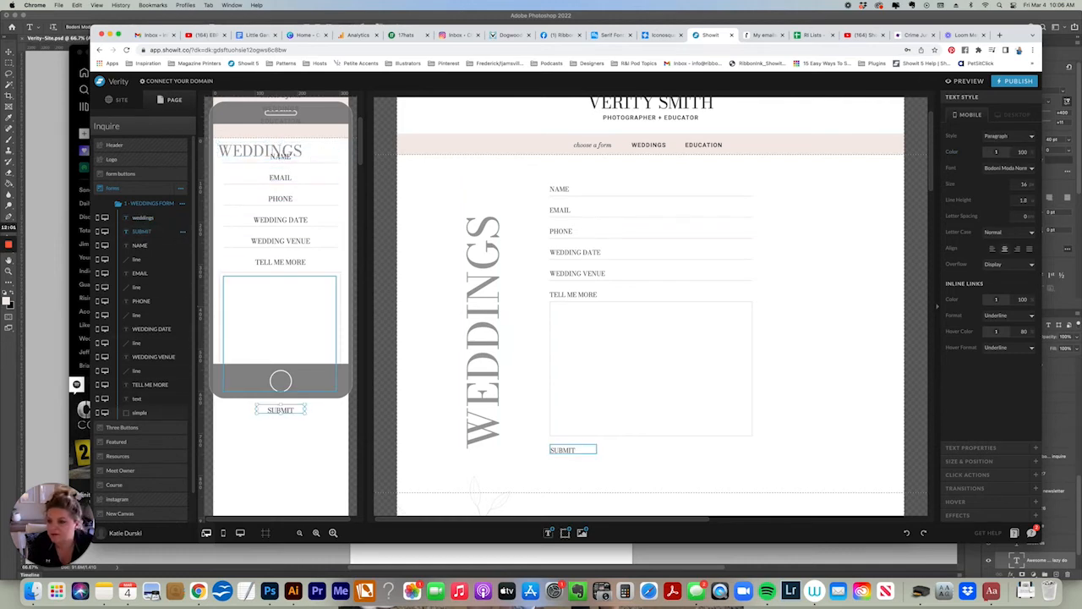
left_click(140, 412, "shift")
key("shift+Down")
key("shift+Down")
key("shift+Down")
key("shift+Down")
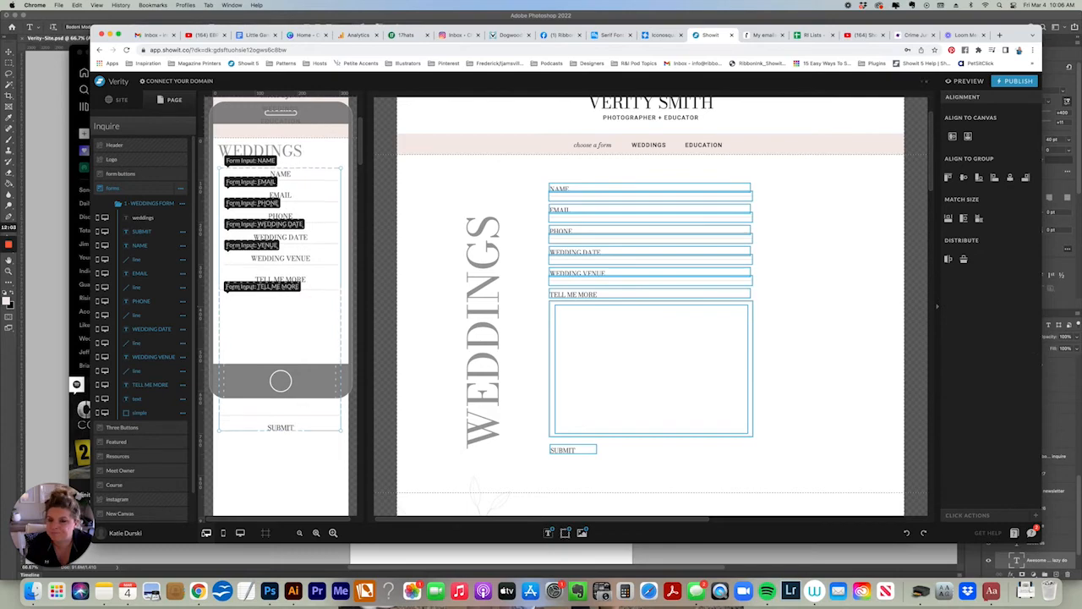
left_click(271, 152)
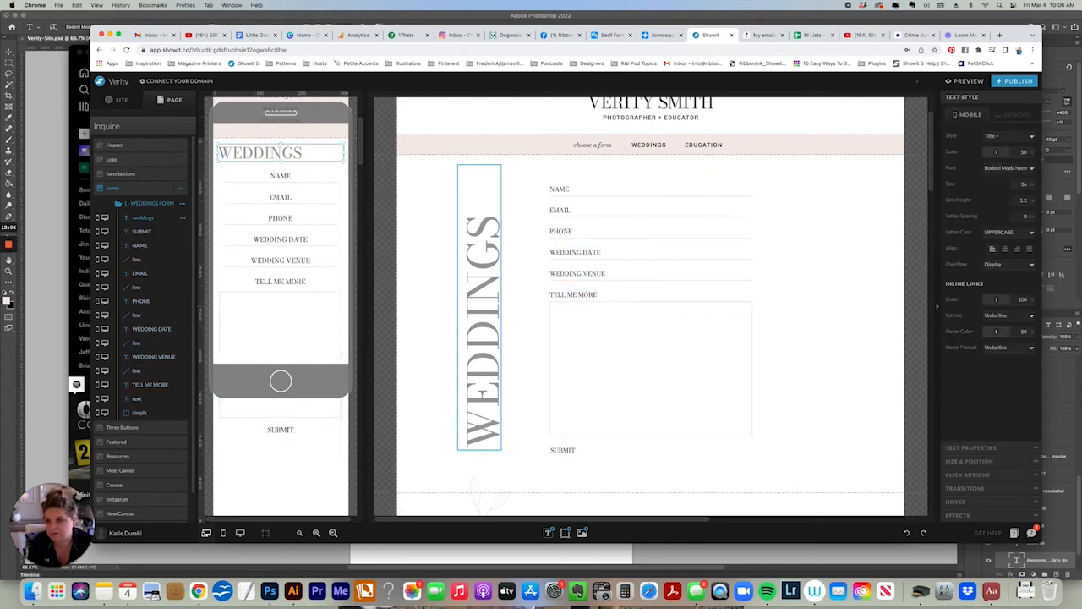
double_click(148, 203)
key("Escape")
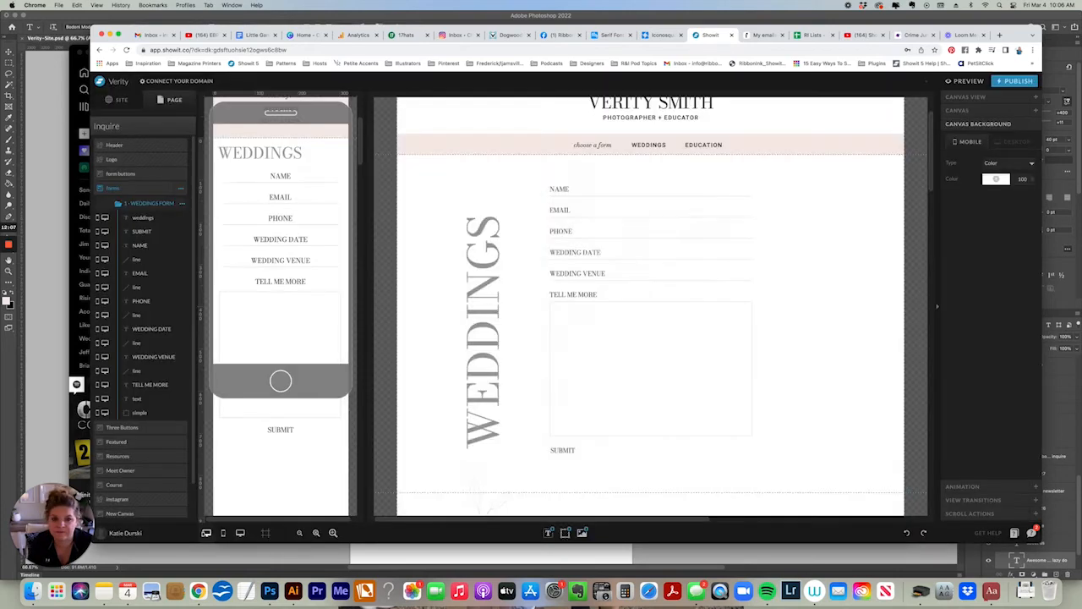
left_click(143, 203)
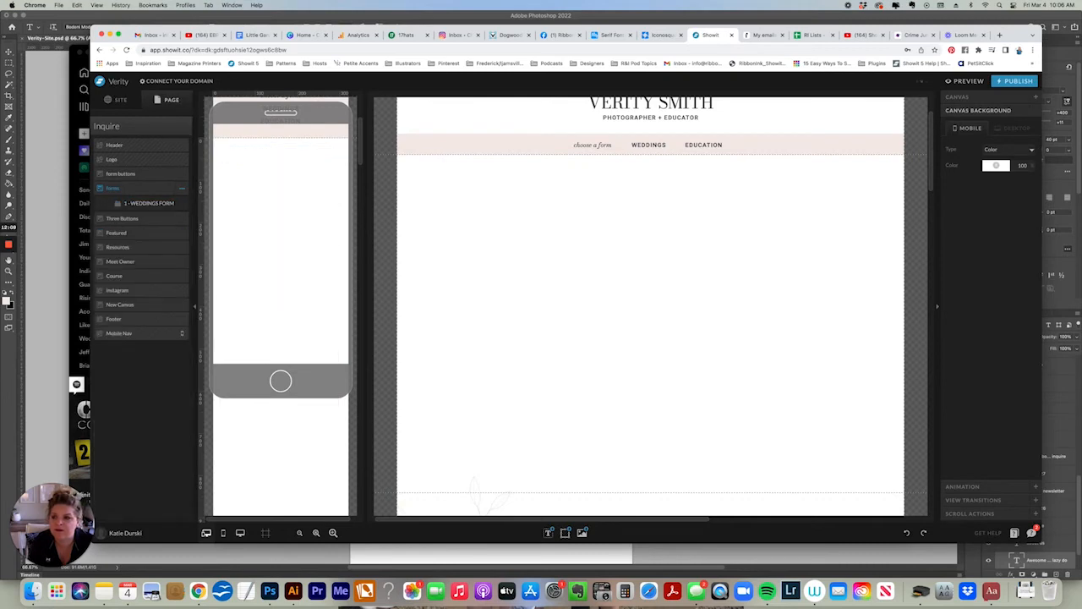
left_click(149, 203)
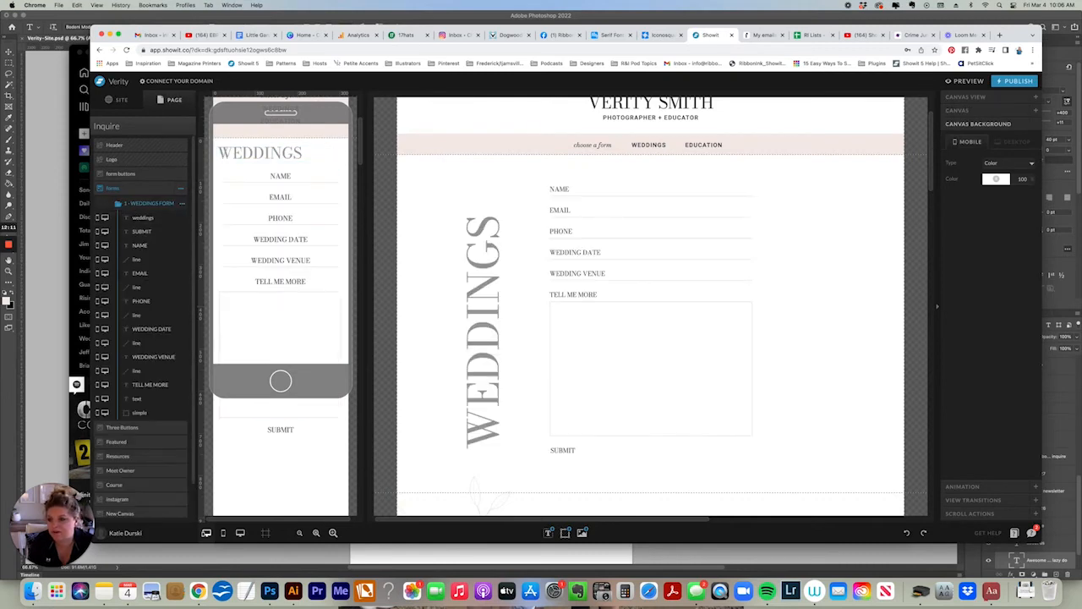
left_click(148, 203)
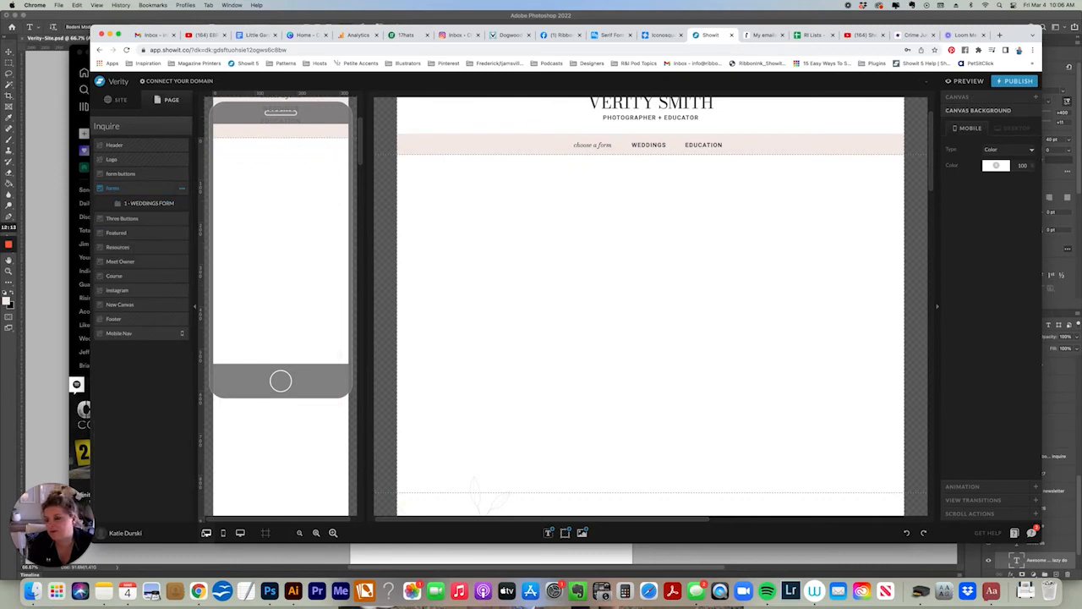
left_click(149, 203)
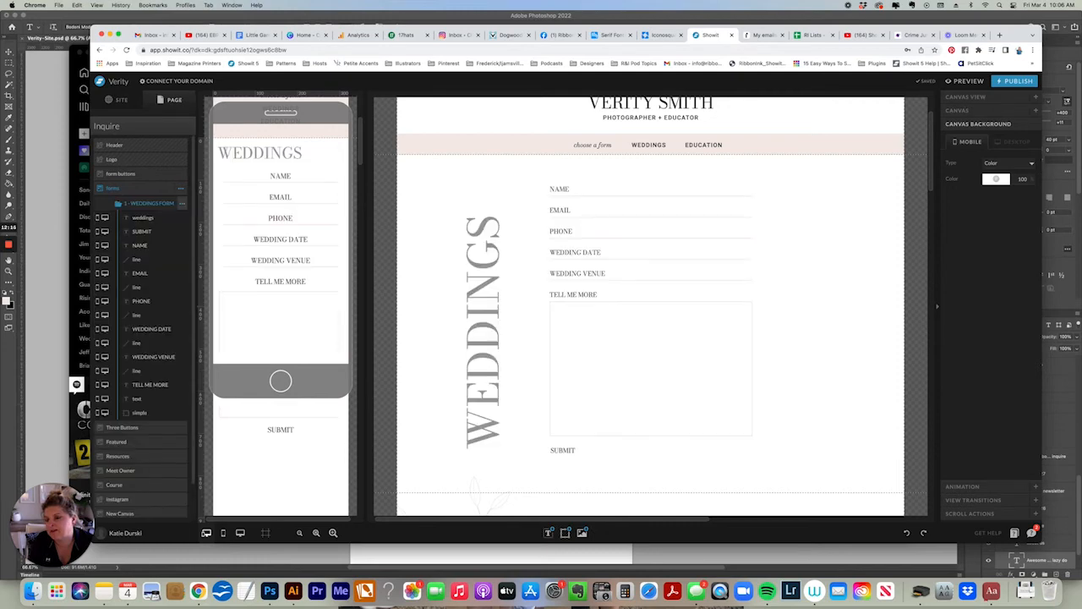
Duplicate the WEDDINGS FORM view and rename the copy EDUCATION FORM.
left_click(182, 204)
left_click(182, 226)
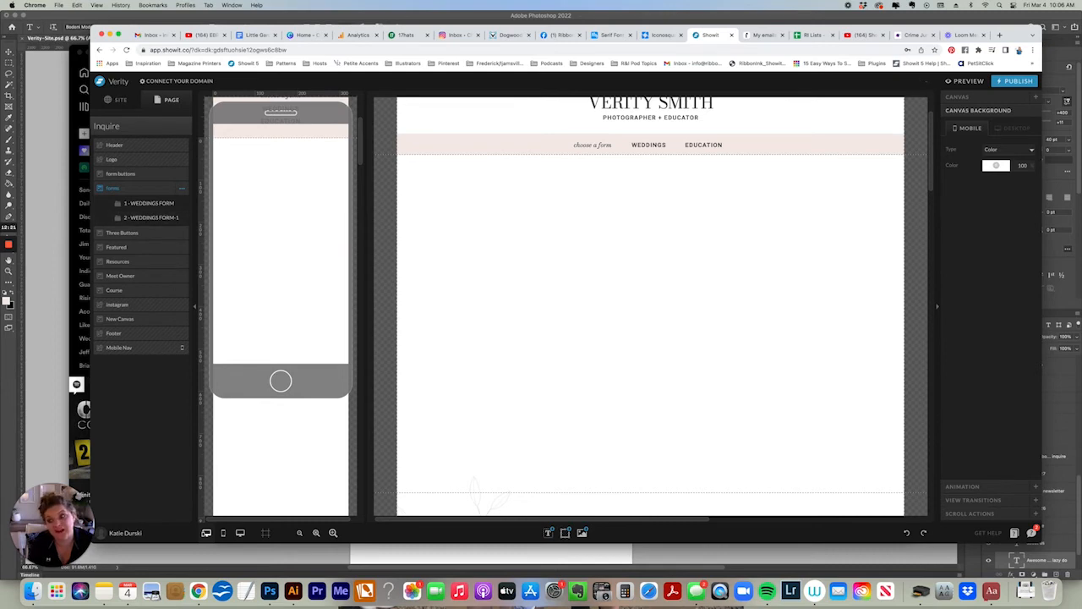
left_click(152, 217)
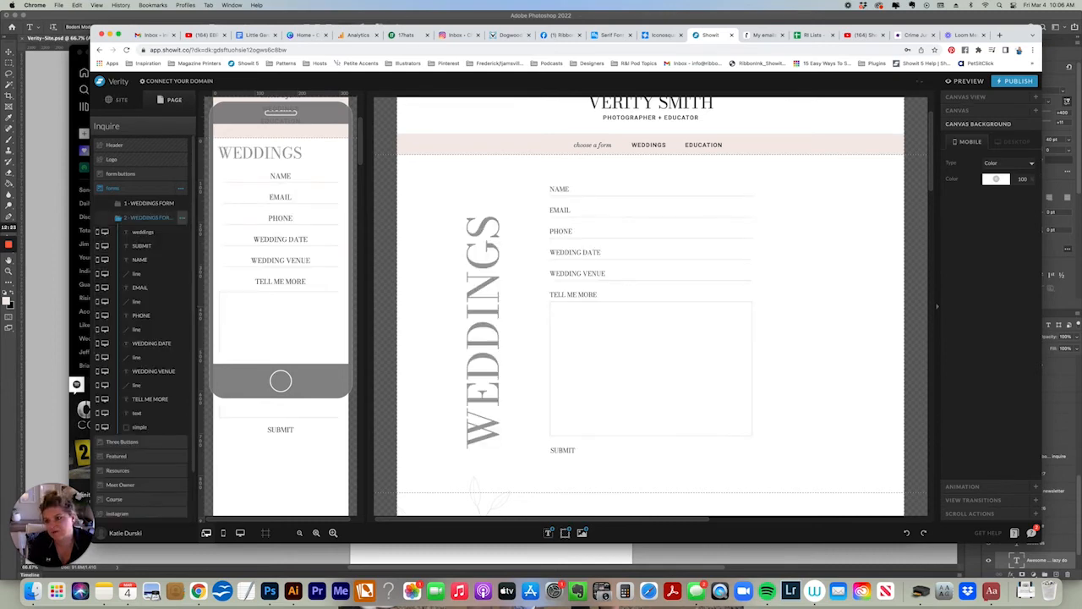
left_click(182, 218)
left_click(181, 230)
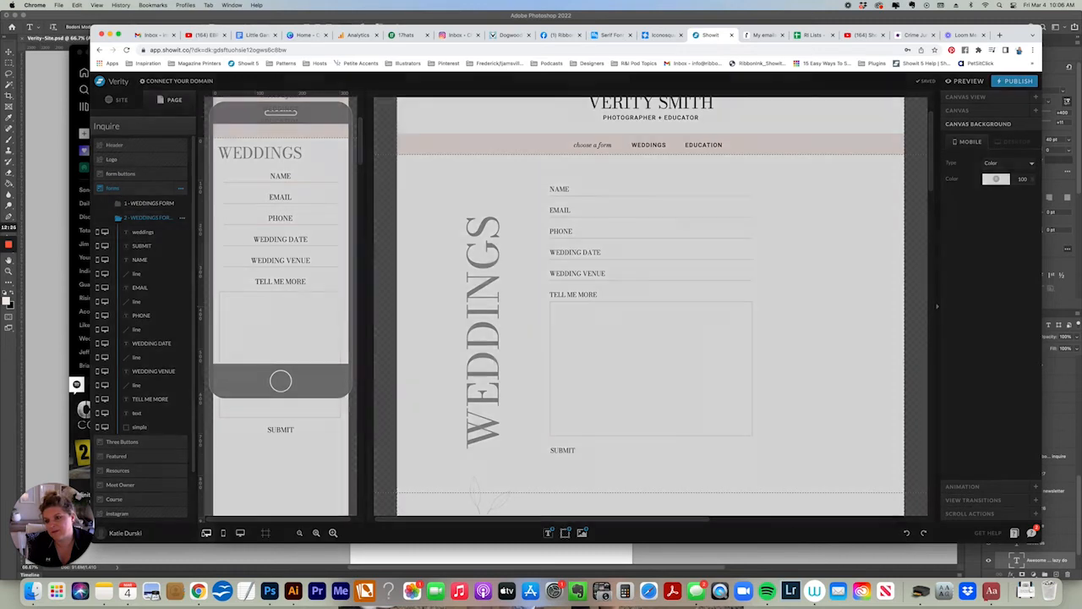
type("EDUCATION FORM")
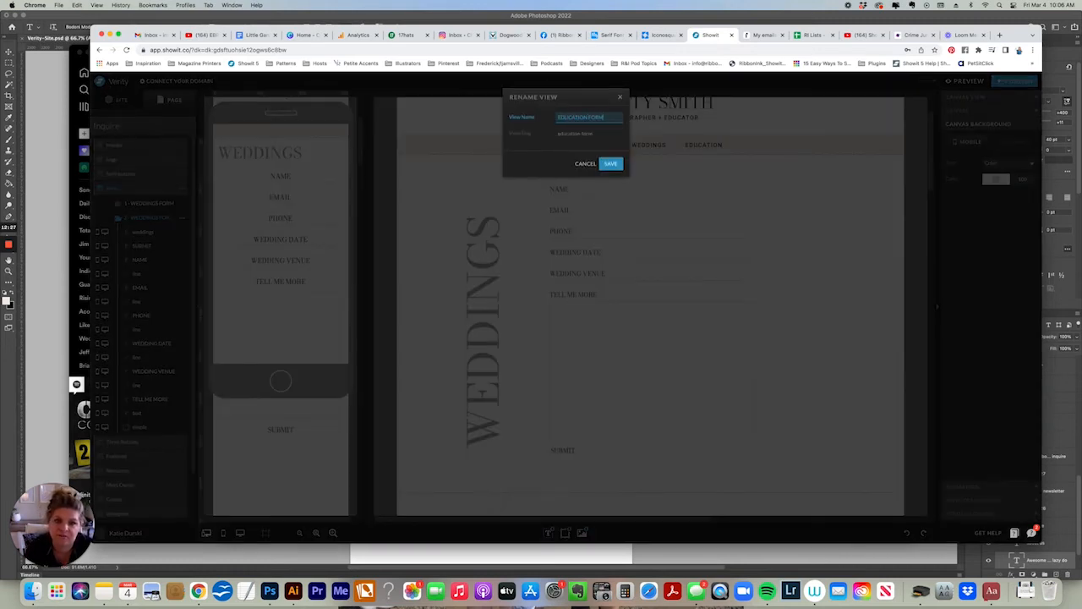
key("Return")
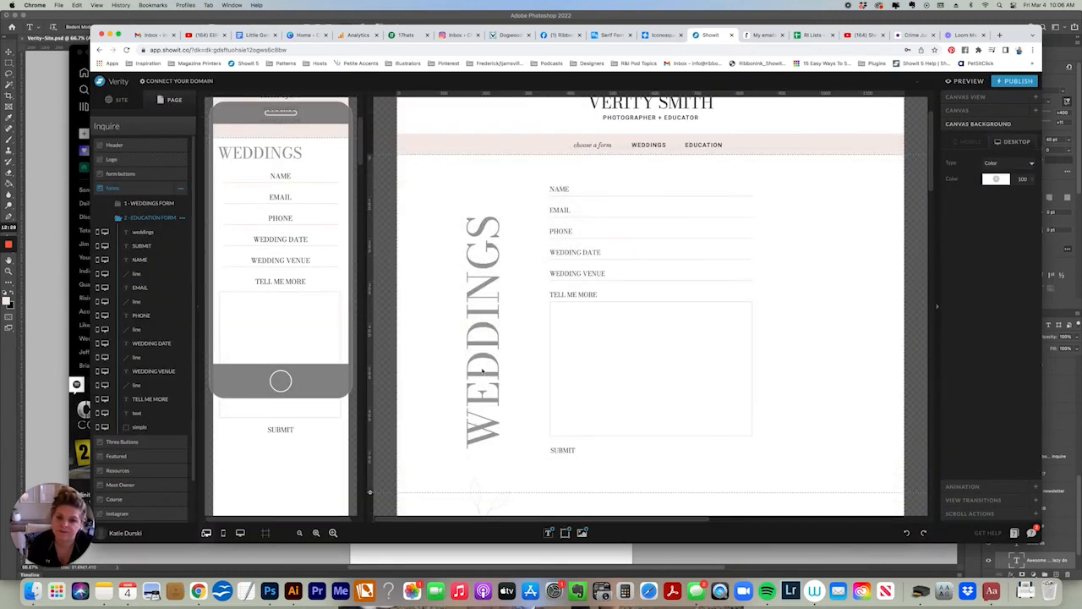
Change the vertical title in the EDUCATION FORM view to read EDUCATION.
double_click(489, 404)
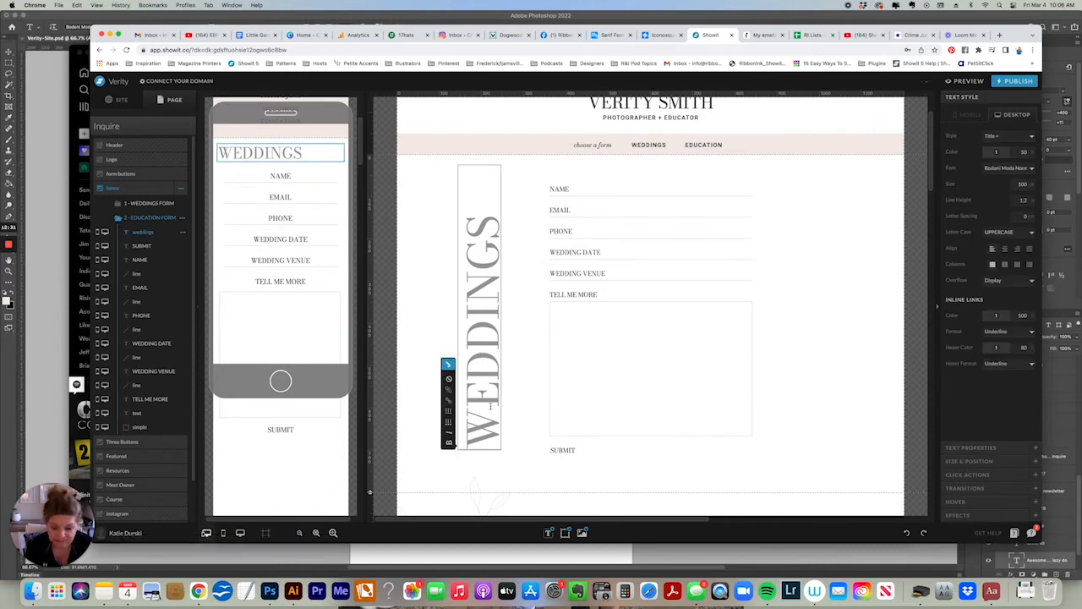
key("super+a")
type("EDUCATION")
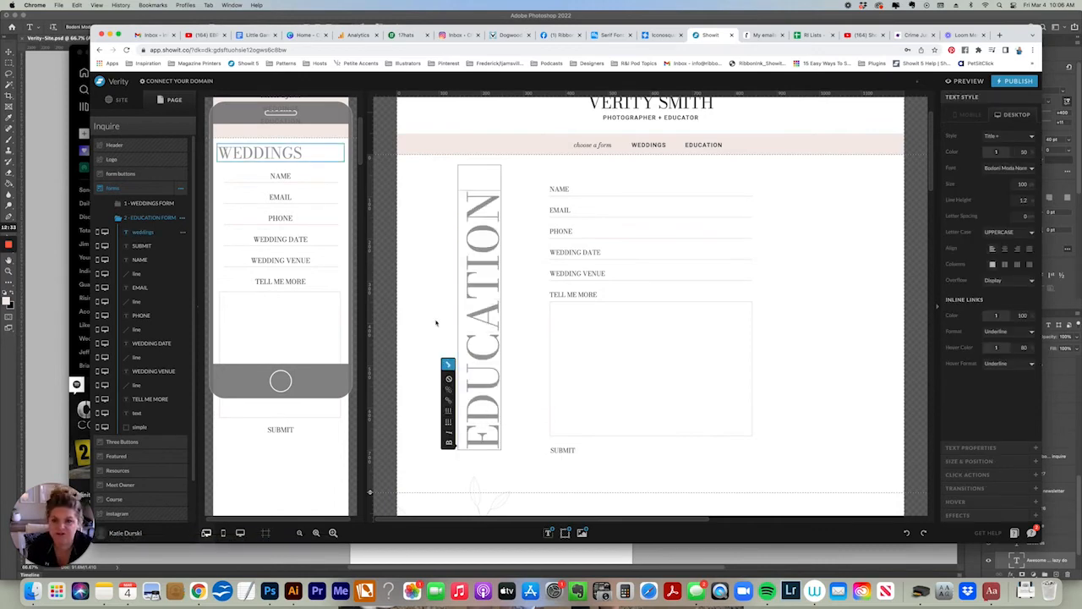
key("Escape")
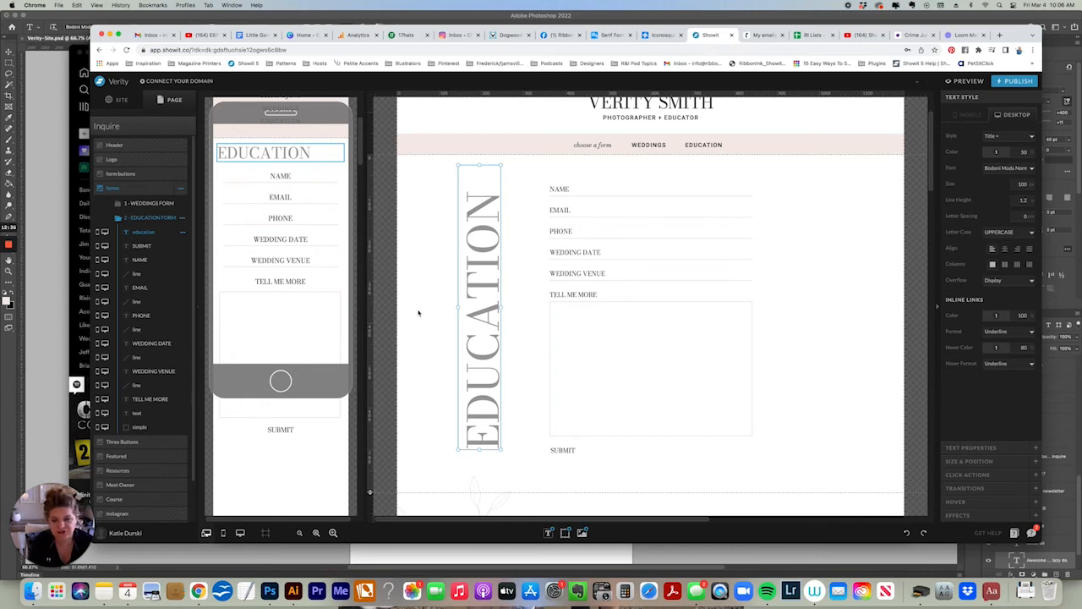
left_click(418, 313)
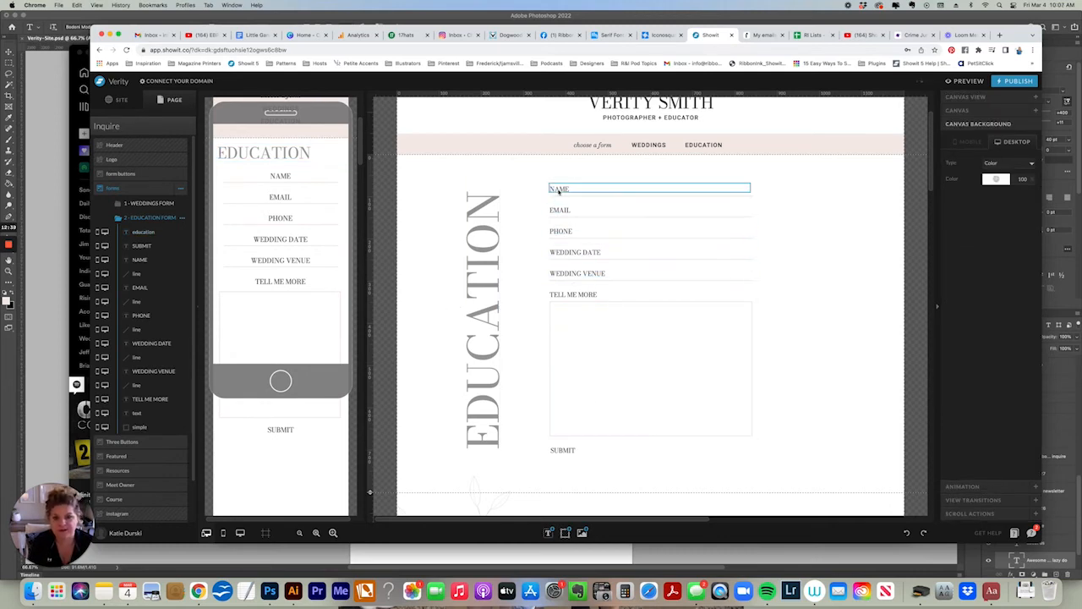
Replace the WEDDING DATE field's text in the EDUCATION FORM view with BUSINESS NAME and set its form label to BUSINESS NAME.
double_click(562, 251)
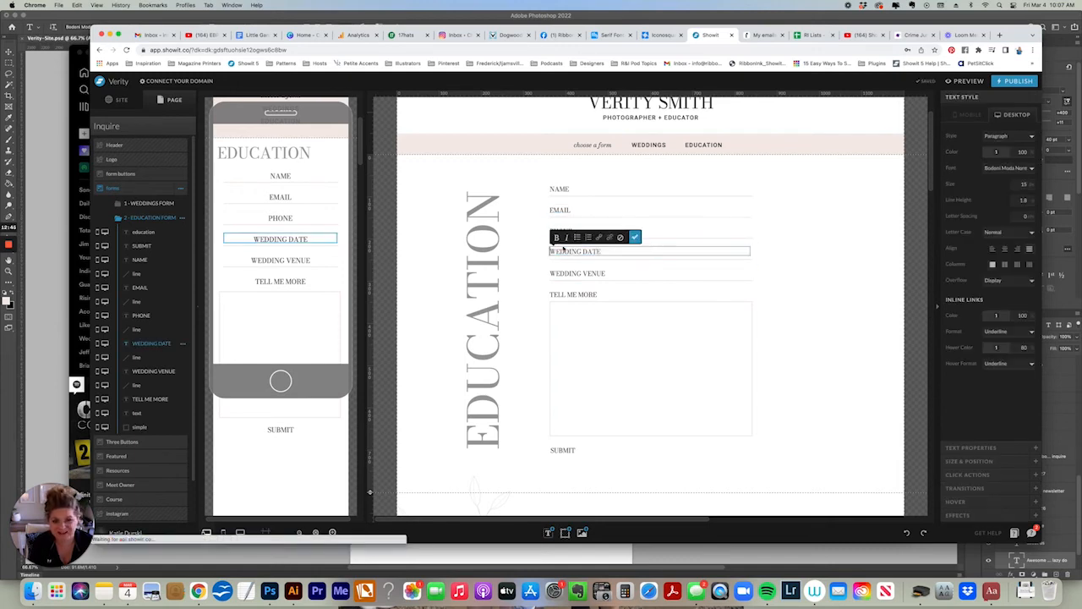
type("BUSINESS NAME")
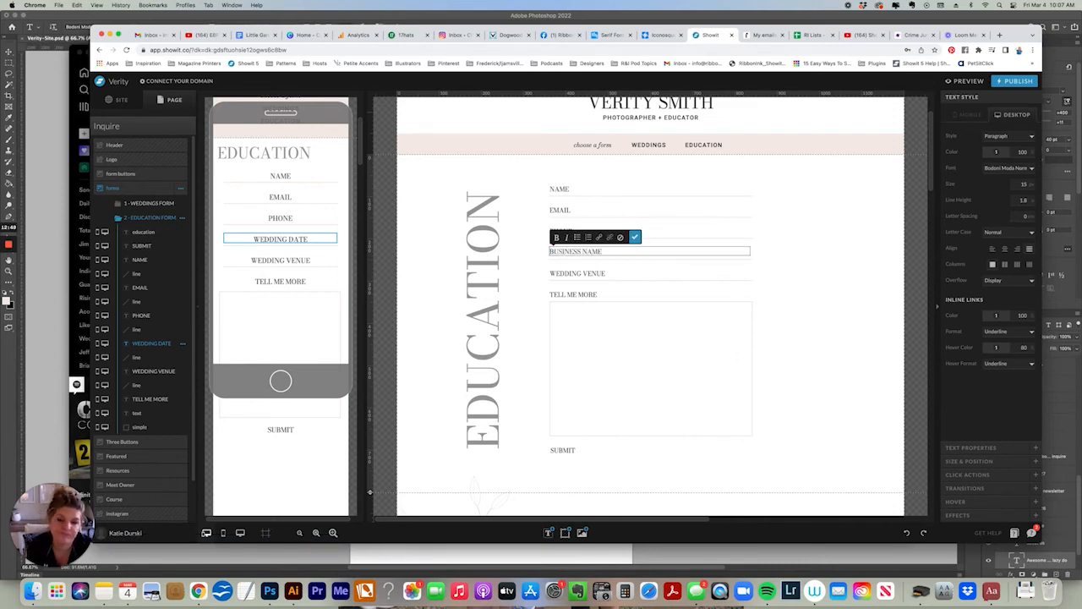
key("Escape")
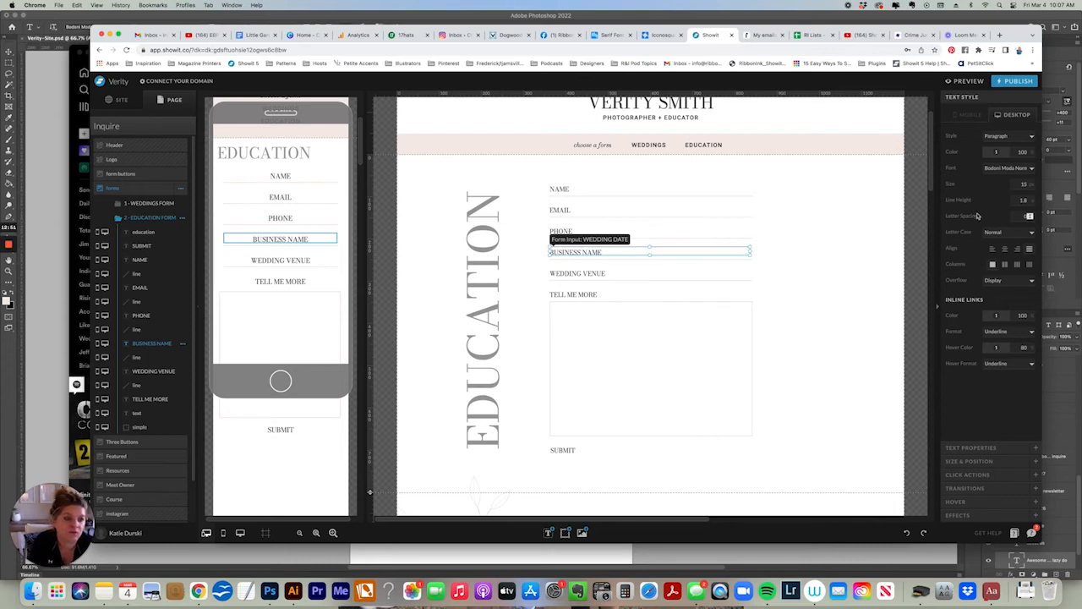
left_click(967, 451)
left_click(1019, 212)
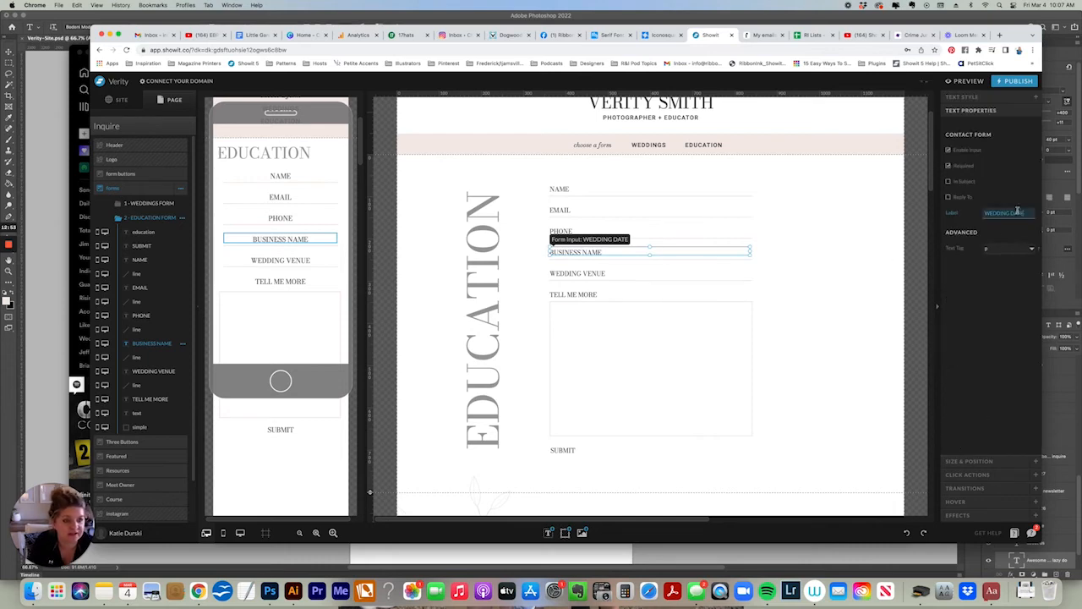
type("BuSINES")
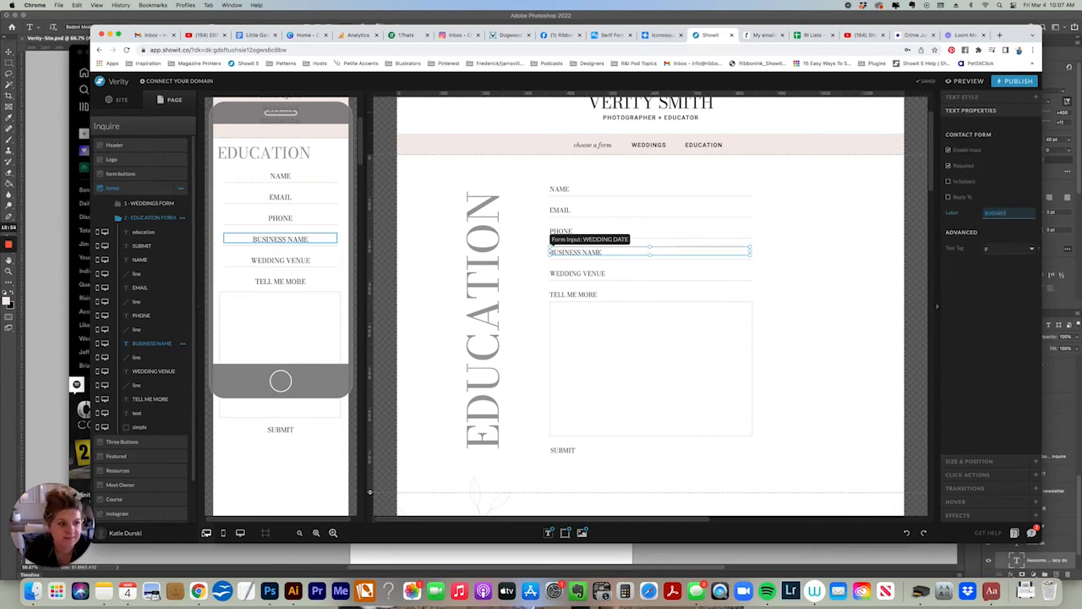
type("S NAME")
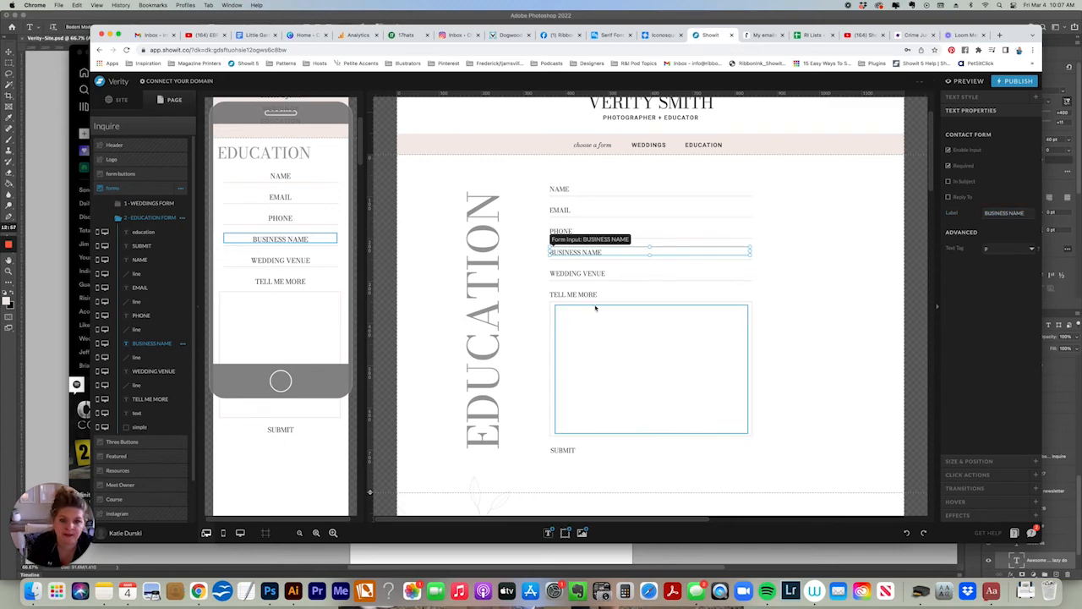
left_click(537, 291)
Replace the WEDDING VENUE field's text in the EDUCATION FORM view with YEARS IN BUSINESS and set its form label to match.
double_click(563, 273)
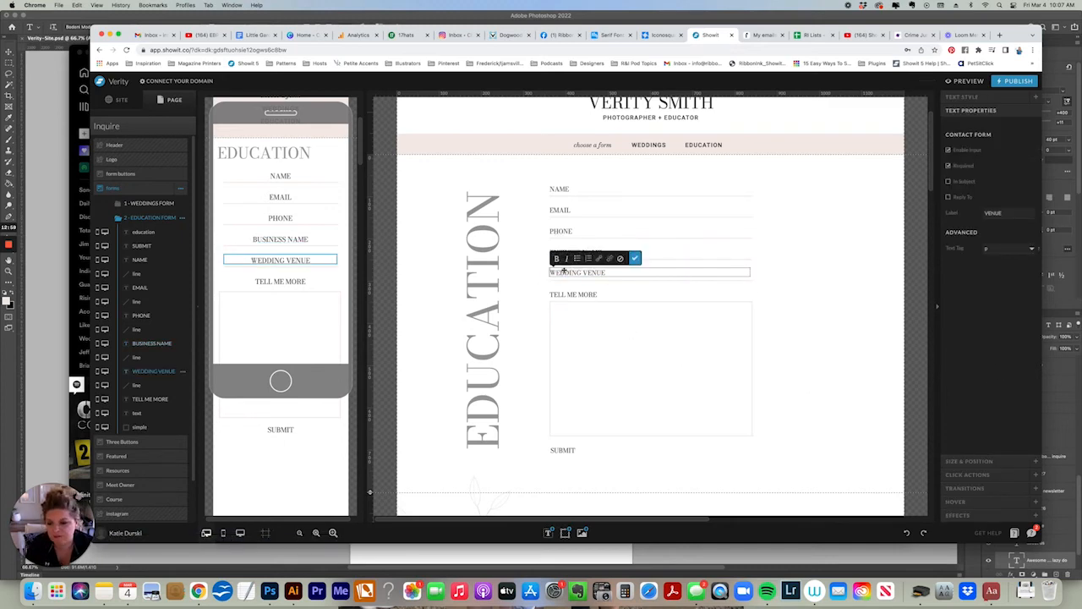
key("super+a")
type("YEARS IN BUSIN")
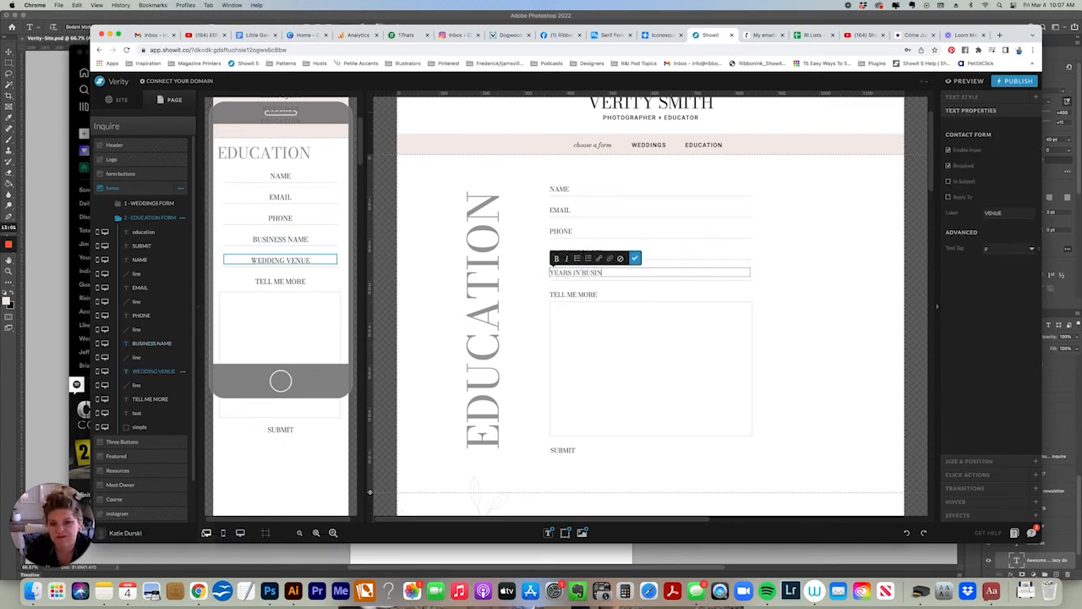
key("Escape")
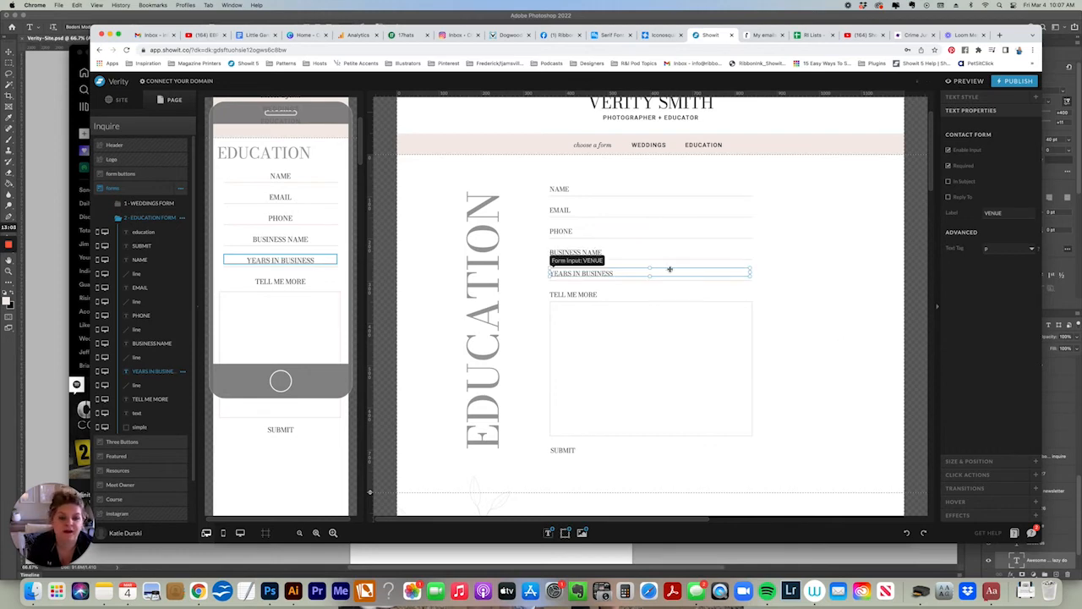
double_click(1002, 215)
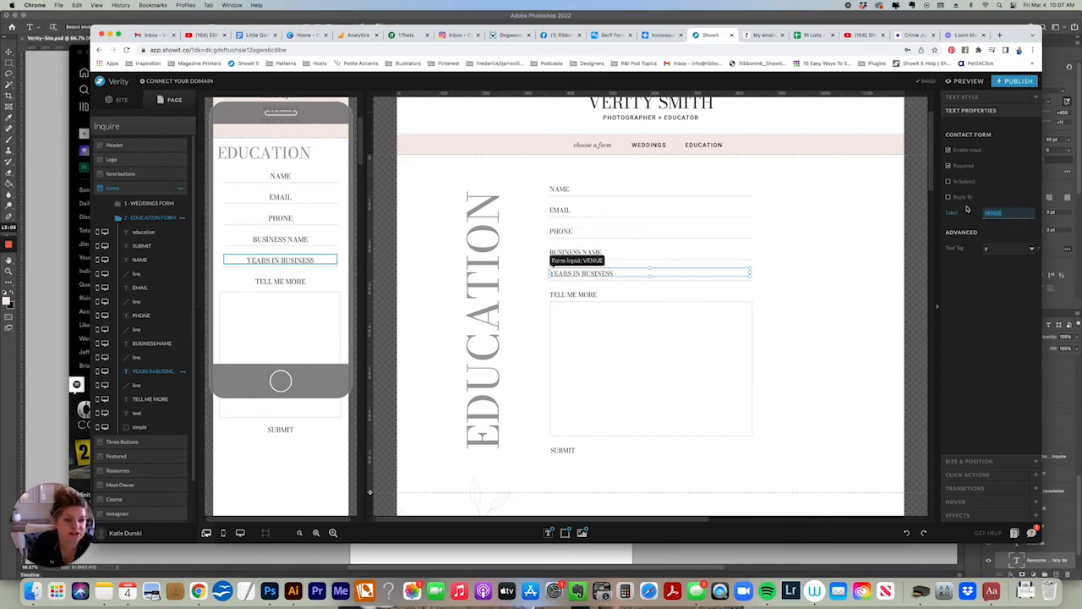
type("YEARS IN BUSINESS")
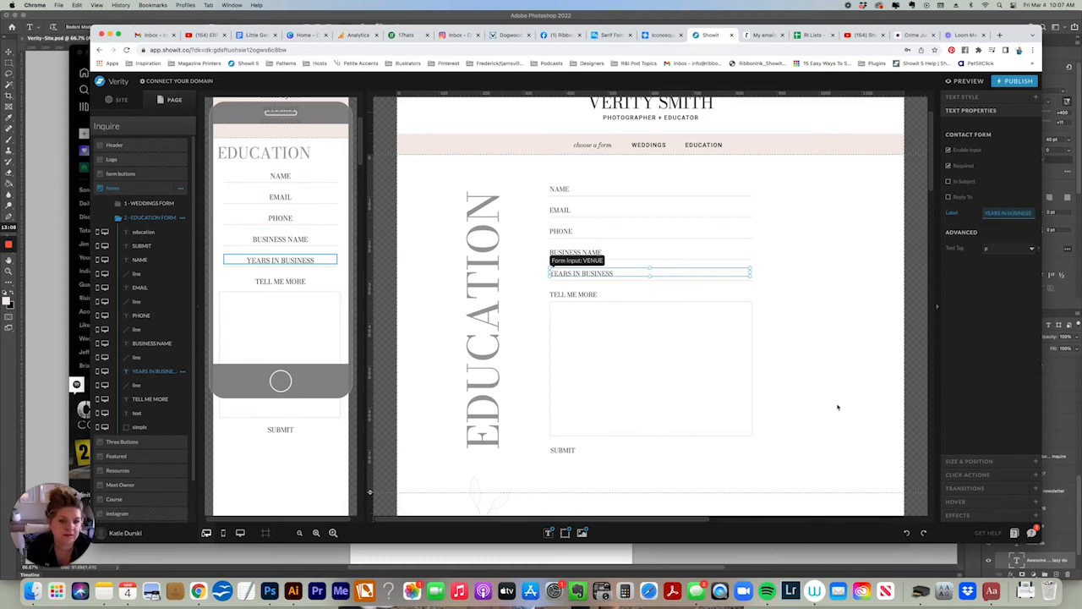
left_click(818, 424)
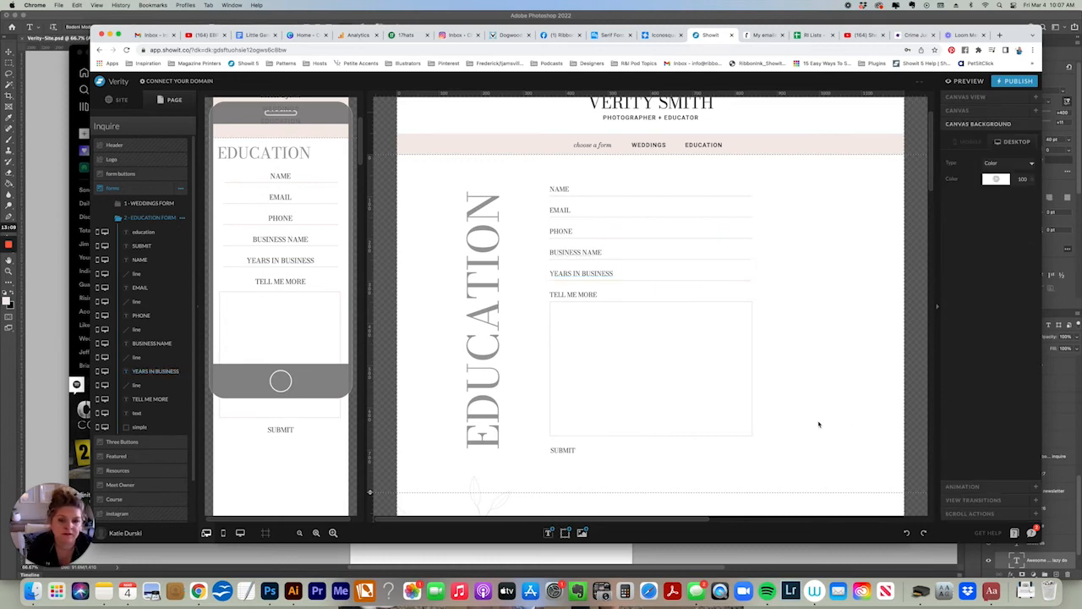
Compare the WEDDINGS FORM and EDUCATION FORM views, and inspect the NAME field's contact form settings in the weddings view.
left_click(143, 203)
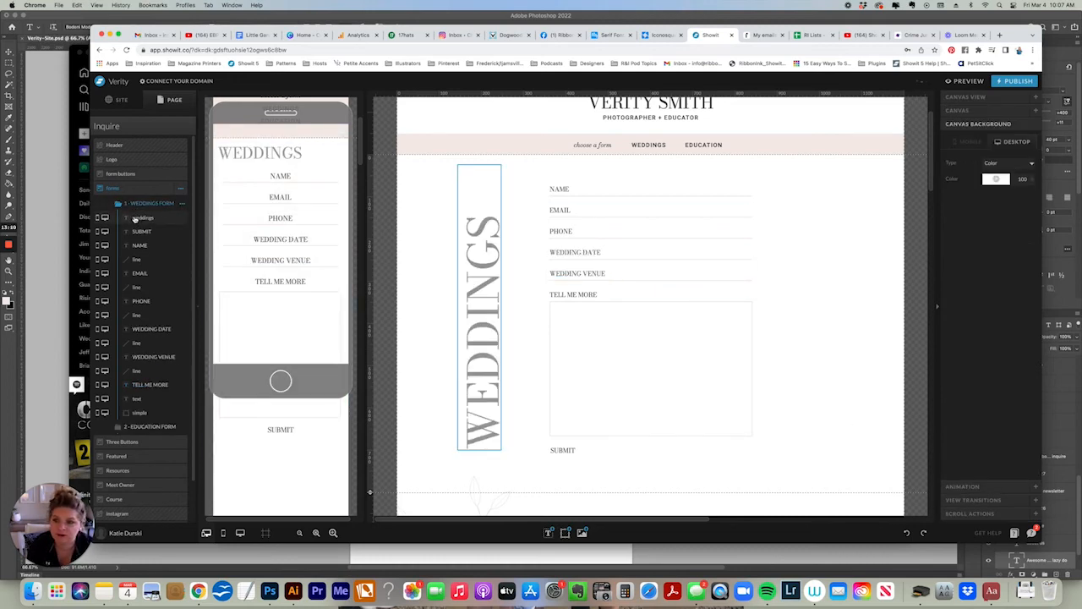
left_click(149, 427)
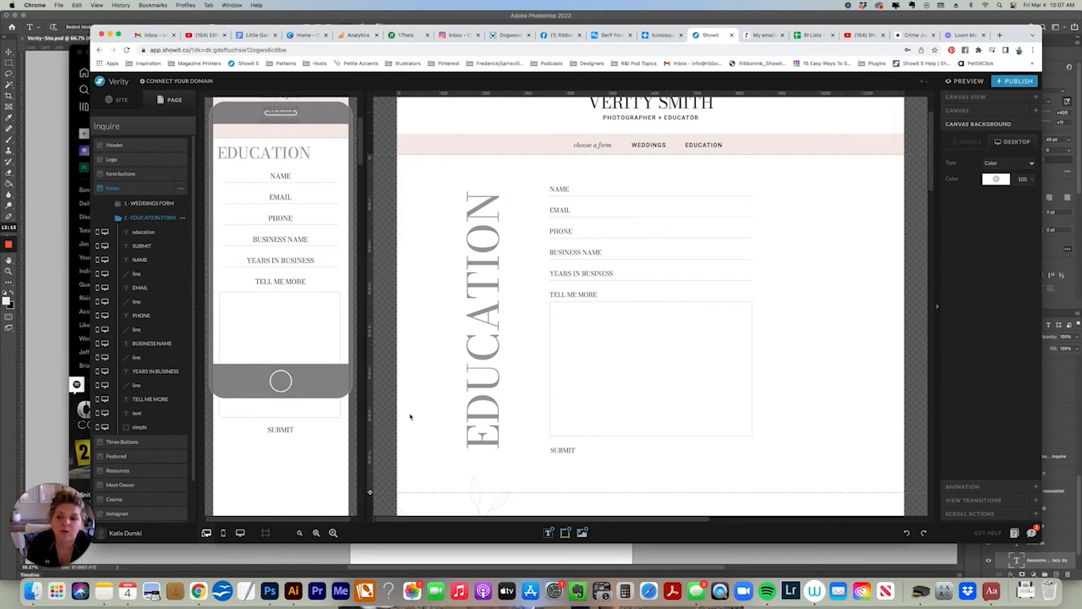
left_click(151, 203)
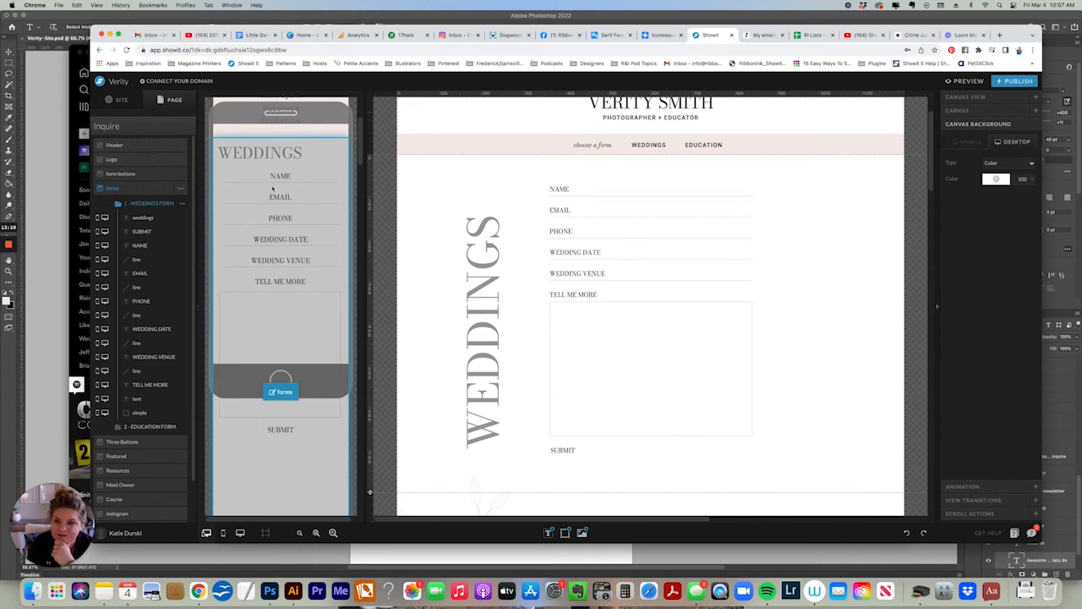
left_click(278, 176)
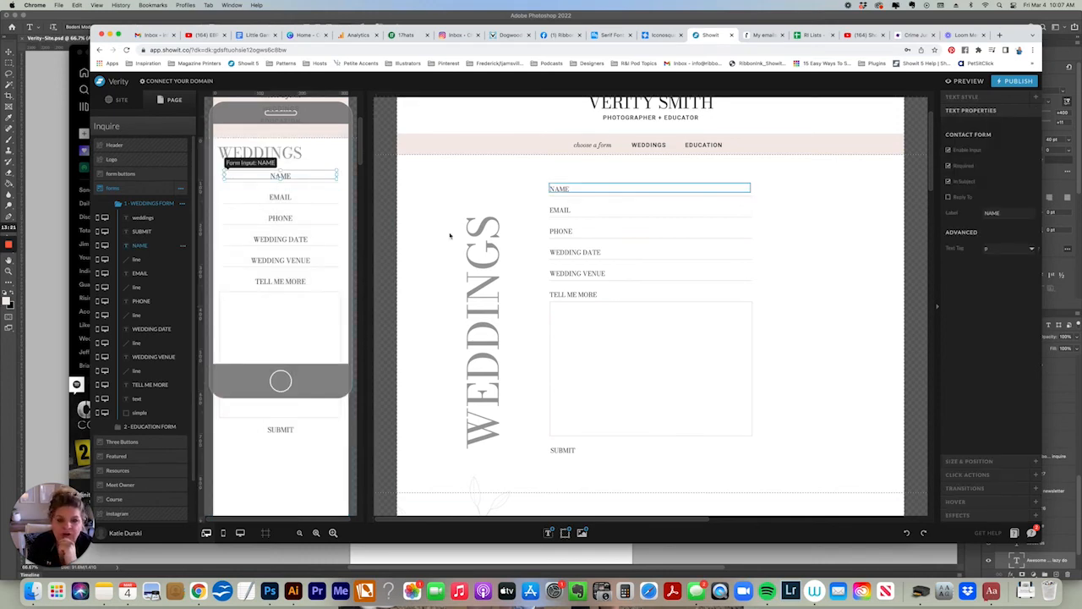
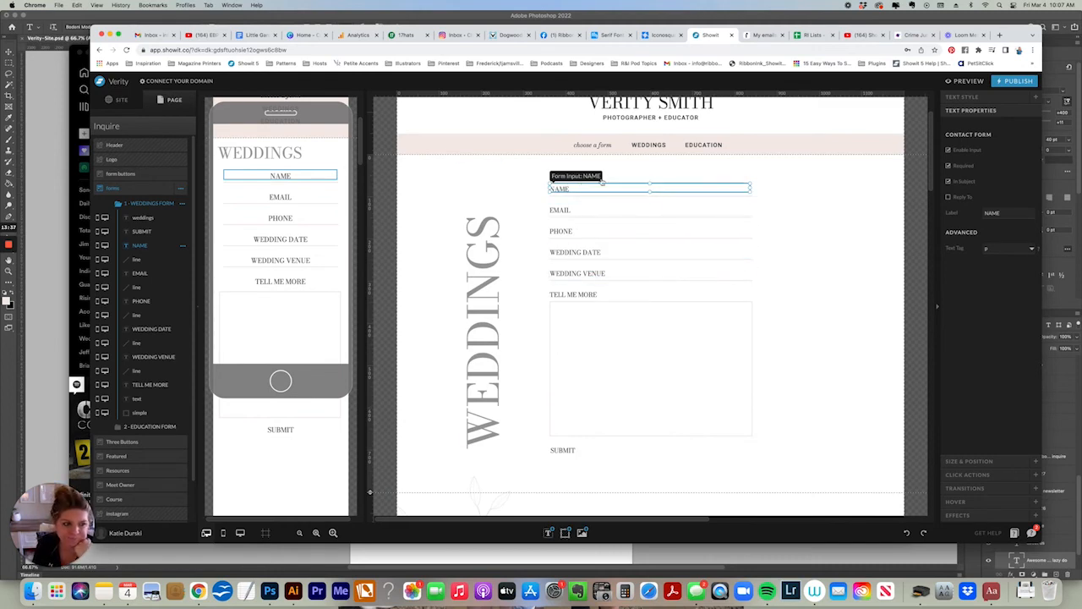
Set the NAME field's form label in the WEDDINGS FORM view to WEDDINGS | NAME.
double_click(1005, 214)
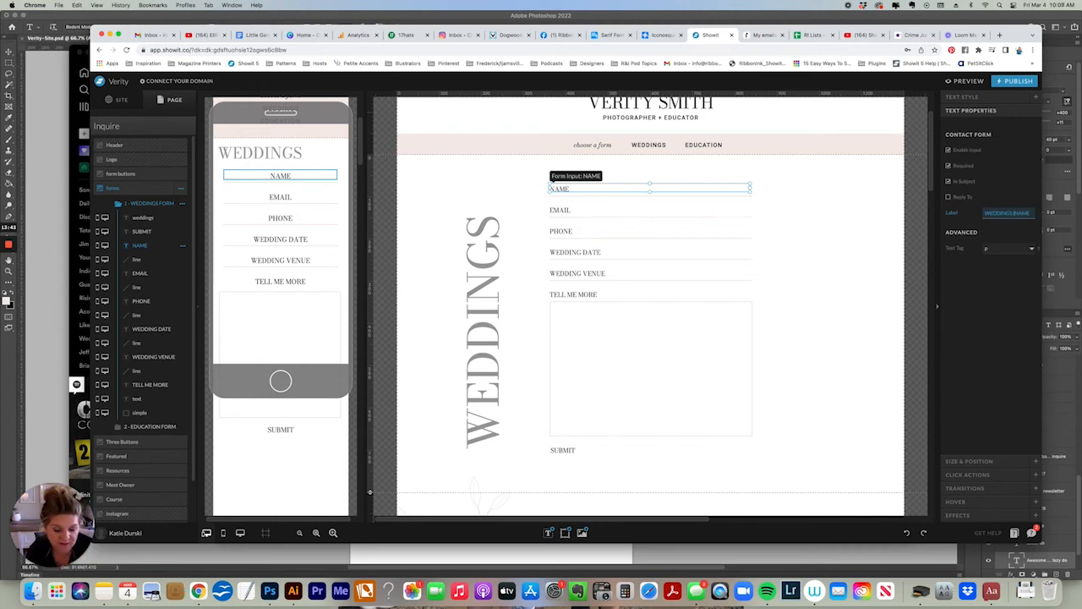
left_click(989, 290)
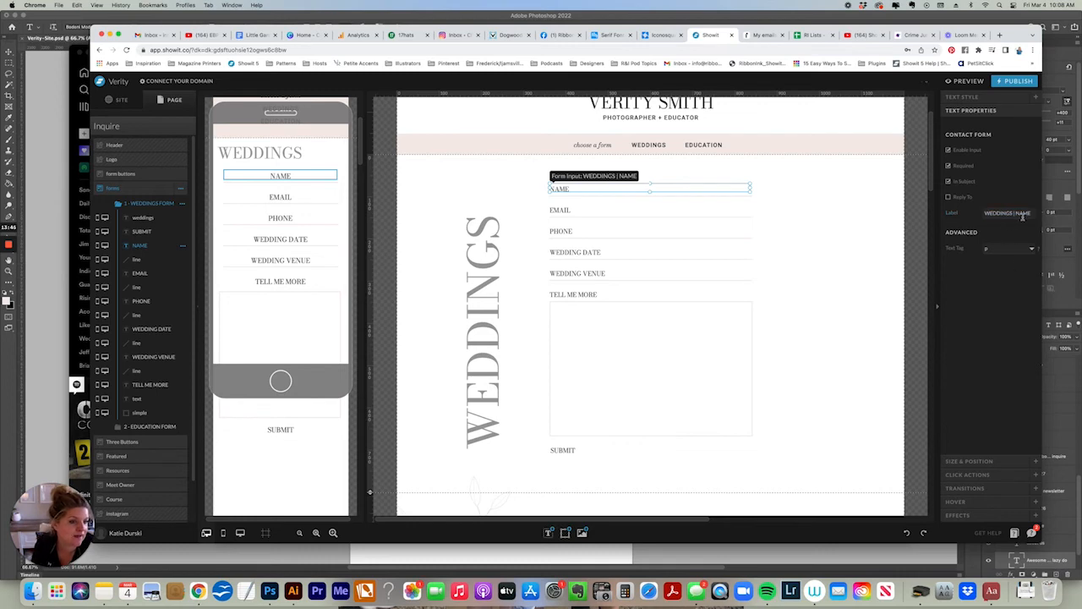
left_click_drag(1032, 214, 971, 204)
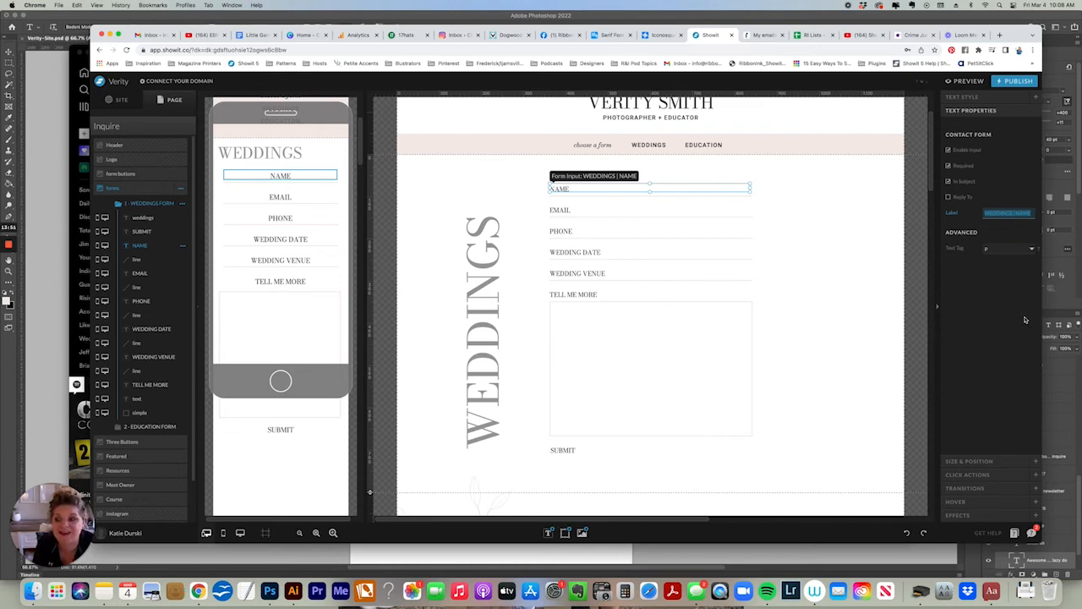
Set the NAME field's form label in the EDUCATION FORM view to EDUCATION | NAME.
left_click(157, 203)
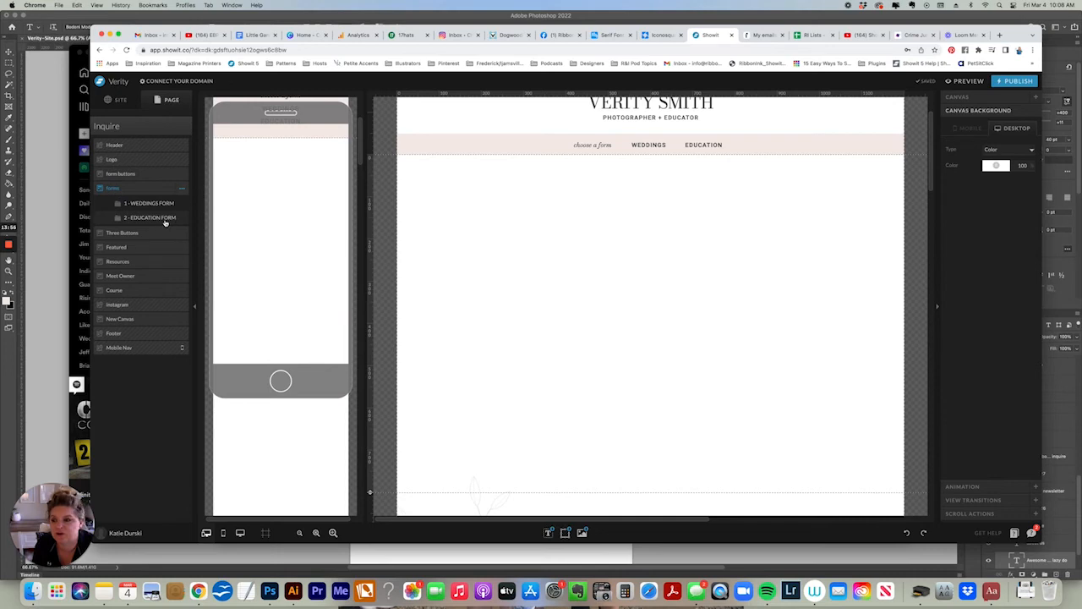
left_click(152, 217)
left_click(643, 189)
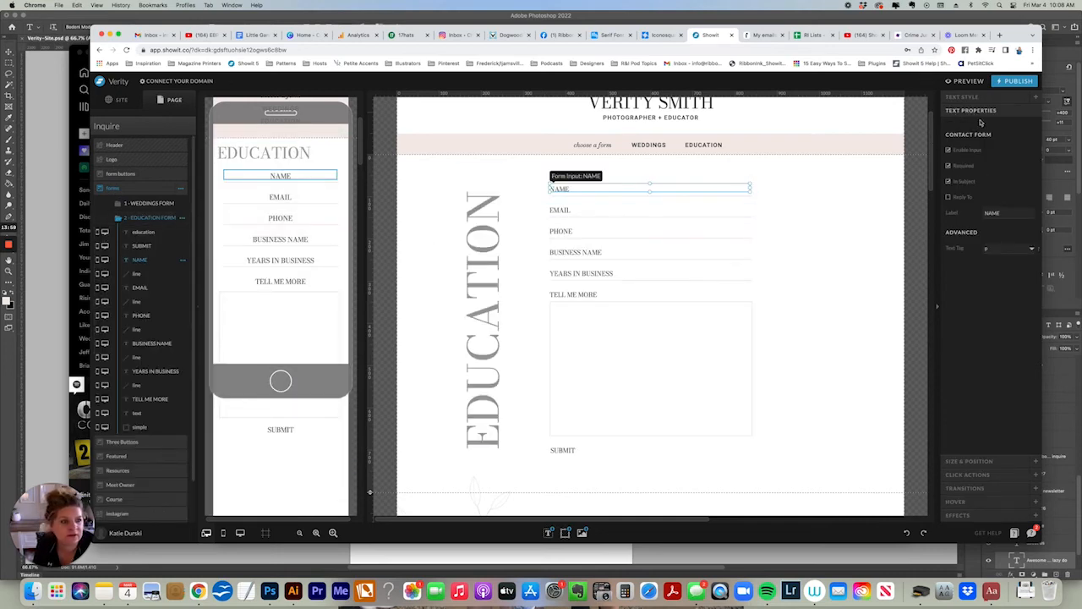
double_click(983, 212)
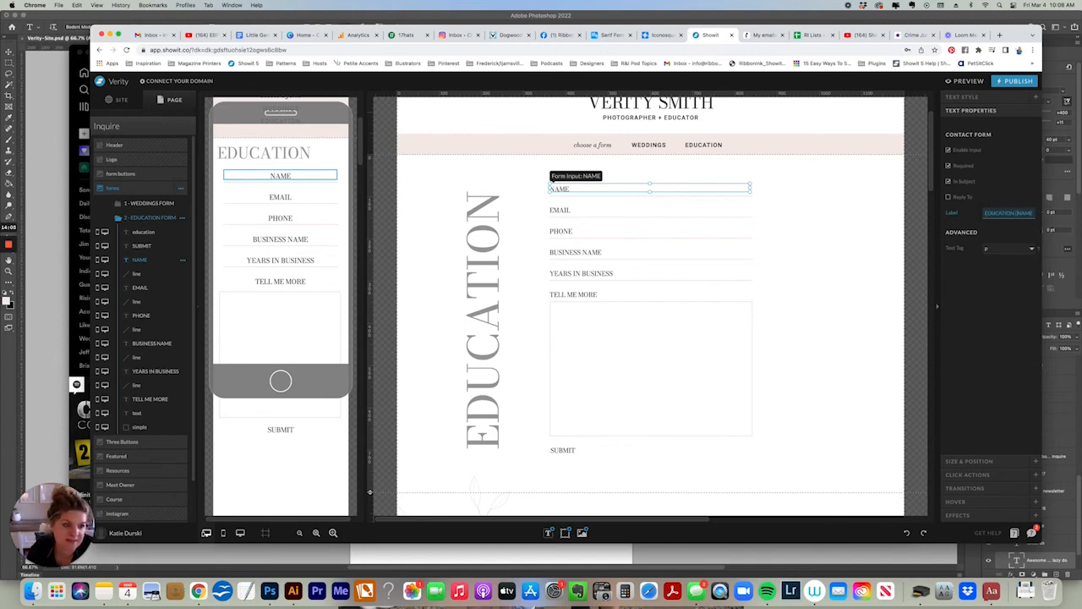
left_click(1011, 368)
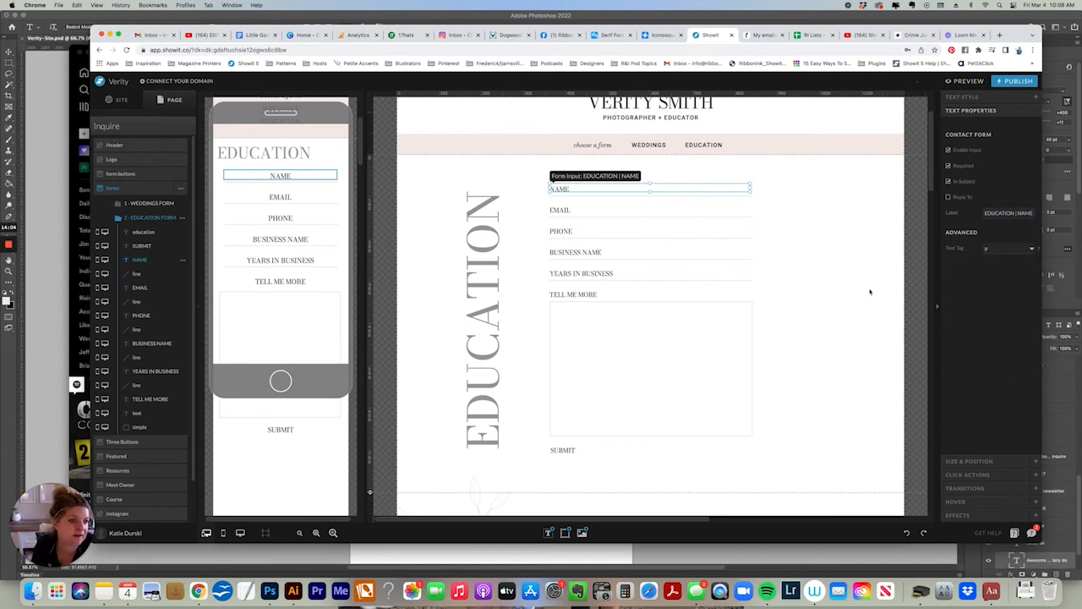
Add a third canvas view to the forms canvas and name it THANK YOU MSG.
left_click(125, 218)
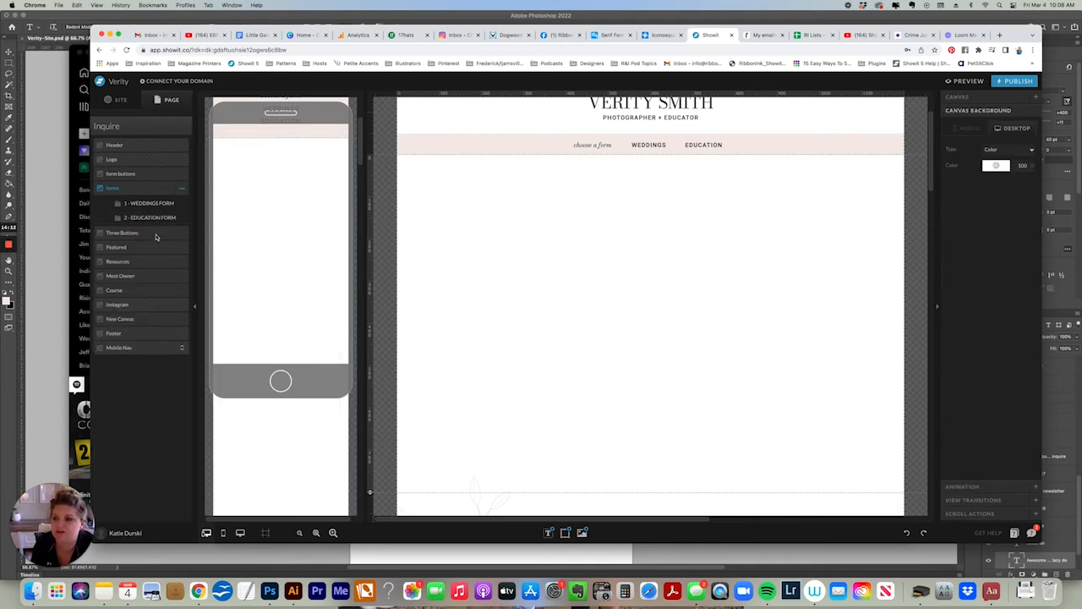
left_click(181, 190)
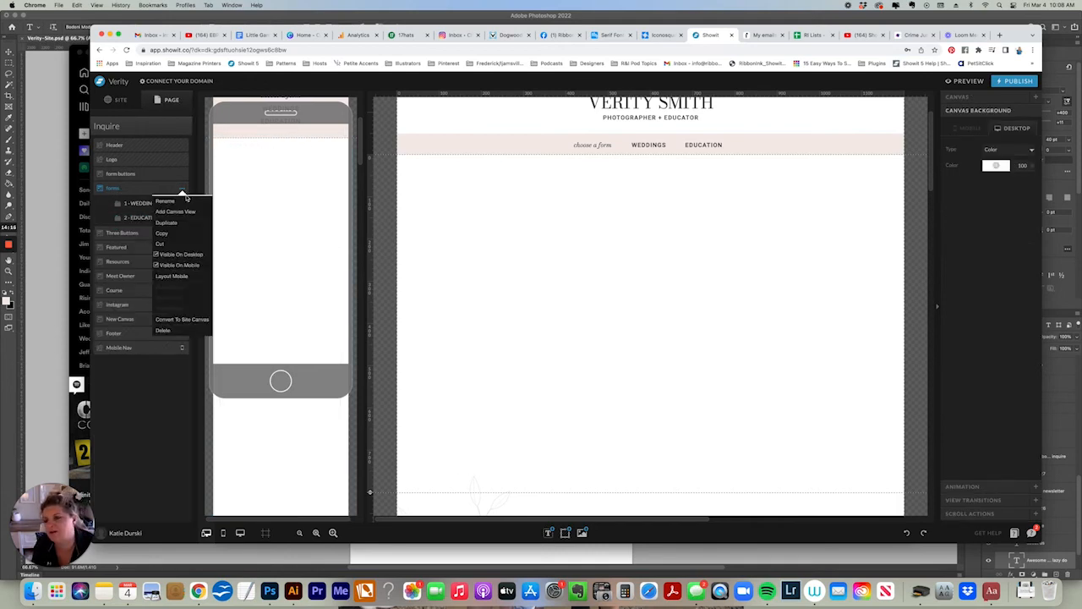
left_click(175, 211)
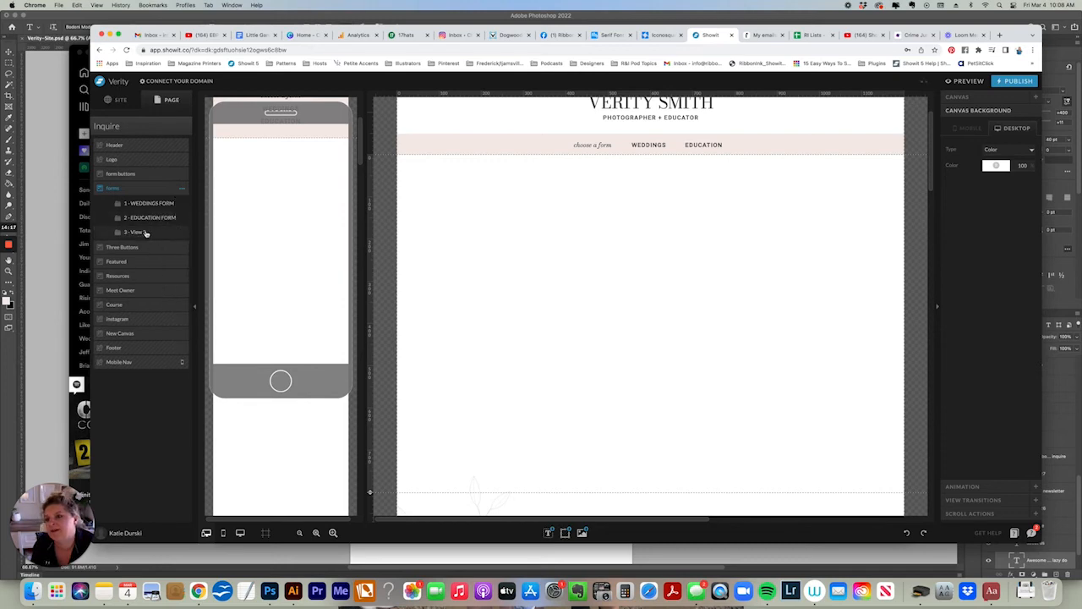
left_click(182, 233)
left_click(182, 243)
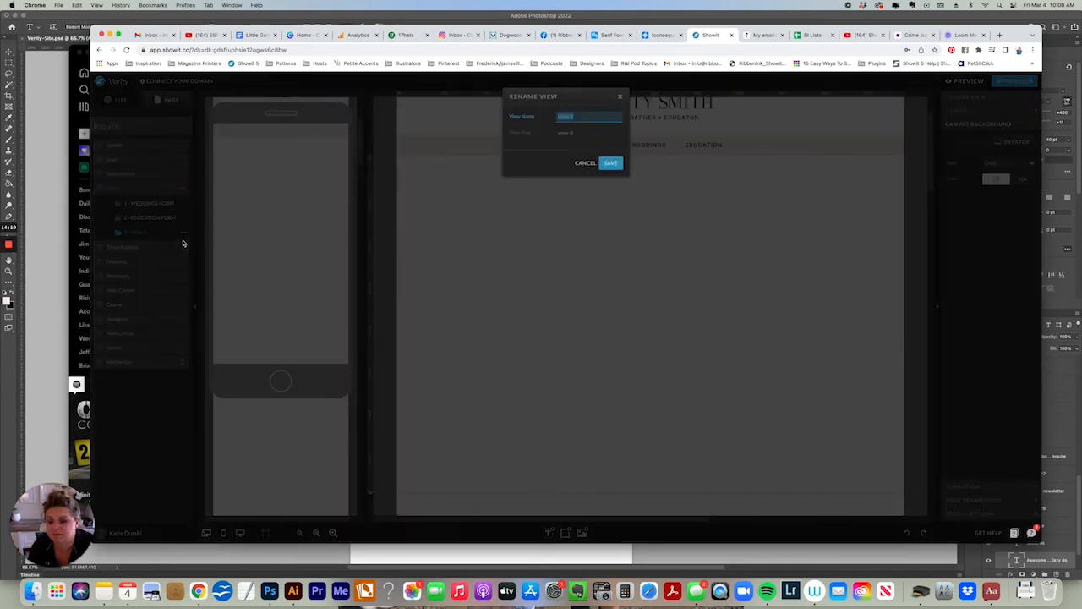
type("I")
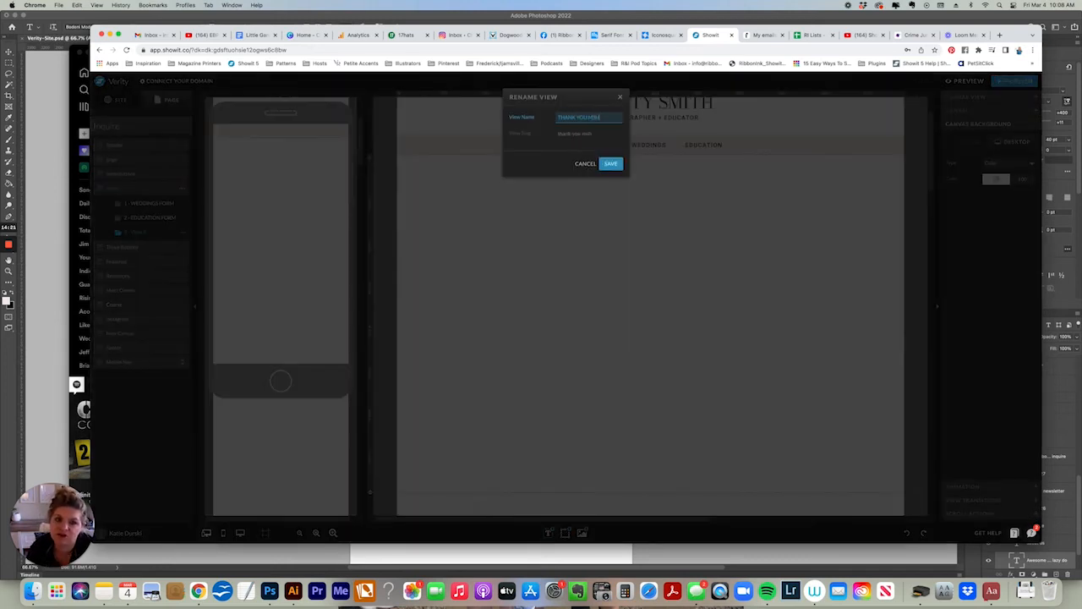
key("Return")
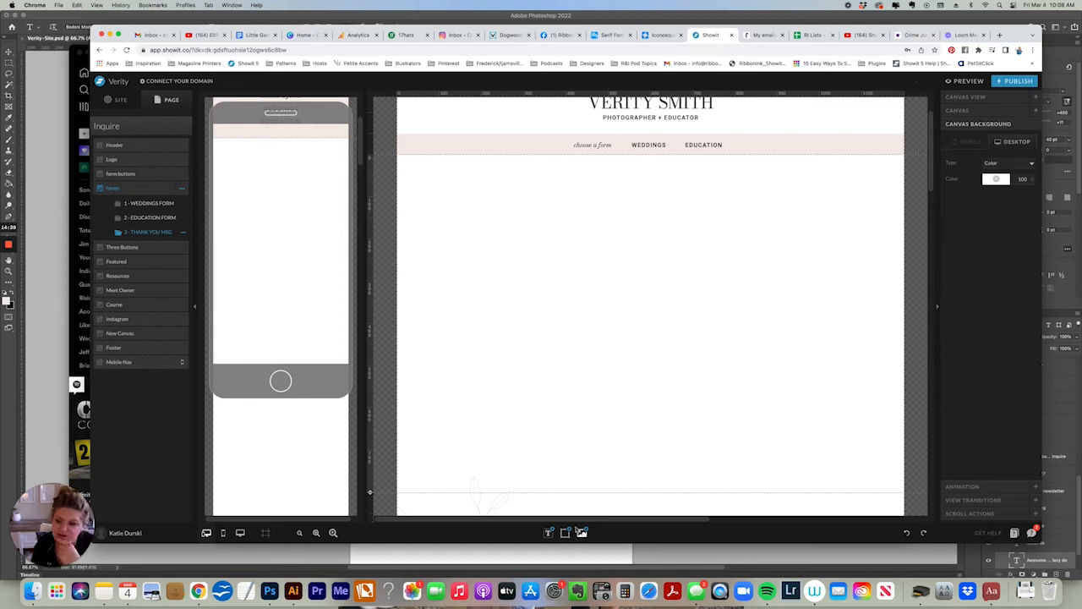
Add the photo of the laughing woman in a brown hat from the Verity folder to the THANK YOU MSG view.
left_click(582, 533)
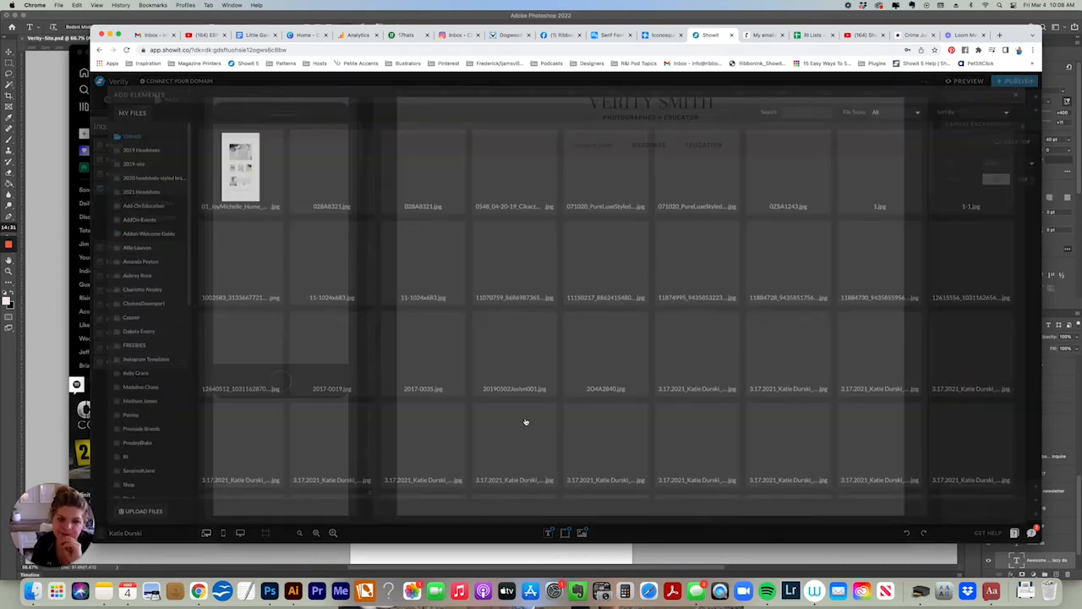
scroll(191, 338, "down", 8)
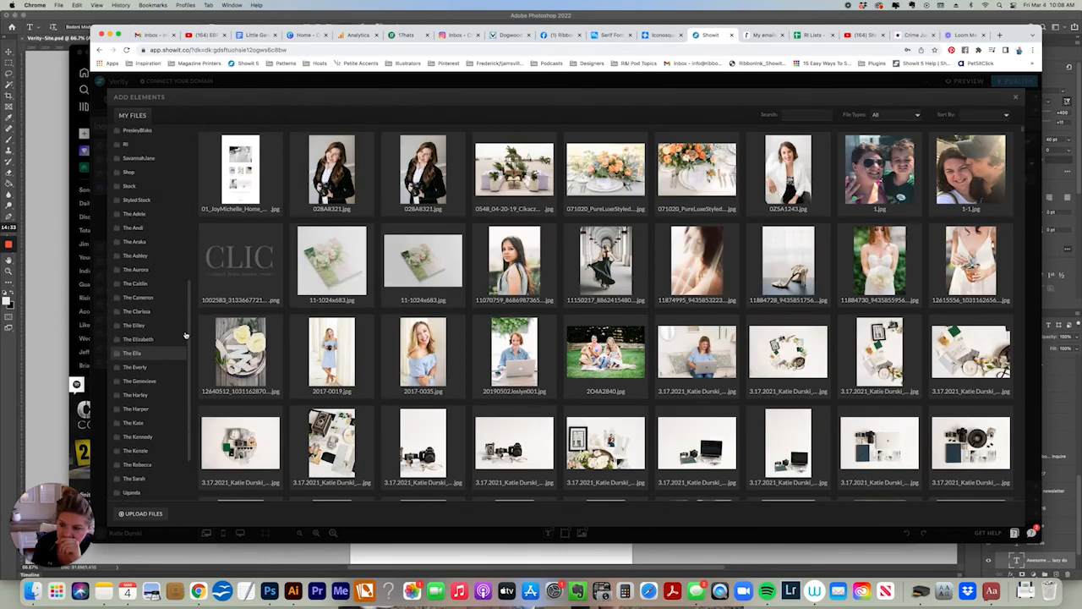
scroll(190, 406, "down", 3)
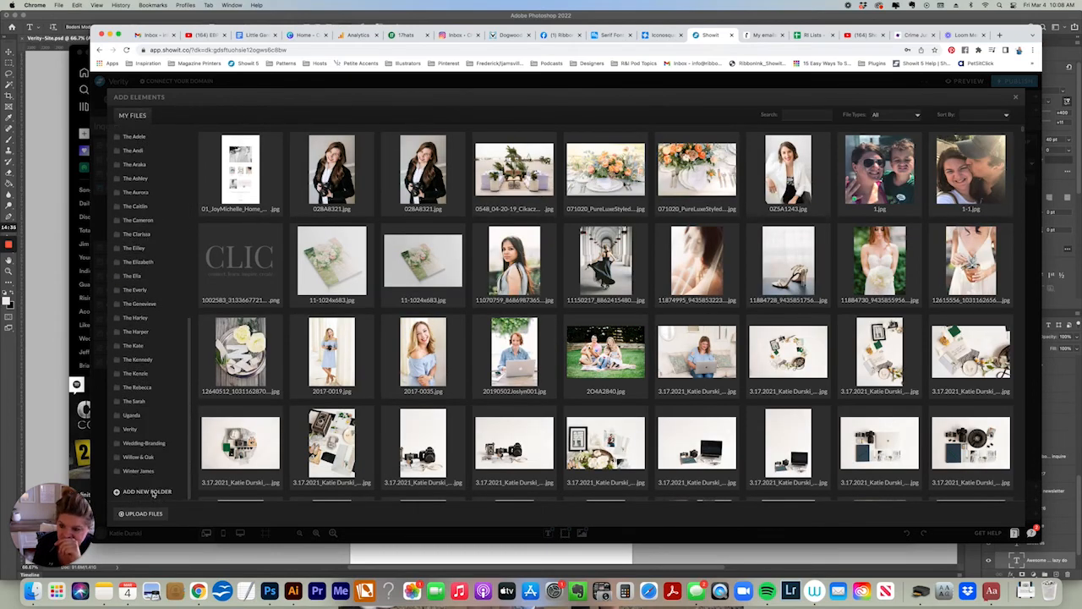
left_click(129, 429)
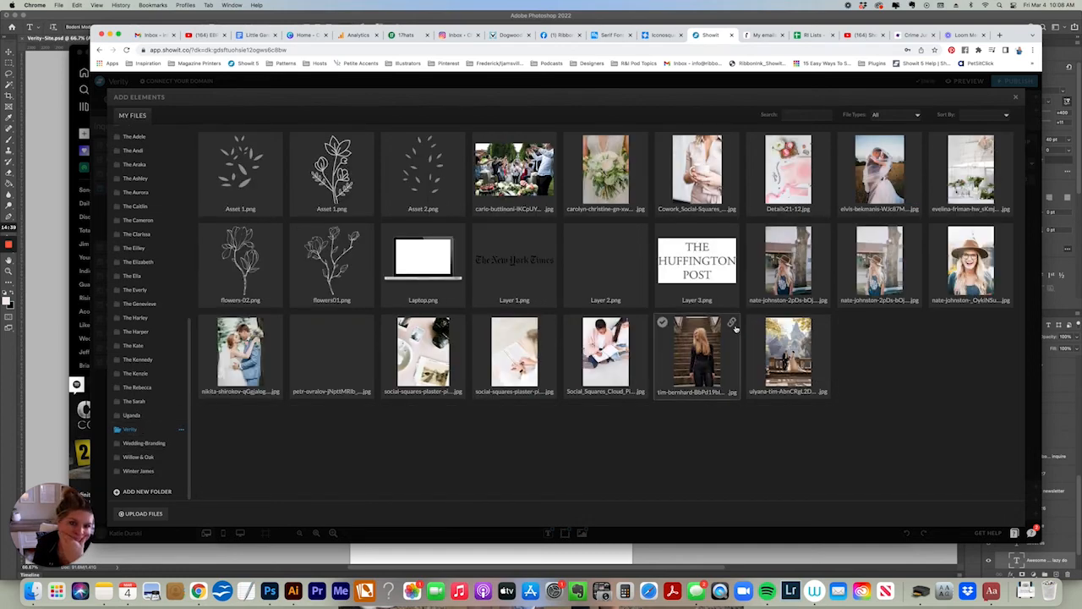
left_click(971, 264)
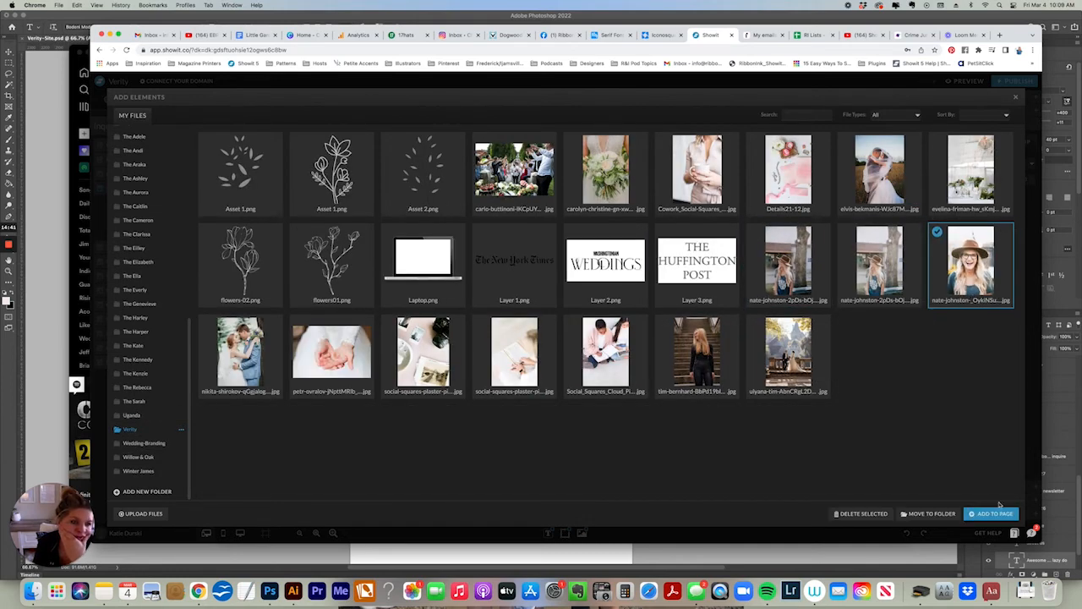
left_click(991, 514)
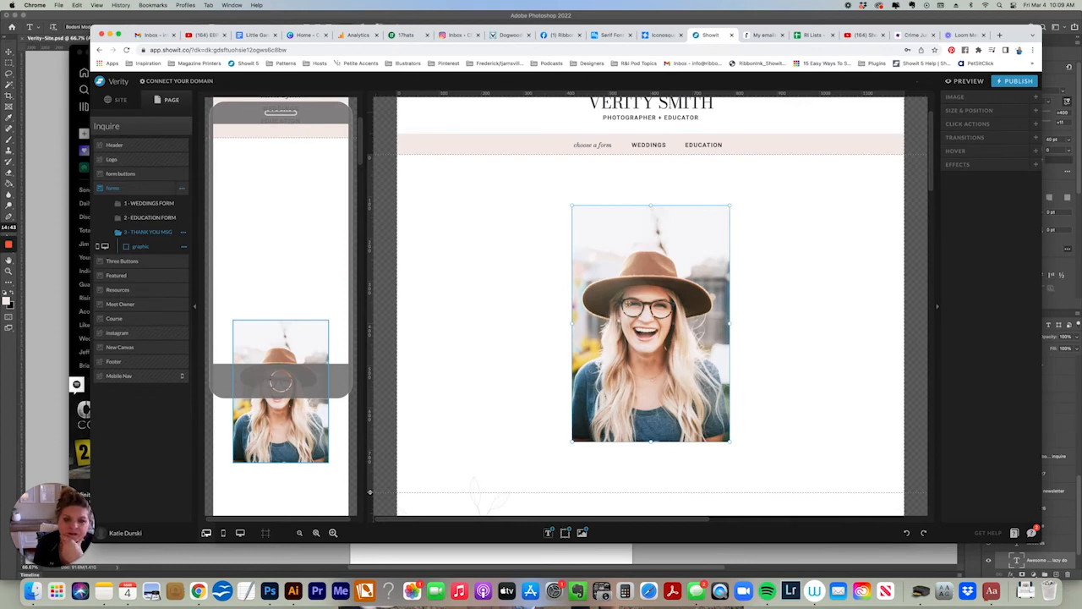
Shrink the photo and place it in the left half of the desktop canvas, and move it to the top of the mobile canvas.
left_click_drag(724, 438, 587, 384)
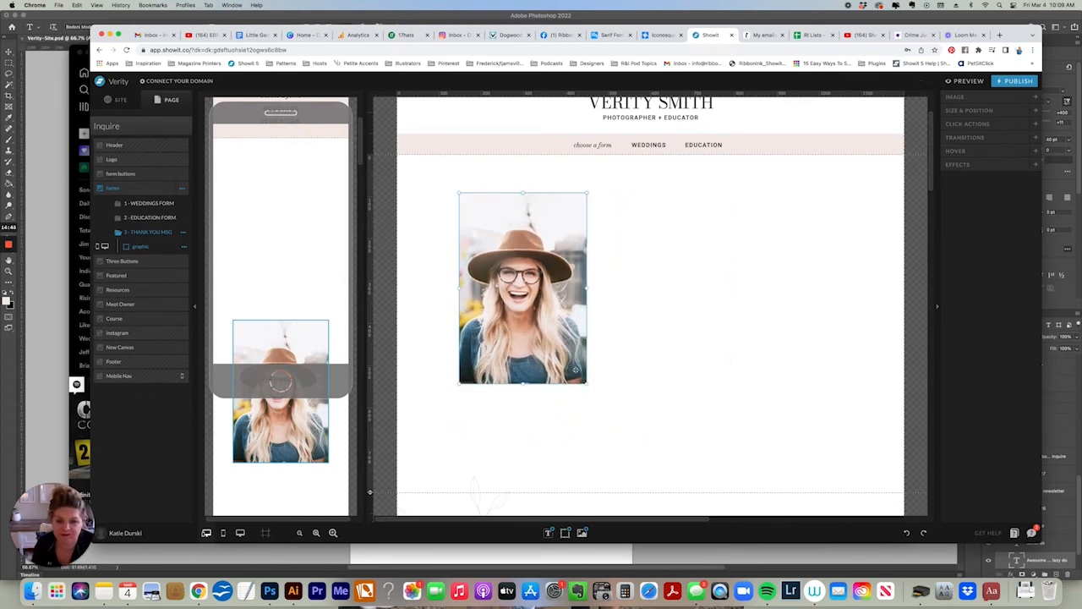
left_click_drag(534, 302, 554, 308)
left_click_drag(296, 335, 310, 182)
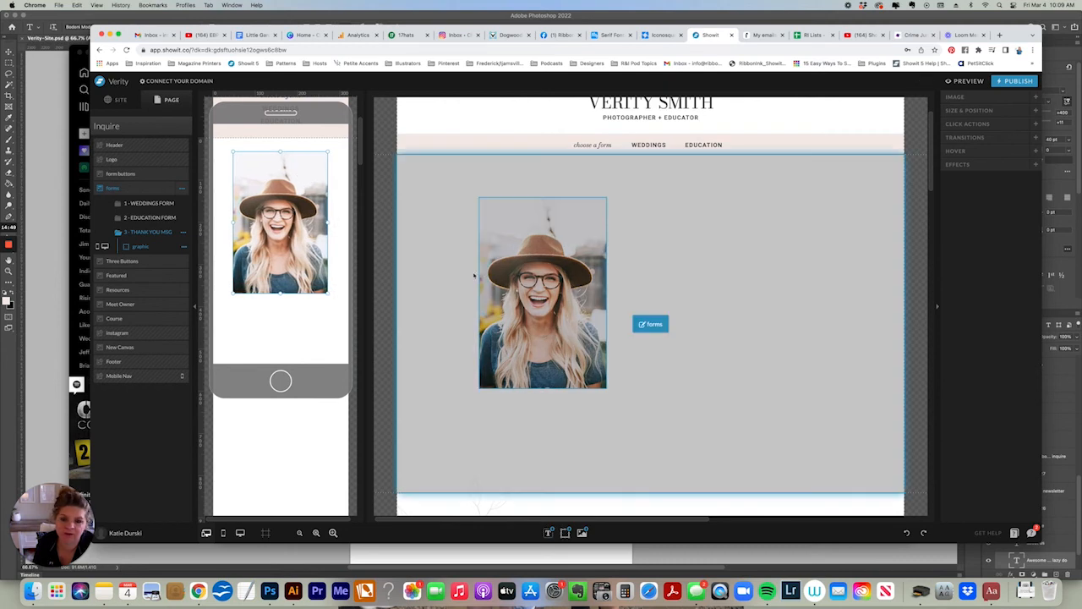
mouse_move(548, 531)
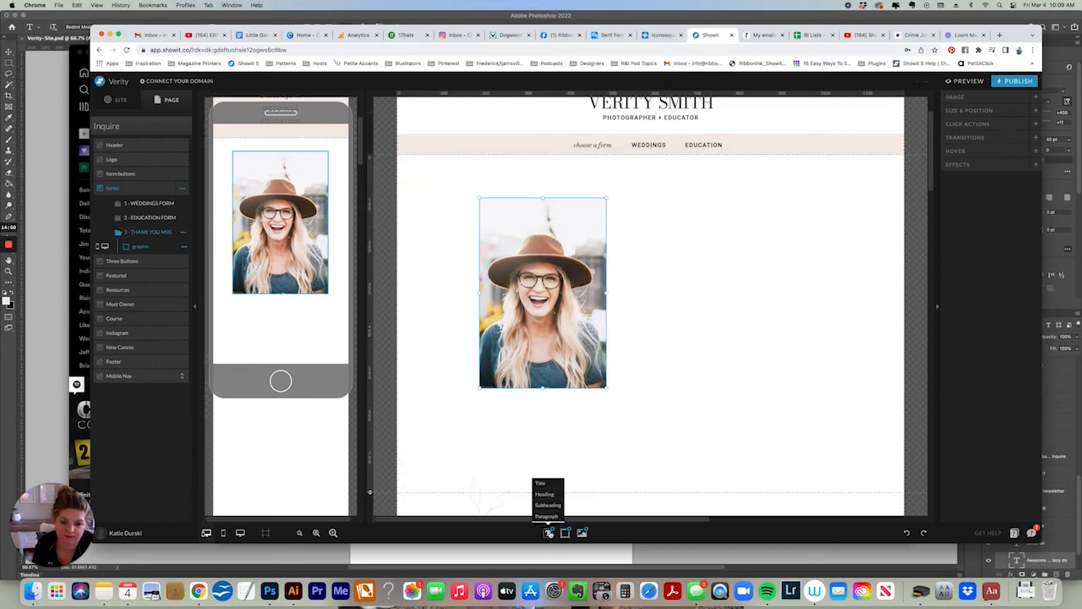
left_click(543, 484)
left_click_drag(645, 327, 644, 246)
key("Delete")
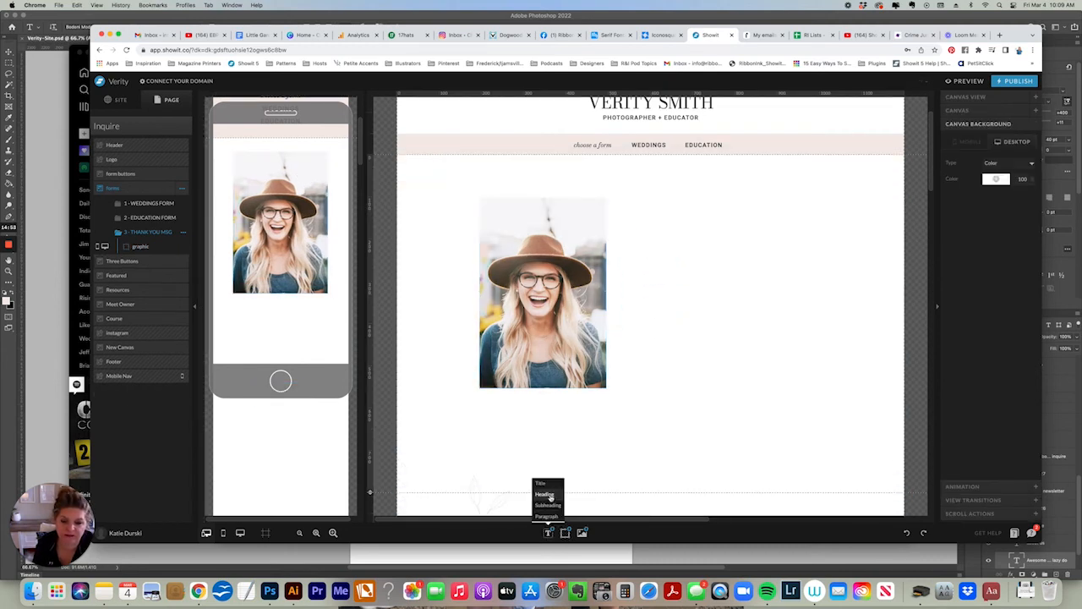
Add a Heading text beside the desktop photo reading "Thanks! I'll be in touch soon.".
left_click(546, 494)
left_click_drag(650, 324, 778, 244)
double_click(748, 232)
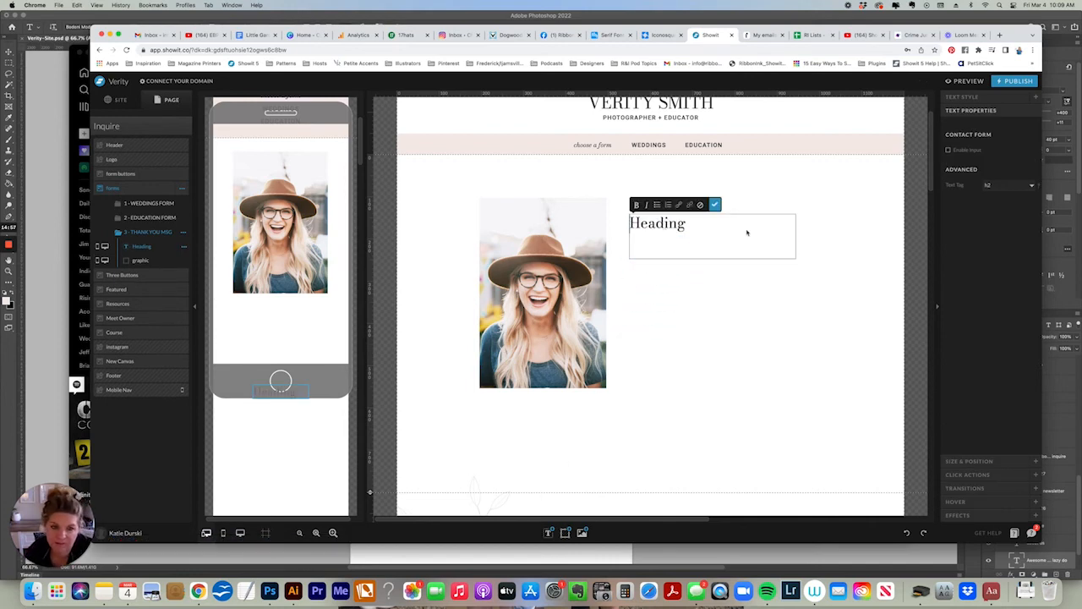
key("super+a")
type("Thanks")
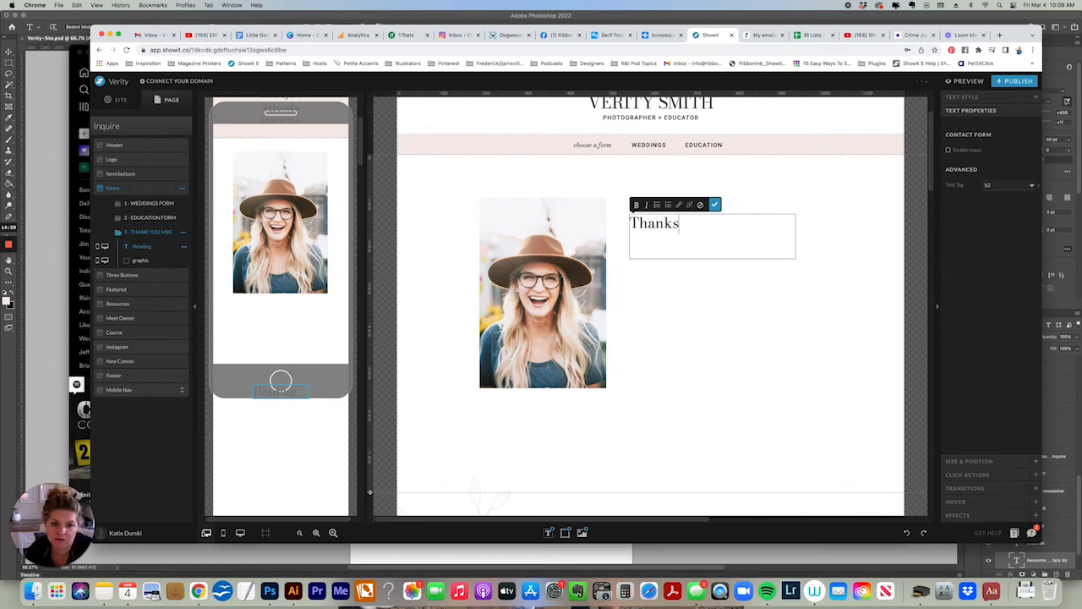
type("! I'll be ")
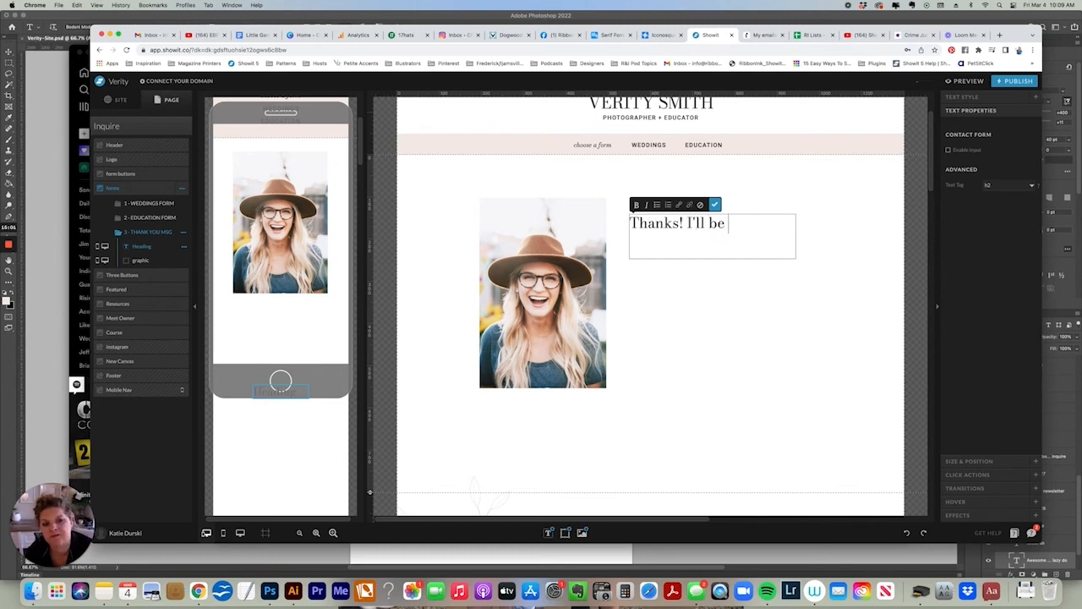
type("in touch soon.")
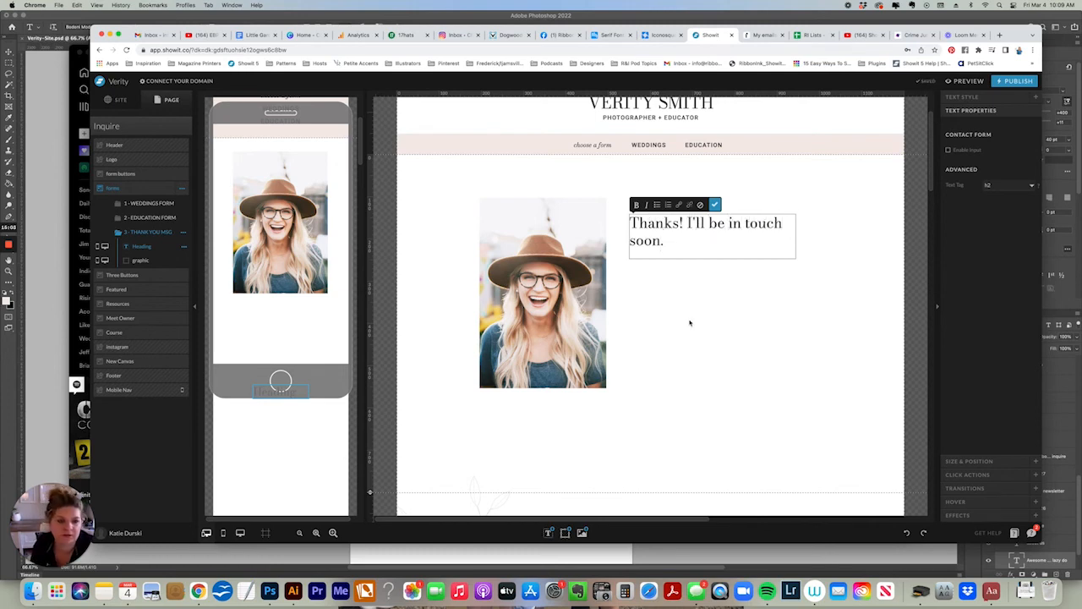
left_click(690, 323)
Narrow the thank-you heading beside the desktop photo, and fit it directly below the photo at the photo's width on mobile.
left_click_drag(688, 223, 686, 229)
left_click_drag(792, 242, 756, 243)
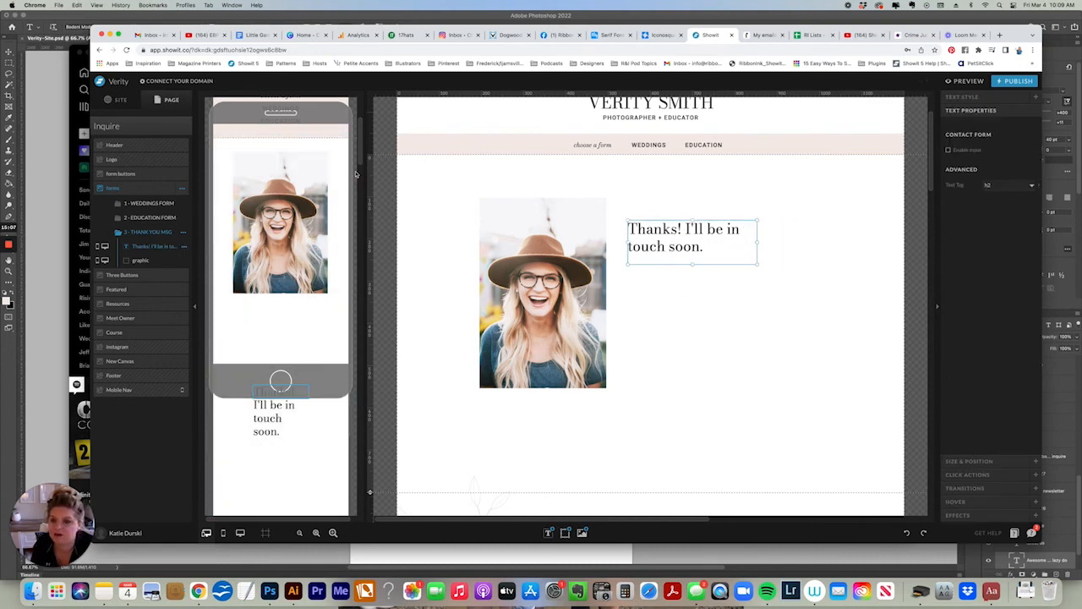
left_click_drag(268, 388, 329, 320)
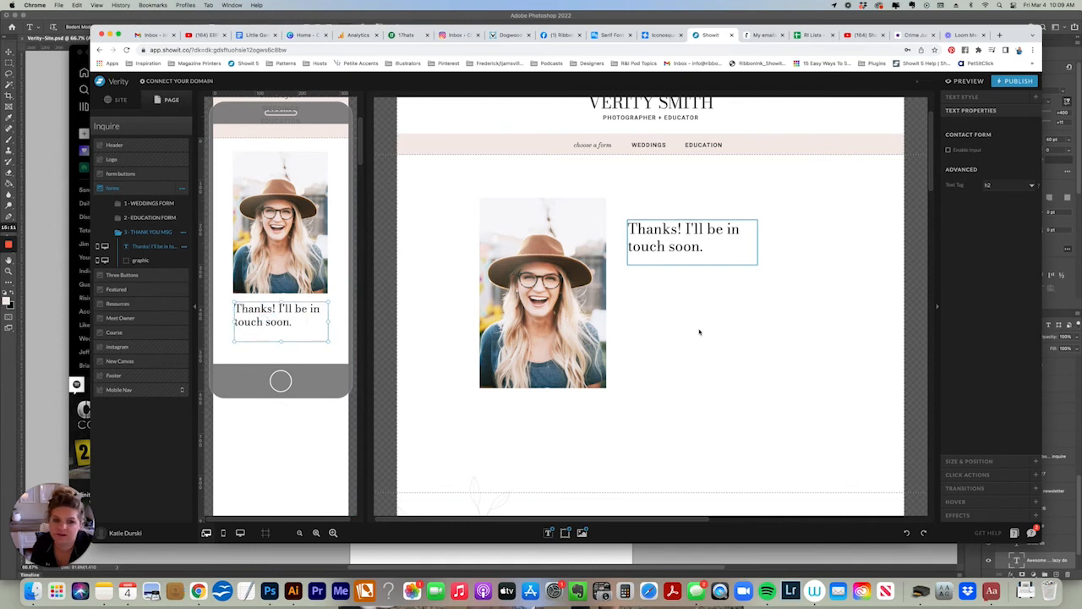
Duplicate the thank-you heading just below itself on desktop and replace the copy's text with a dash and the owner's first name.
left_click_drag(651, 248, 656, 289)
double_click(655, 288)
key("super+a")
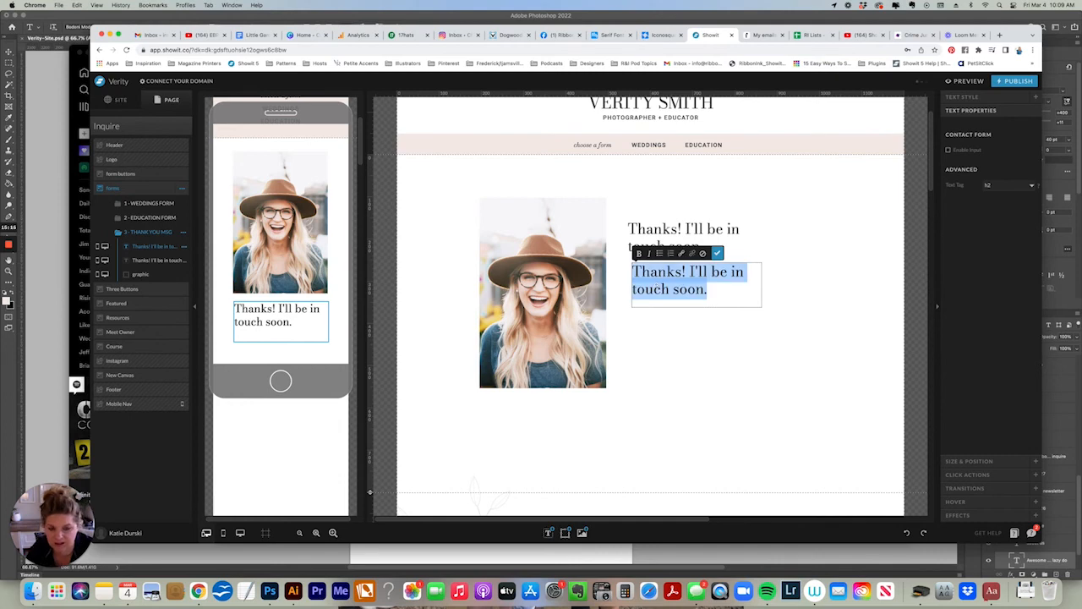
key("BackSpace")
type("- Verity")
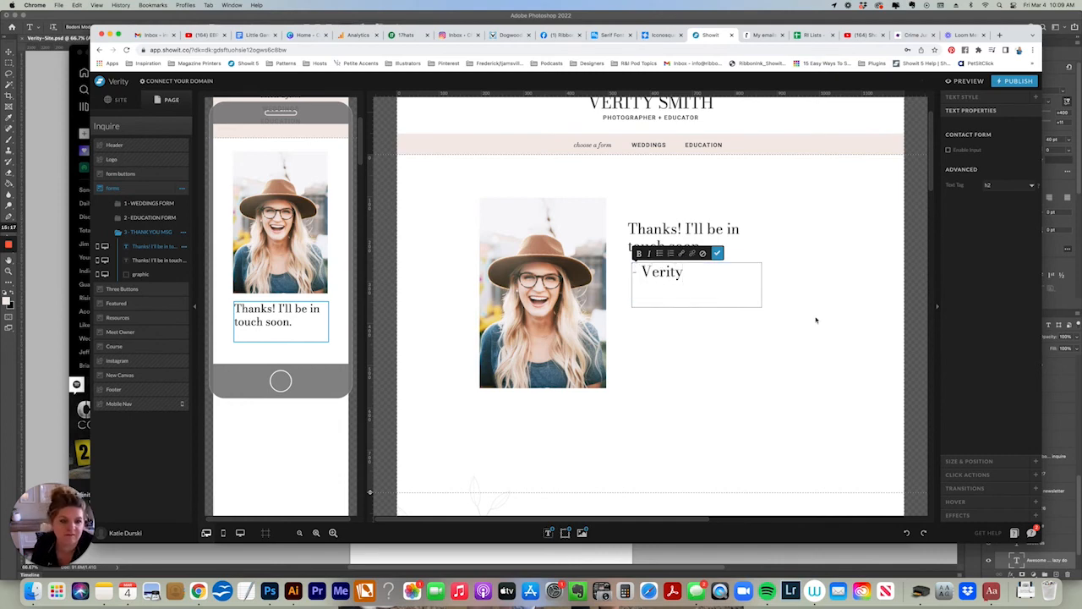
key("Escape")
Set the signature's font to Blackstone on desktop and mobile, and move the mobile signature below the thank-you heading.
left_click(962, 97)
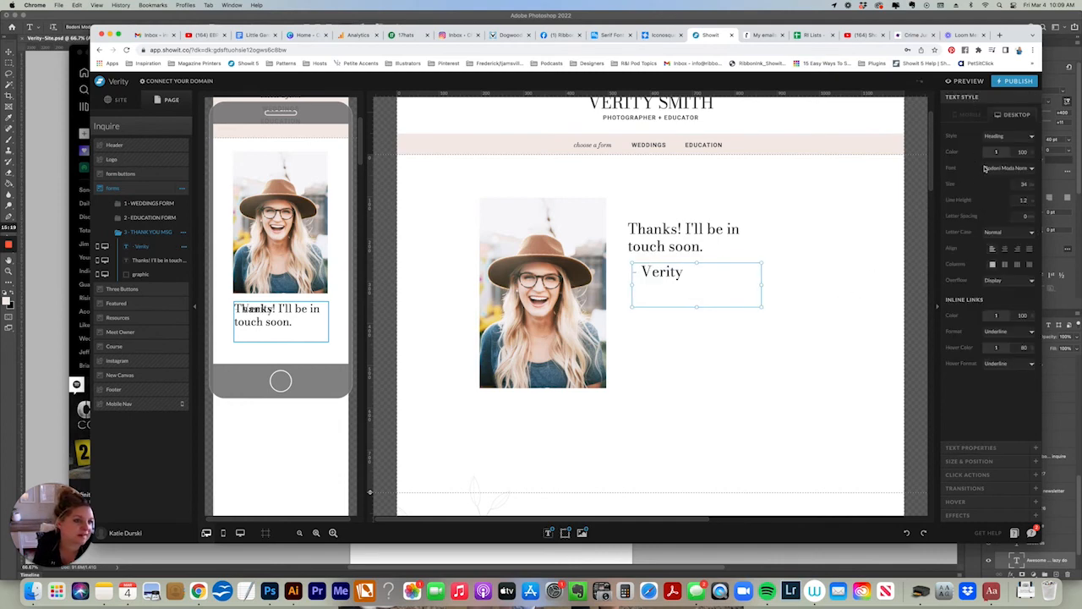
left_click(984, 168)
left_click(1005, 149)
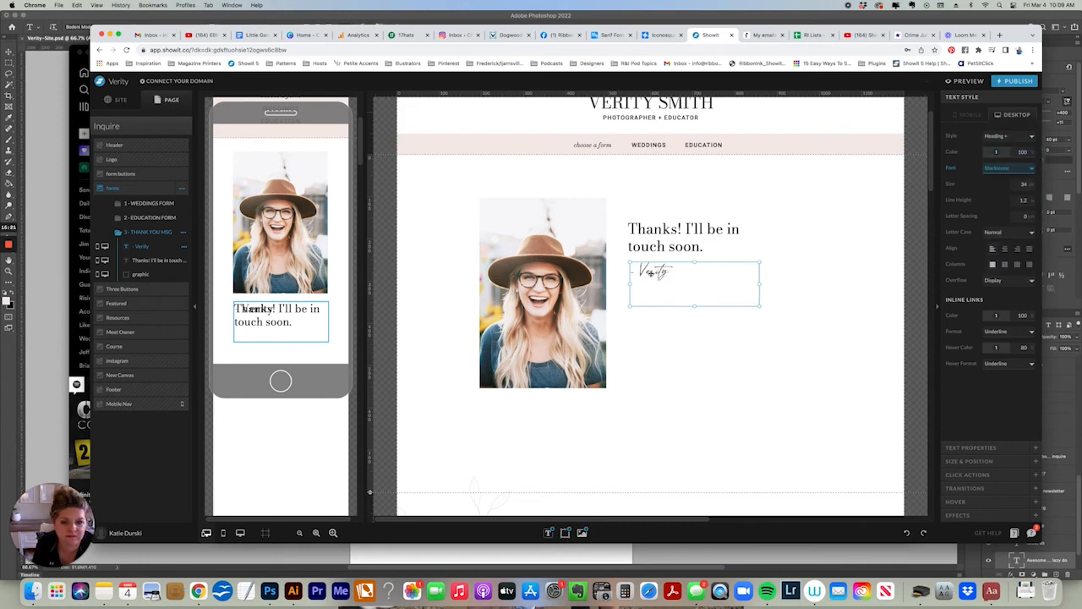
left_click_drag(255, 317, 260, 348)
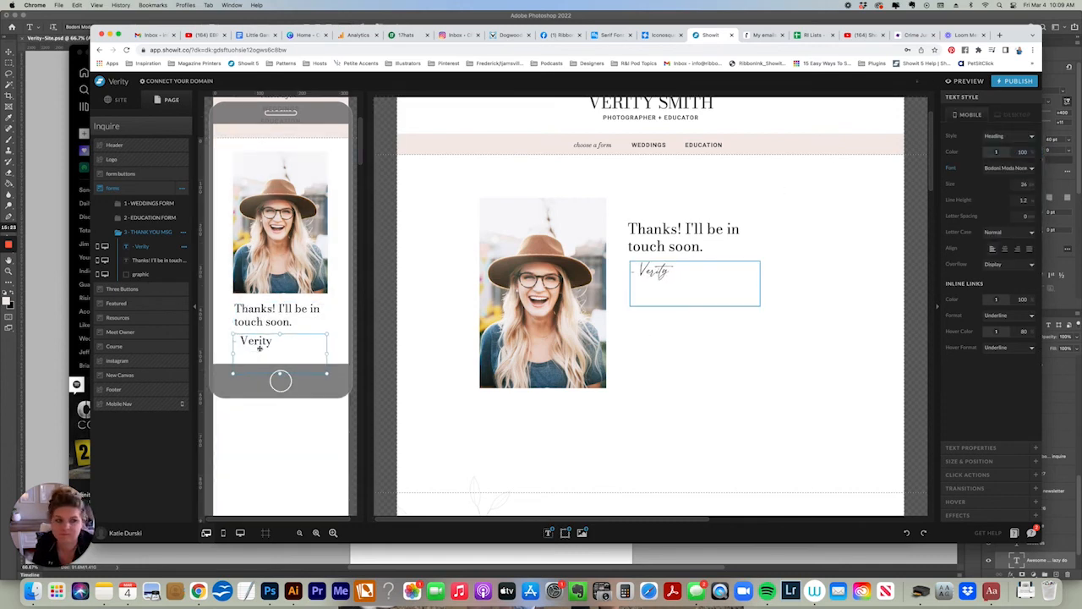
left_click(998, 170)
left_click(1006, 149)
left_click(705, 370)
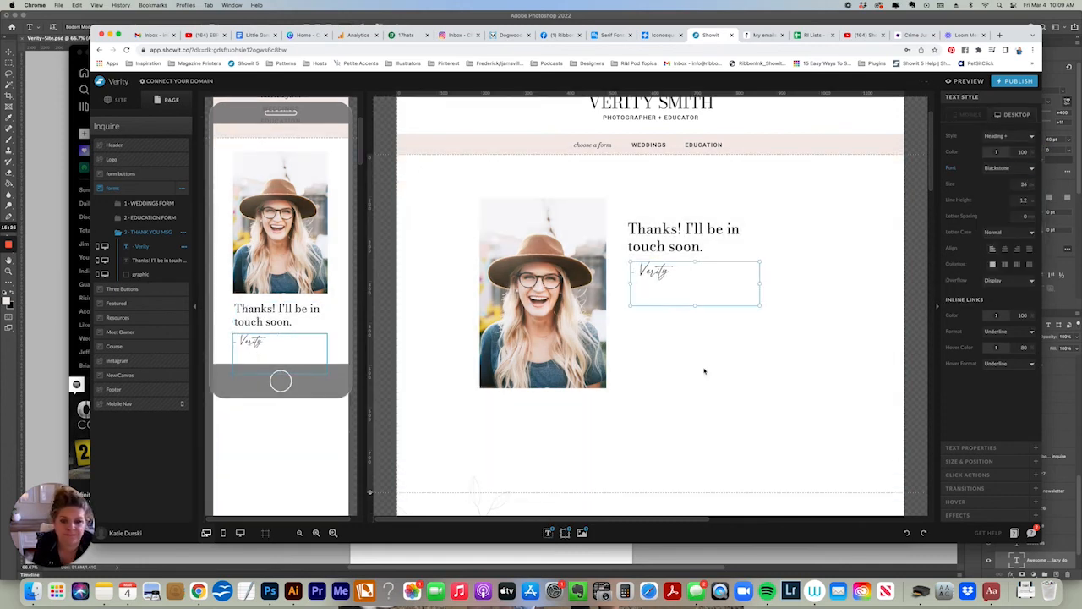
Centre the photo, thank-you heading and signature together horizontally on the desktop canvas.
left_click_drag(405, 178, 683, 298)
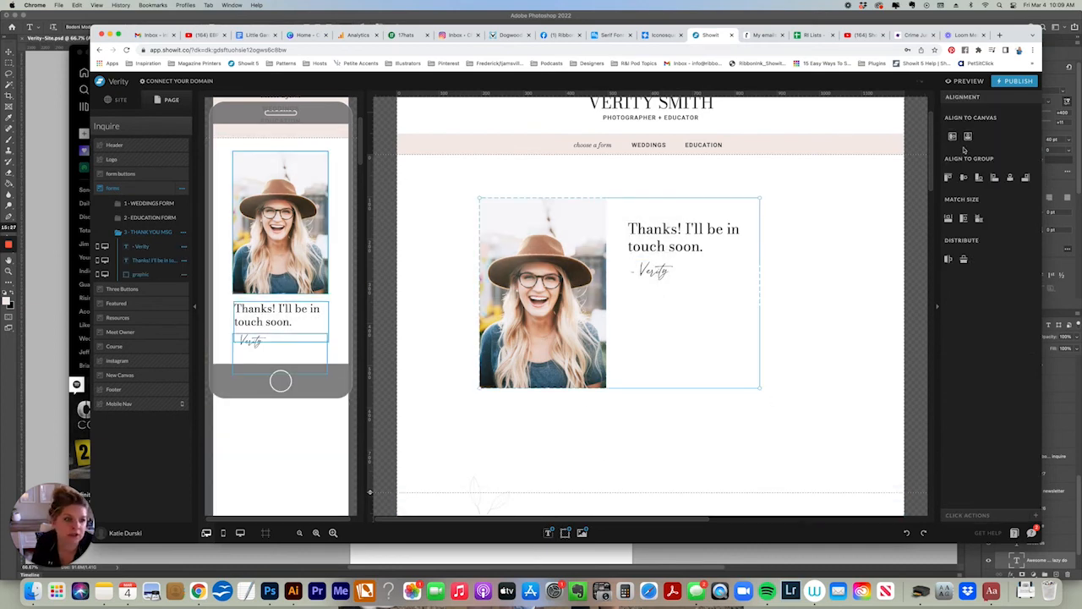
left_click(968, 136)
left_click(850, 239)
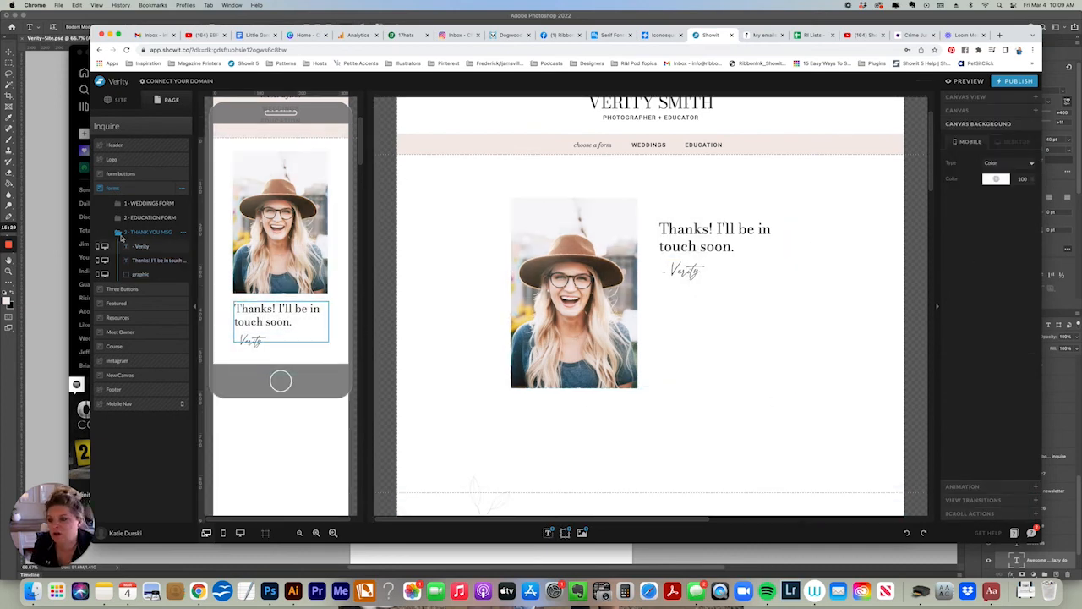
Check the three form canvas views and the SUBMIT link settings in the weddings and education forms.
left_click(127, 204)
left_click(135, 217)
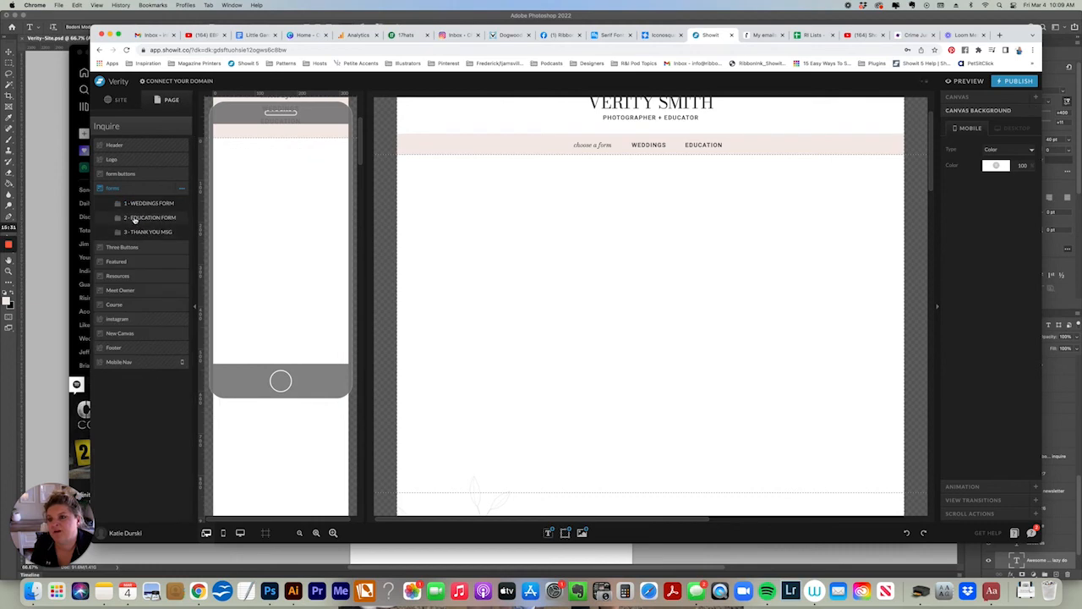
left_click(136, 218)
left_click(135, 233)
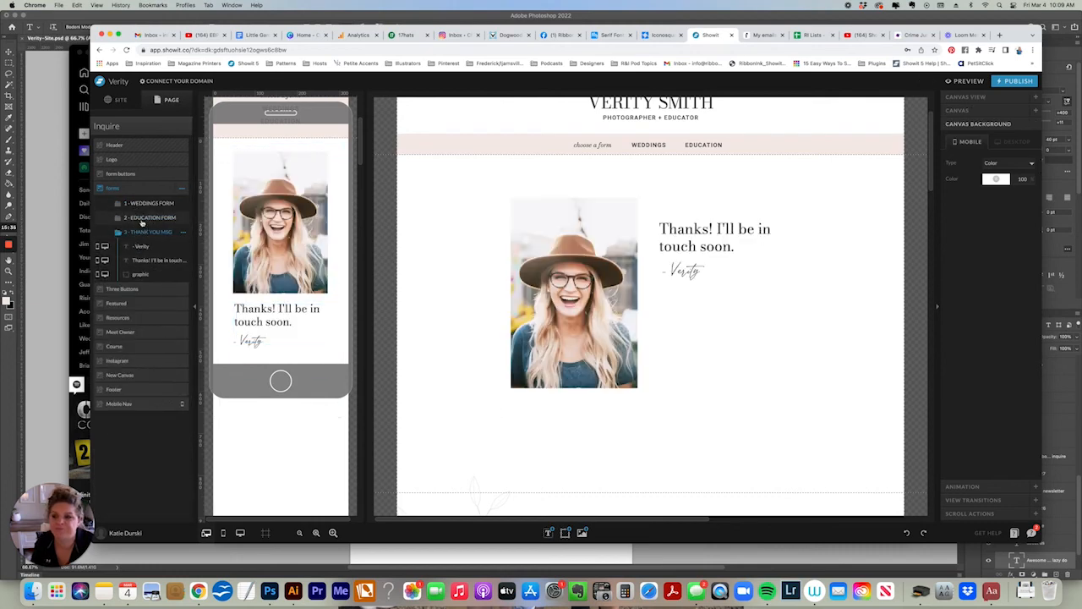
left_click(144, 204)
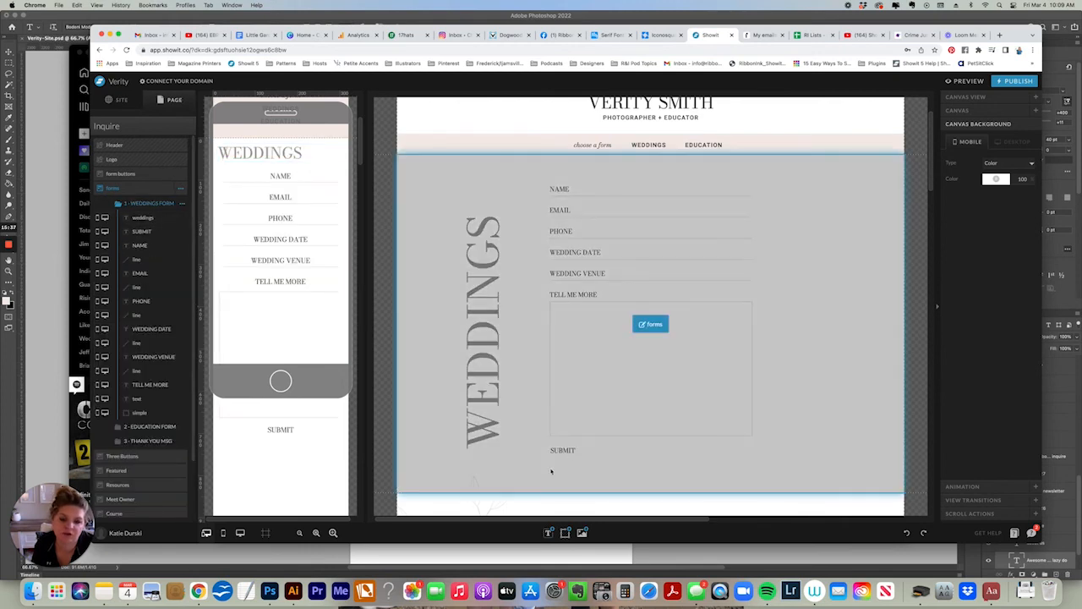
left_click(560, 451)
left_click(560, 453)
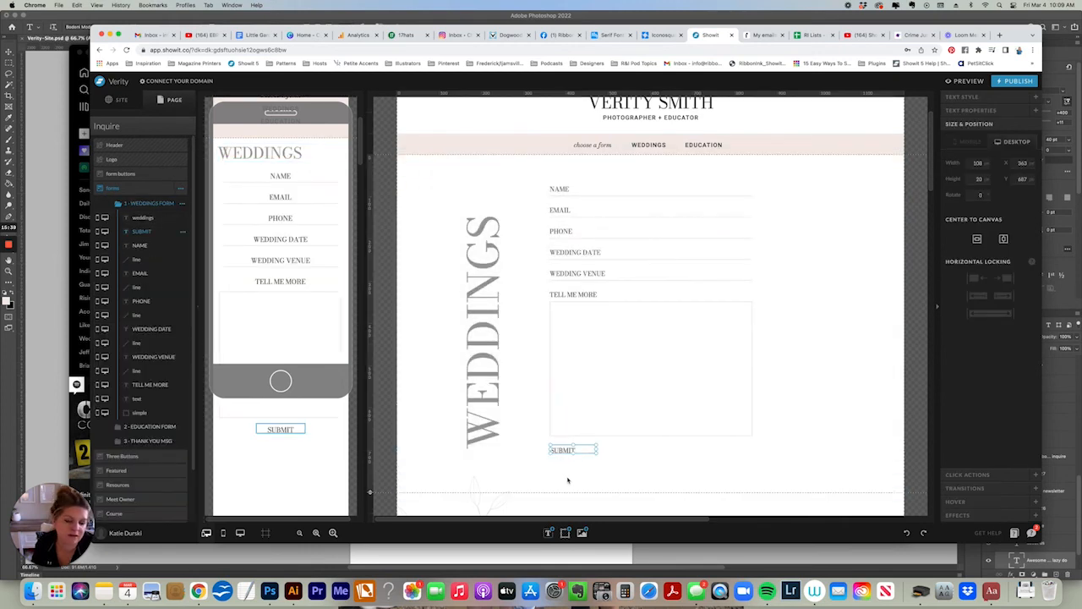
left_click(966, 474)
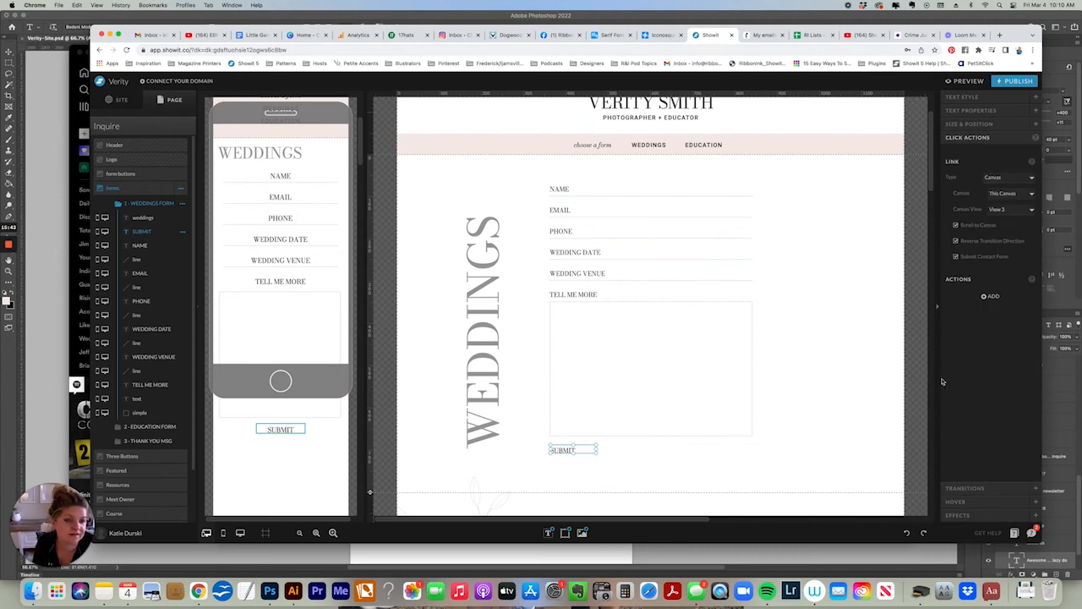
left_click(137, 429)
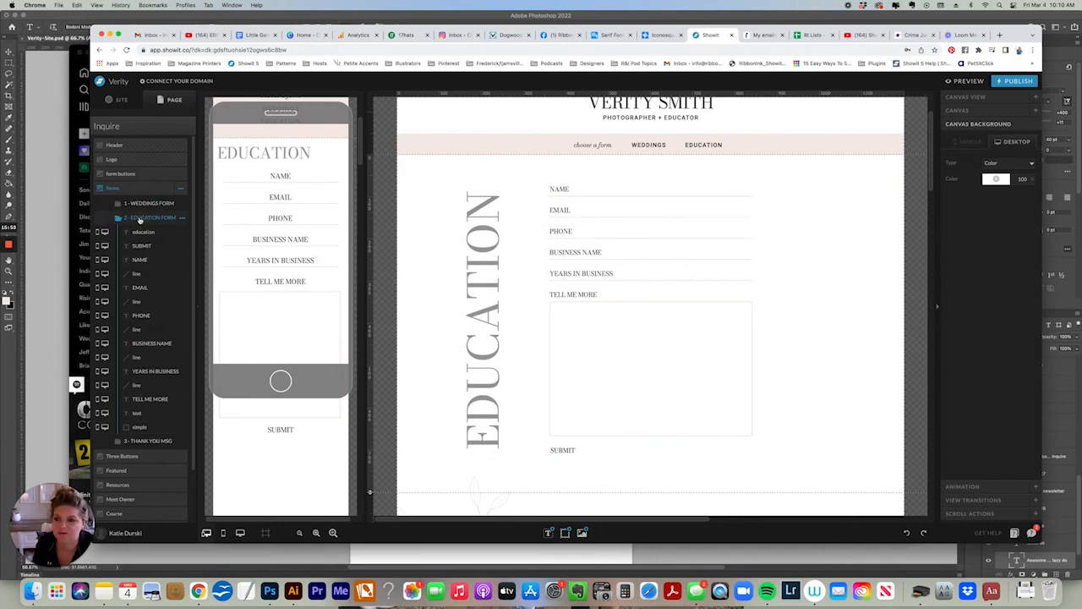
left_click(563, 450)
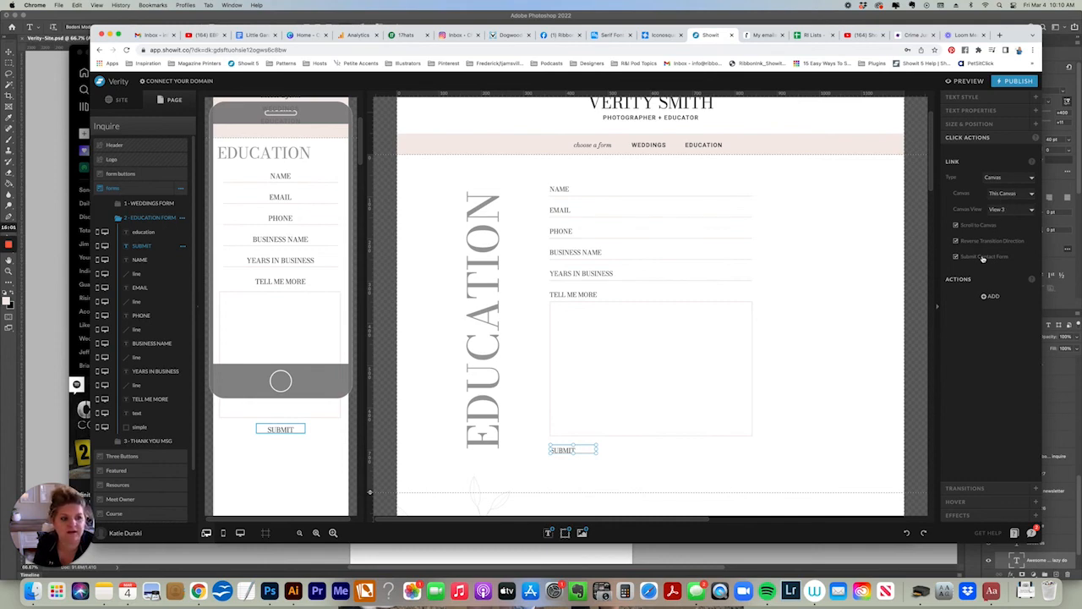
left_click(806, 439)
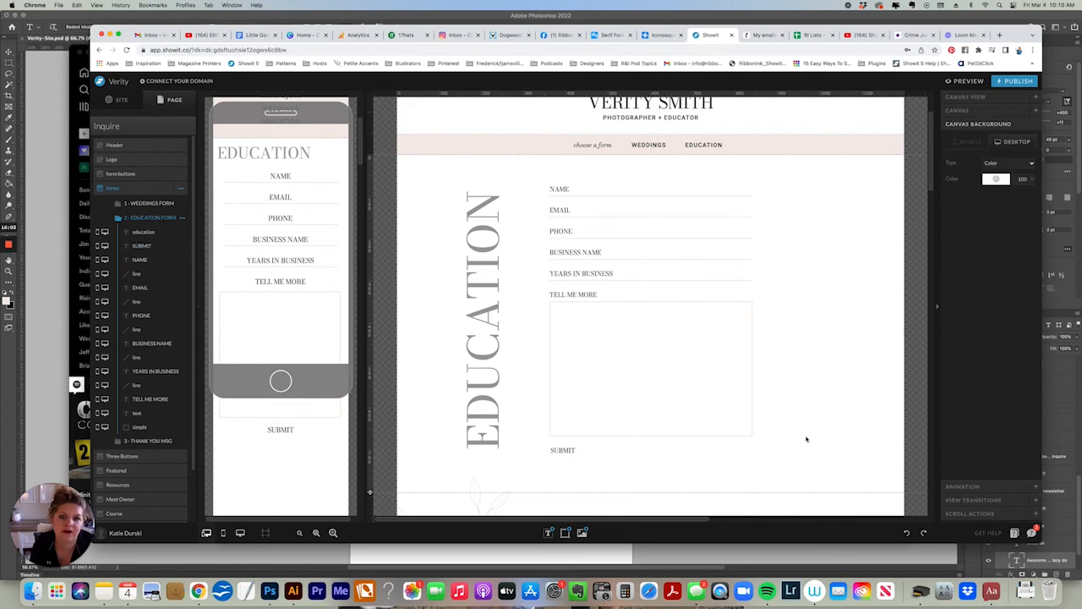
left_click(648, 145)
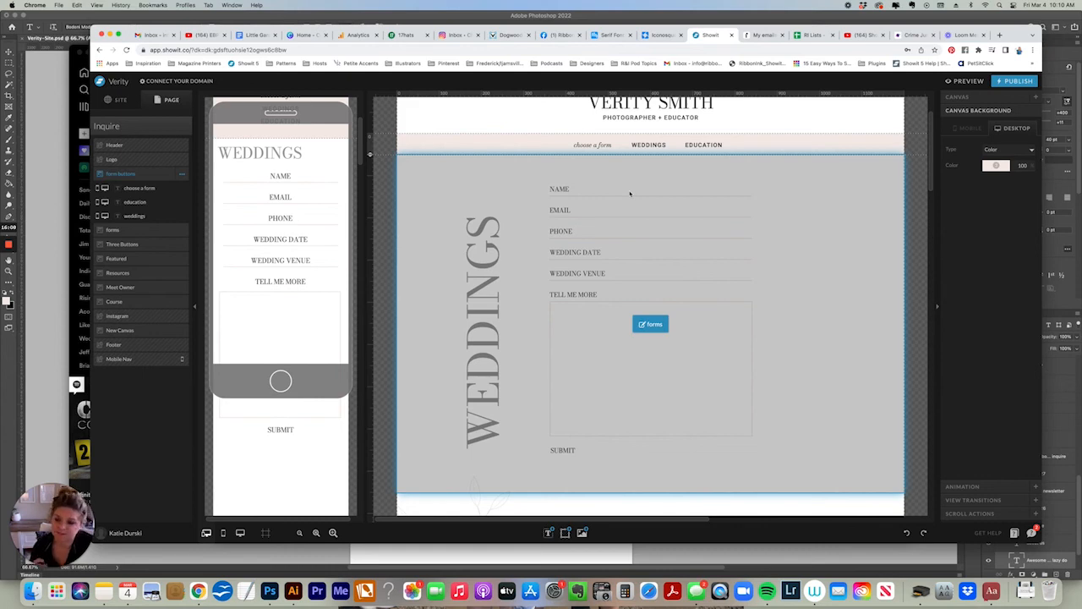
left_click(431, 249)
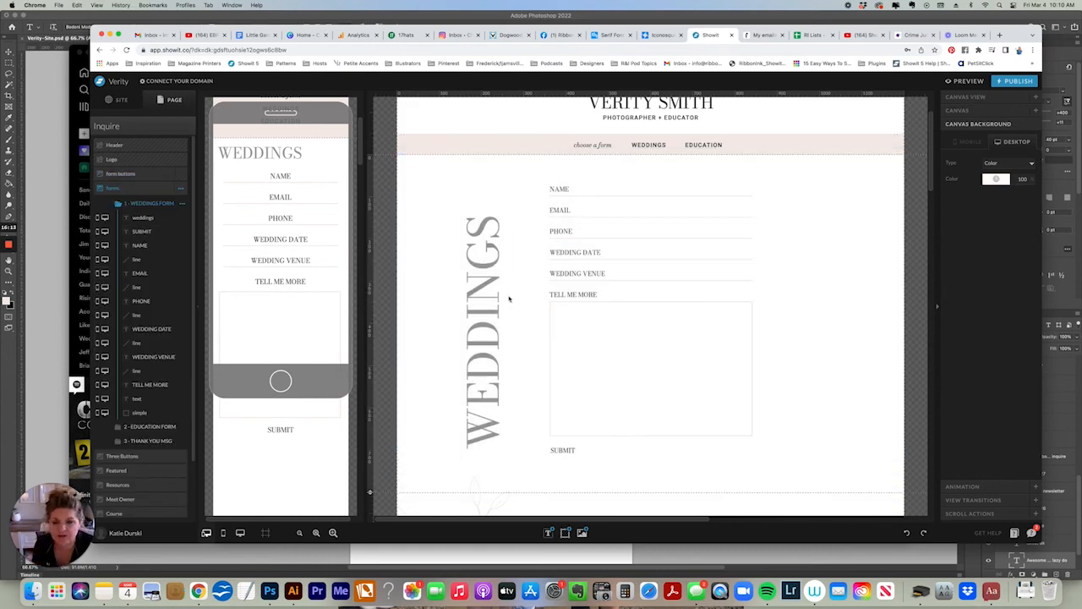
left_click(482, 288)
left_click(799, 288)
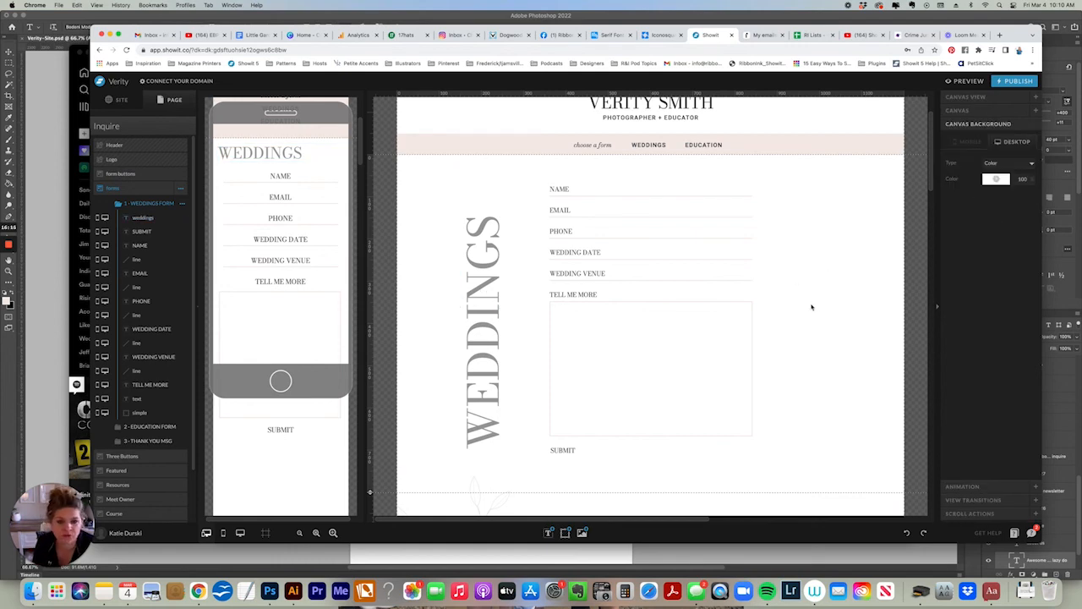
Link the WEDDINGS text in the form-chooser bar to View 1 of the forms canvas.
scroll(930, 194, "up", 2)
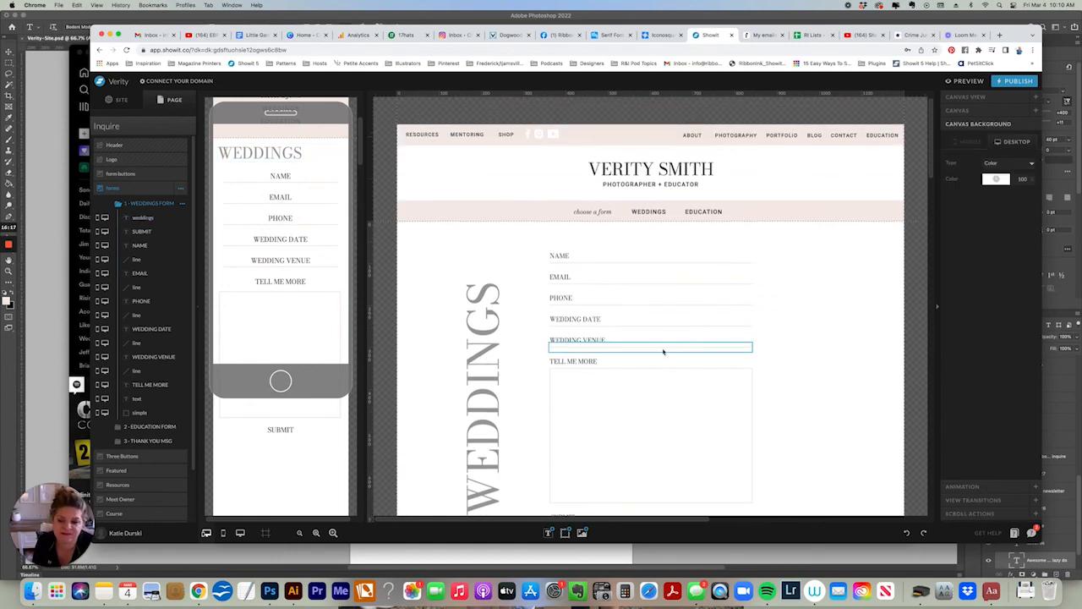
left_click(592, 206)
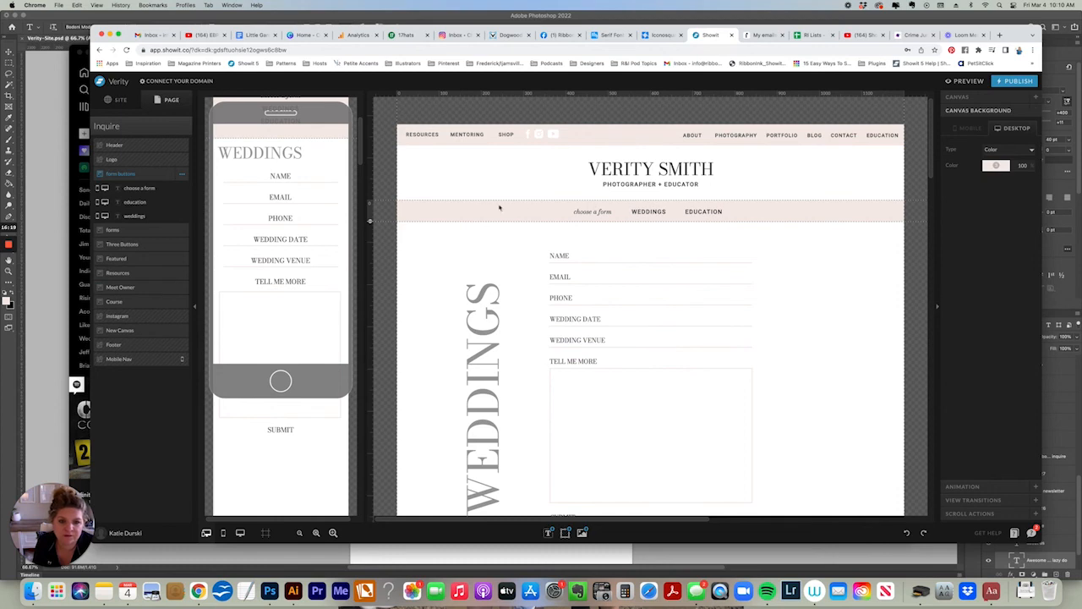
left_click(648, 211)
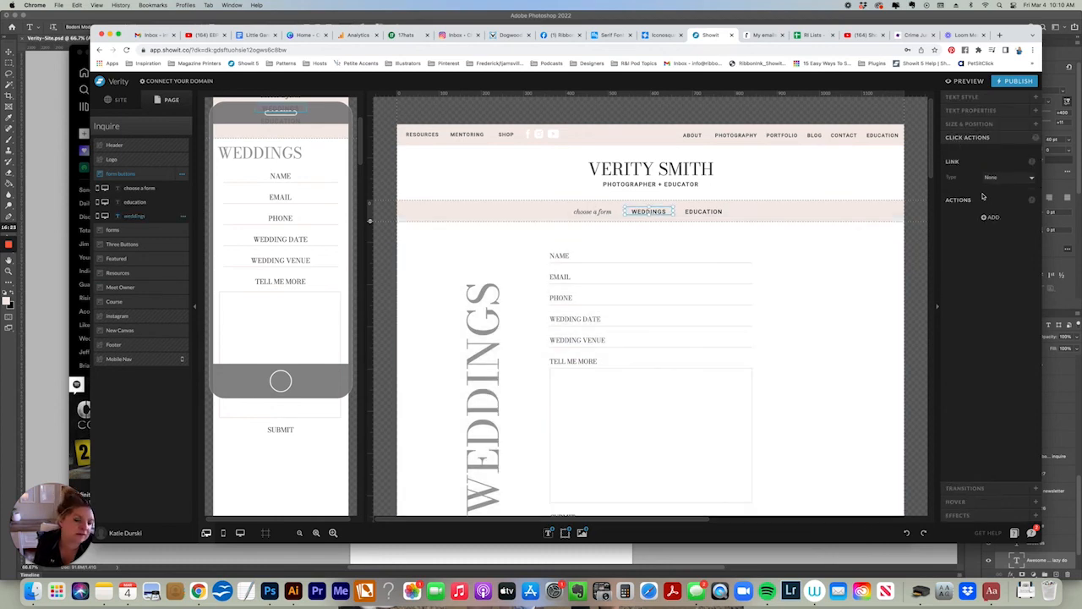
left_click(1006, 177)
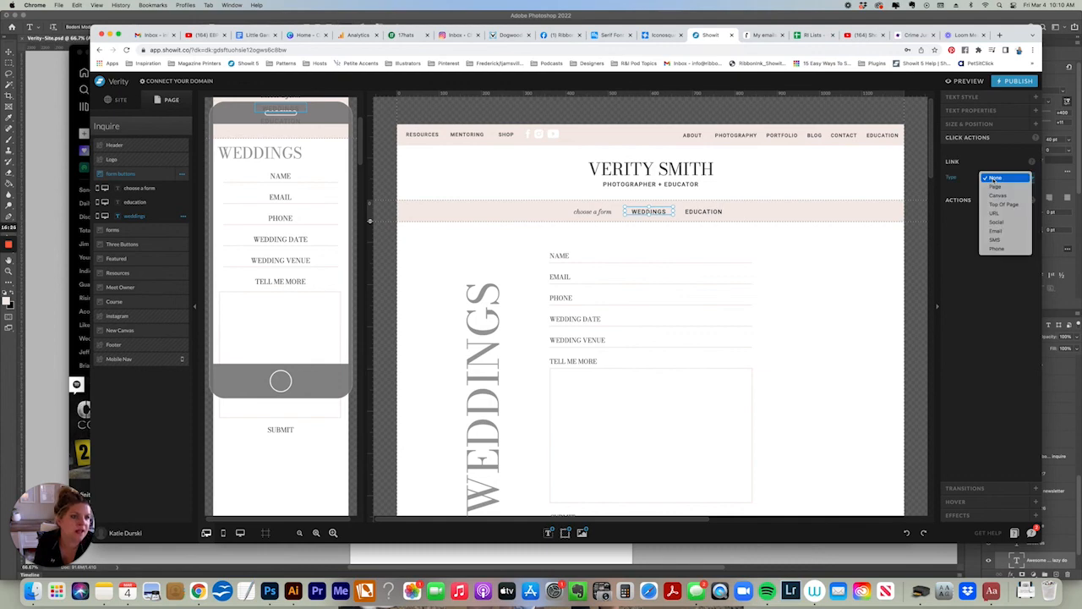
left_click(998, 195)
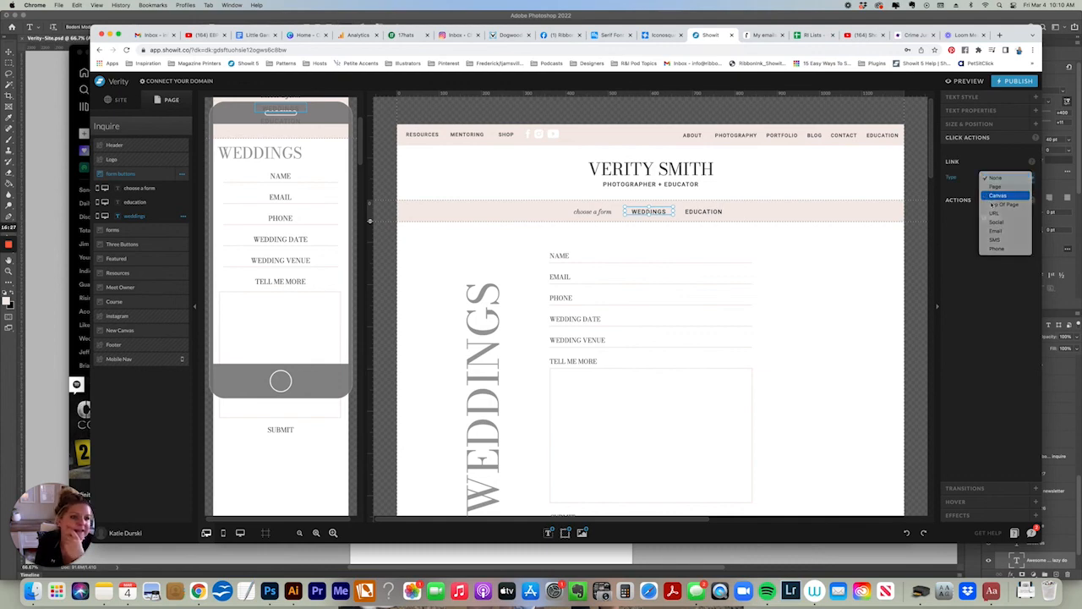
left_click(994, 195)
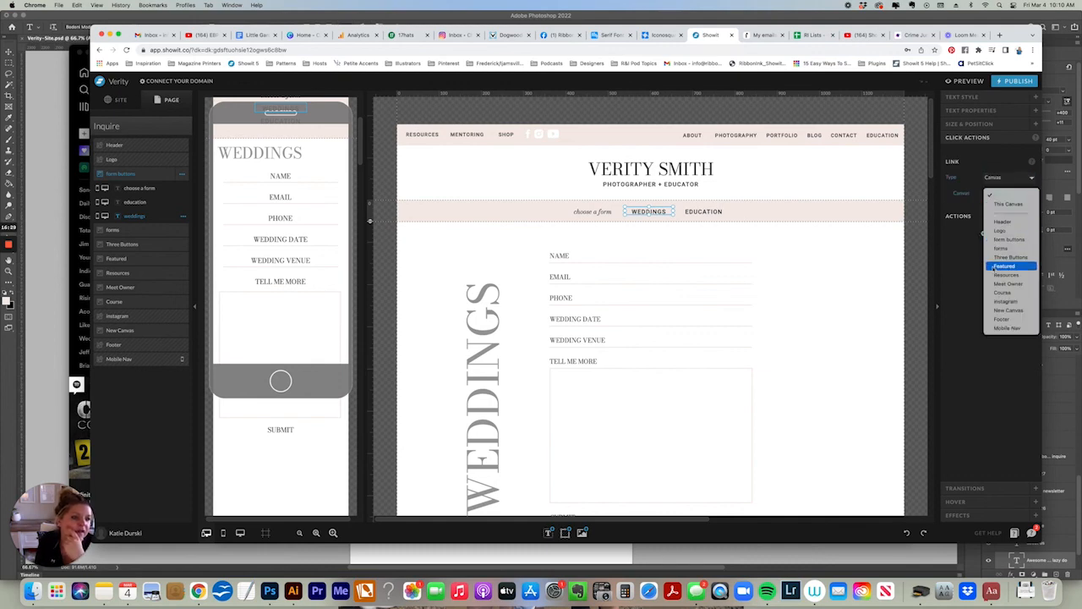
left_click(999, 248)
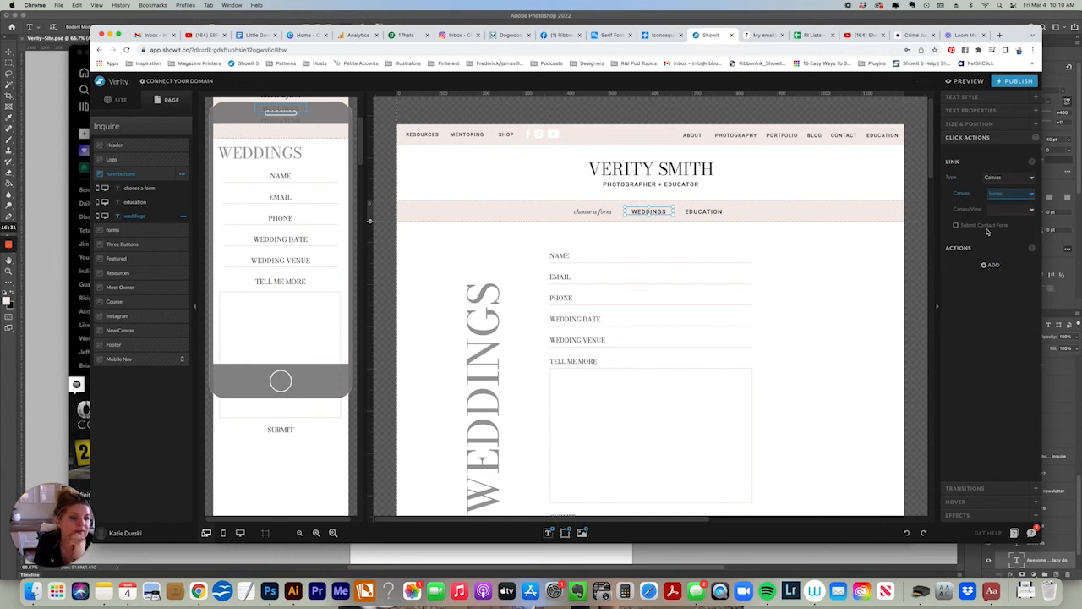
left_click(998, 210)
left_click(1002, 238)
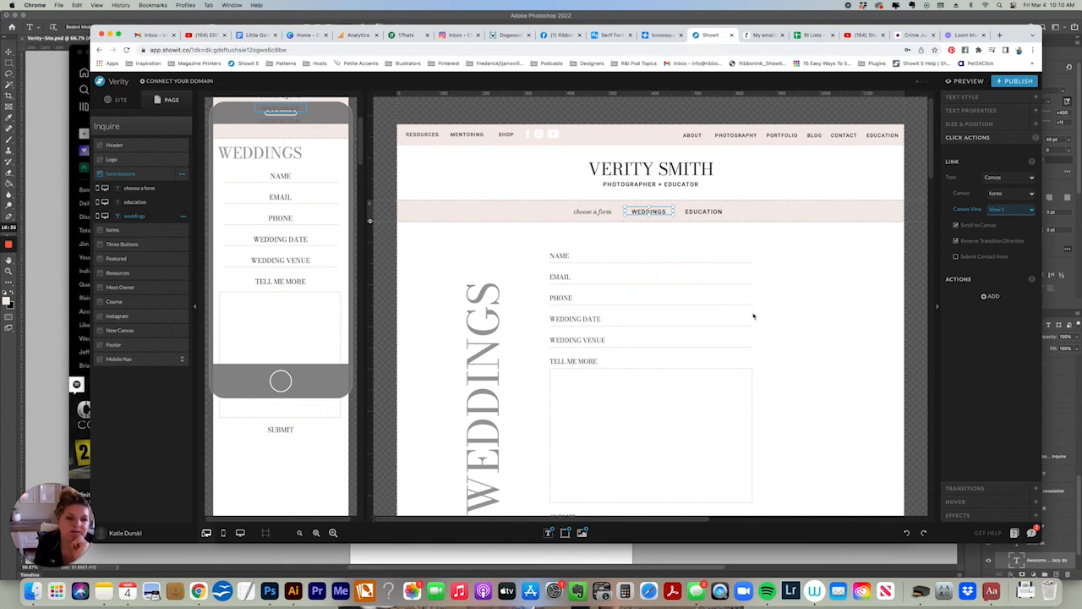
Link the EDUCATION text in the form-chooser bar to View 2 of the forms canvas.
left_click(705, 211)
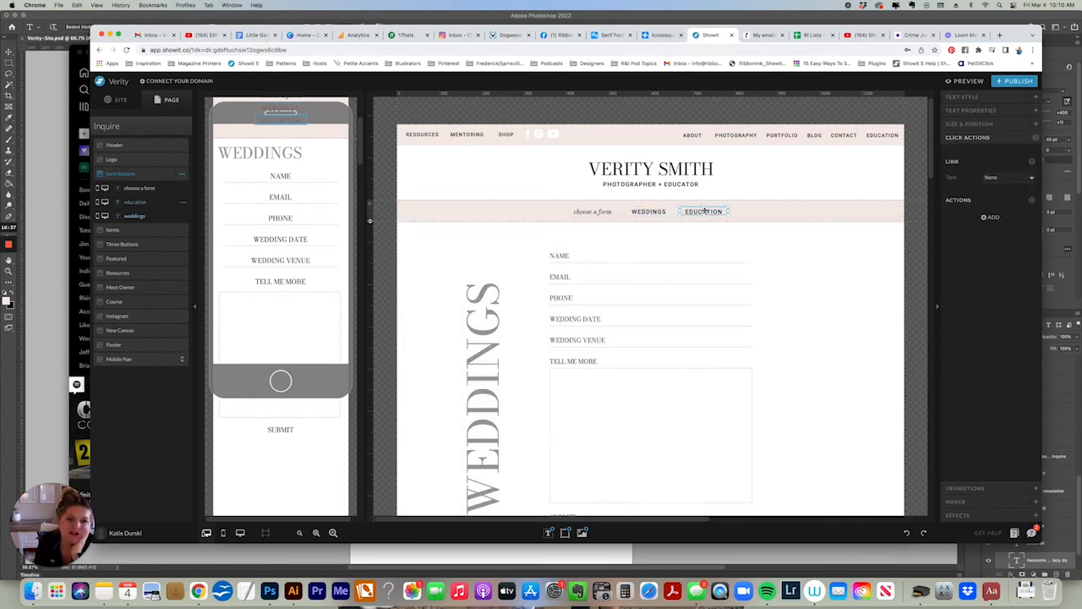
left_click(990, 178)
left_click(998, 195)
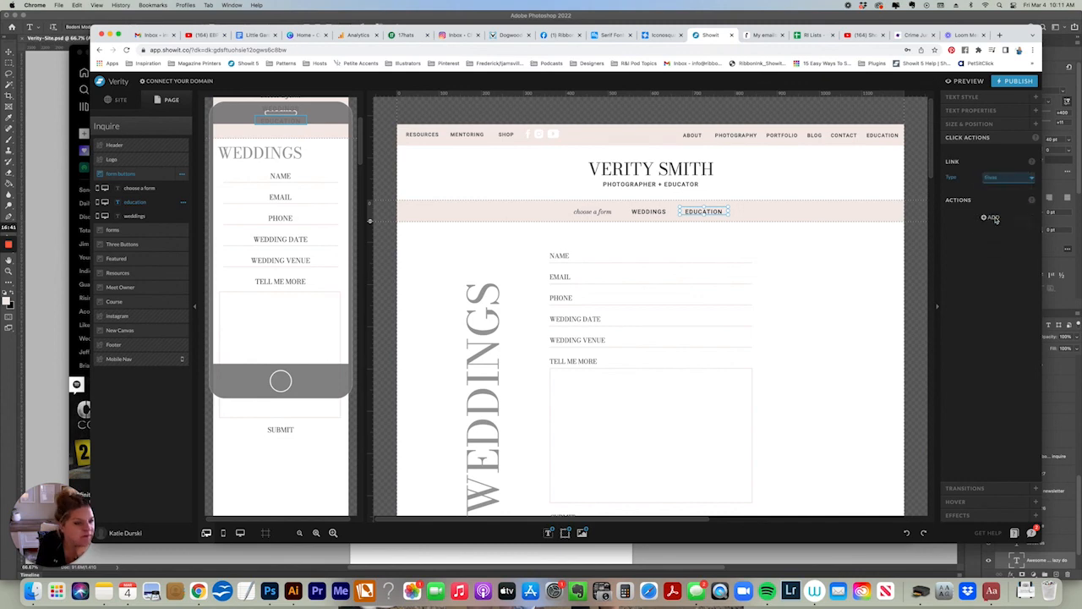
left_click(1002, 193)
left_click(999, 248)
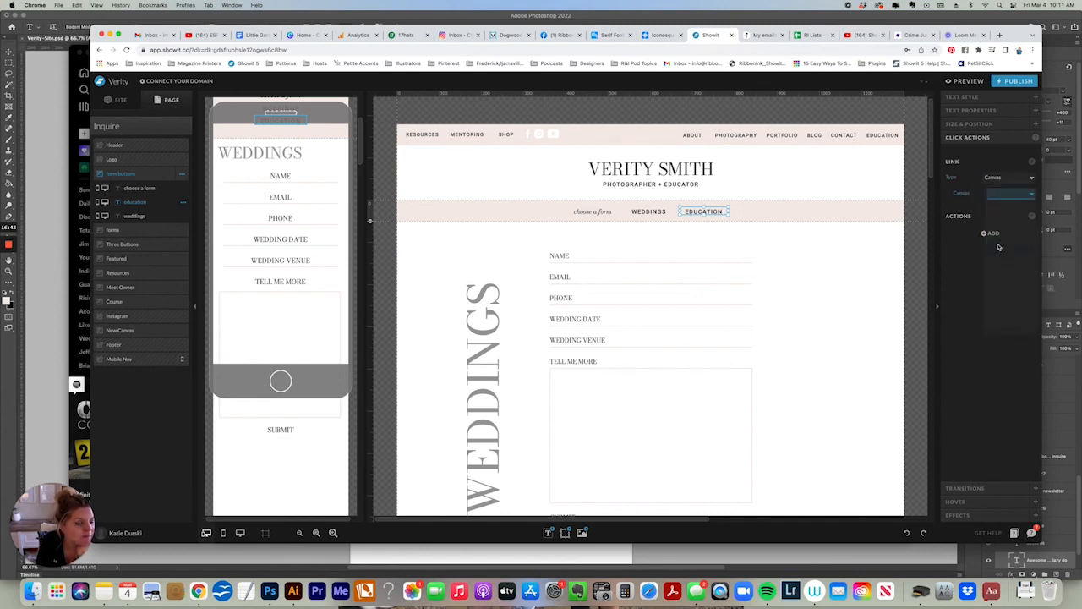
left_click(1002, 210)
left_click(1002, 246)
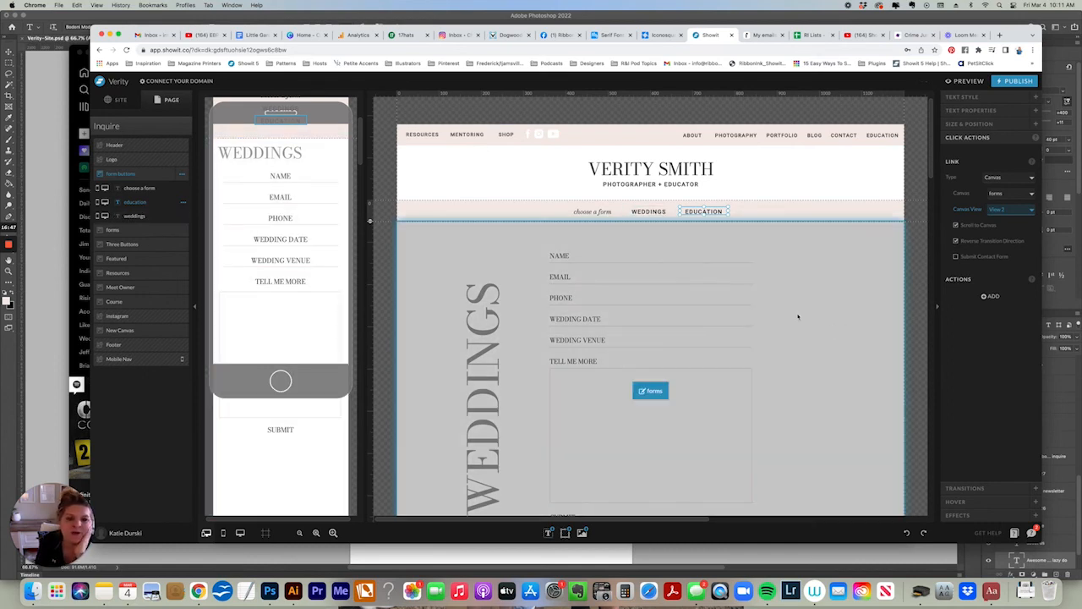
Publish the site and open the live page at the-verity.showit.site/inquire.
left_click(1017, 81)
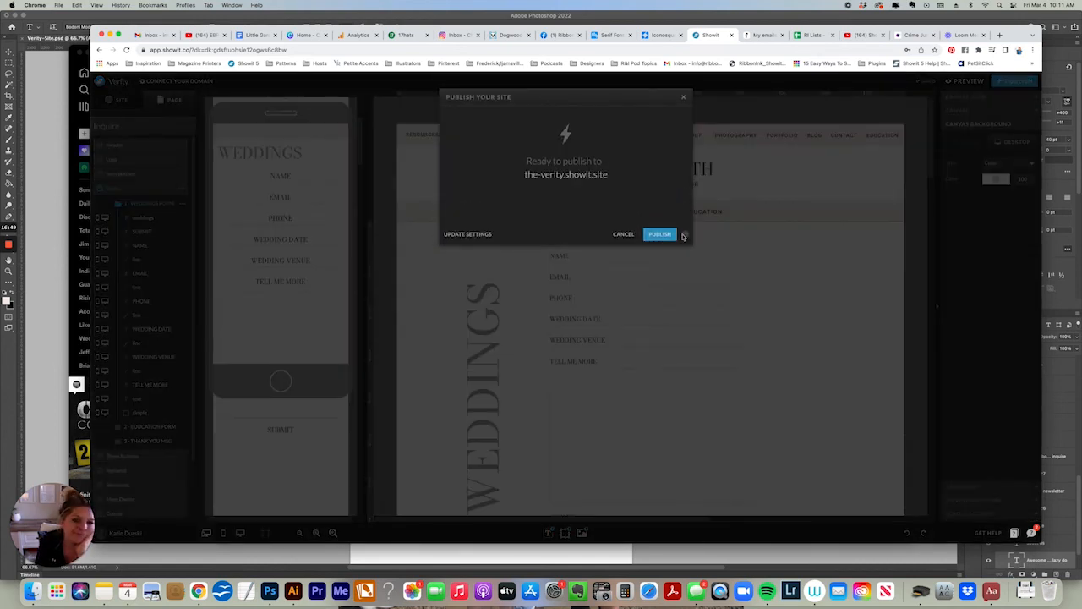
left_click(664, 234)
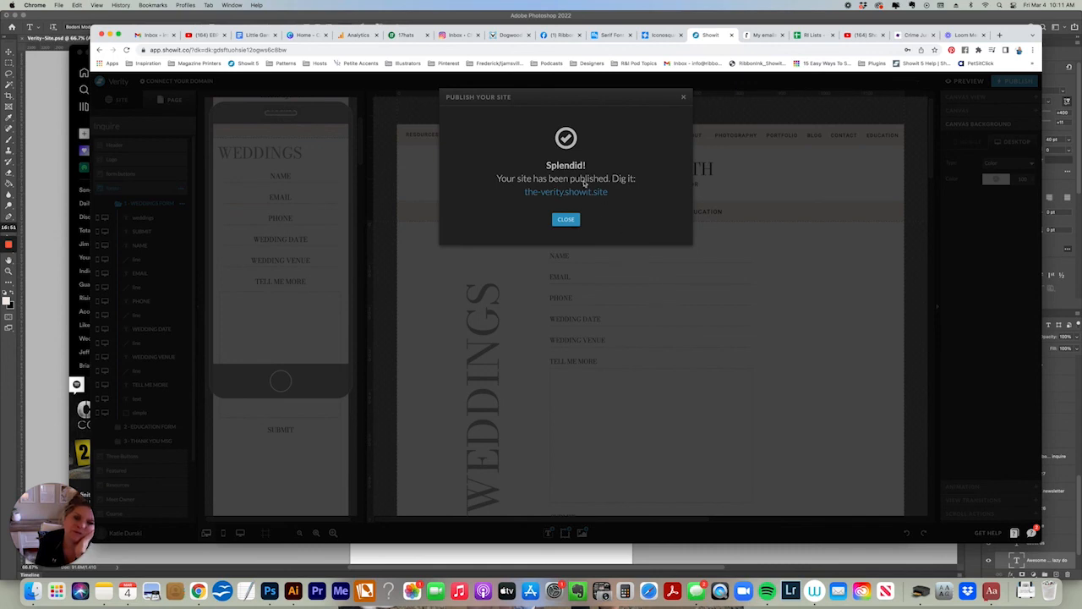
left_click(549, 196)
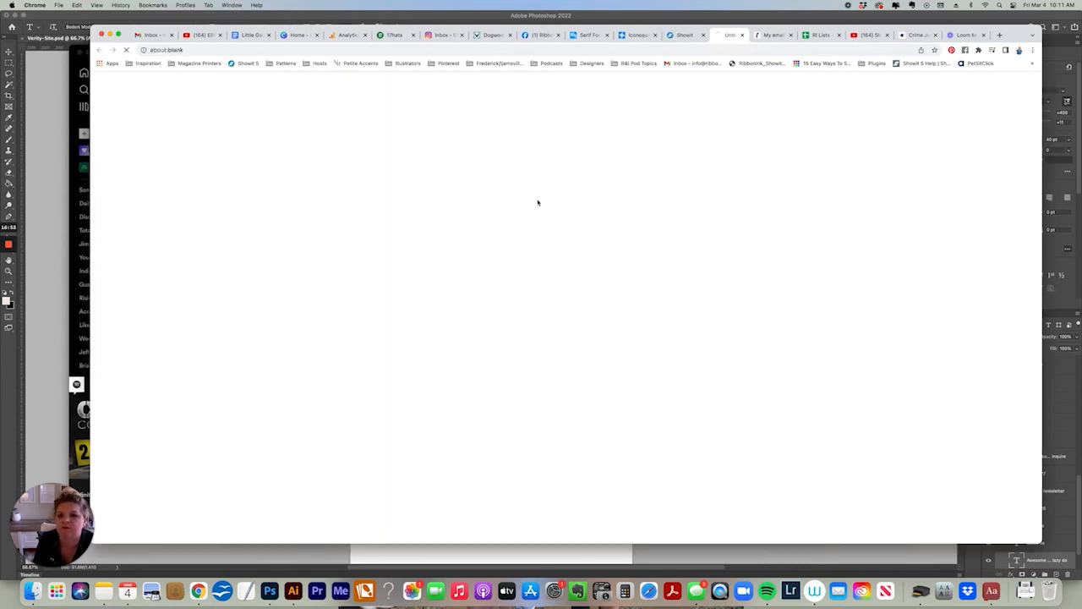
type("inquire")
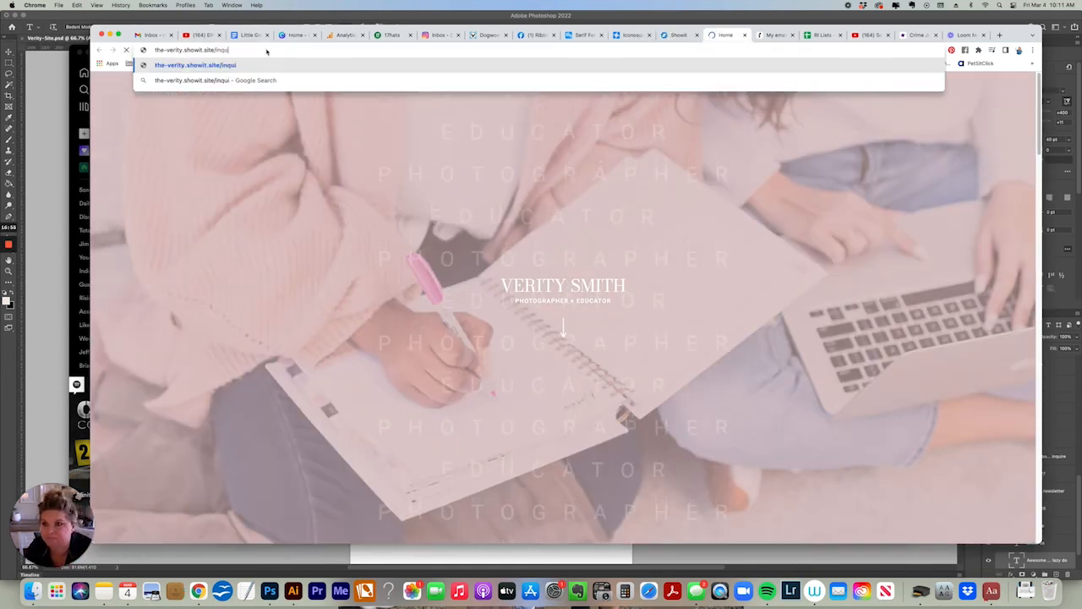
key("Return")
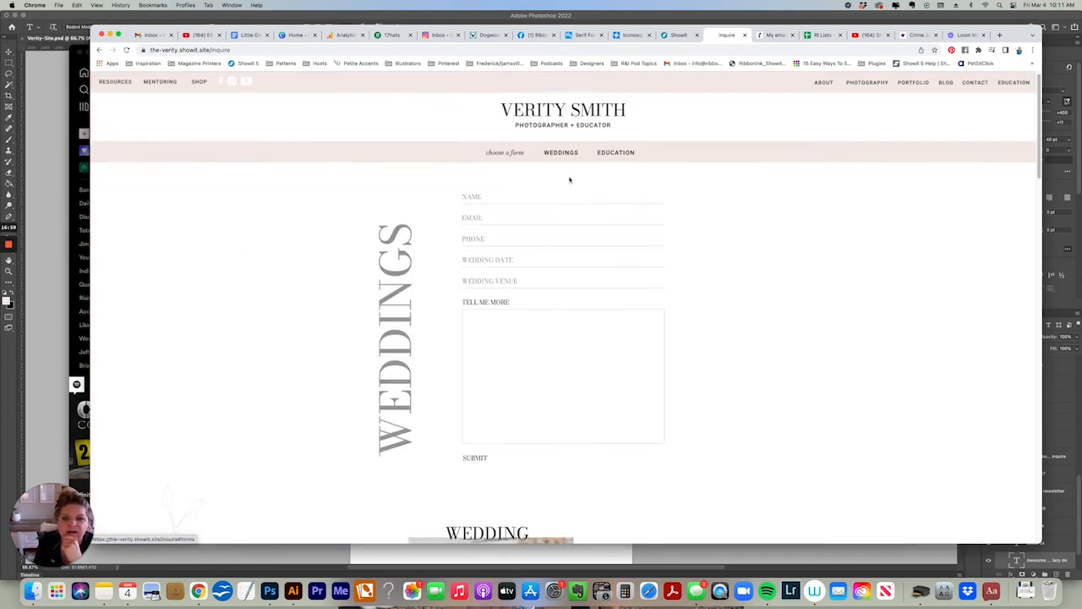
Look over the live Inquire page and test switching from the weddings form to the EDUCATION form.
scroll(569, 176, "down", 3)
scroll(936, 210, "up", 3)
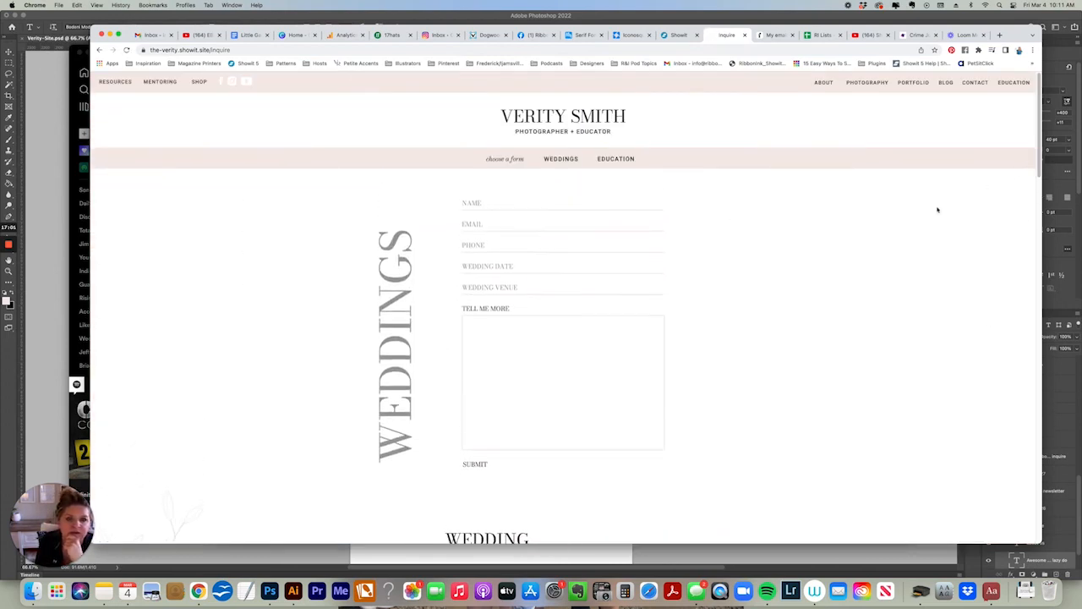
left_click(608, 161)
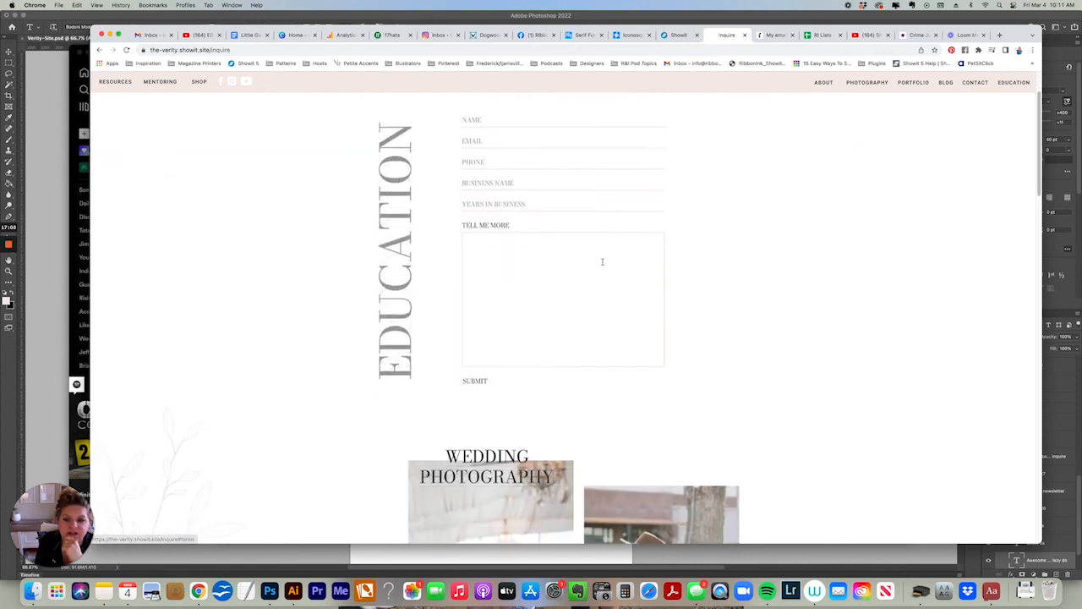
scroll(1035, 182, "up", 3)
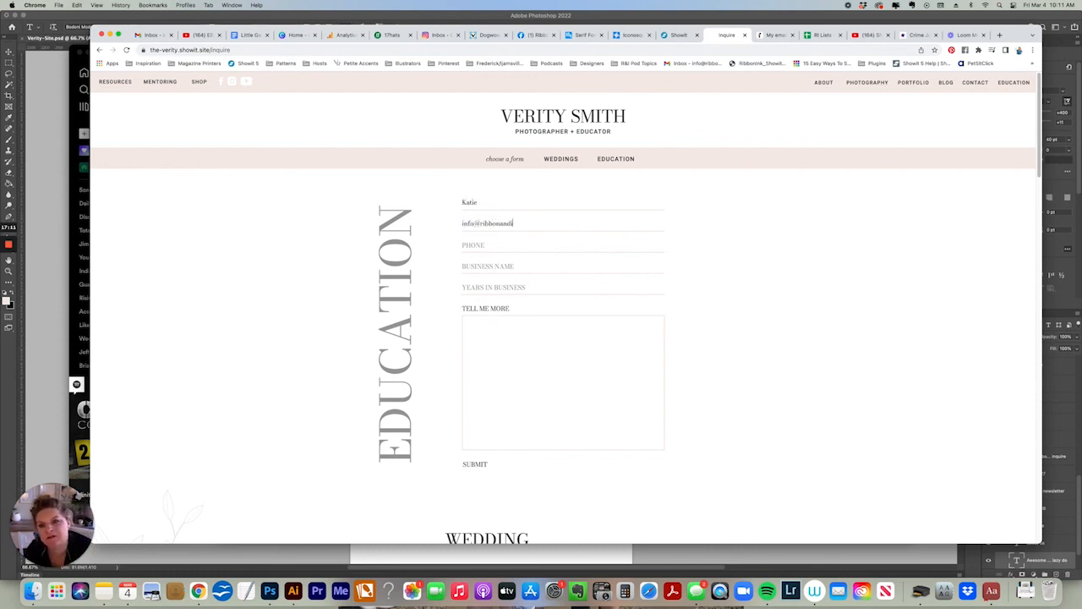
Fill in the live education form with a name and e-mail, and "test" for phone, business name, years in business and message.
type("m")
key("Tab")
type("test")
key("Tab")
type("test")
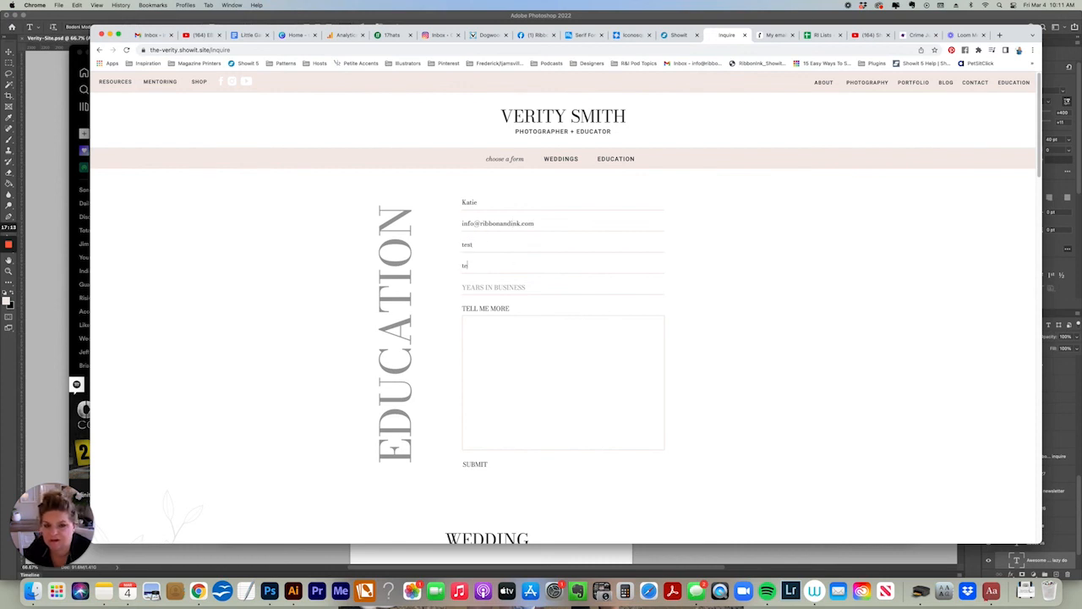
key("Tab")
type("te")
type("est")
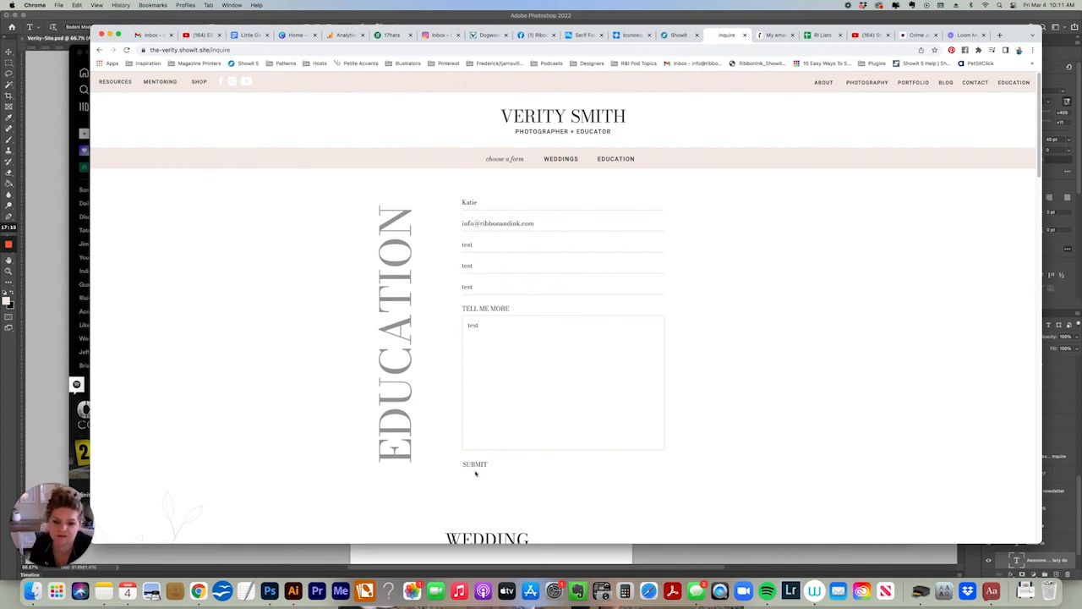
Submit the completed education form, switch to the Gmail inbox, refresh it and open the Showit form notification to check the submitted fields.
left_click(475, 464)
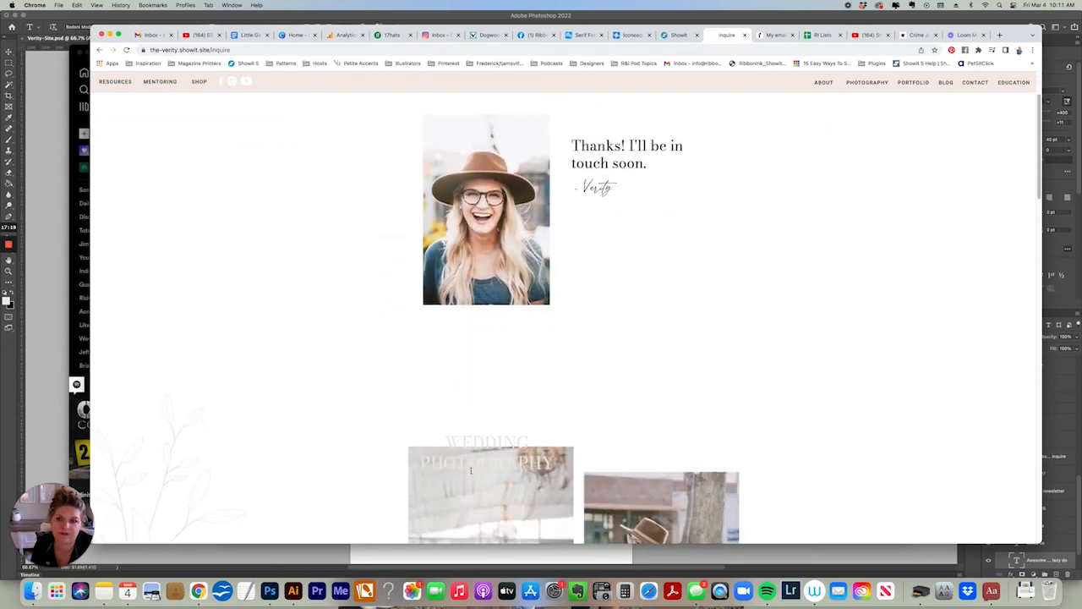
left_click(156, 35)
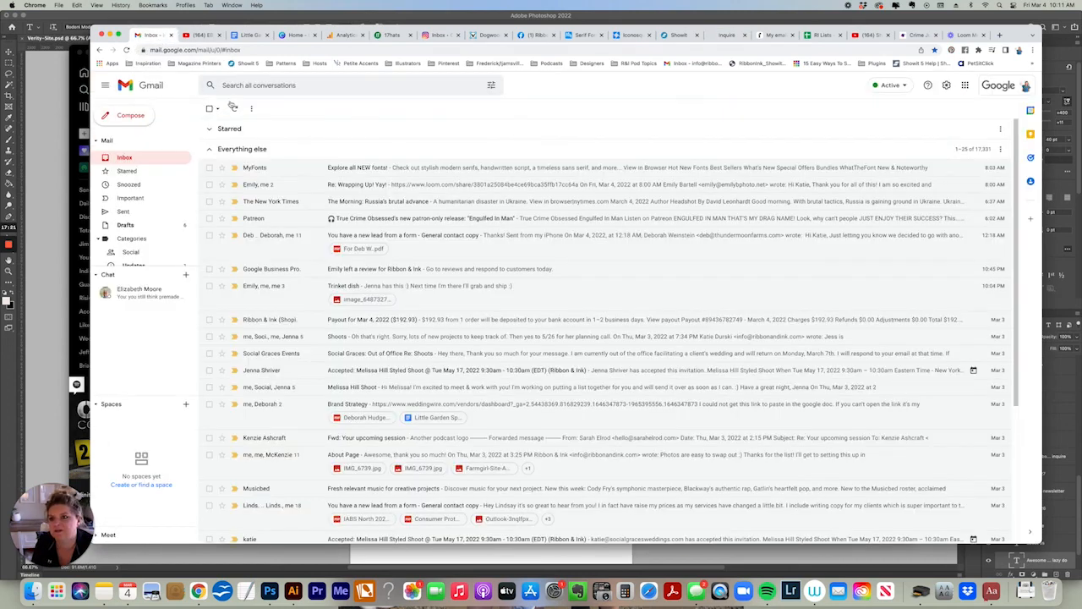
left_click(235, 109)
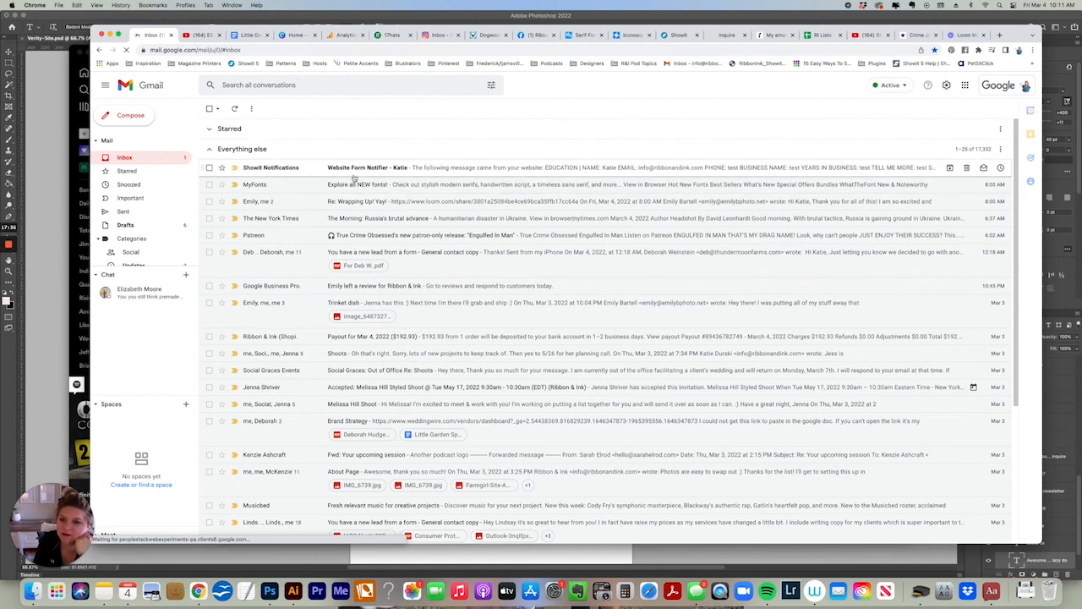
left_click(343, 171)
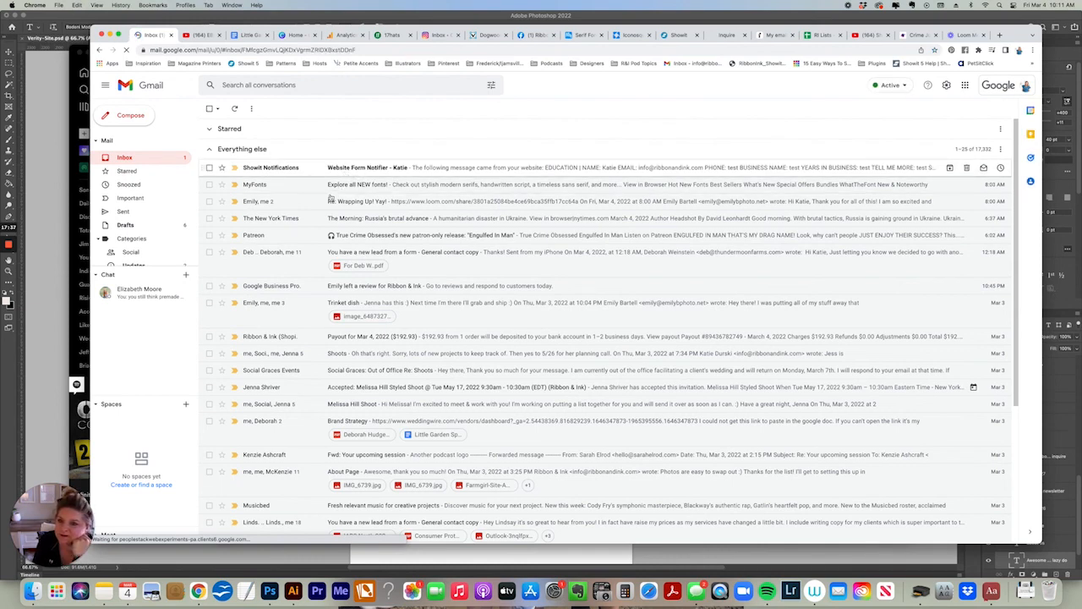
mouse_move(519, 212)
left_mouse_down()
mouse_move(586, 217)
mouse_move(524, 229)
left_mouse_up()
left_click(540, 224)
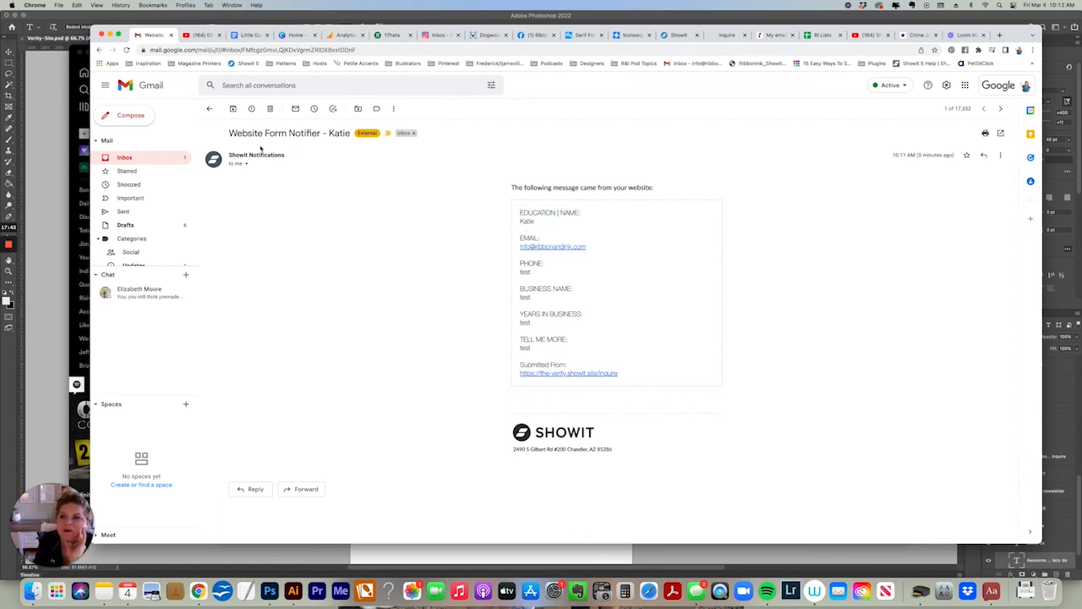
Delete the form notification e-mail, then return to the Showit editor and dismiss the publish confirmation.
left_click(270, 108)
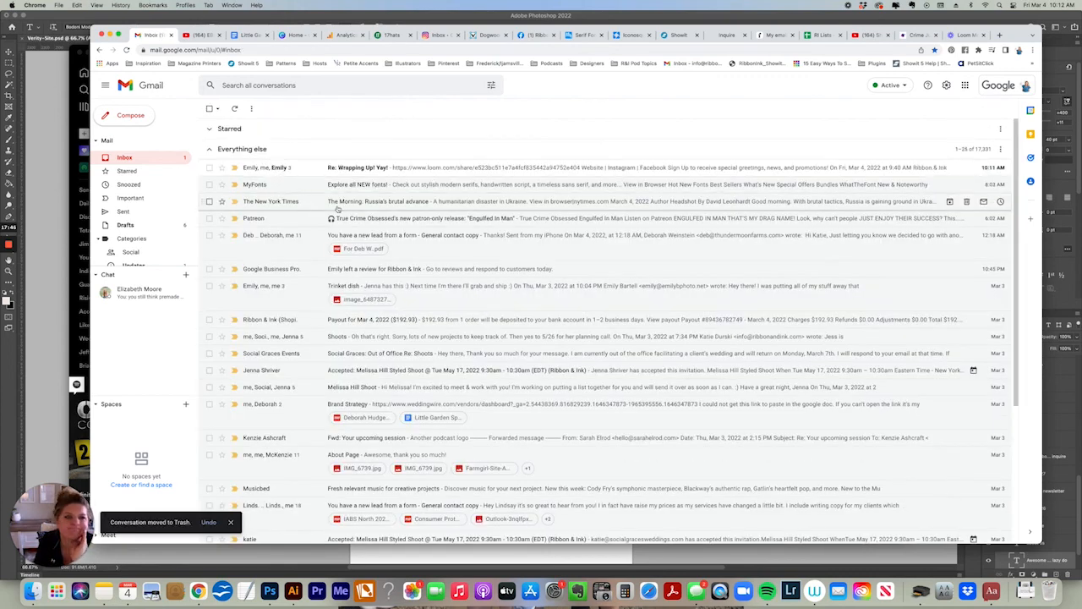
left_click(676, 35)
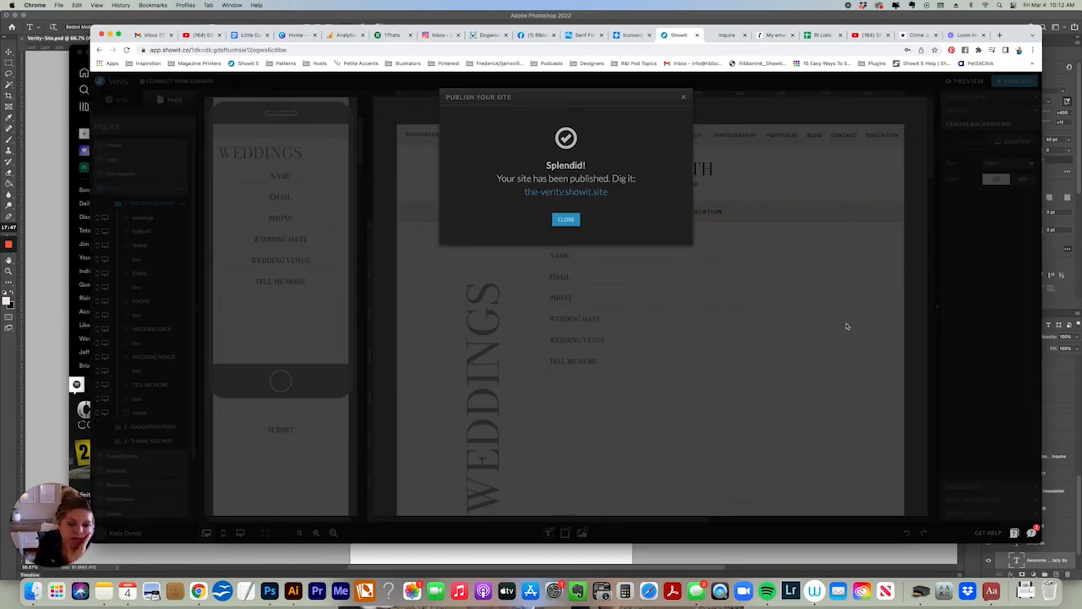
left_click(566, 219)
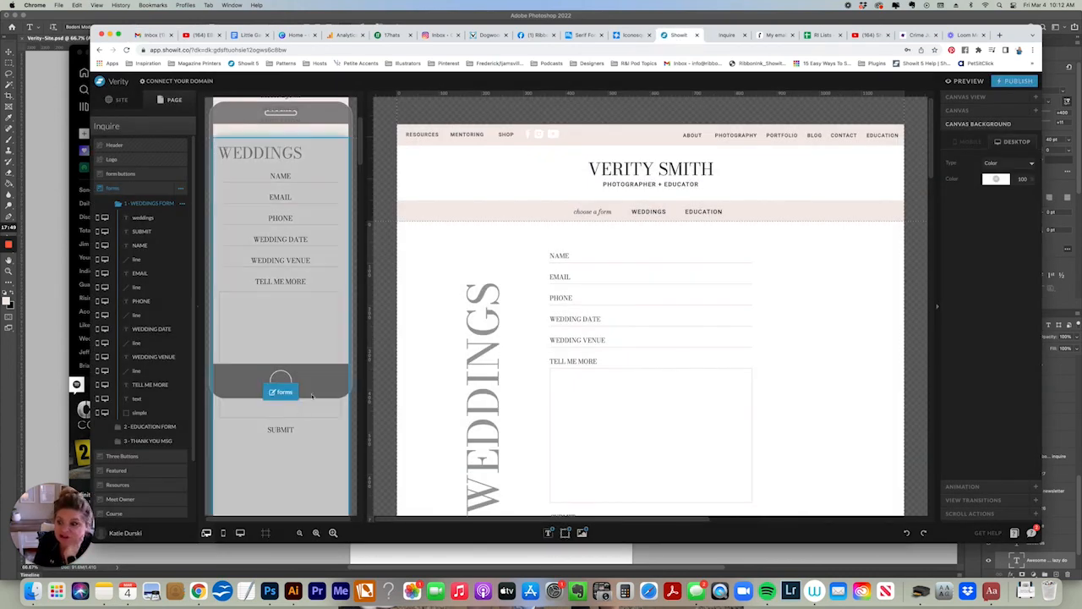